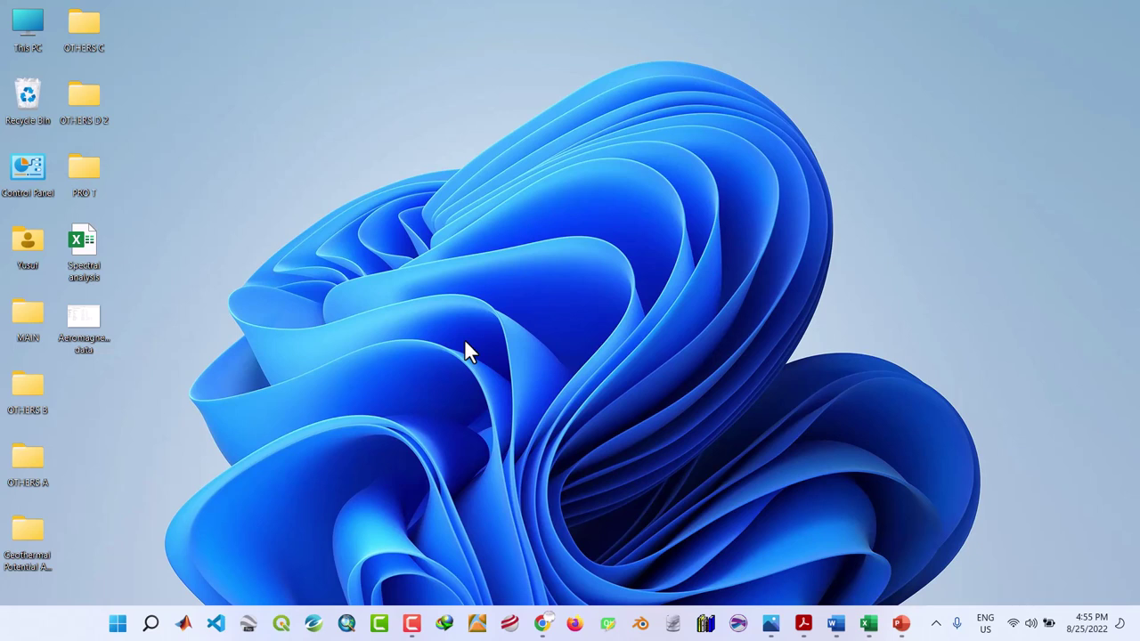
Open the SP Word document, review the TMI map, spectral plots and Table 1, and minimize it.
click(835, 623)
scroll(452, 342, down, 20)
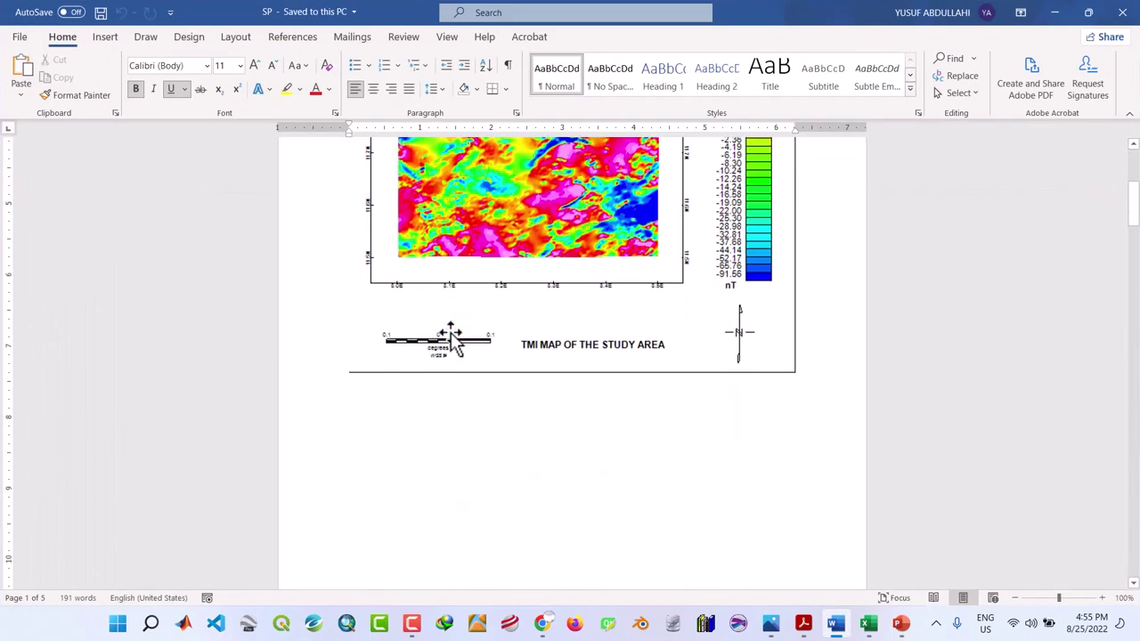
drag(1135, 316, 1135, 488)
scroll(606, 392, down, 4)
scroll(605, 401, down, 2)
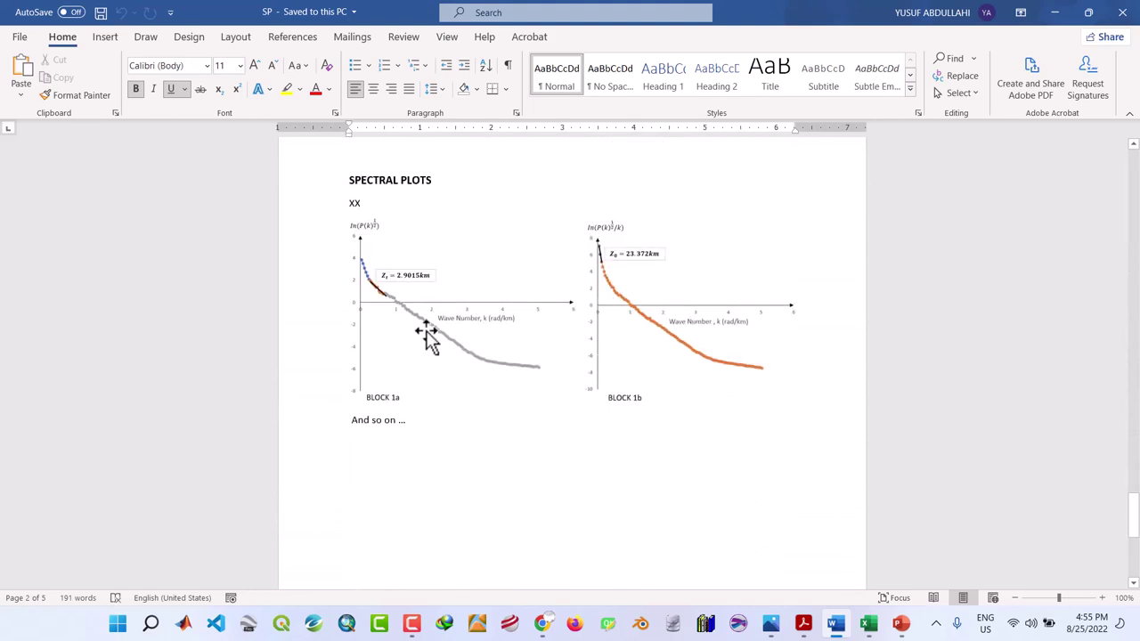
scroll(438, 326, up, 3)
scroll(435, 325, up, 4)
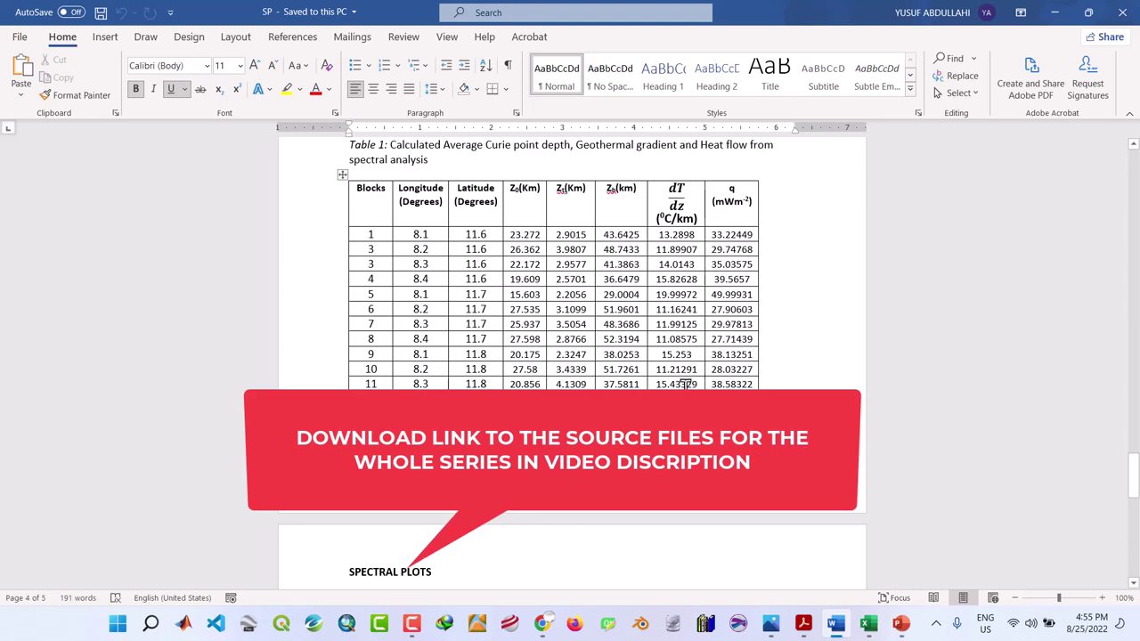
click(1055, 13)
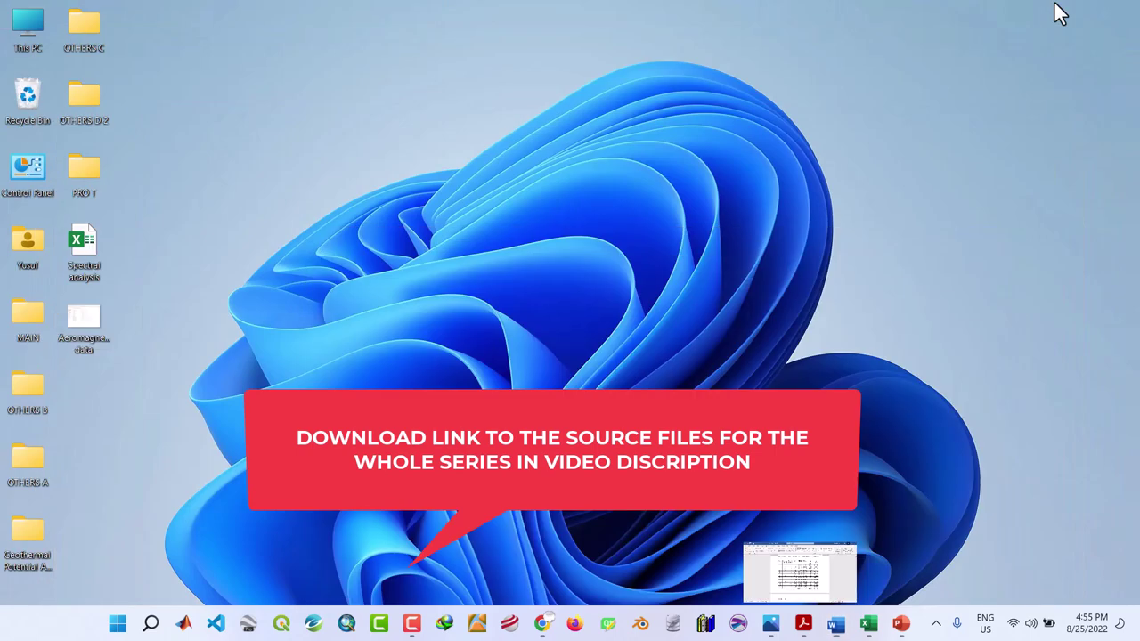
Open the Geothermal Potential AeroMagnetic Data folder from the desktop and view the files in its GOOGLE EARTH PRO subfolder.
double_click(30, 545)
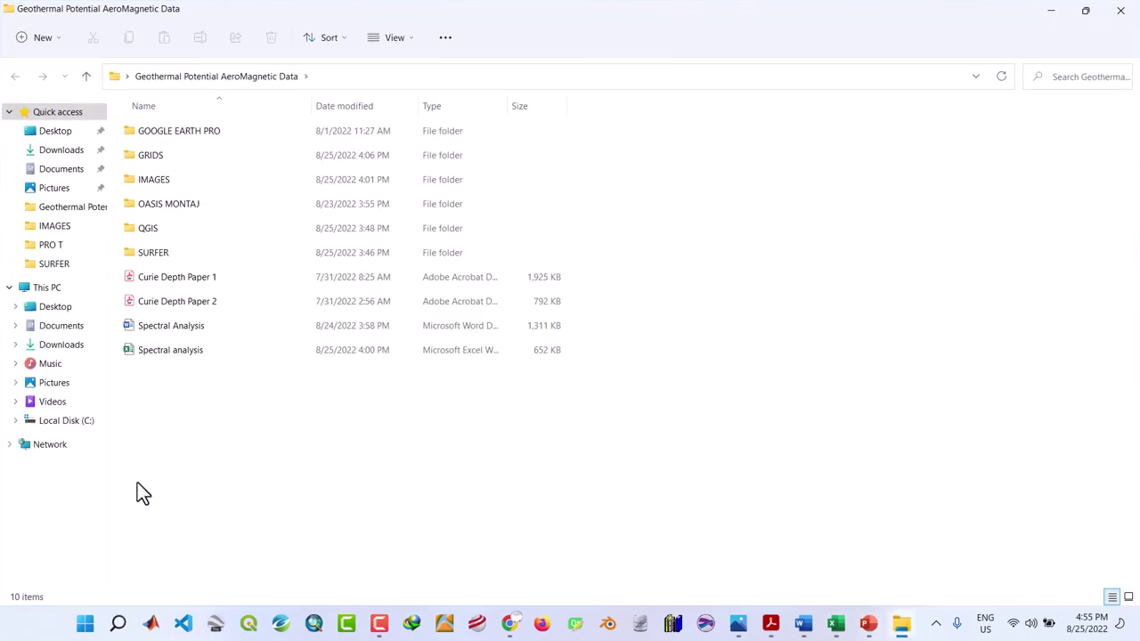
double_click(182, 136)
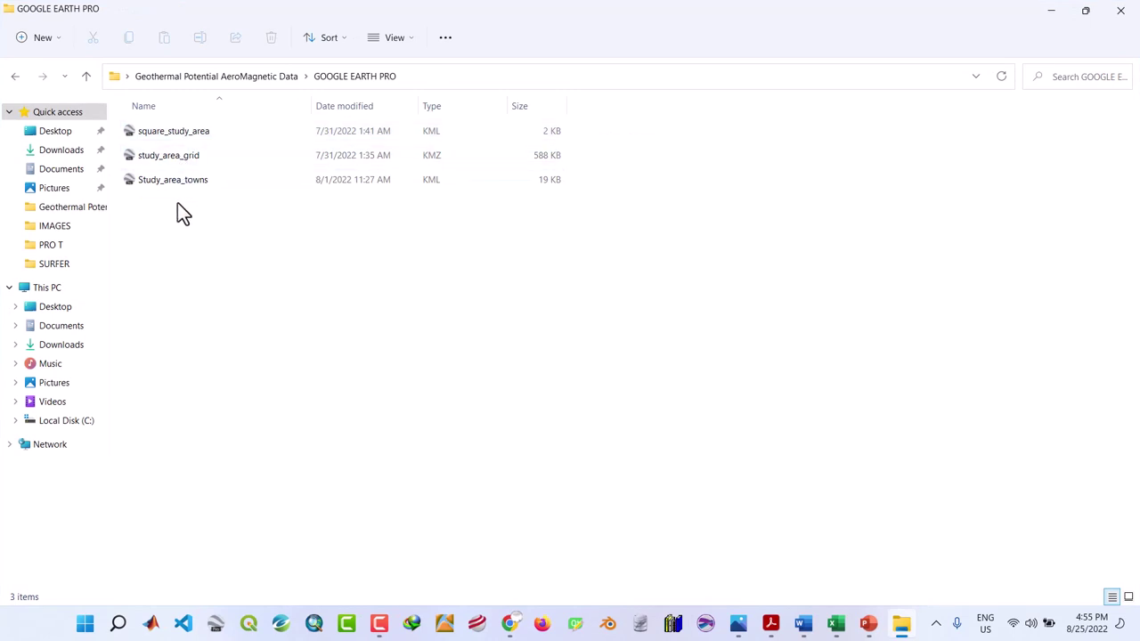
click(92, 80)
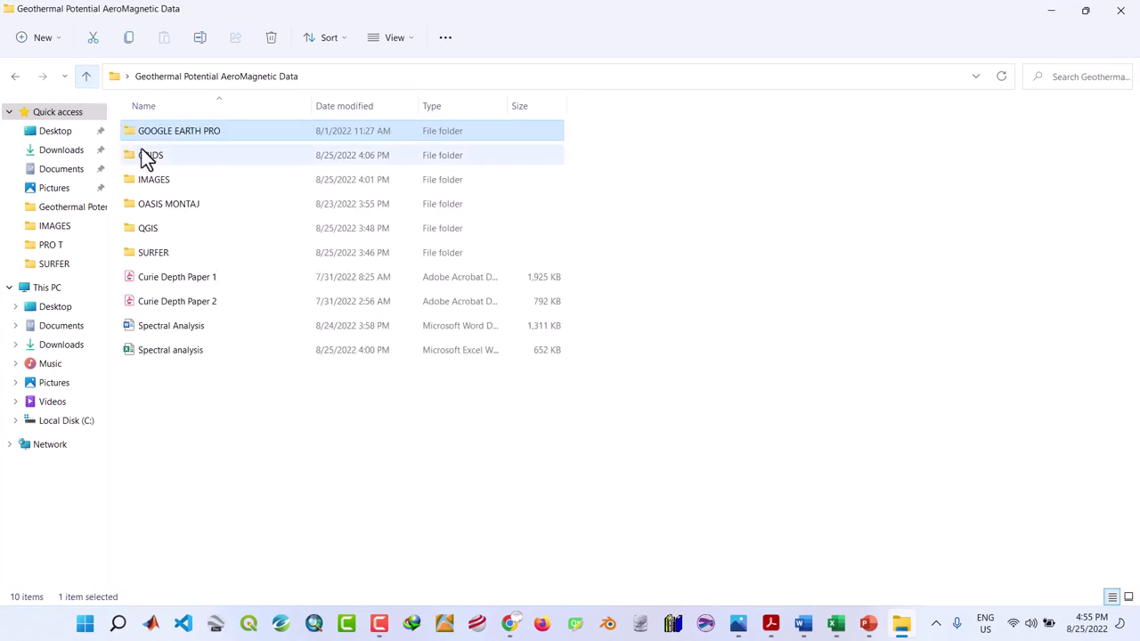
Look through the GRIDS folder and its Processed subfolder, and return to the main data folder.
click(155, 159)
double_click(155, 161)
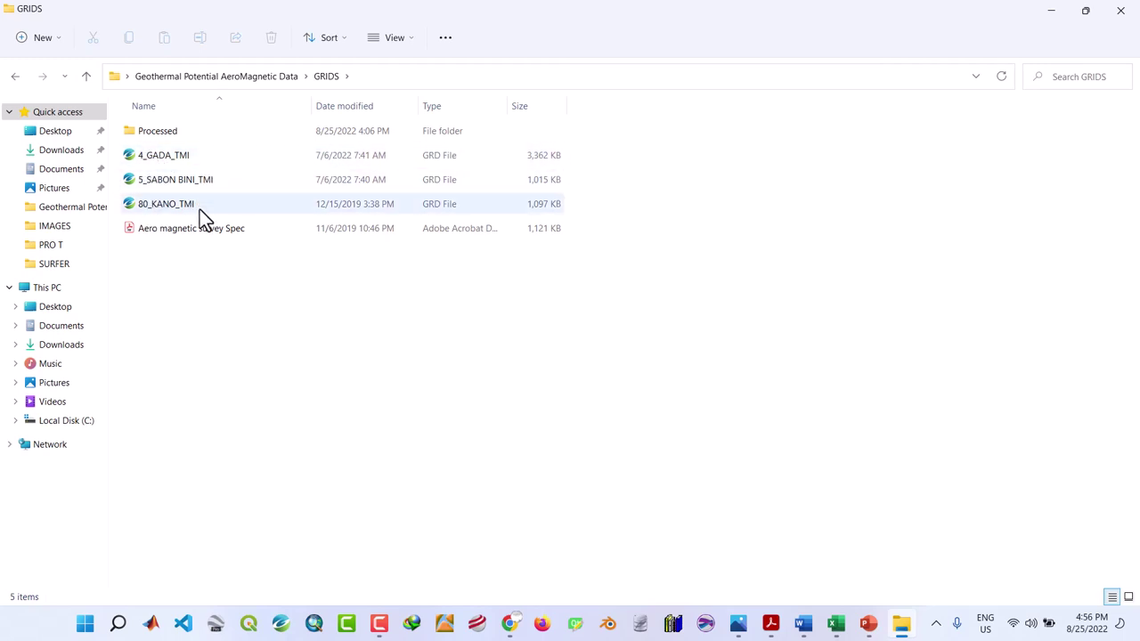
double_click(162, 137)
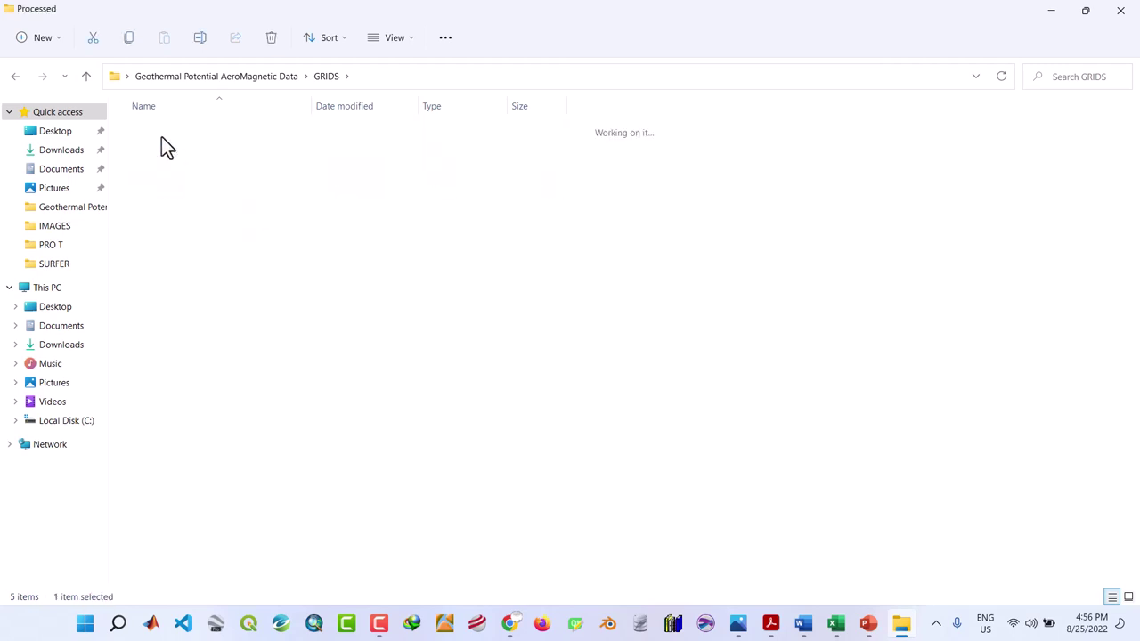
click(86, 78)
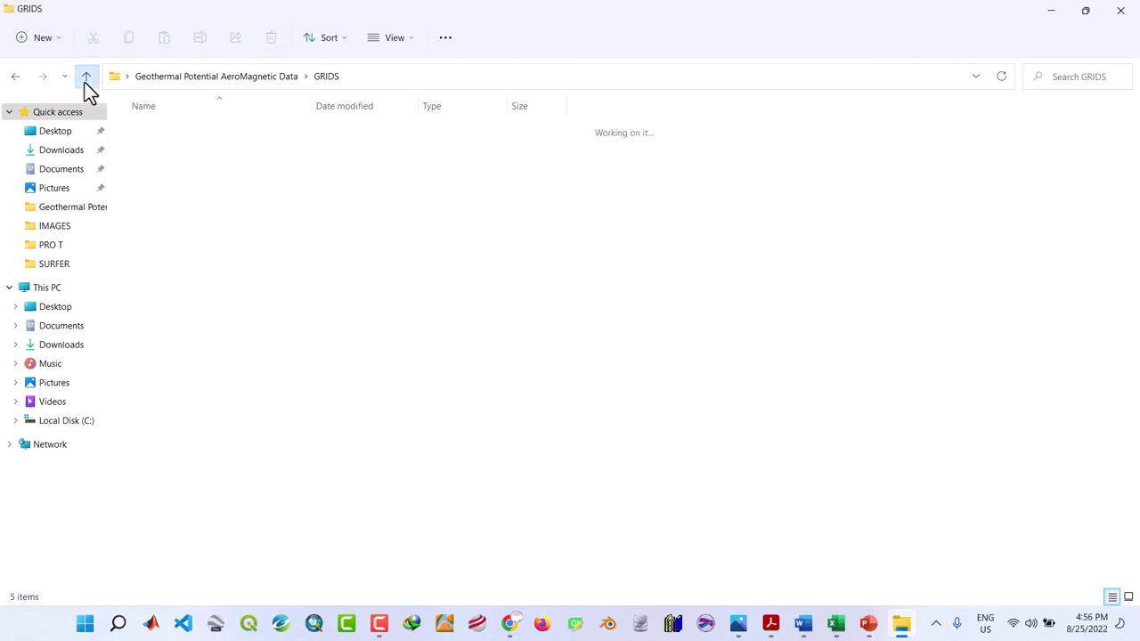
click(88, 76)
View the contents of the IMAGES and OASIS MONTAJ folders, returning to the main data folder after each.
double_click(167, 186)
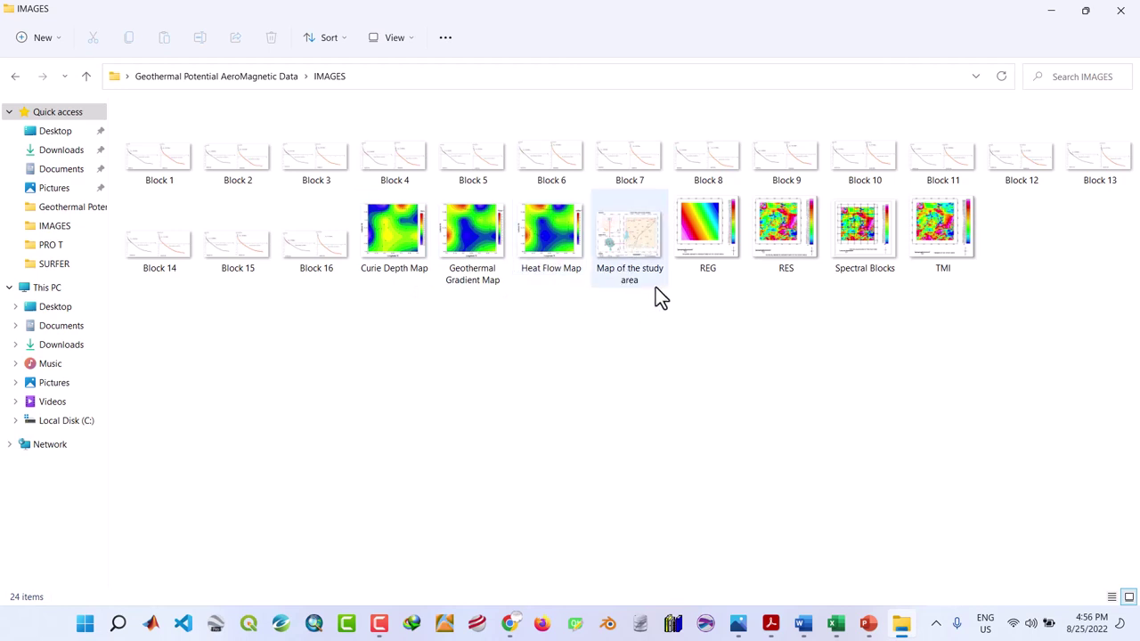
click(86, 77)
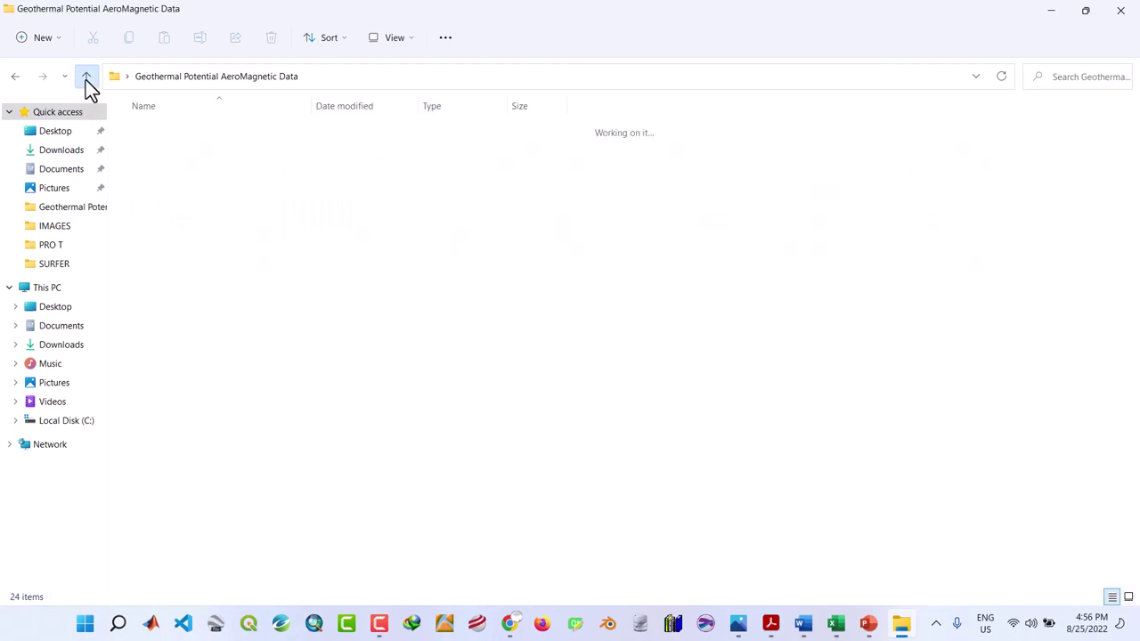
double_click(157, 212)
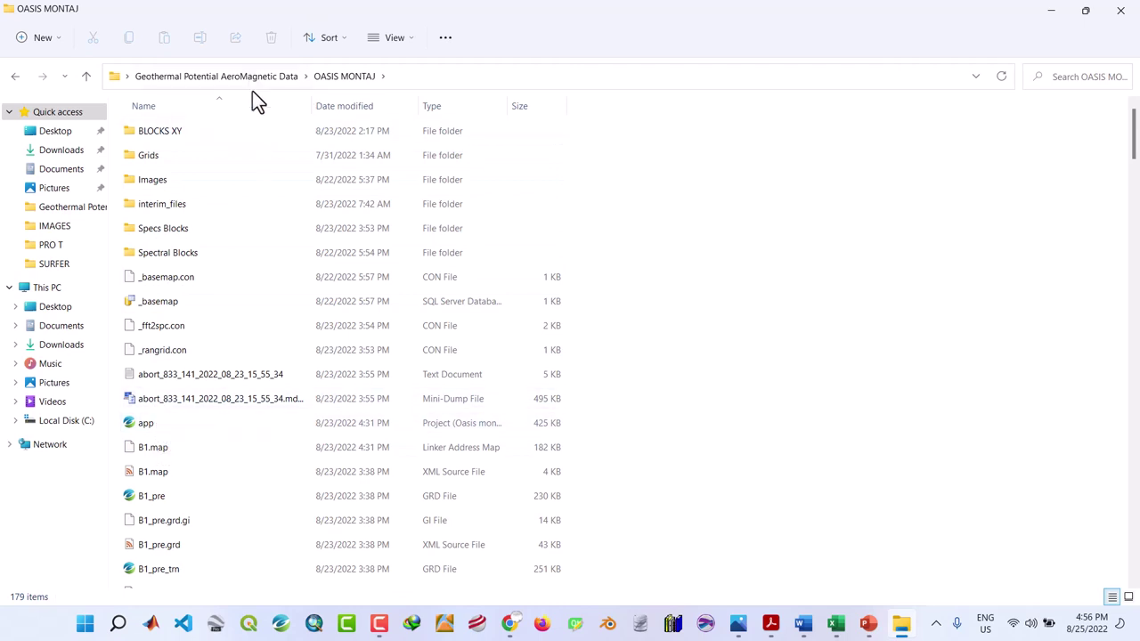
scroll(183, 447, down, 2)
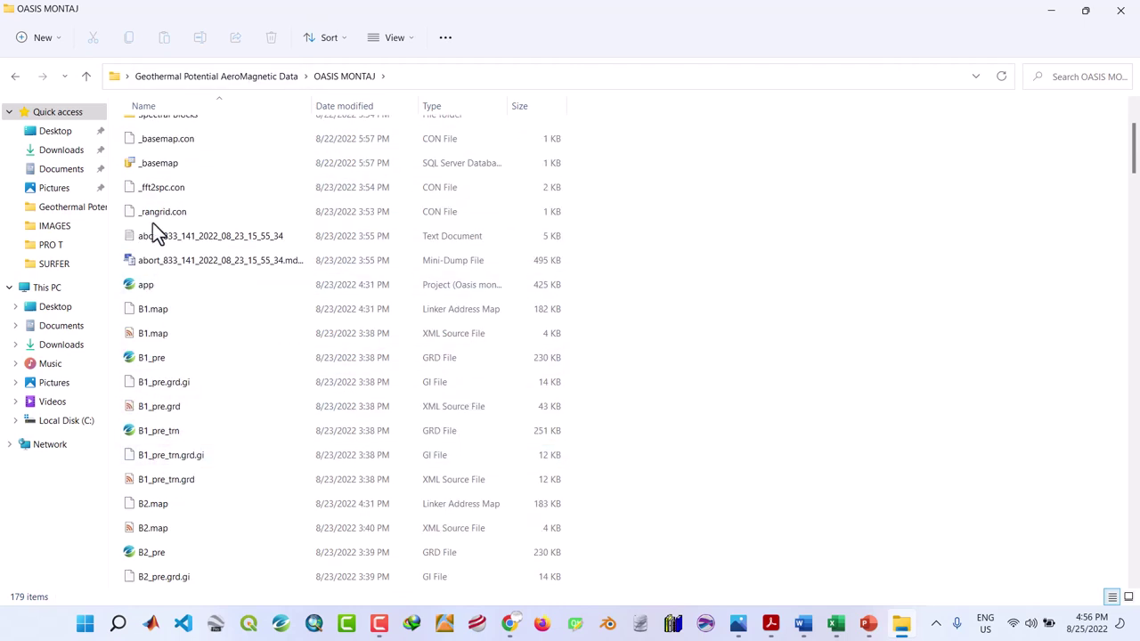
click(87, 71)
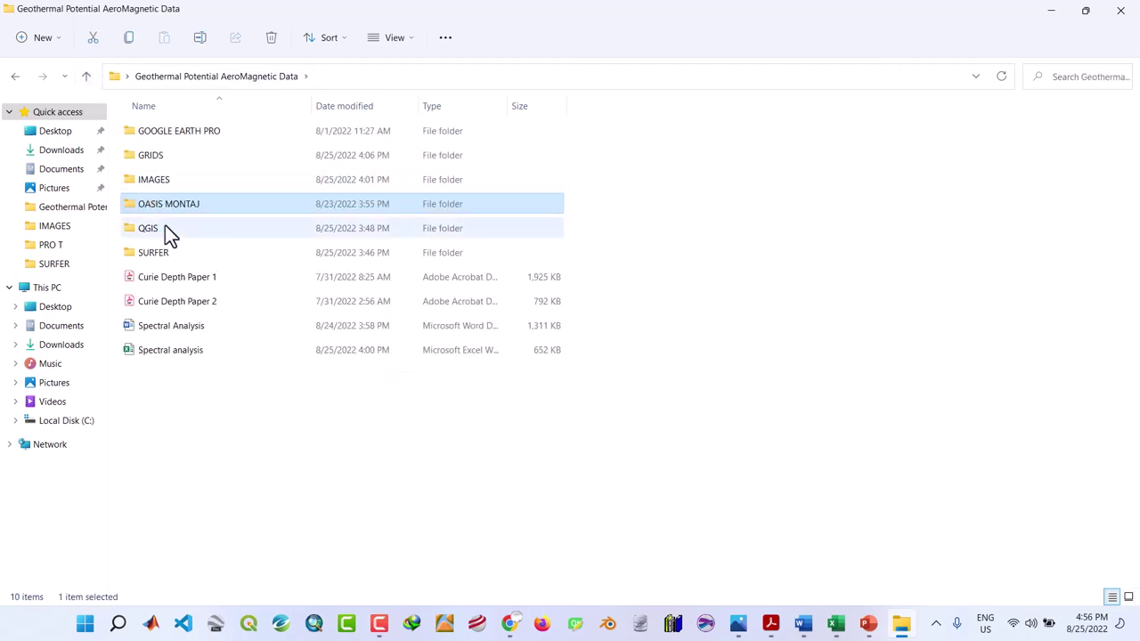
Look through the QGIS folder, including its gadm41_NGA_shp and NEW SHAPEFILES subfolders, and return to the main data folder.
double_click(164, 229)
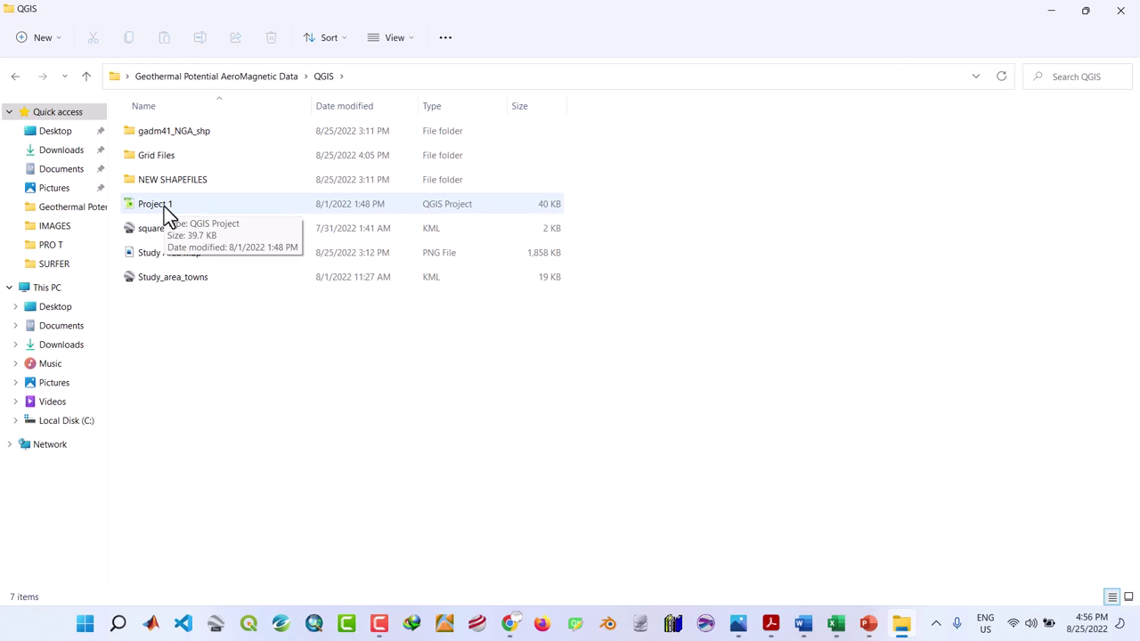
double_click(160, 135)
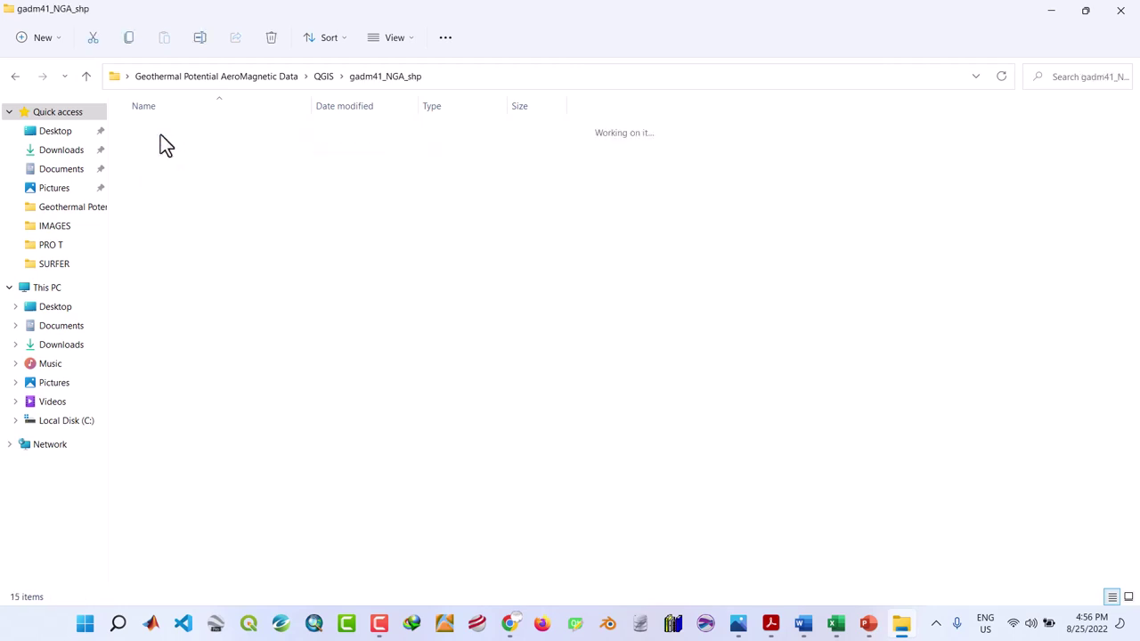
click(89, 76)
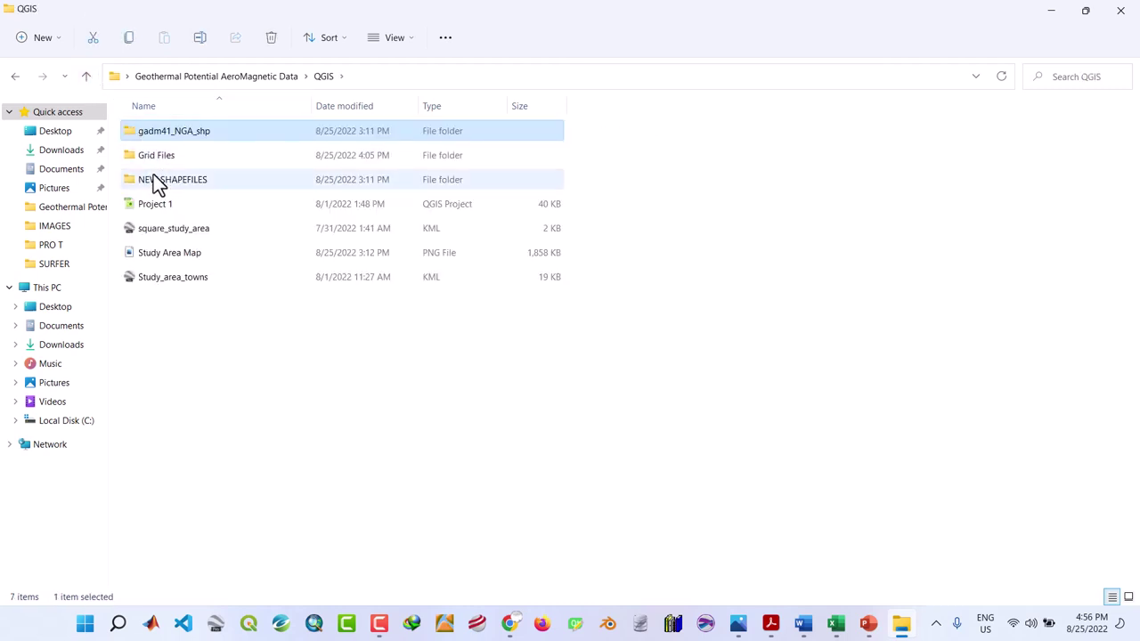
double_click(153, 174)
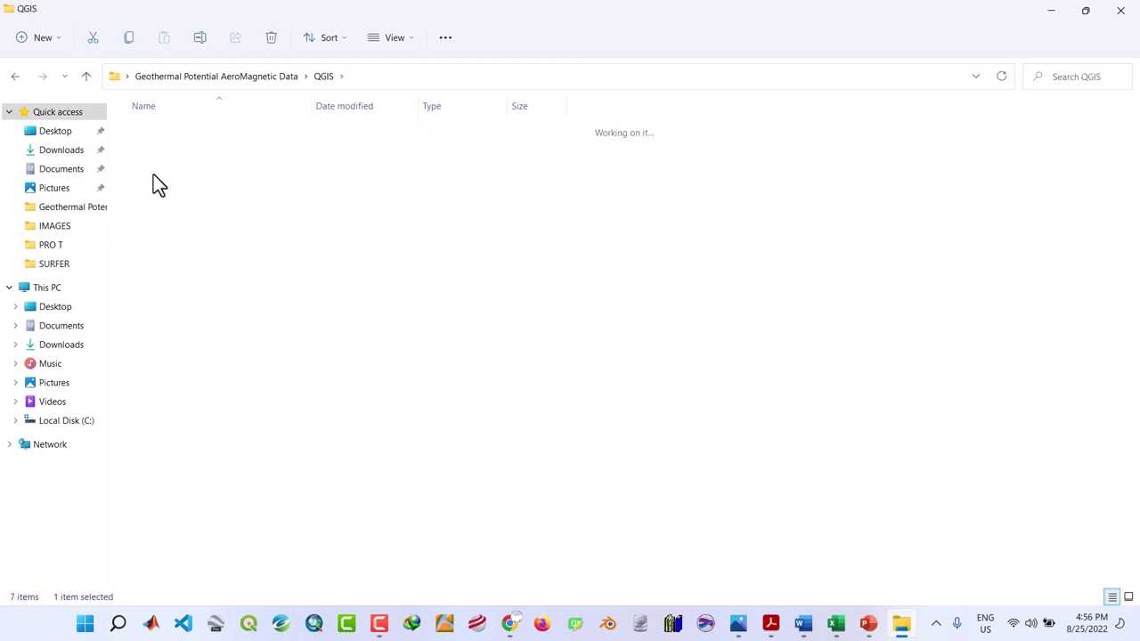
click(88, 77)
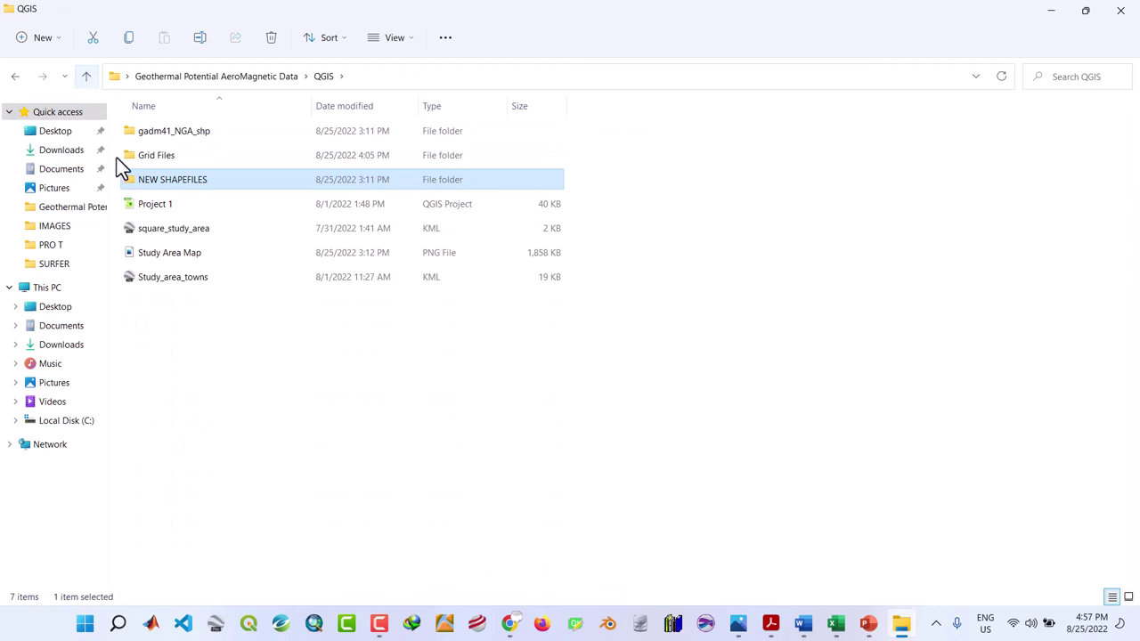
click(82, 75)
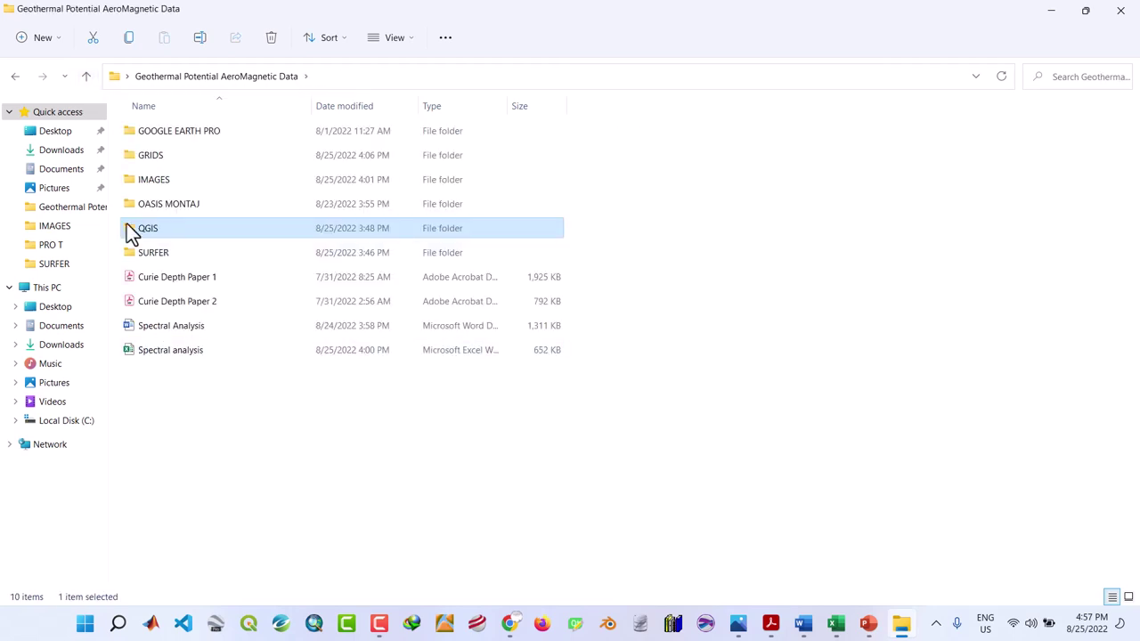
View the SURFER folder's files, and point out the two Curie Depth papers and the Spectral Analysis Word document in the main folder.
double_click(170, 253)
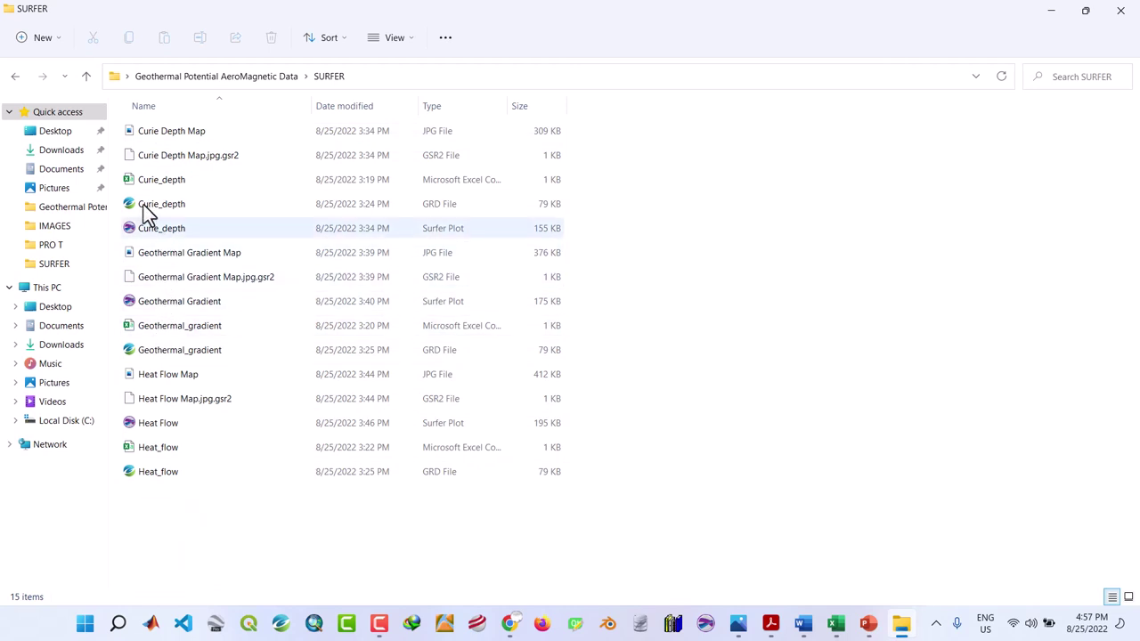
click(94, 81)
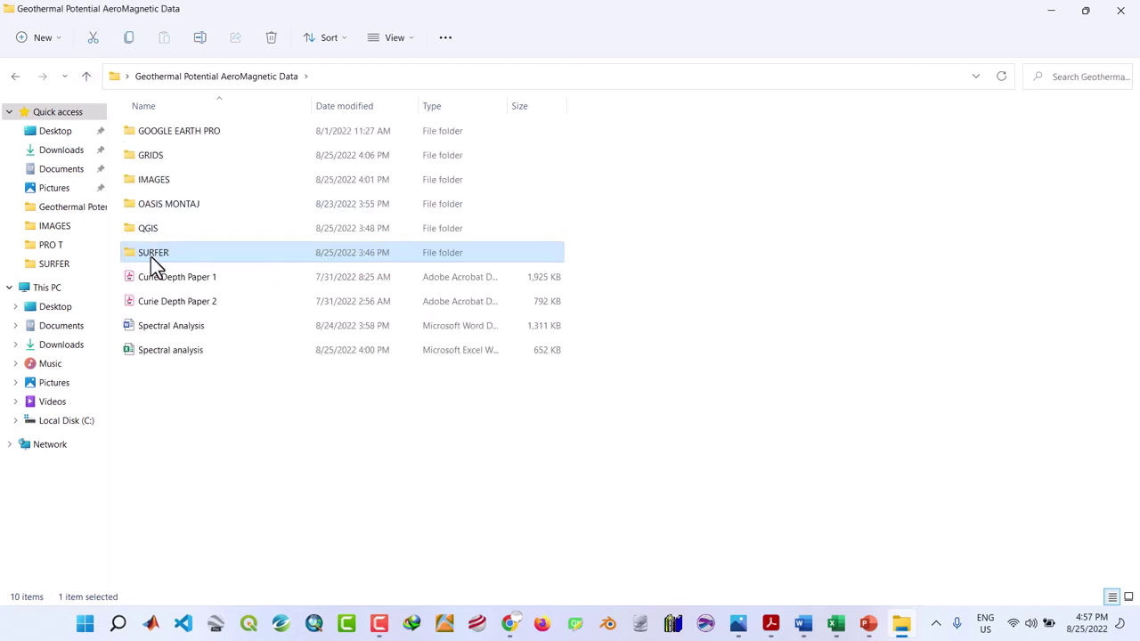
click(158, 277)
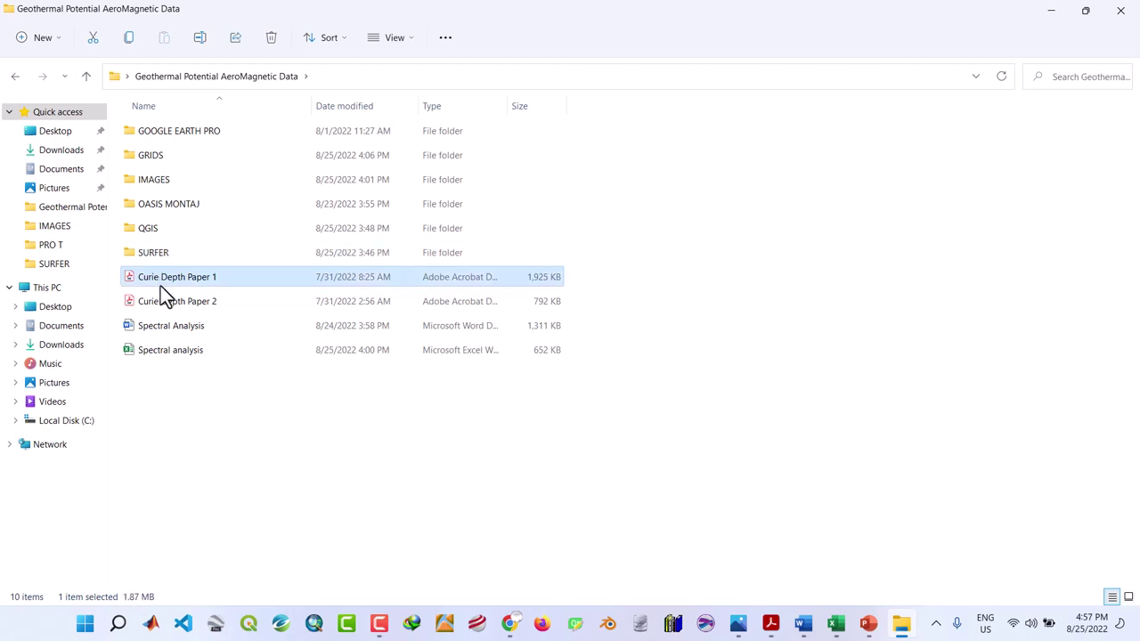
click(163, 300)
click(169, 283)
click(170, 303)
click(170, 279)
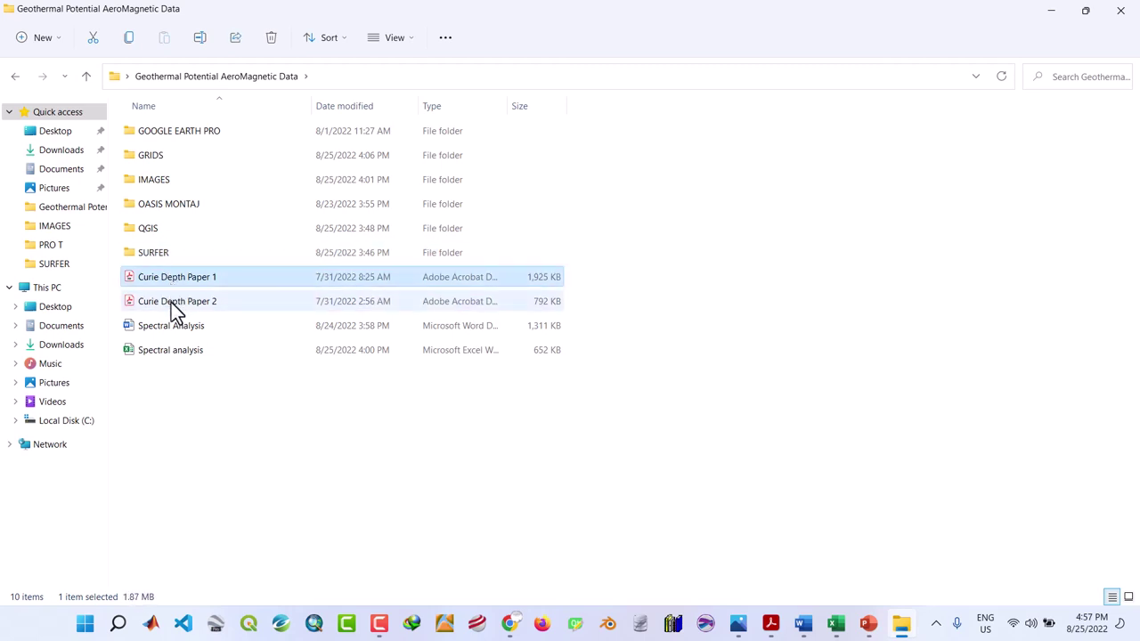
click(174, 329)
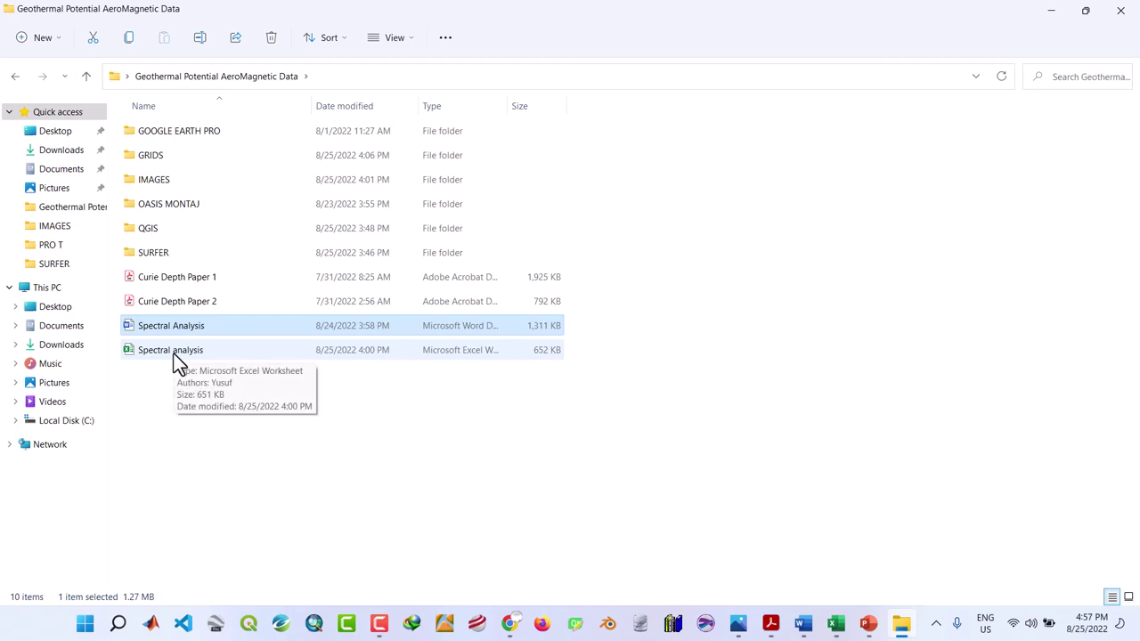
Open the Spectral analysis Excel workbook and view the block sheets from B7 back to B1.
click(174, 354)
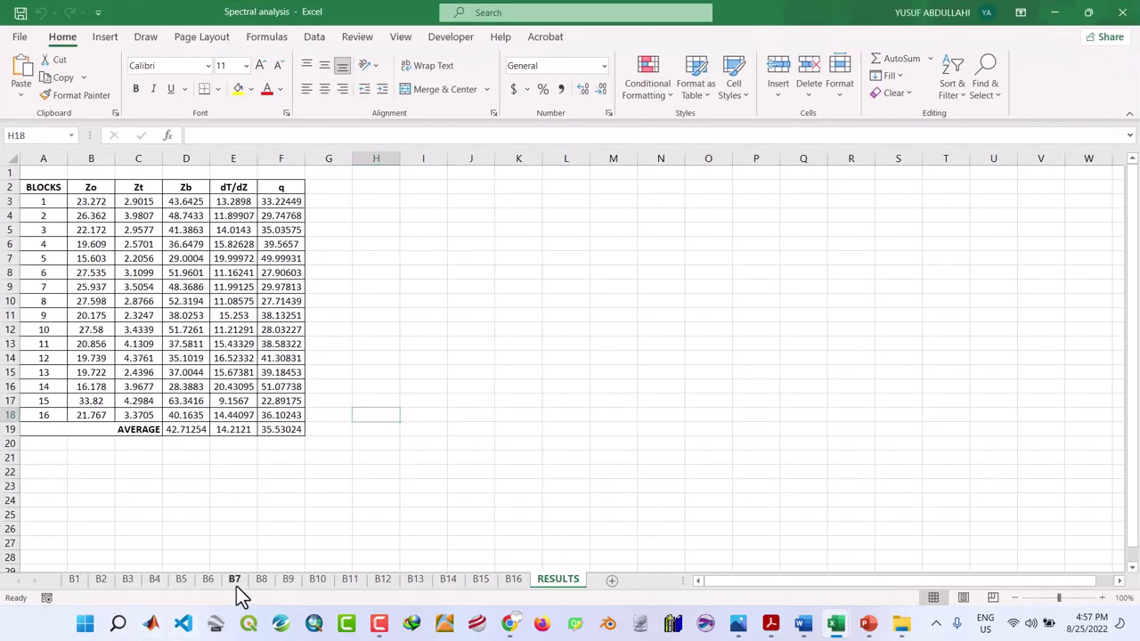
click(234, 584)
click(208, 584)
click(181, 583)
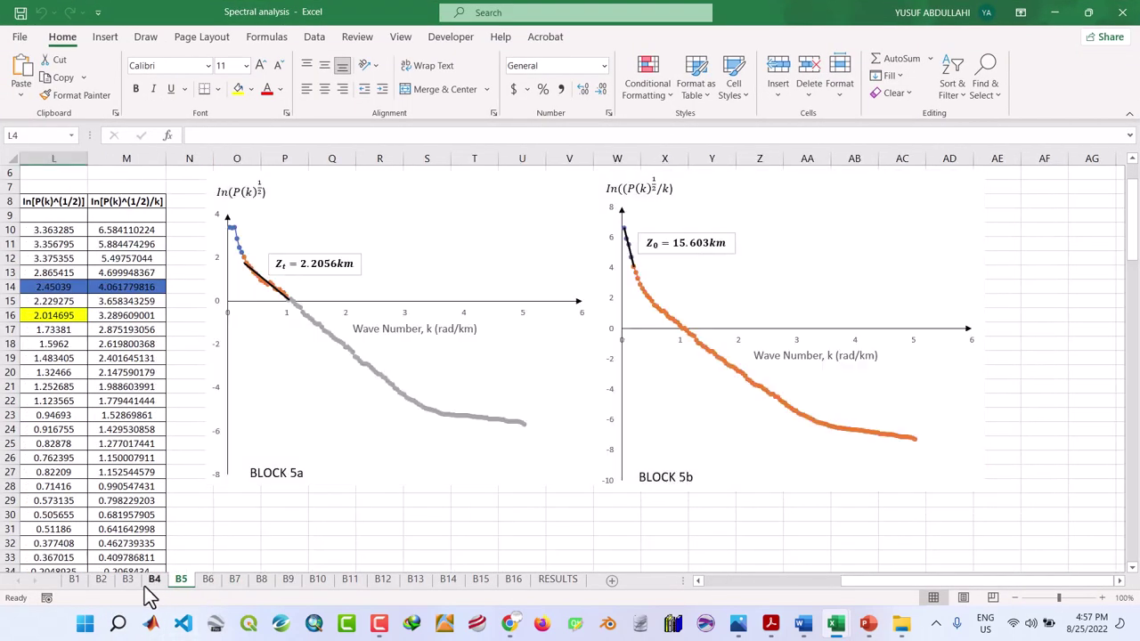
click(154, 583)
click(128, 583)
click(101, 583)
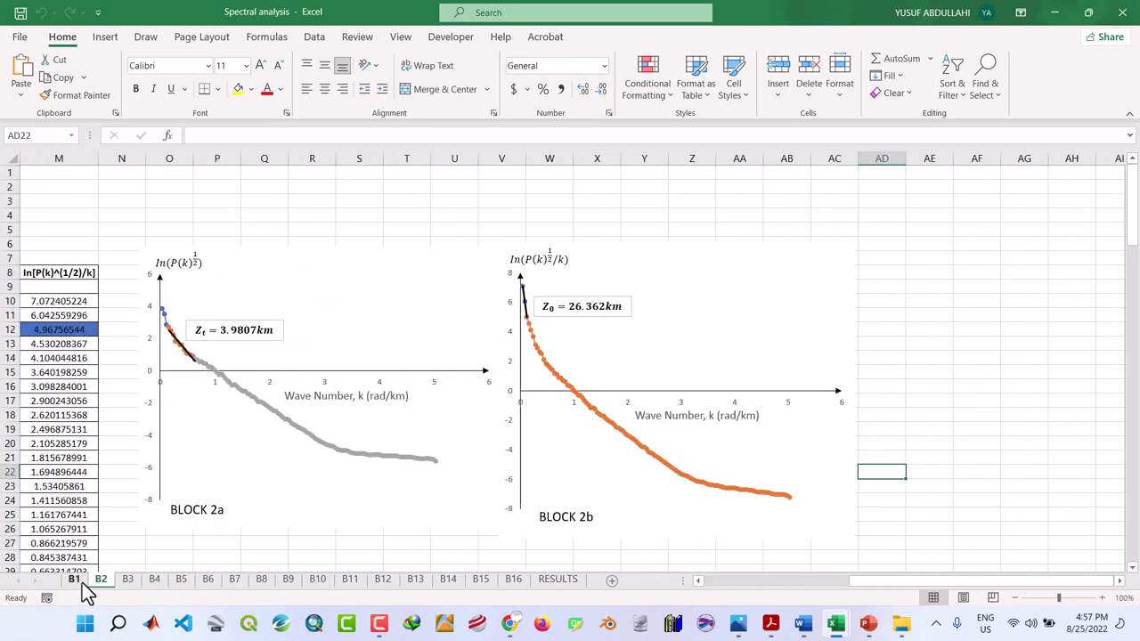
click(82, 583)
Close the Spectral analysis workbook and minimize the blank Book1 workbook.
click(1121, 14)
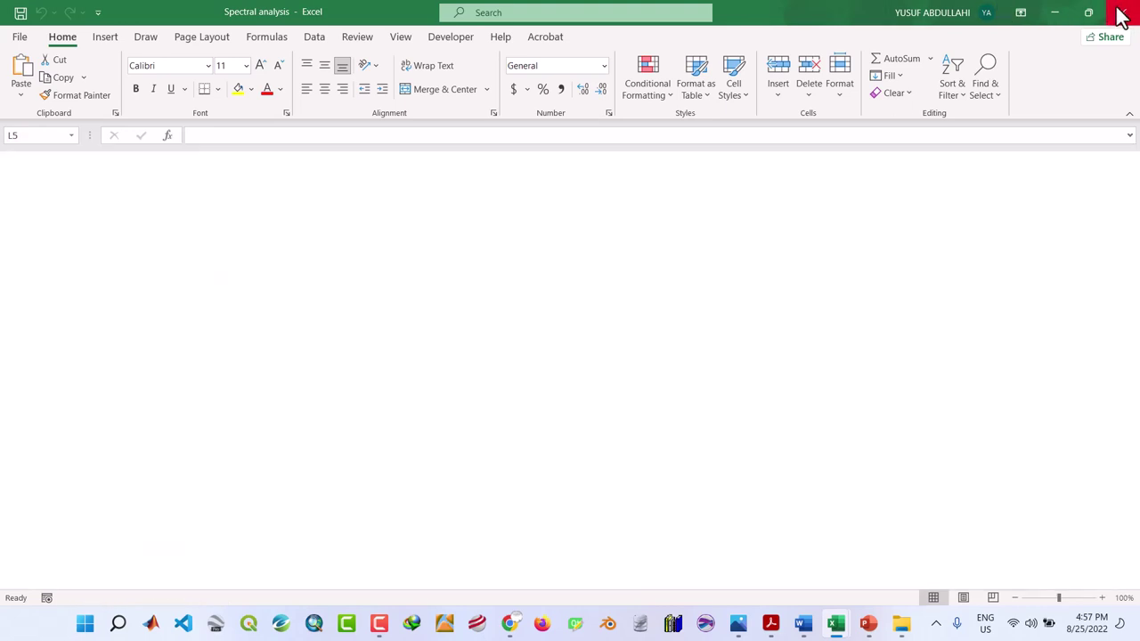
click(1089, 13)
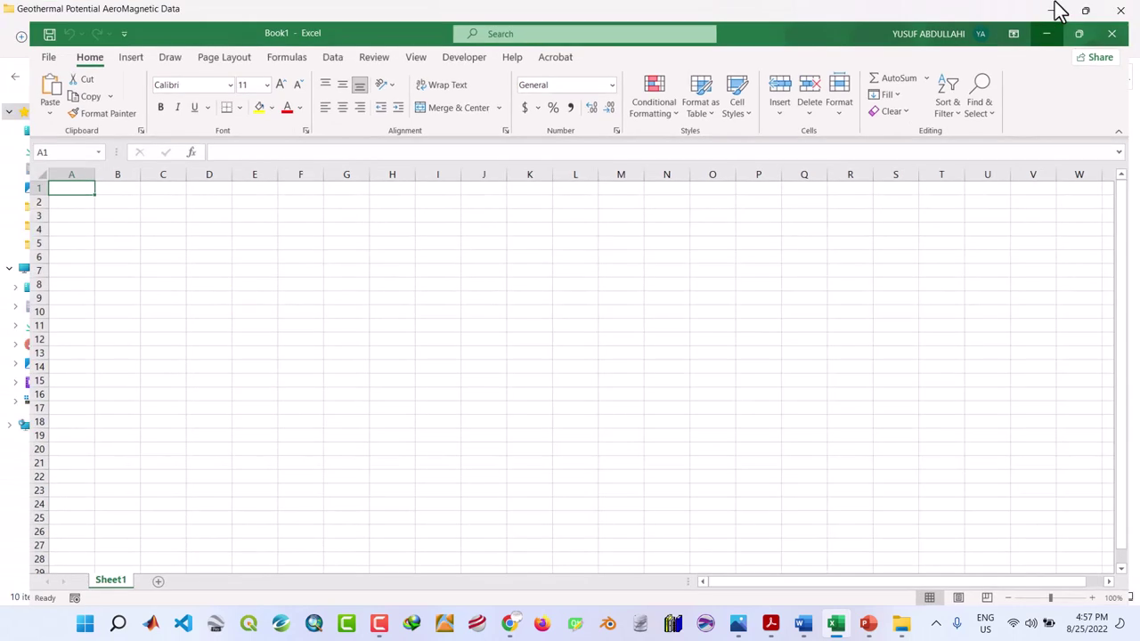
click(1046, 33)
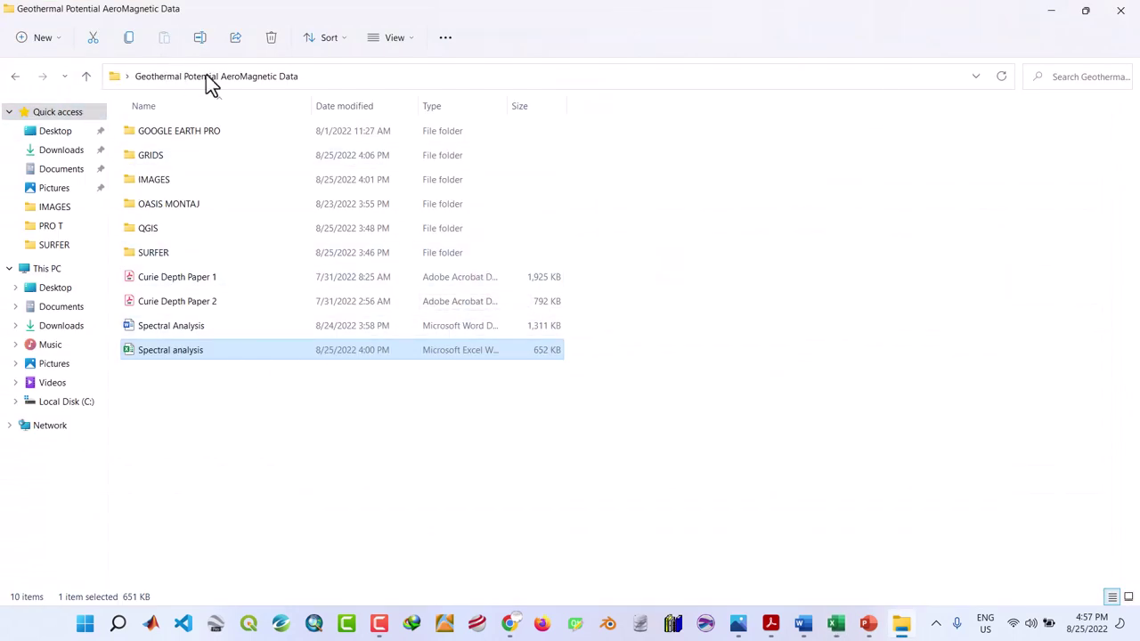
Switch to the PP presentation in PowerPoint, maximize its window and point out the source-file download link for non-Nigerians.
click(868, 624)
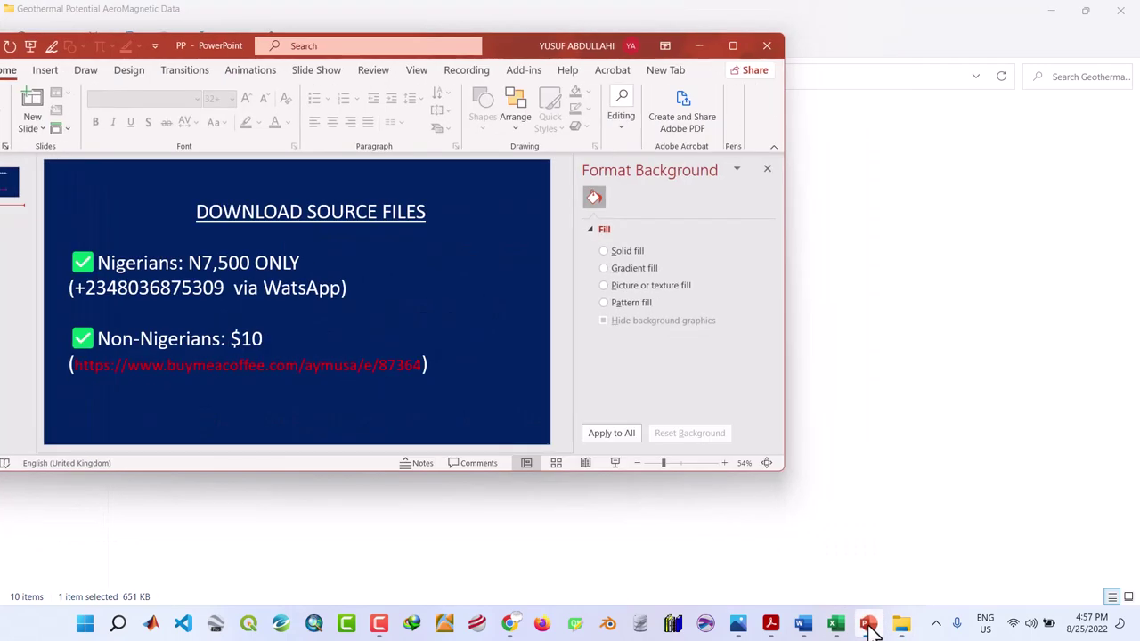
click(732, 45)
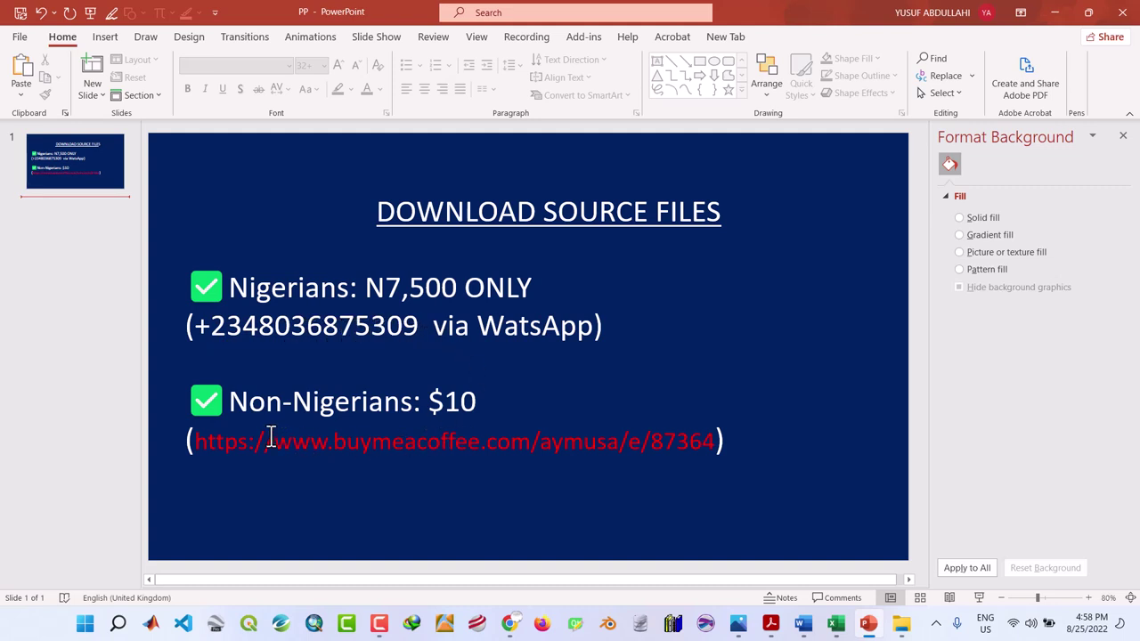
drag(201, 443, 641, 436)
click(754, 302)
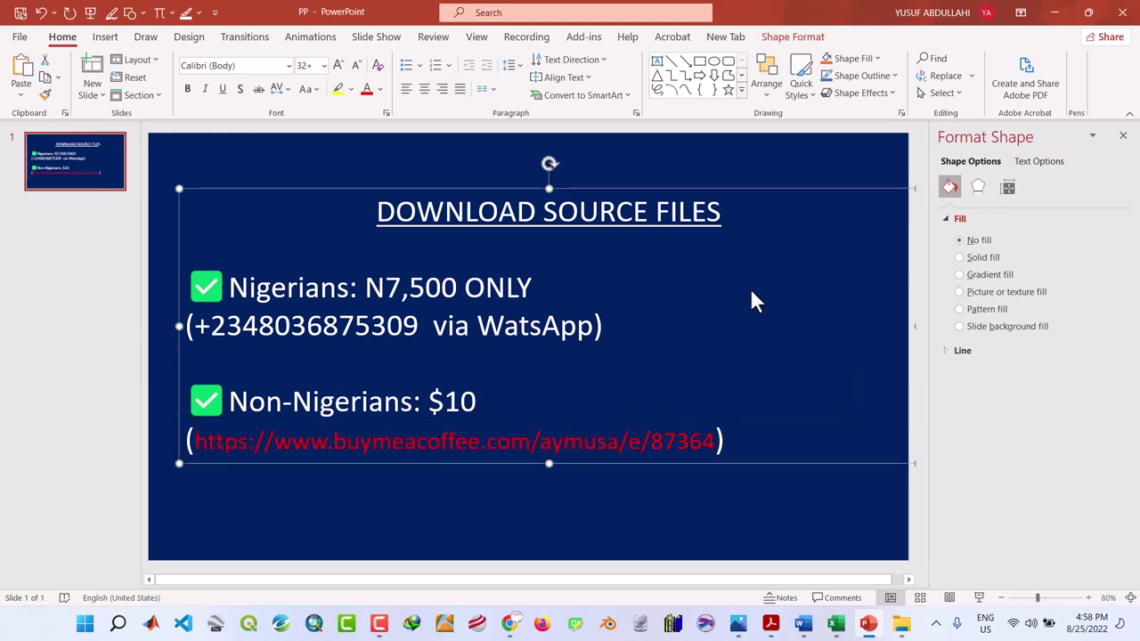
Switch to Chrome and view the $10 source-files page on Buy Me a Coffee, opening and closing its payment form.
click(764, 168)
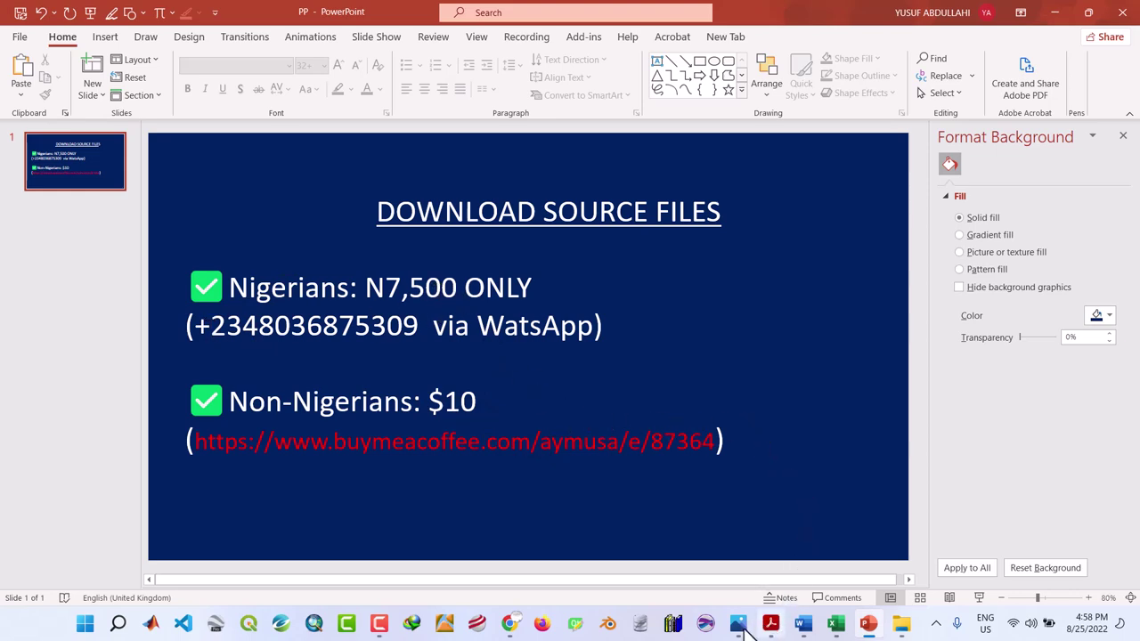
click(512, 626)
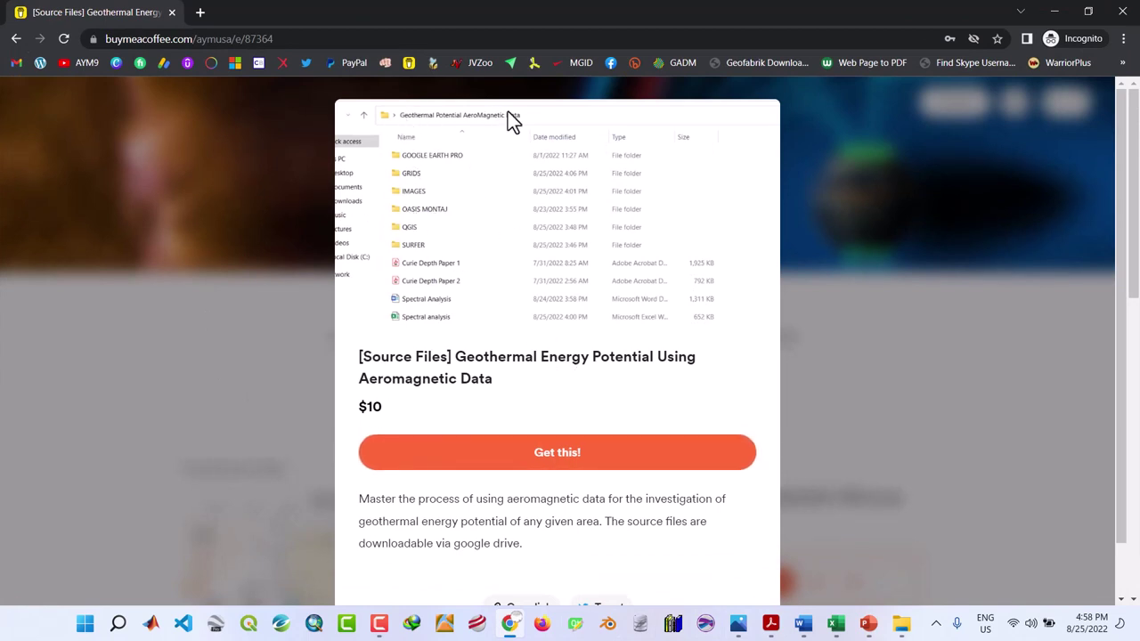
click(546, 464)
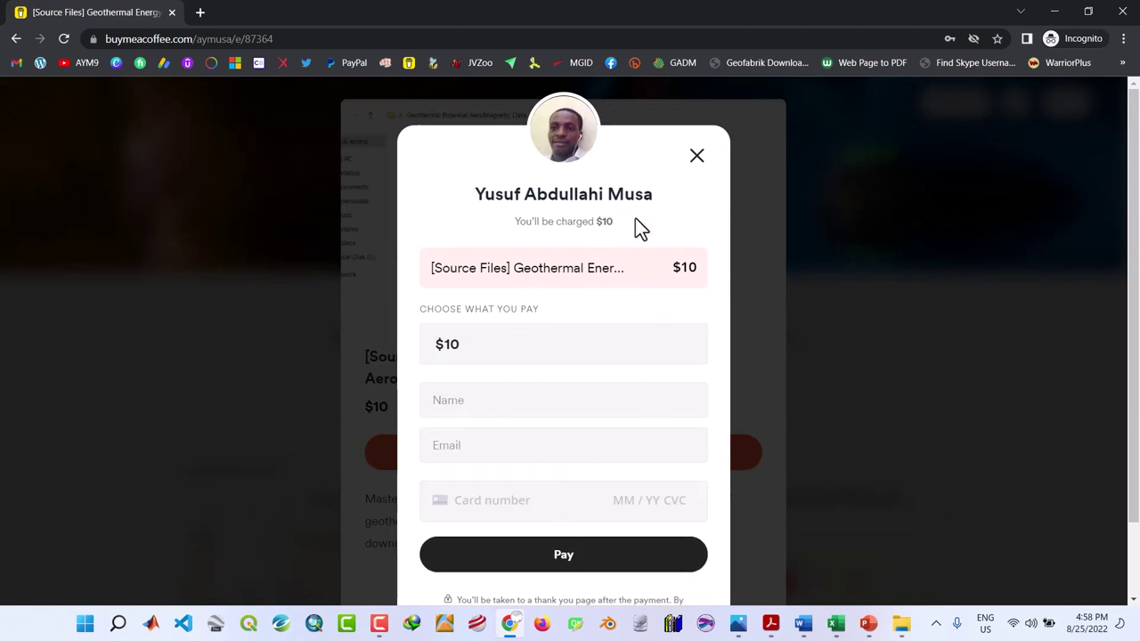
click(696, 156)
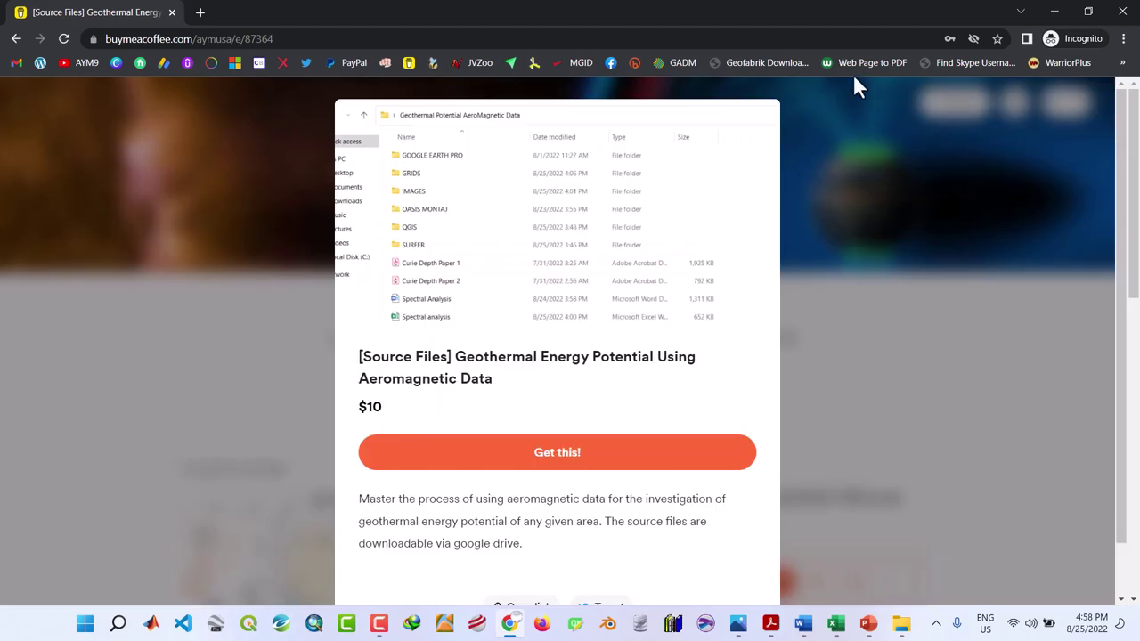
Minimize the browser, the PP presentation and the project folder window to reach the desktop.
click(1060, 11)
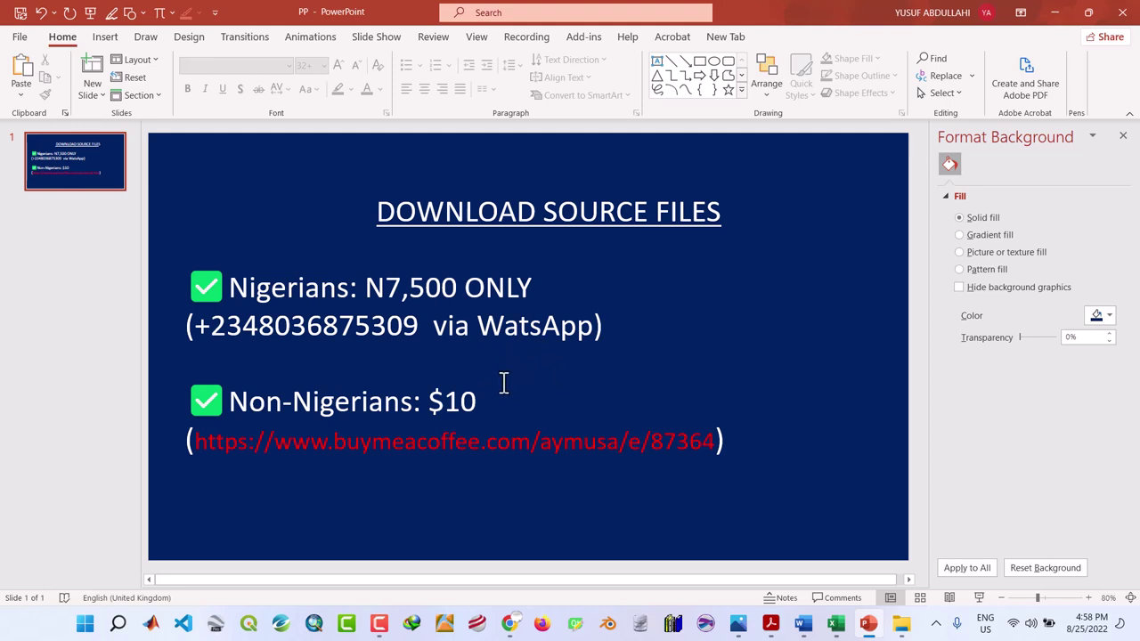
click(1058, 12)
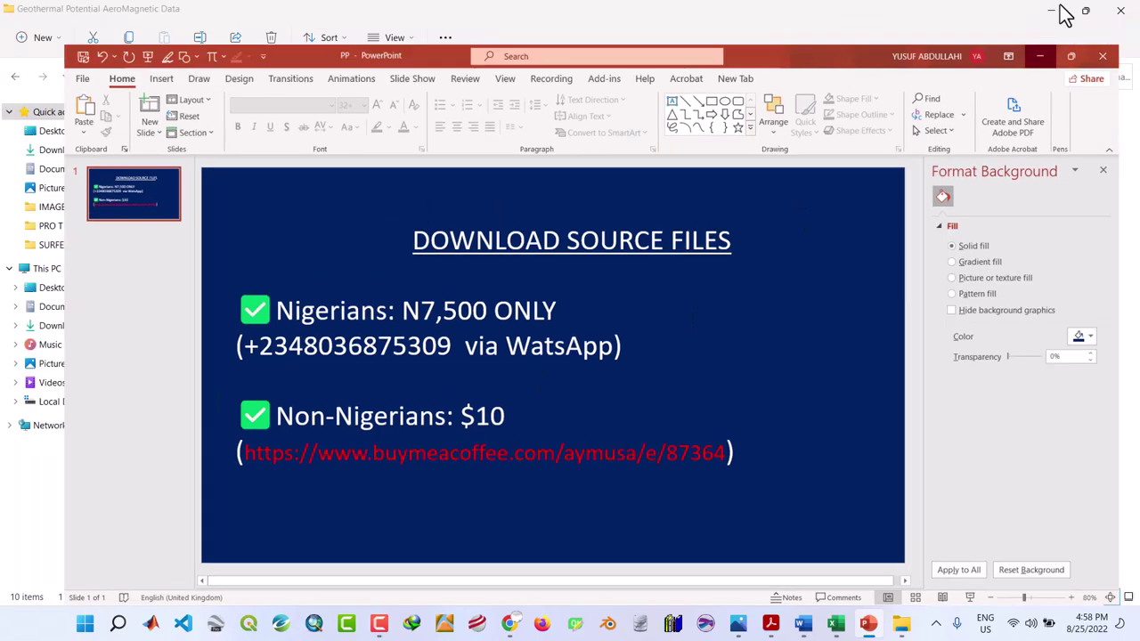
click(1063, 13)
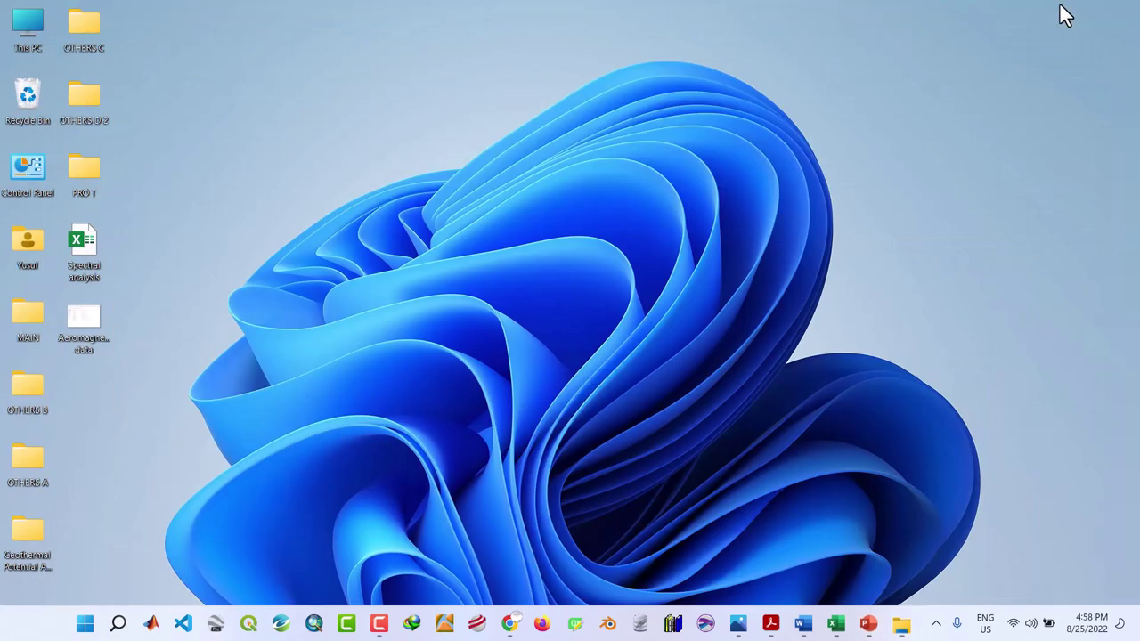
Create a new folder named RES on the desktop.
right_click(228, 139)
mouse_move(291, 260)
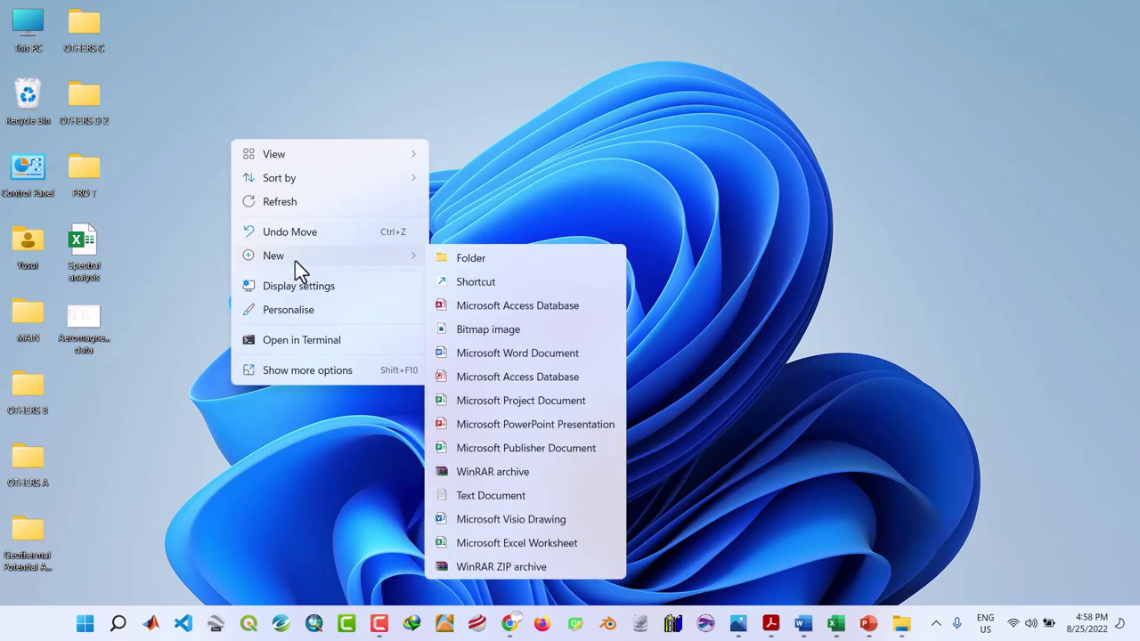
click(476, 259)
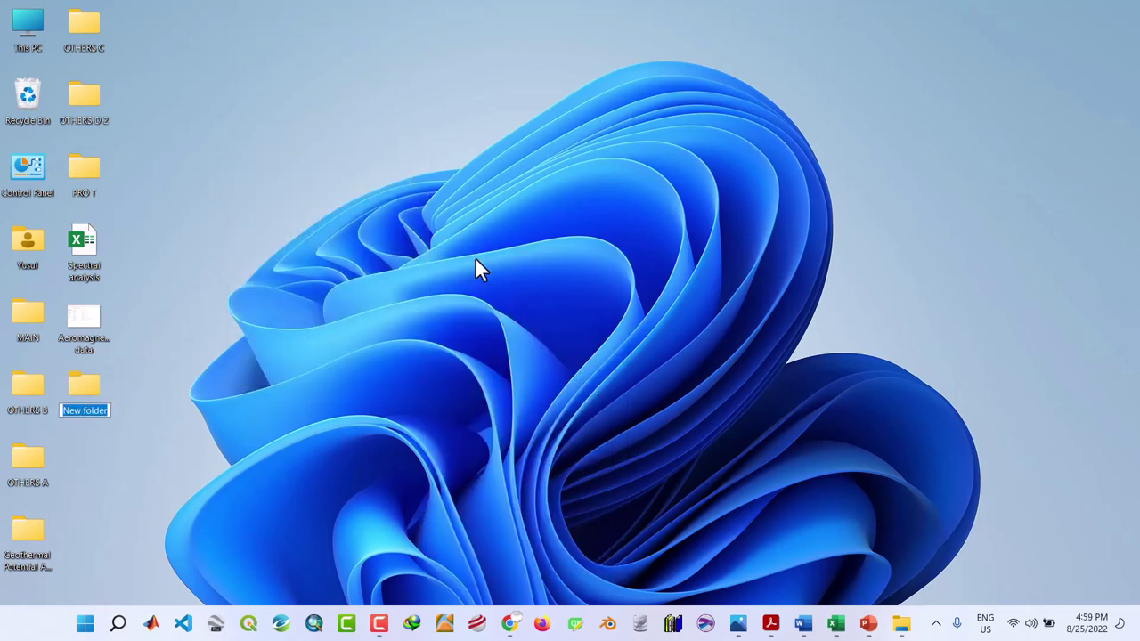
text(RES)
key(Return)
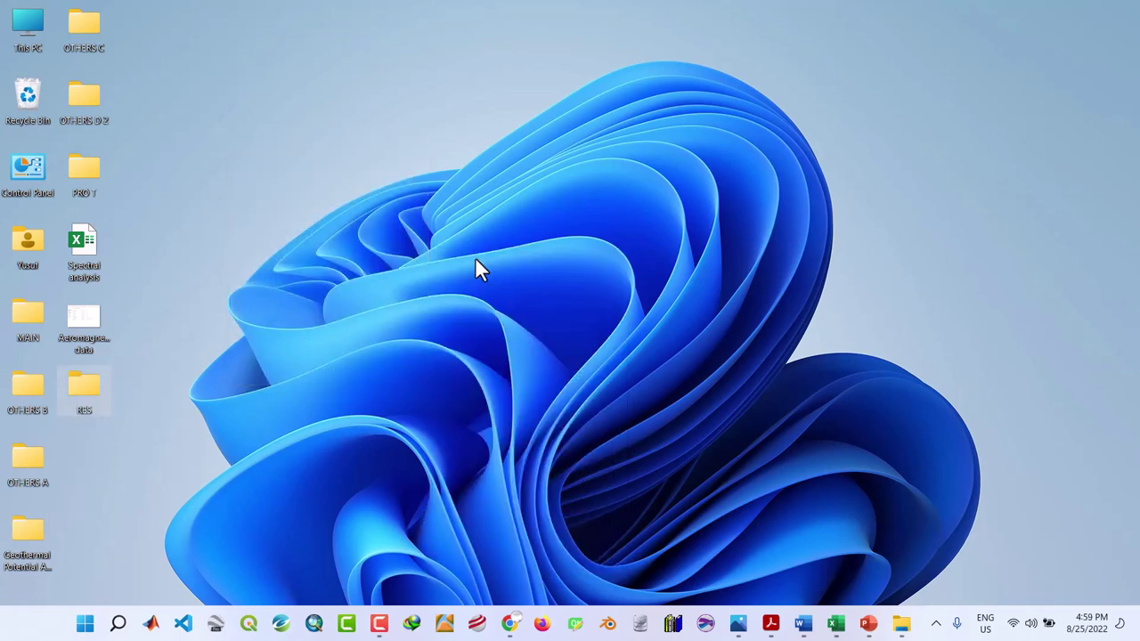
Switch to the SP document in Word and copy the longitude and latitude values of all blocks in Table 1.
click(805, 628)
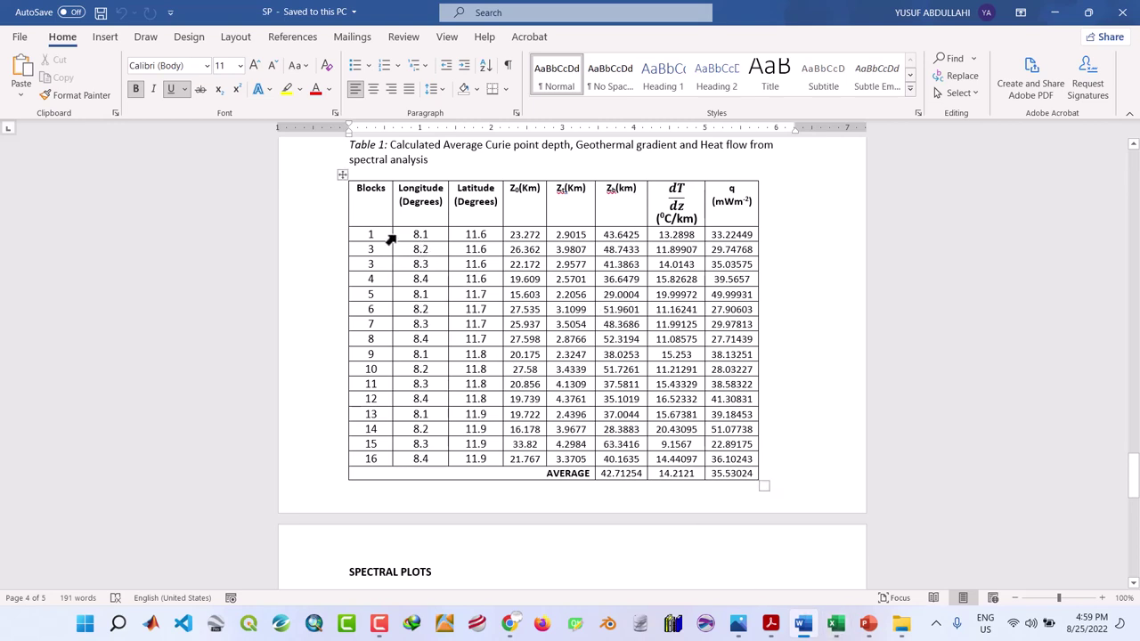
drag(390, 239, 475, 460)
key(ctrl+c)
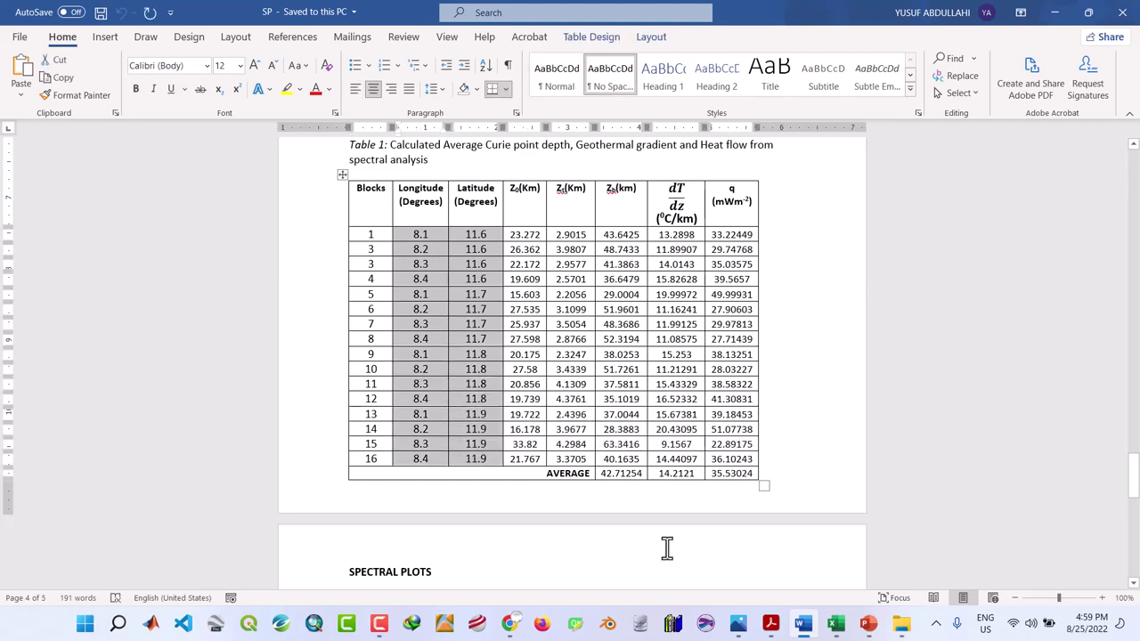
Switch to the blank Book1 workbook in Excel, enter headers X in A1 and Y in B1, and paste the coordinates starting at A2.
click(836, 623)
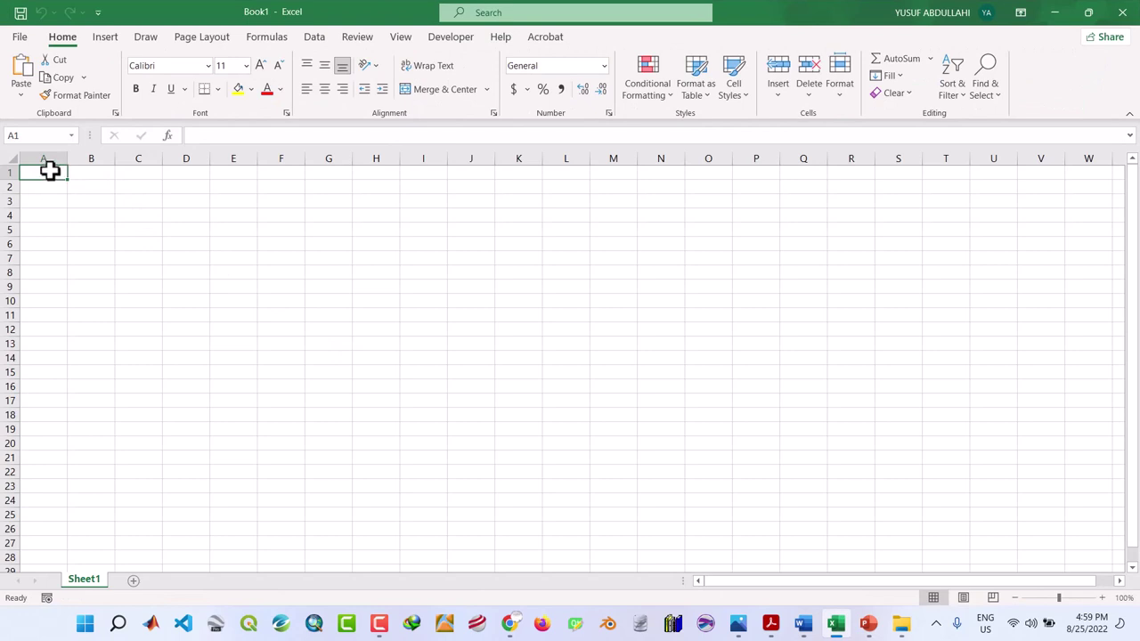
text(X)
click(91, 176)
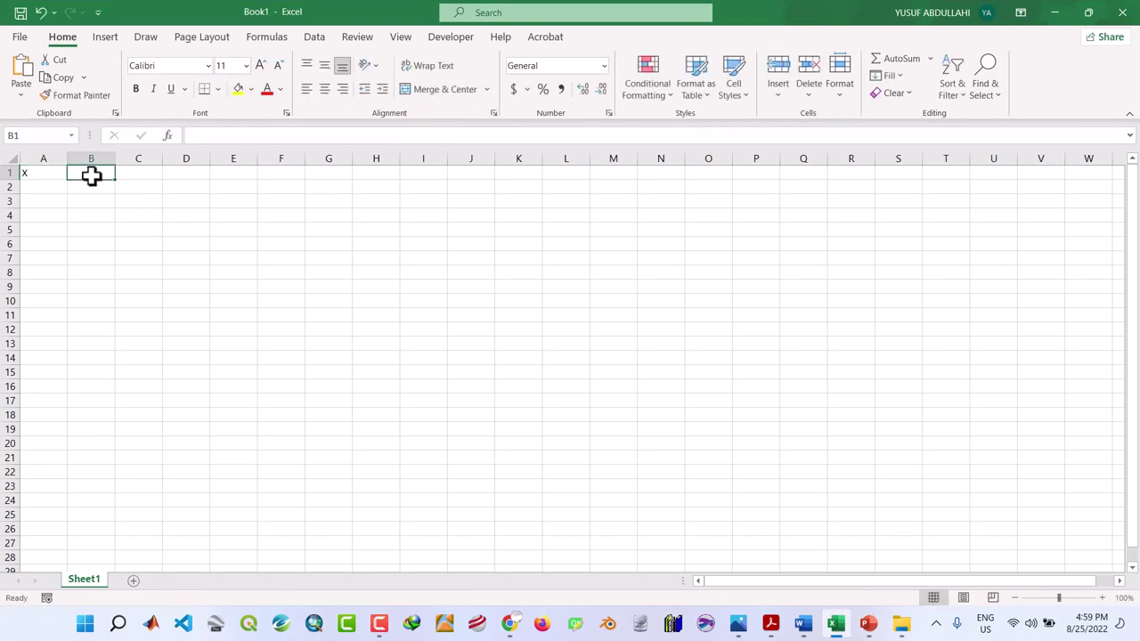
text(Y)
click(41, 187)
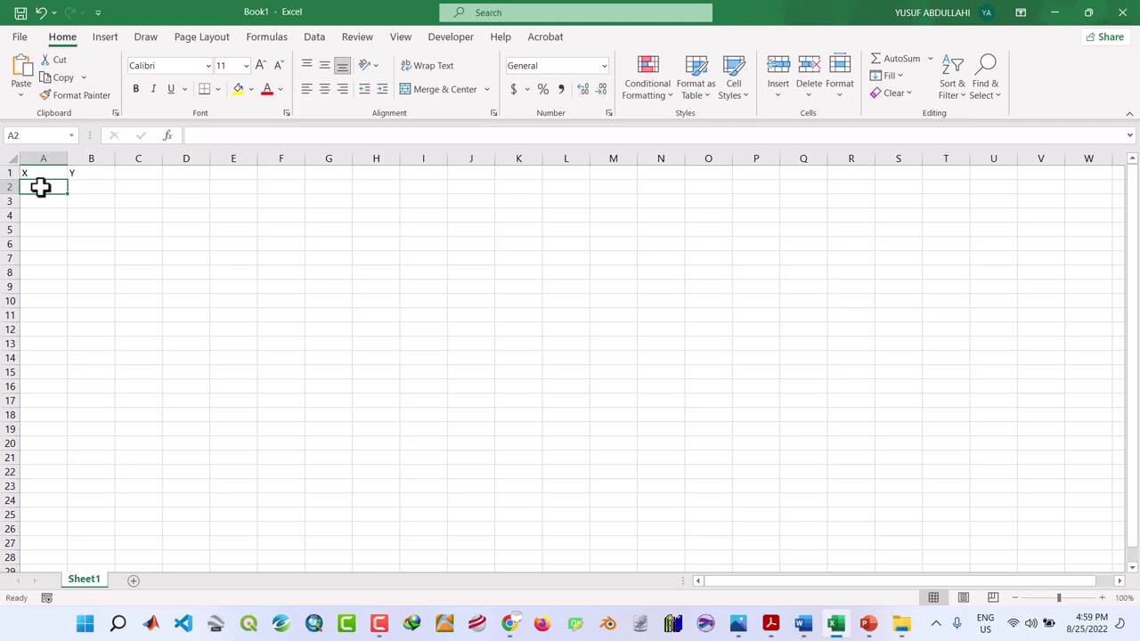
key(ctrl+v)
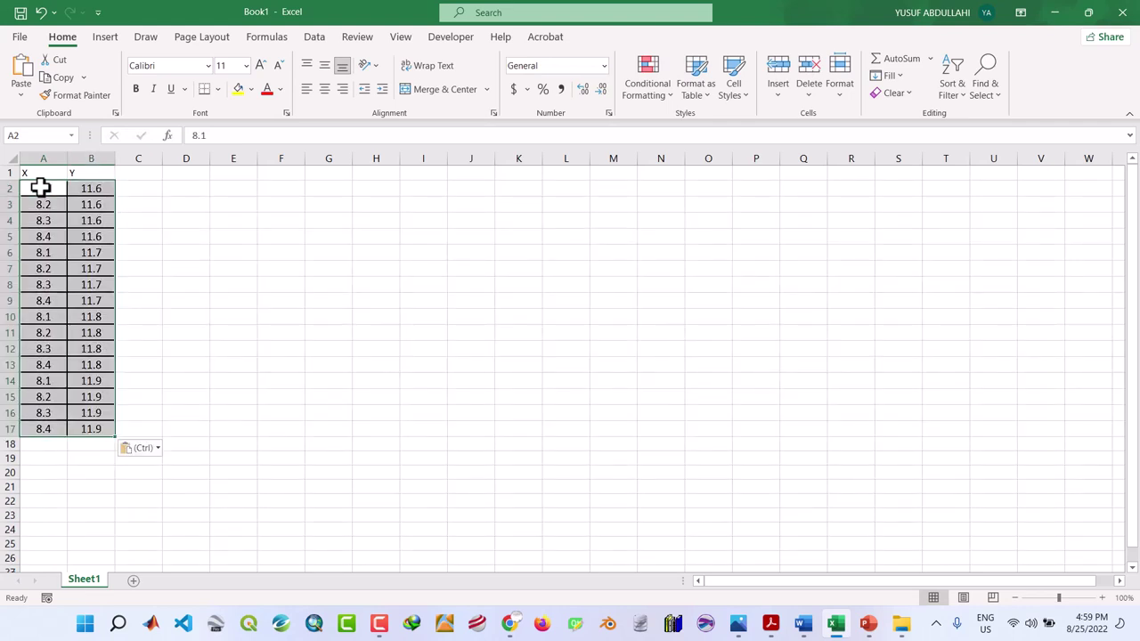
Remove the borders from the pasted coordinates and center the X and Y headers.
click(218, 90)
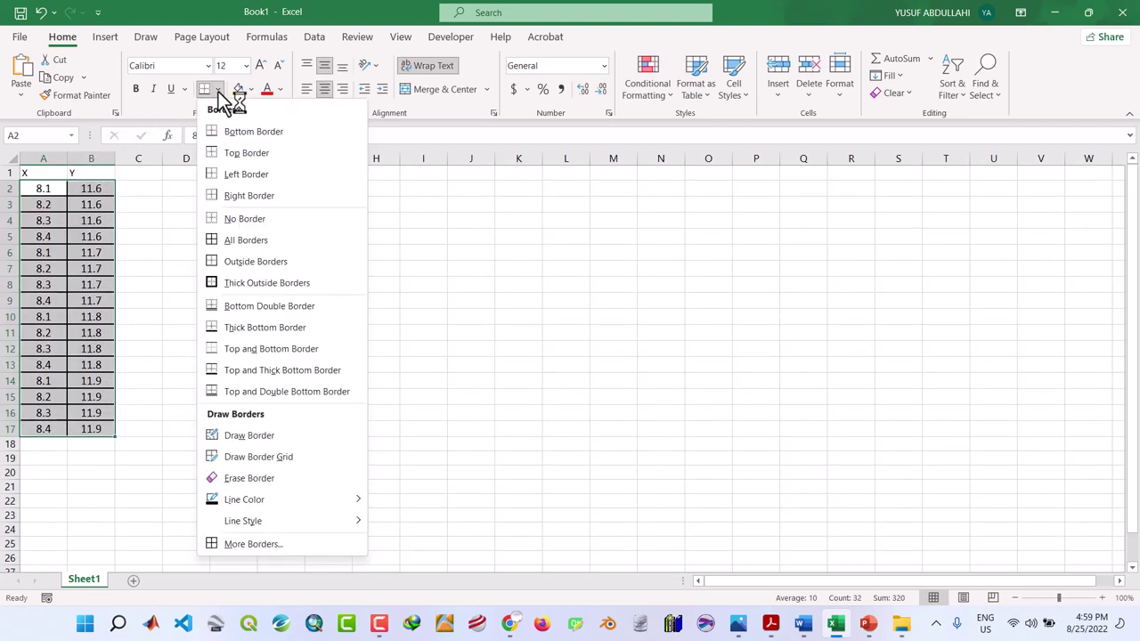
click(239, 220)
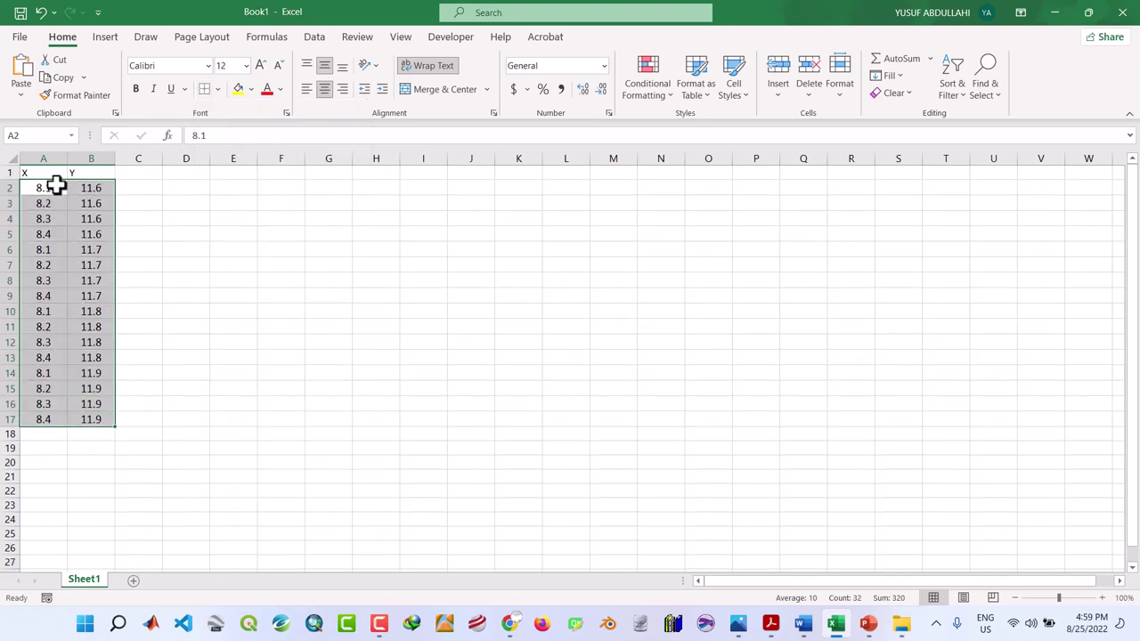
drag(57, 172, 116, 171)
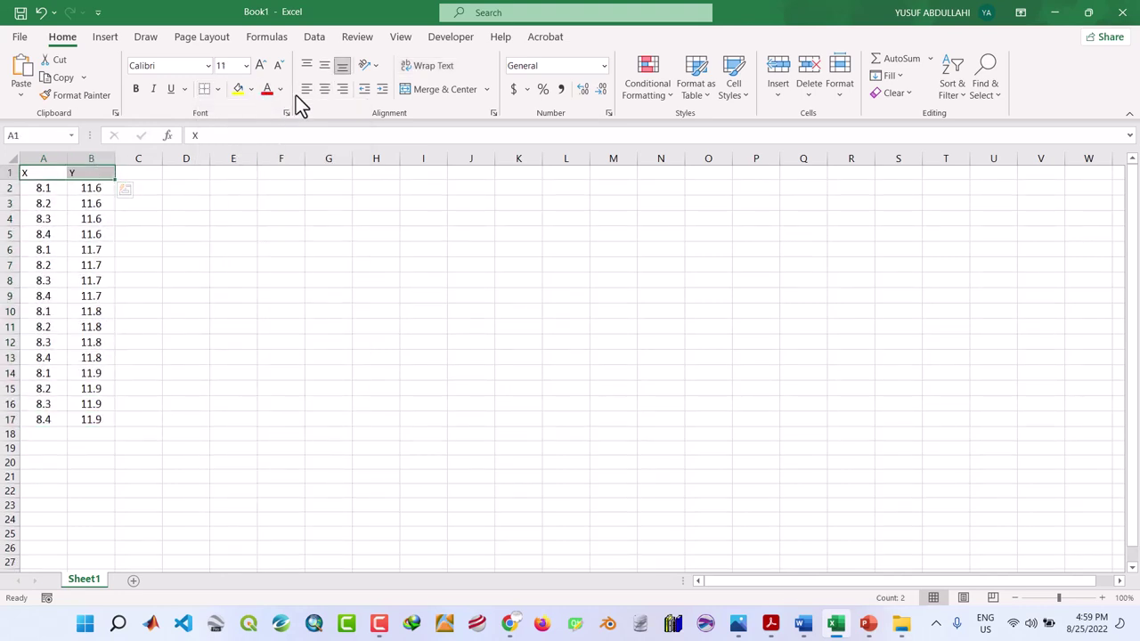
click(325, 89)
click(185, 242)
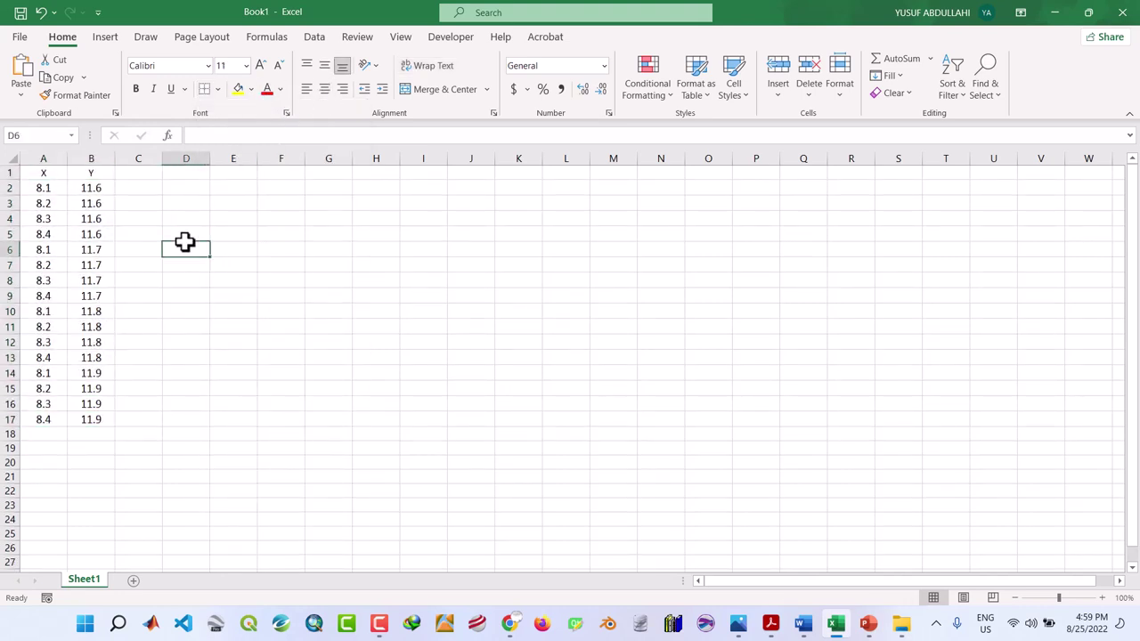
Enter the header Z in C1 and center it.
click(136, 172)
text(Z)
click(153, 236)
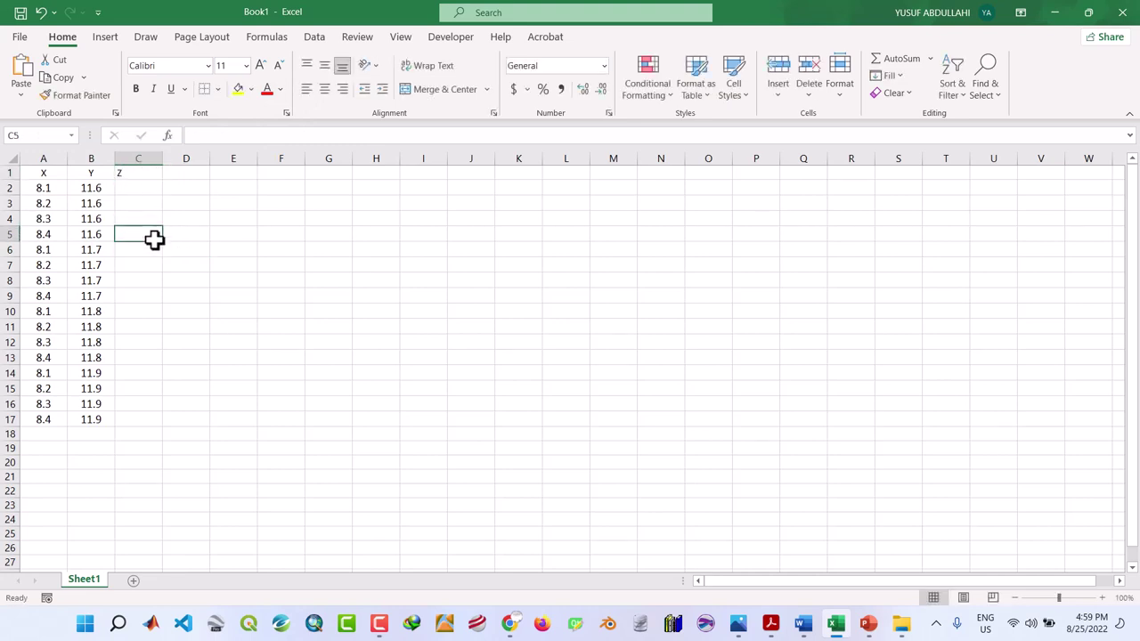
click(145, 173)
click(326, 90)
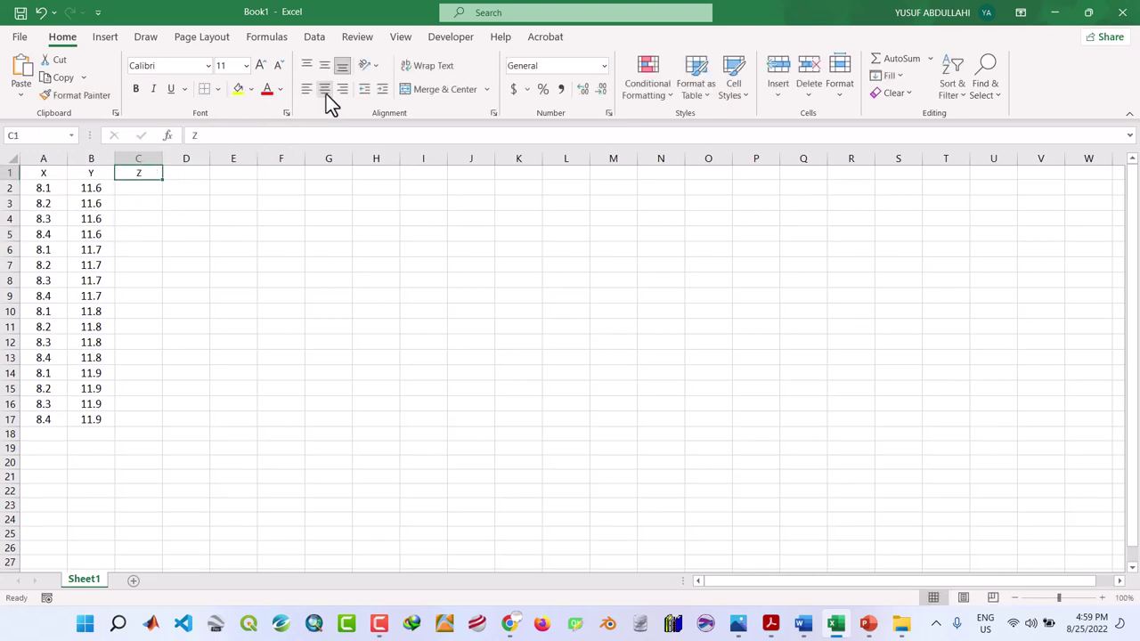
Copy the Zb(km) values of all blocks, without the average, from the Word table and paste them into Book1 starting at C2.
click(145, 191)
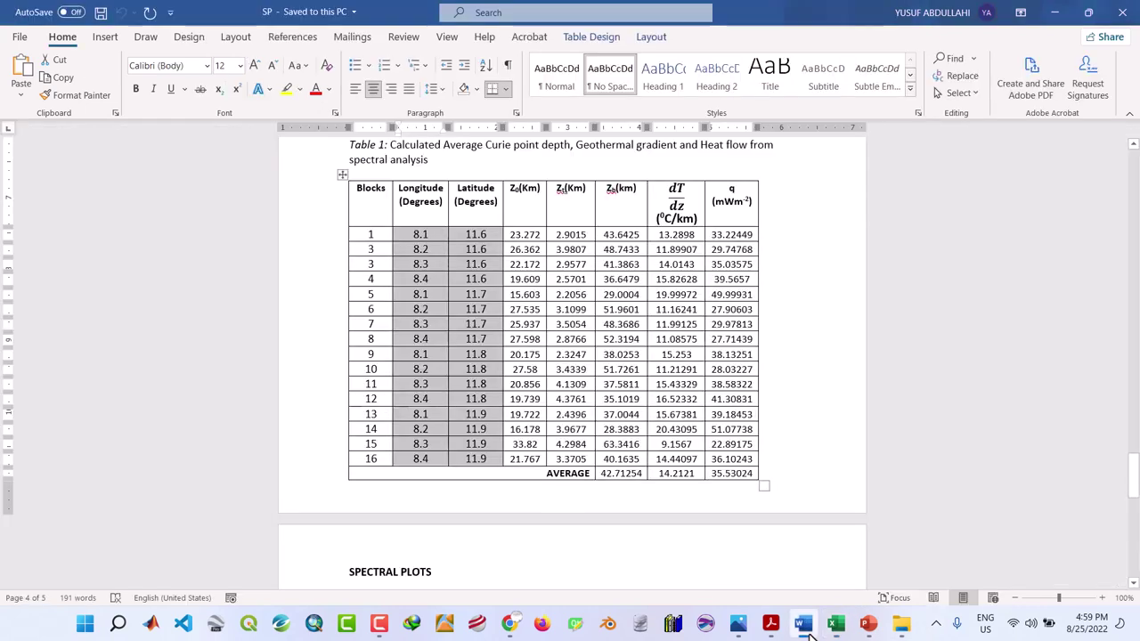
click(803, 623)
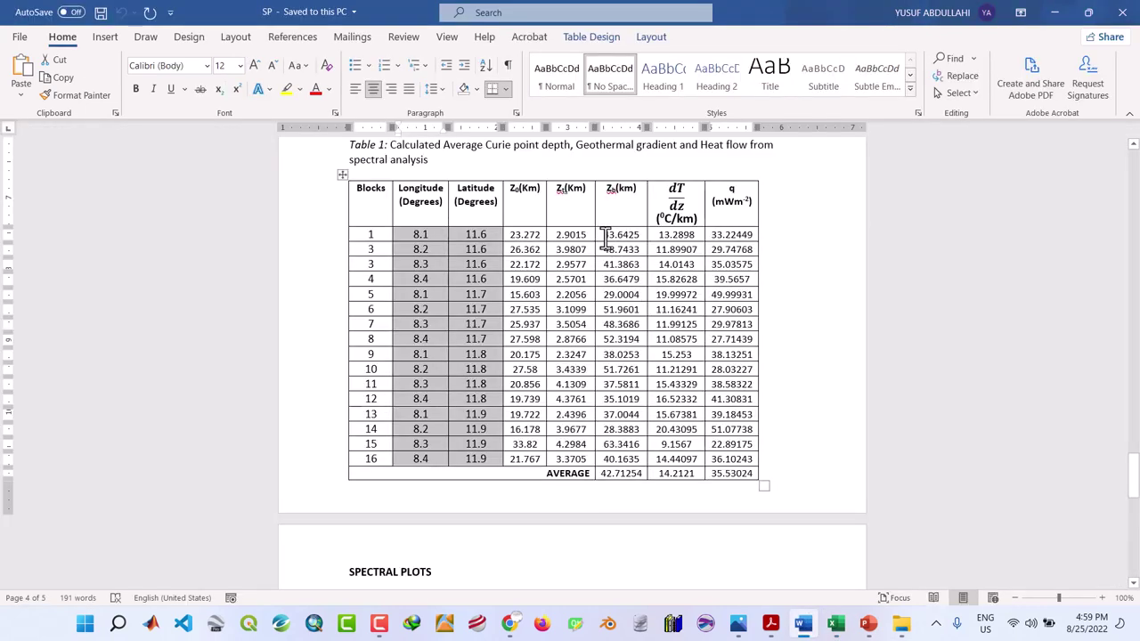
drag(596, 235, 608, 459)
key(ctrl+c)
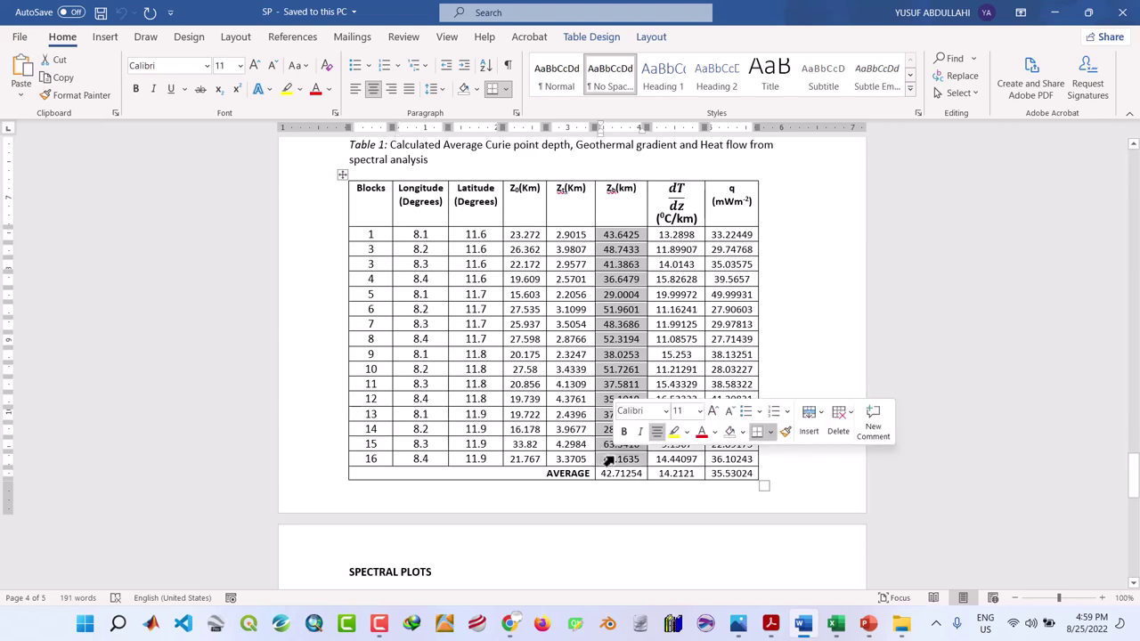
click(803, 626)
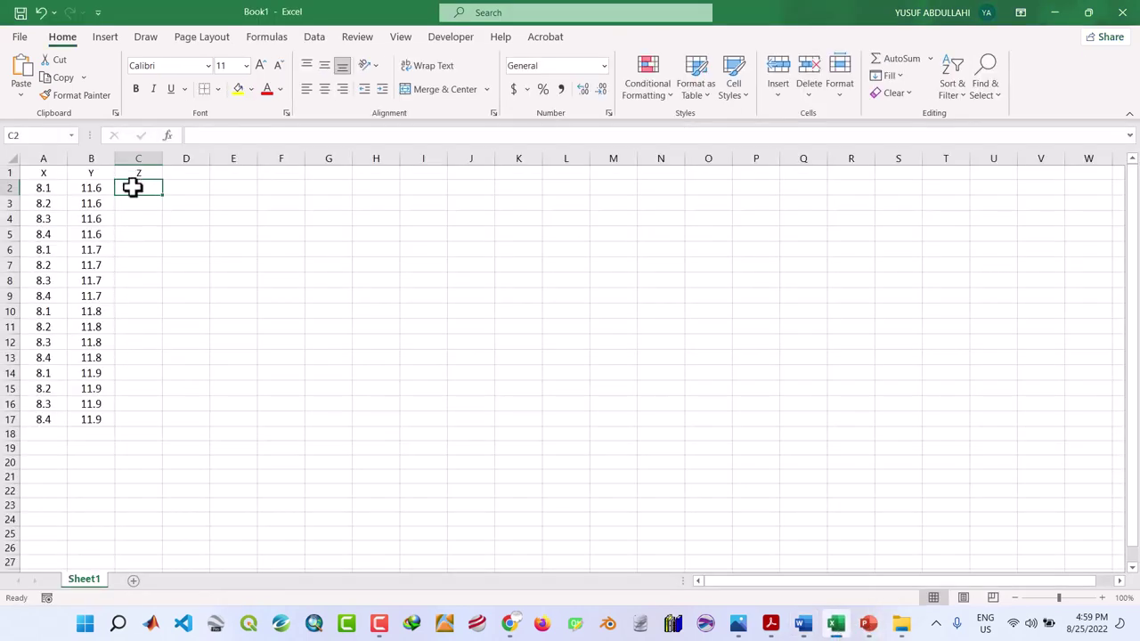
key(ctrl+v)
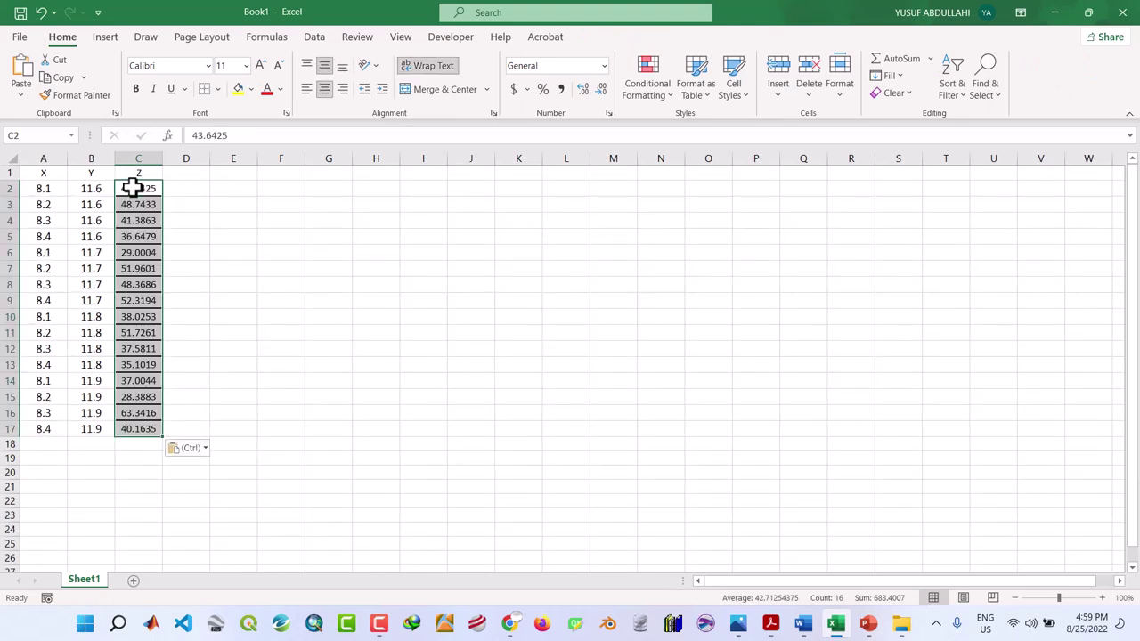
Remove the borders from the pasted Z values in column C.
click(217, 89)
click(239, 219)
click(238, 296)
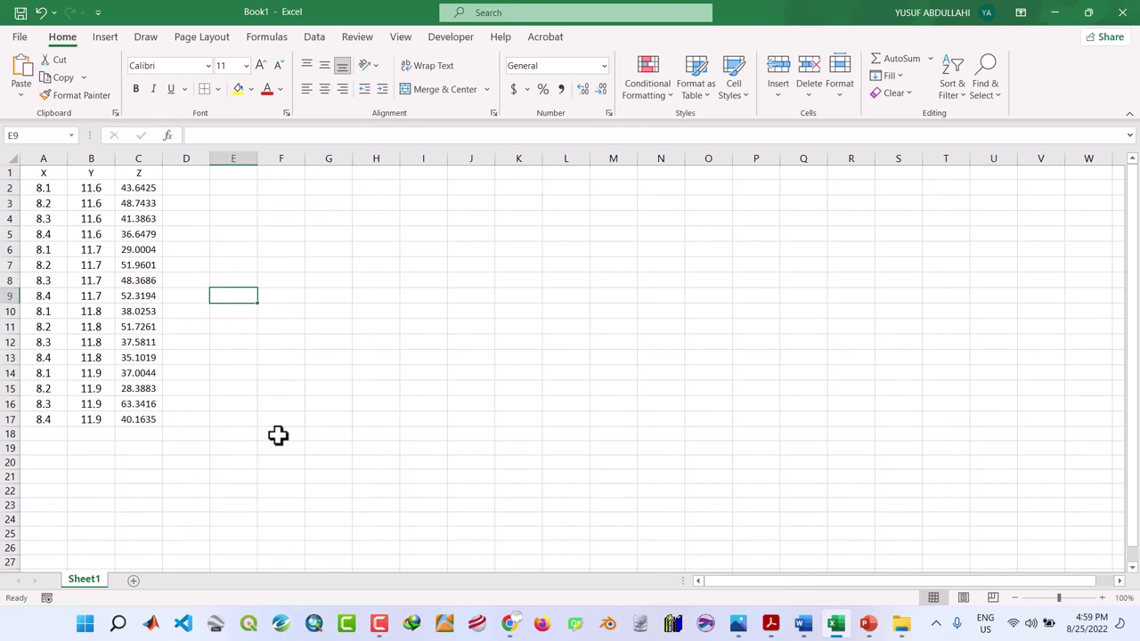
Save the workbook in the Desktop's RES folder as curie_depth in CSV (Comma delimited) format.
key(ctrl+s)
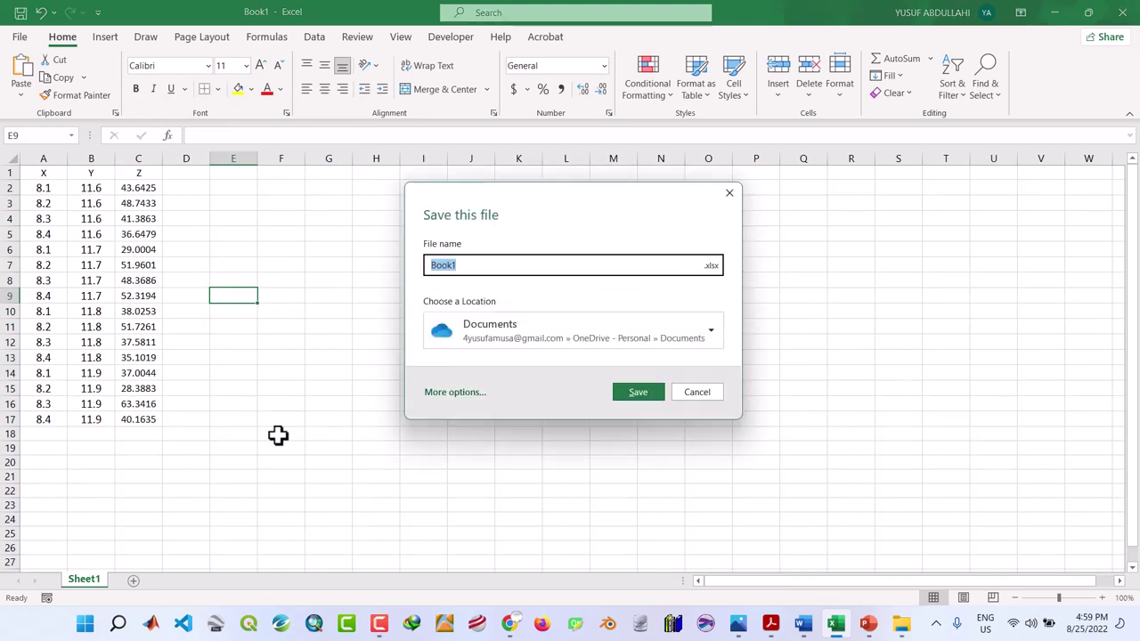
click(458, 397)
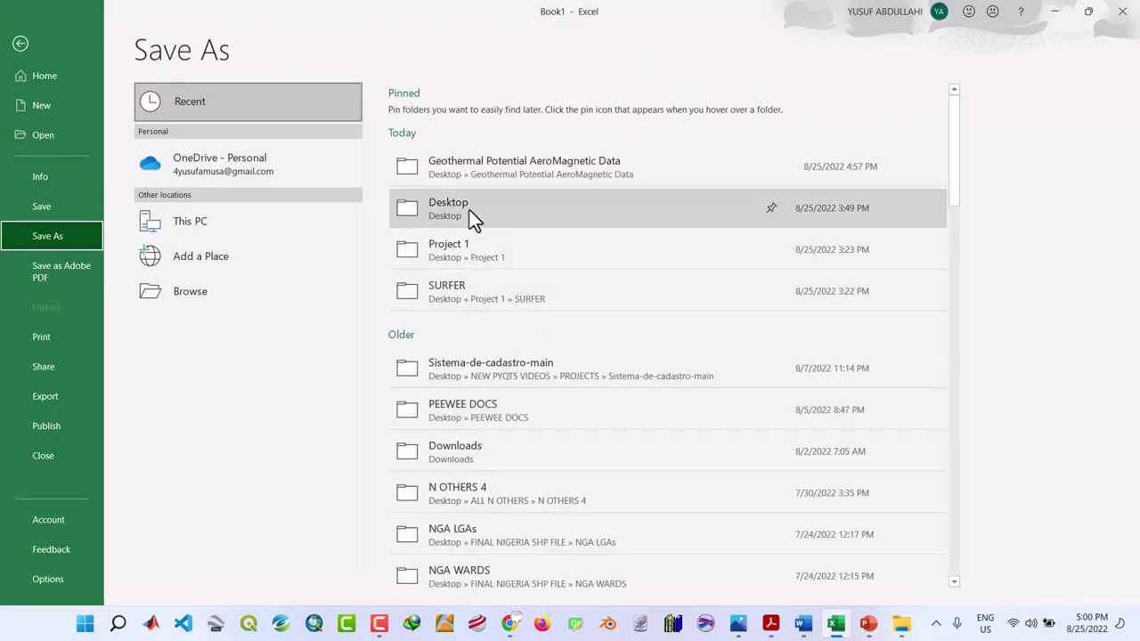
click(469, 210)
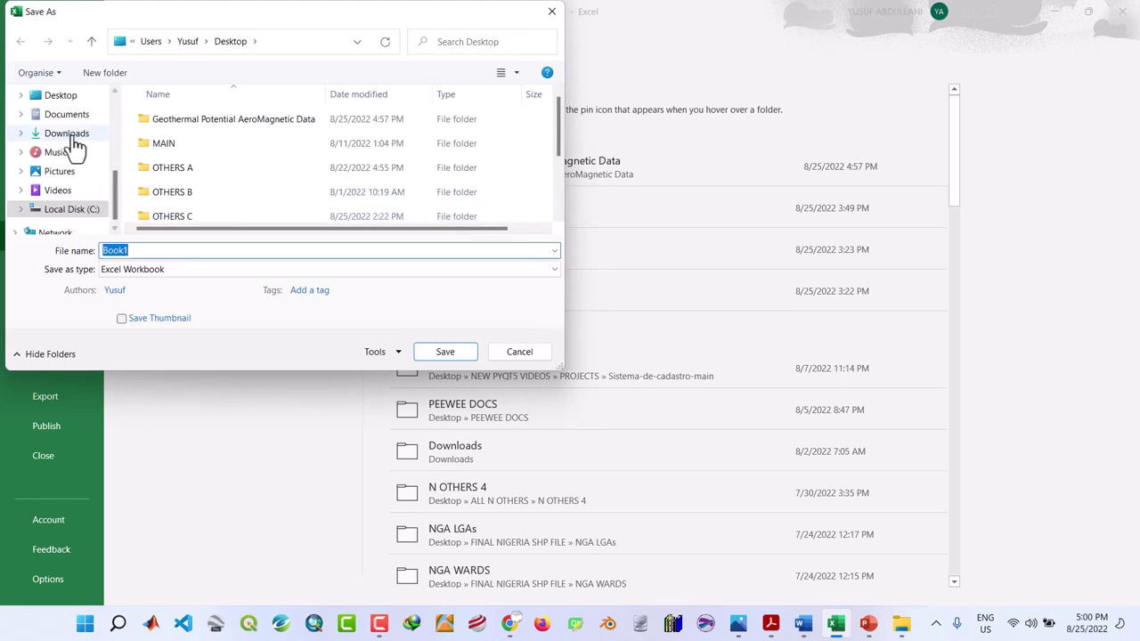
click(71, 98)
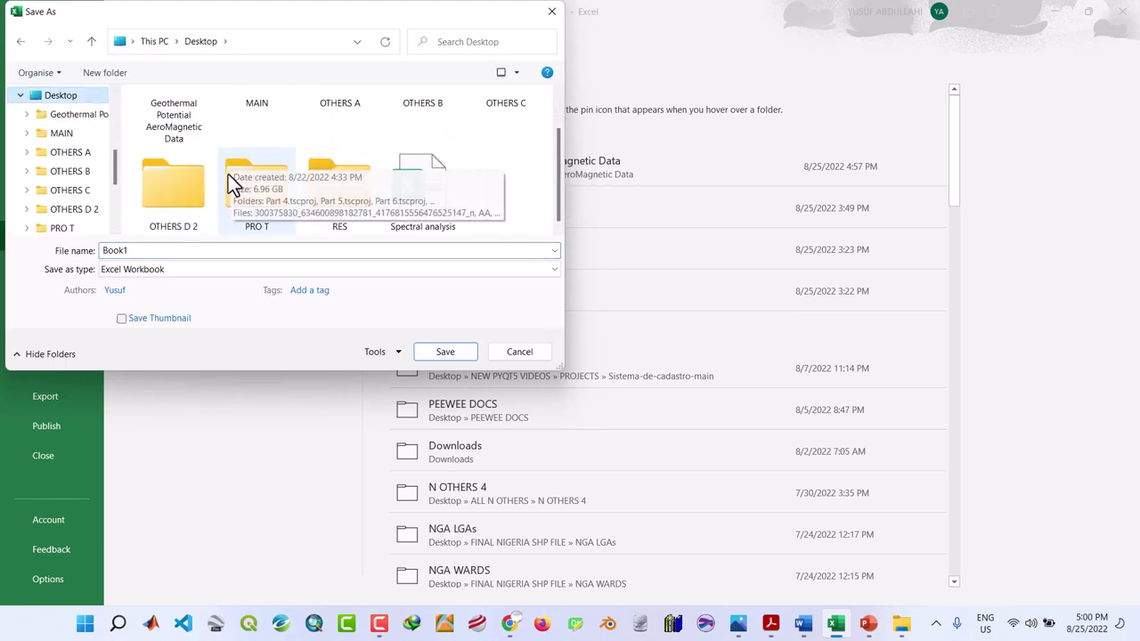
double_click(350, 192)
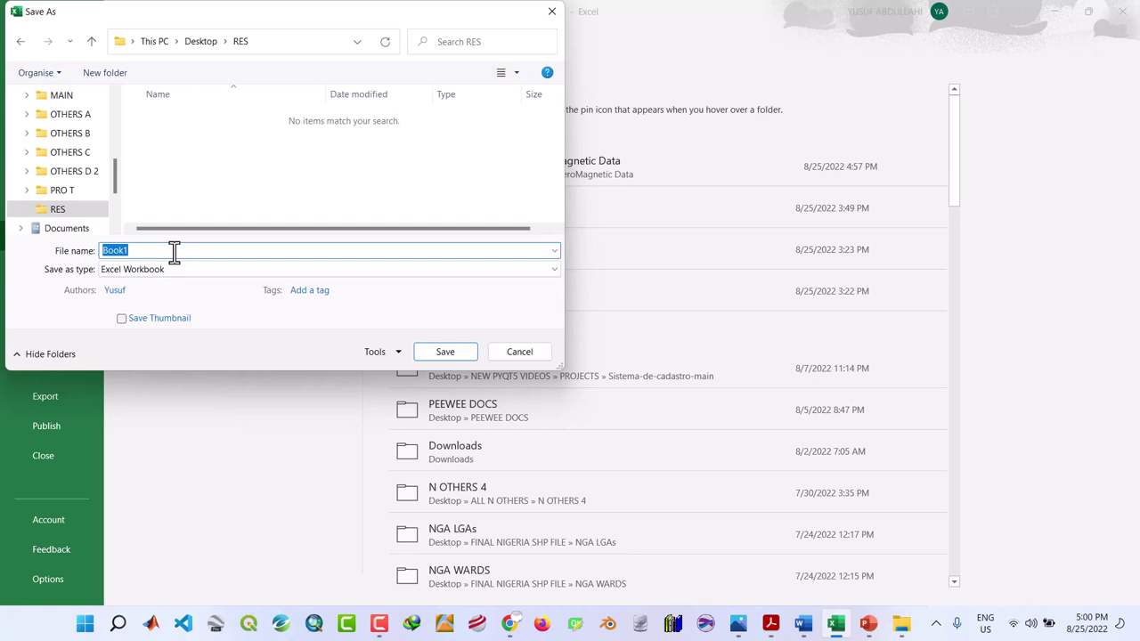
text(curie_depth)
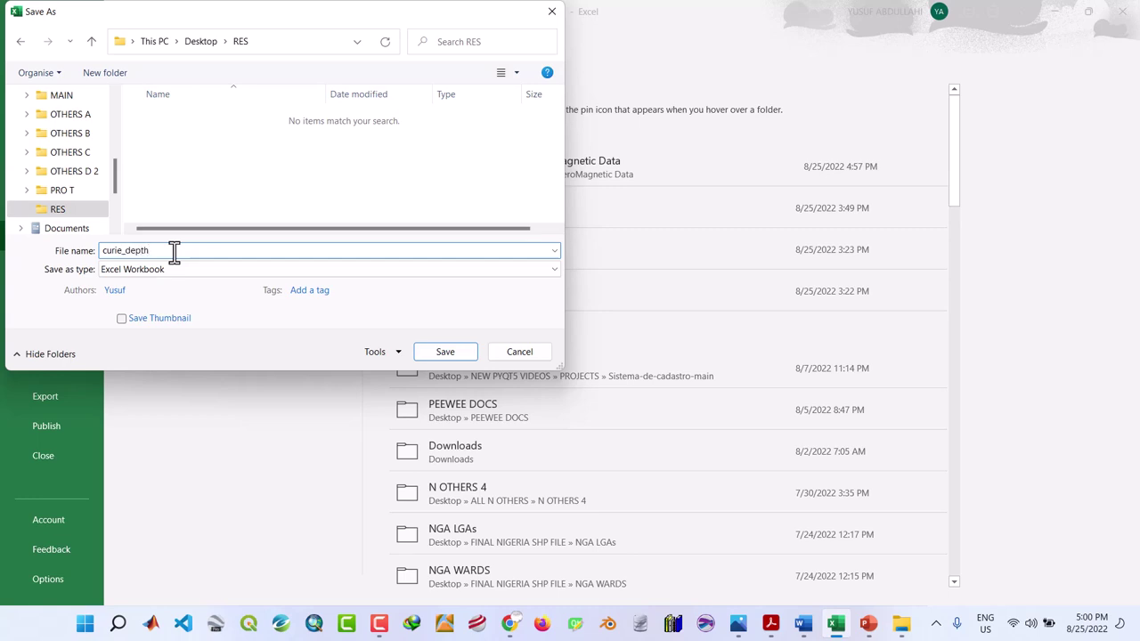
click(184, 272)
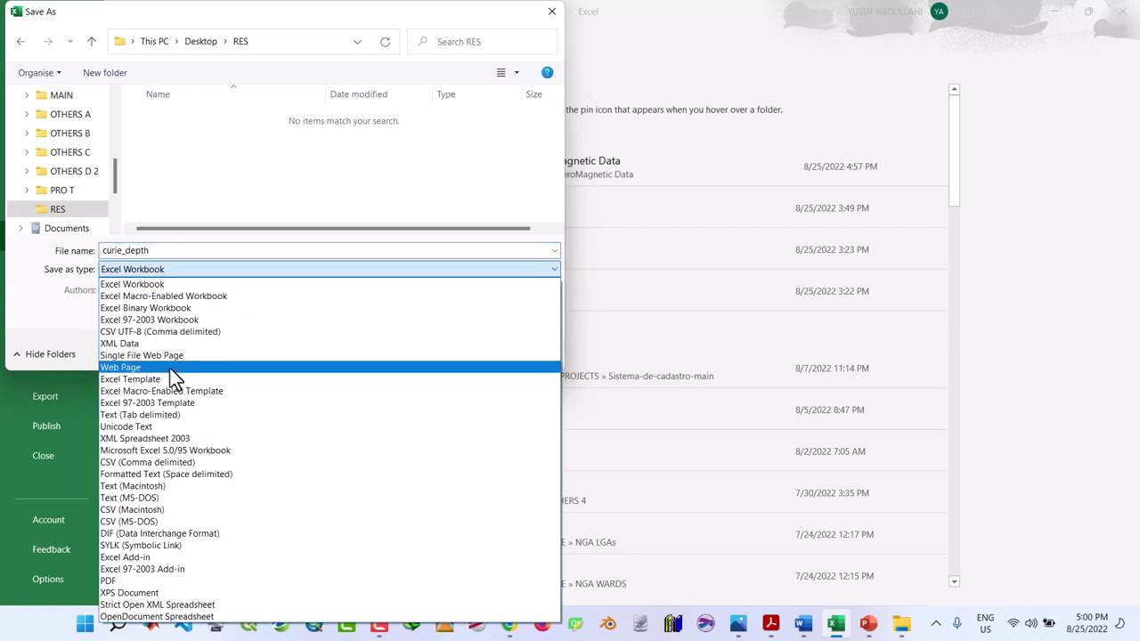
click(177, 461)
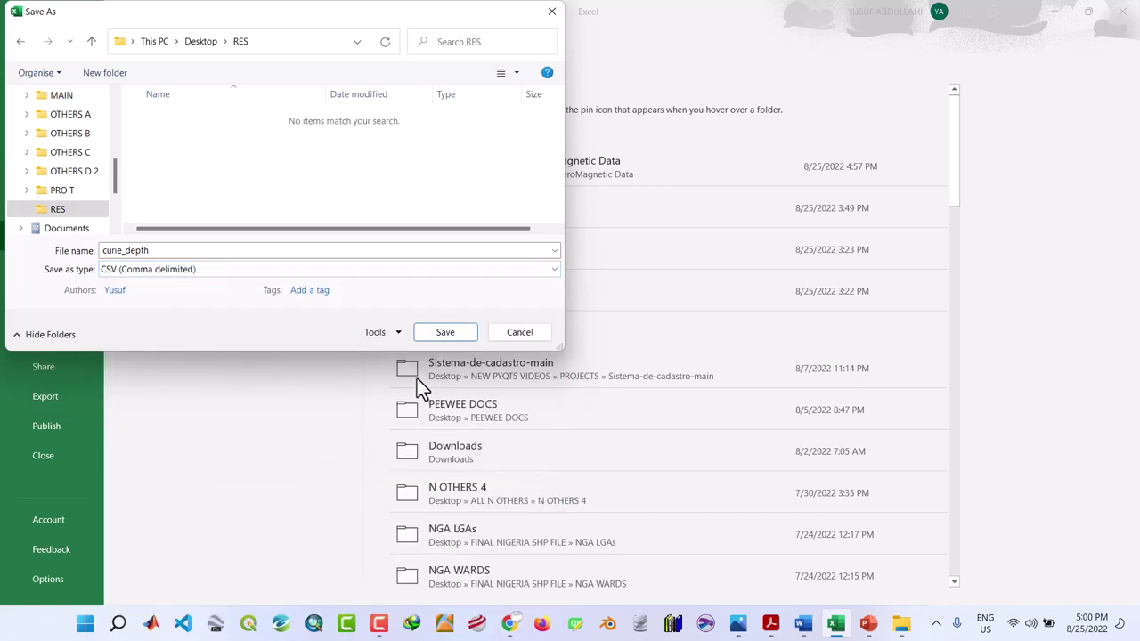
click(442, 333)
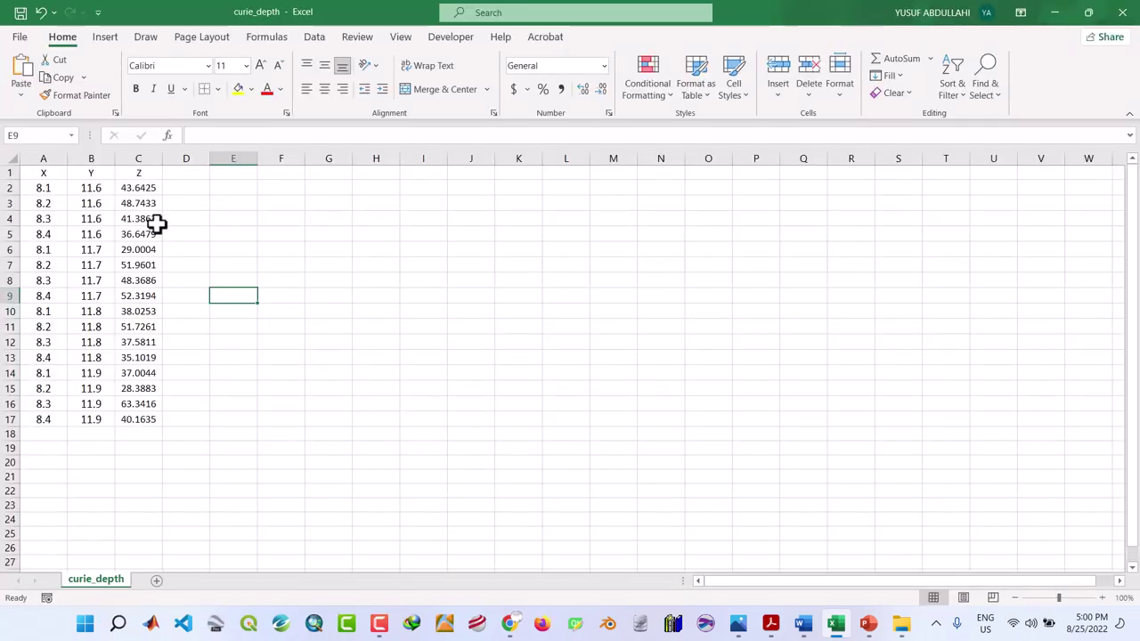
Copy the X and Y columns with headers (A1:B17) from curie_depth into a new blank workbook starting at A1.
drag(45, 173, 97, 415)
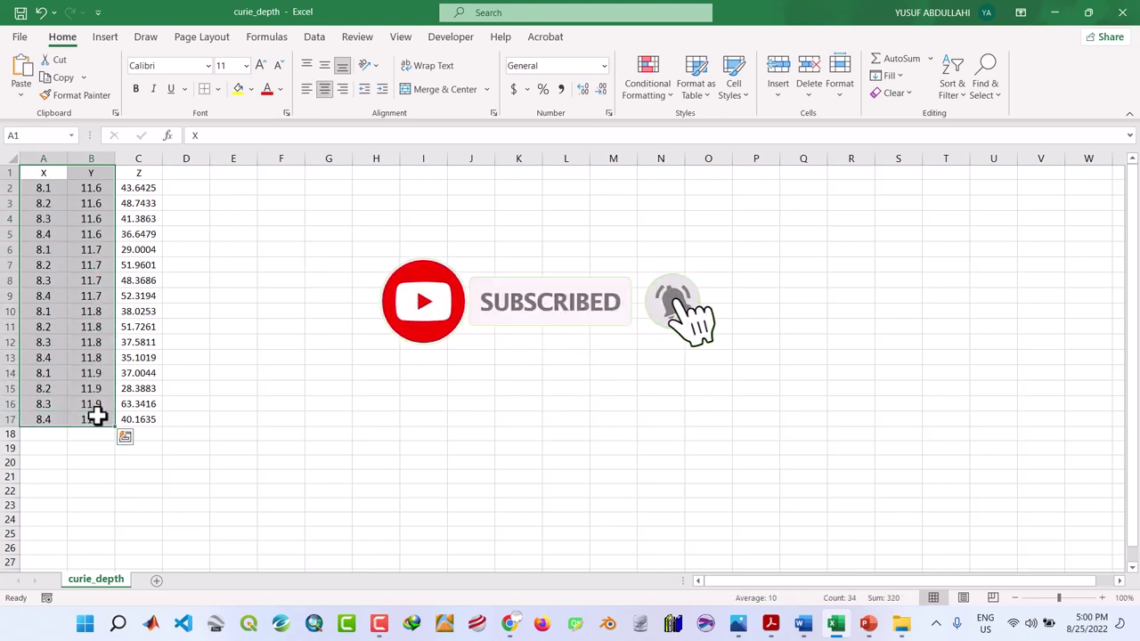
key(ctrl+c)
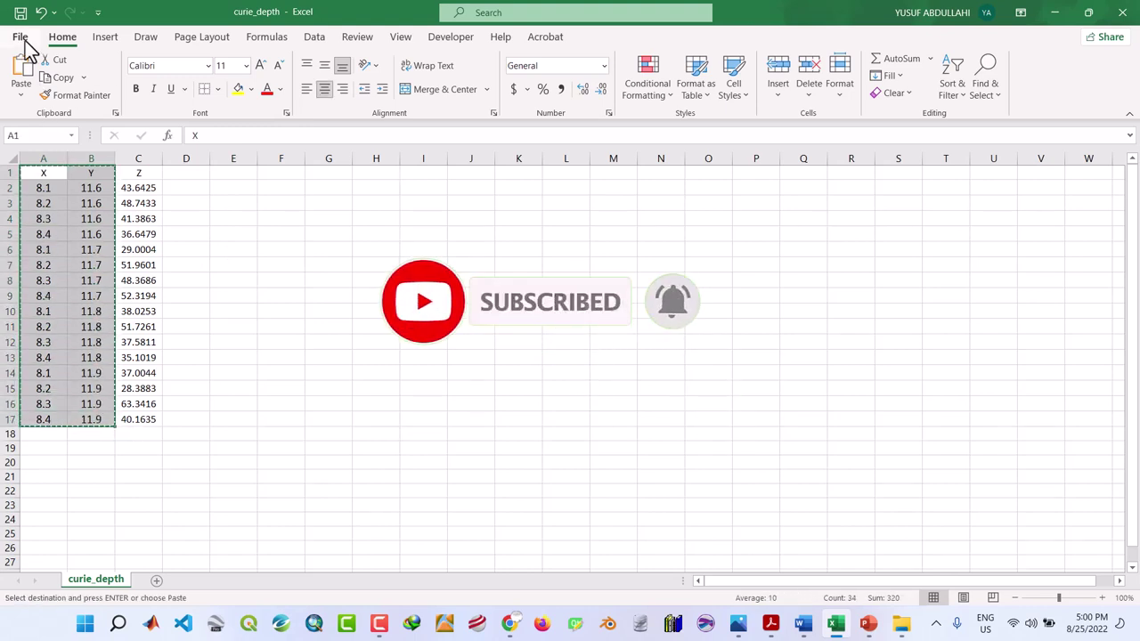
click(20, 38)
click(40, 108)
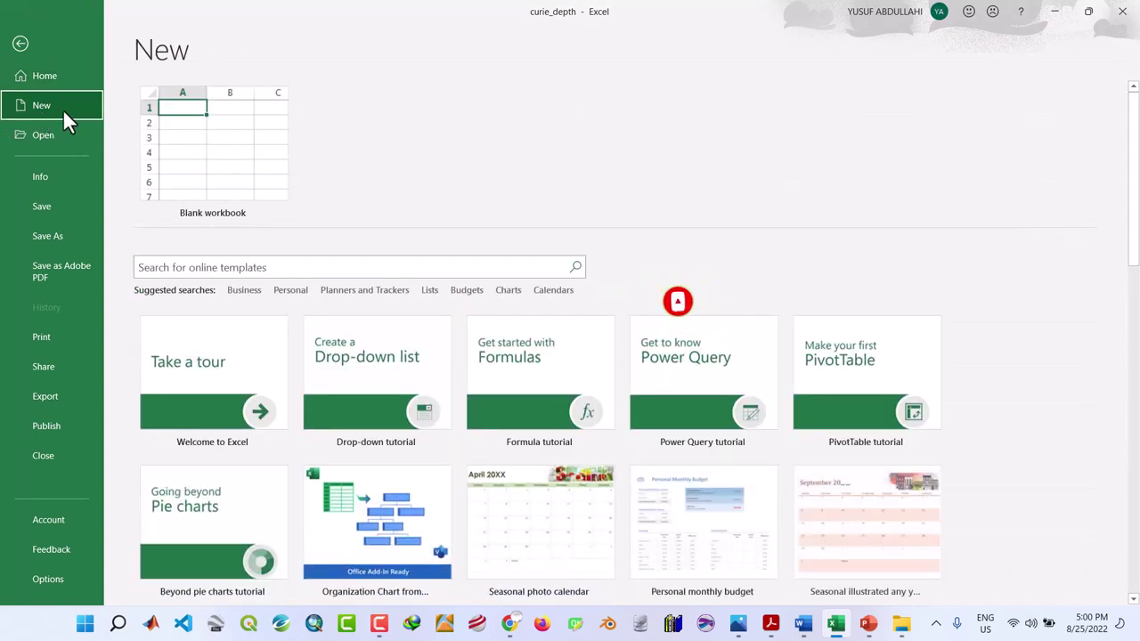
click(219, 133)
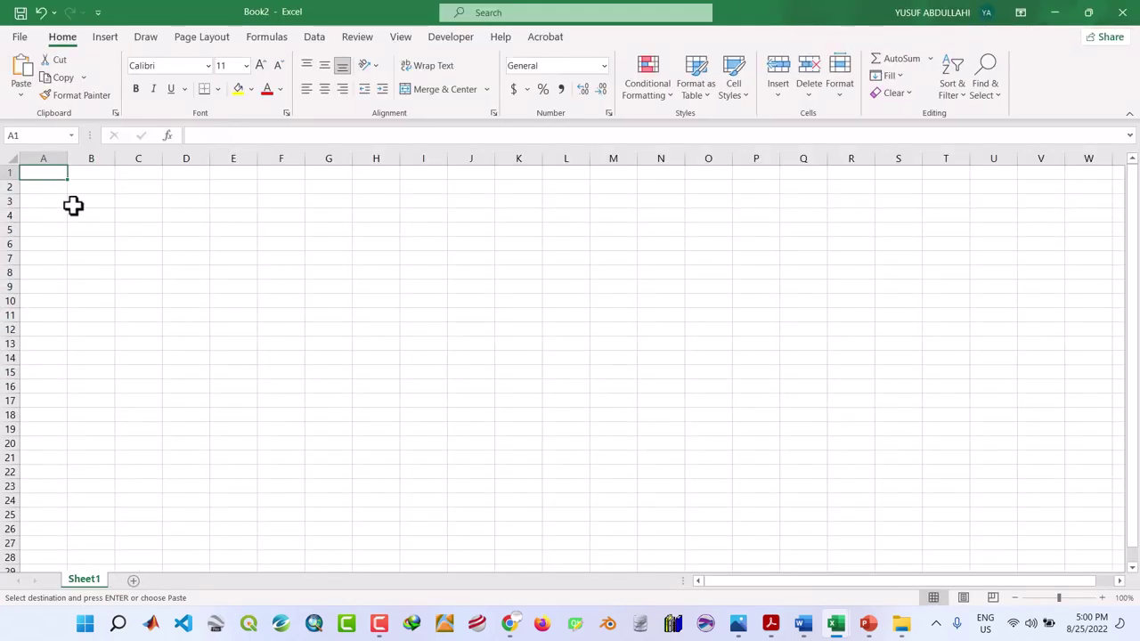
key(ctrl+v)
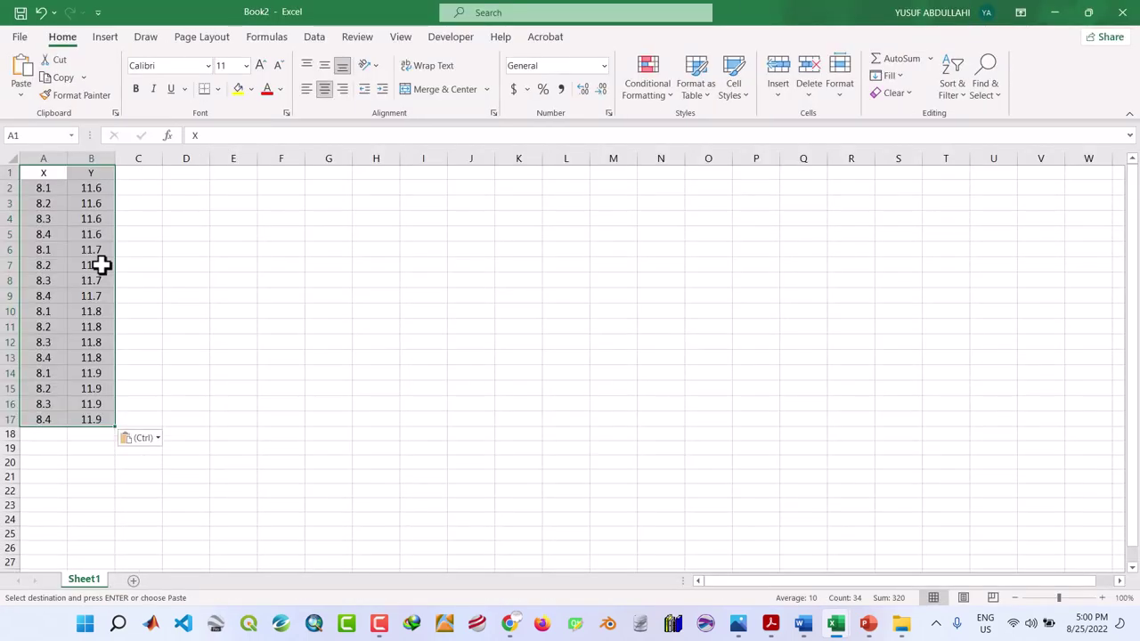
Enter the header Z in C1 of the new workbook and center it.
click(144, 172)
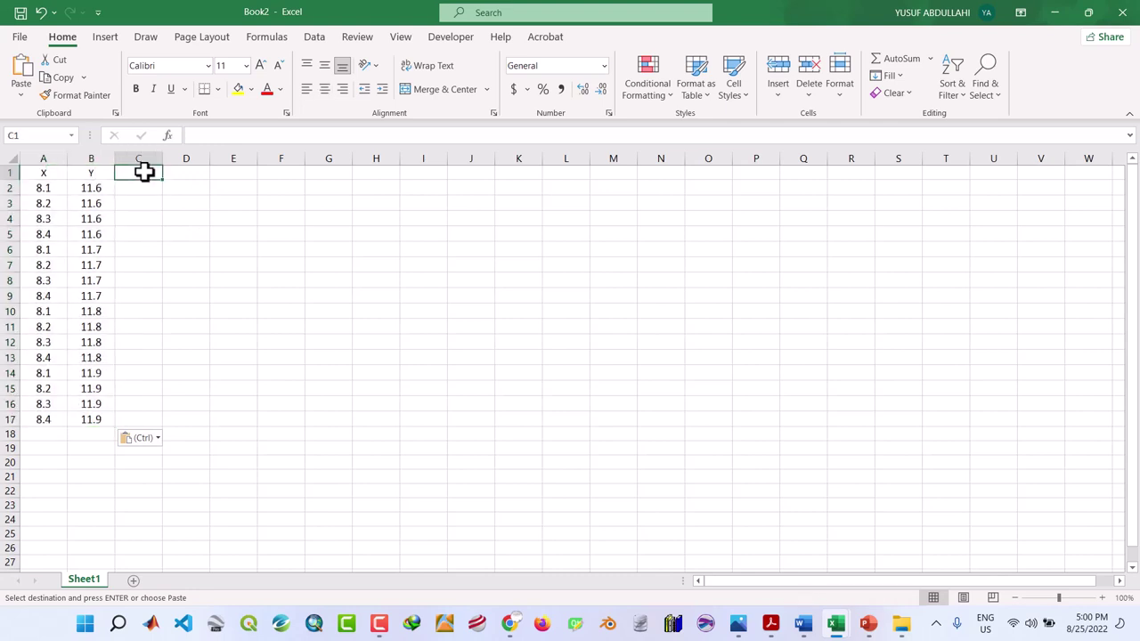
text(Z)
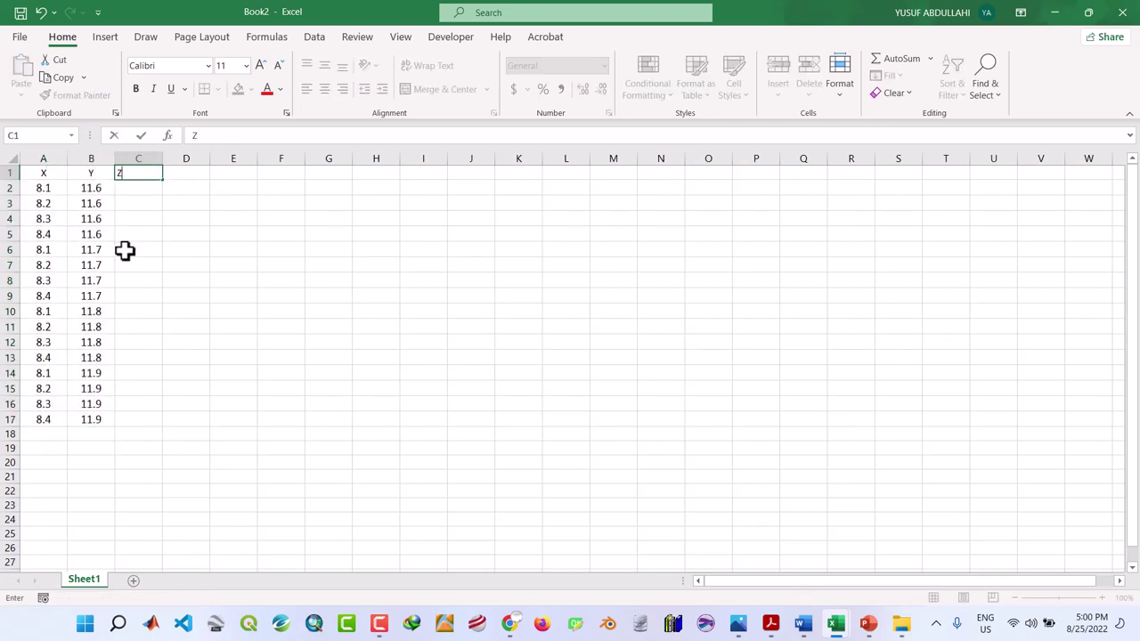
key(Return)
click(145, 173)
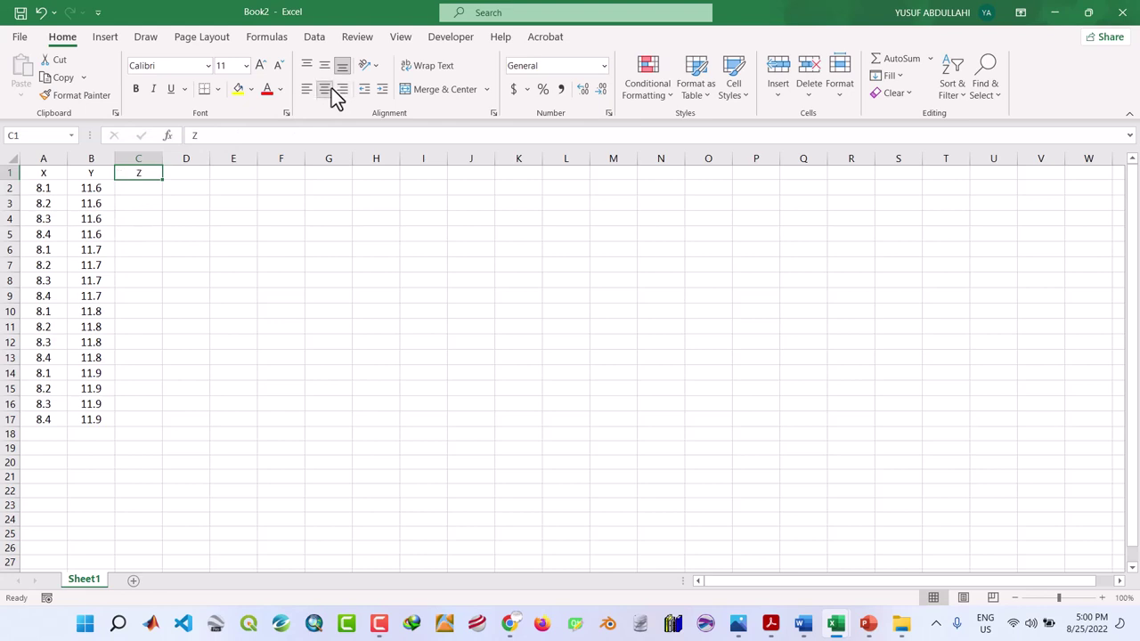
Copy the dT/dz (°C/km) values of all blocks, without the average, from the Word table and paste them into Book2 starting at C2.
click(804, 630)
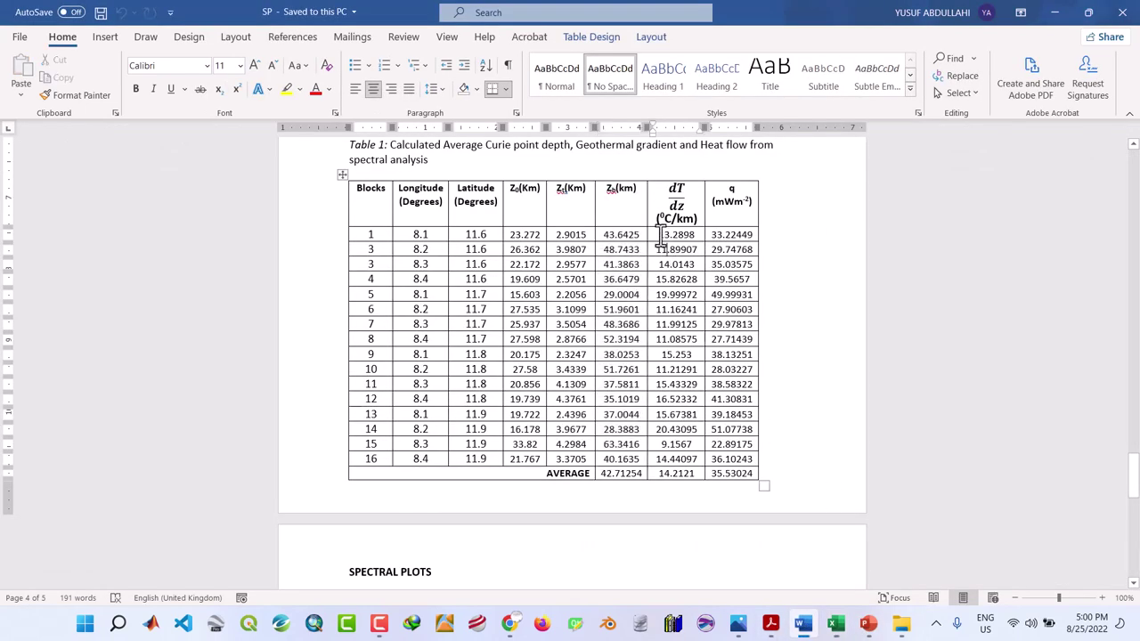
drag(648, 239, 670, 458)
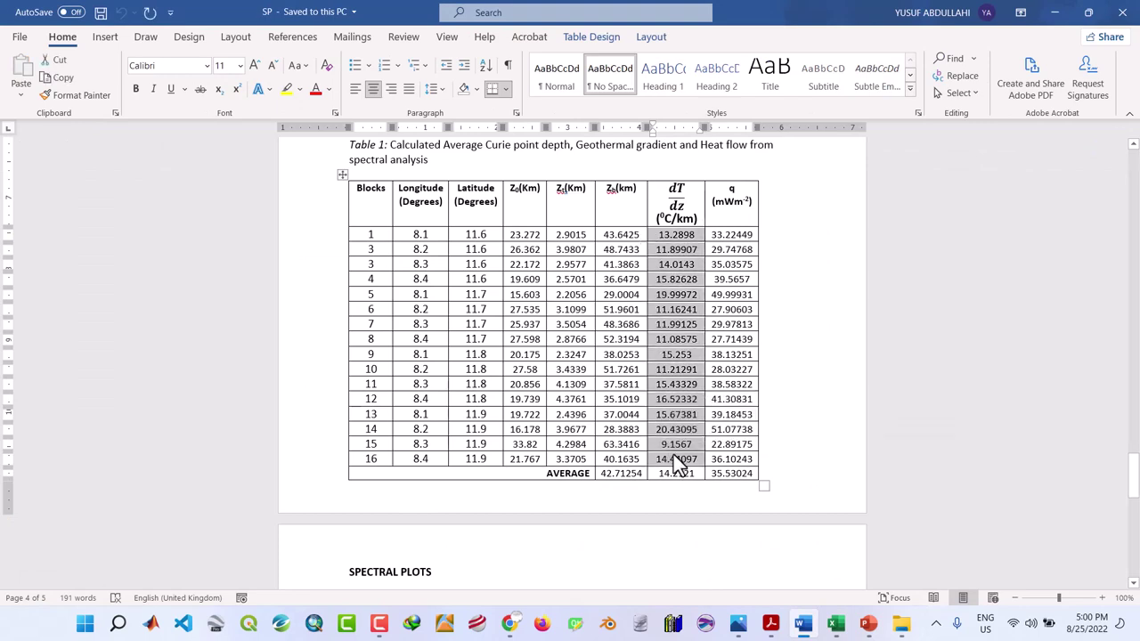
click(1055, 12)
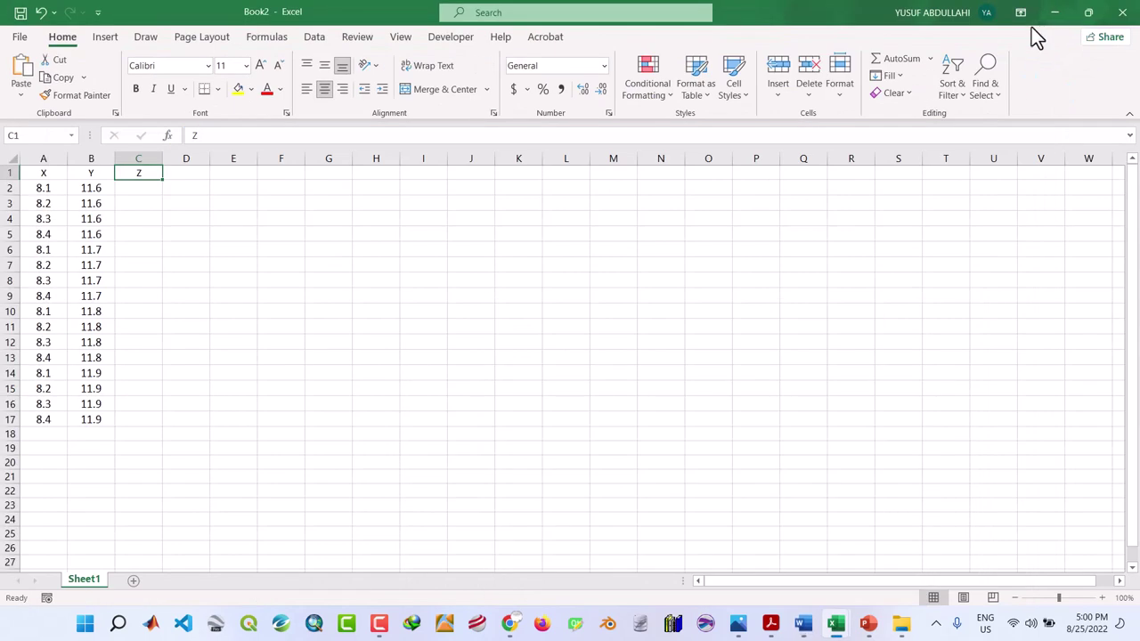
click(145, 190)
key(ctrl+v)
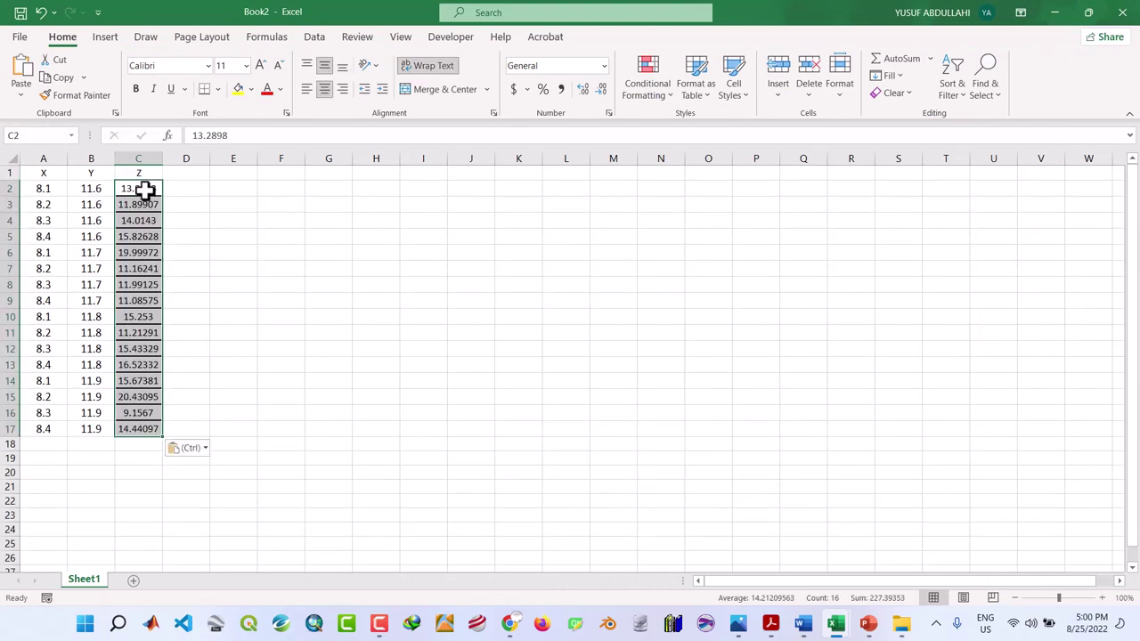
Remove the borders from the pasted geothermal gradient values in column C.
click(219, 89)
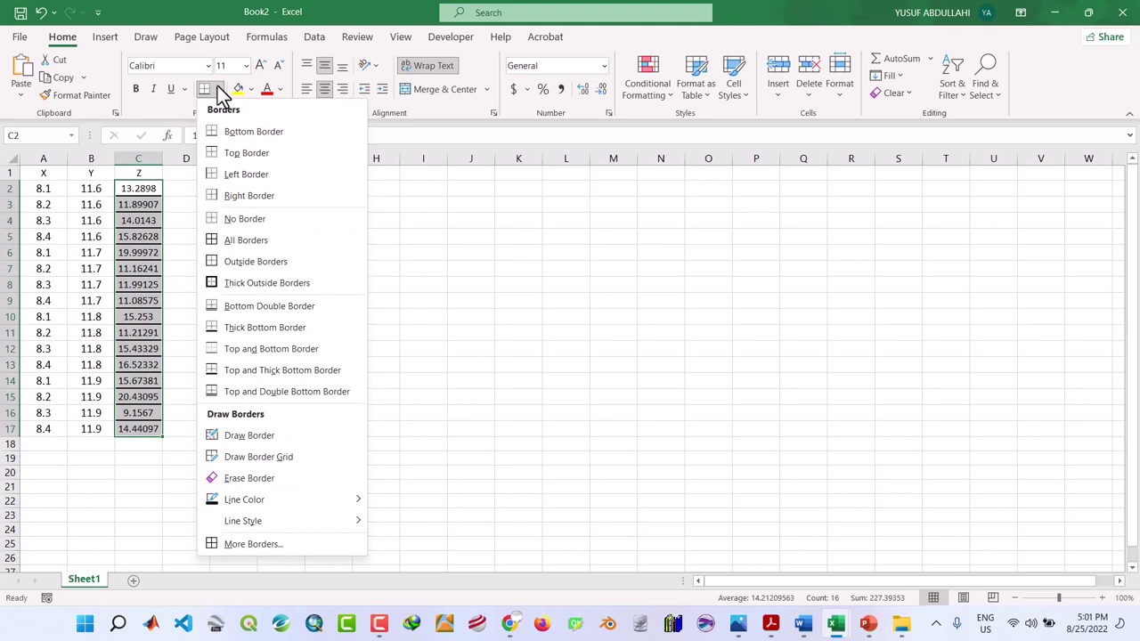
click(223, 219)
click(257, 311)
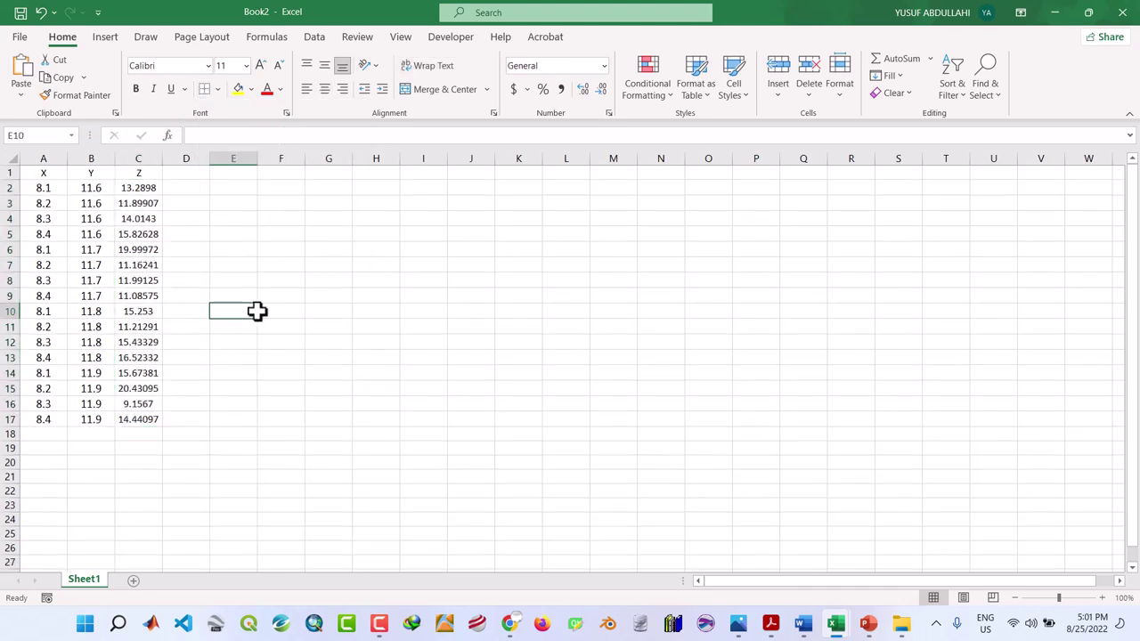
Save the workbook in the RES folder as geothermal_gradient in CSV (Comma delimited) format.
key(ctrl+s)
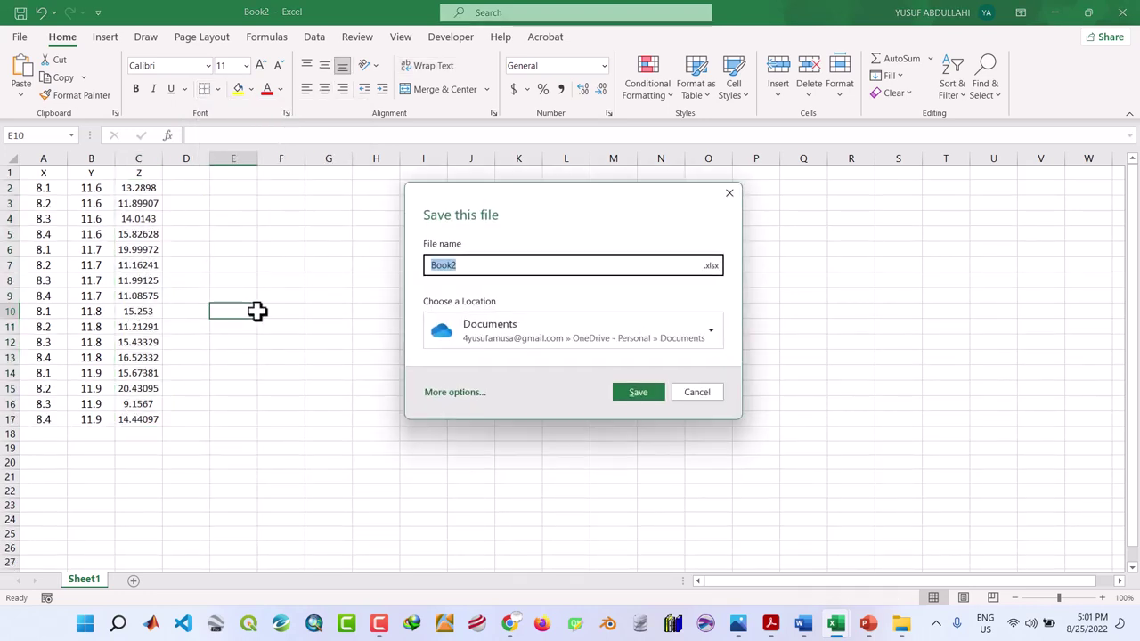
click(448, 394)
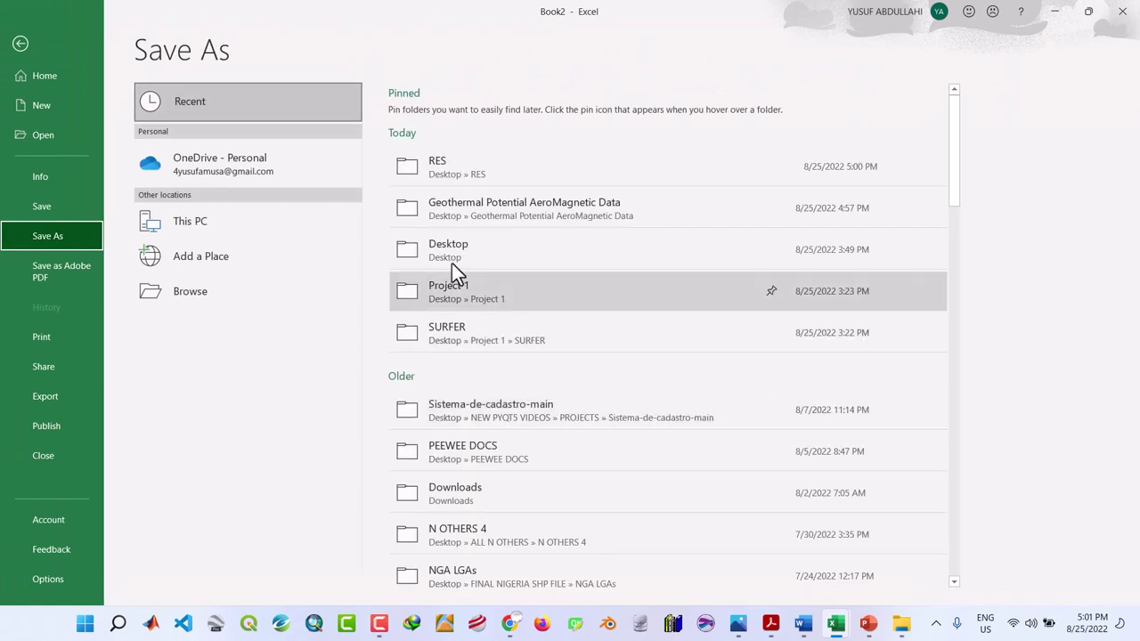
click(468, 166)
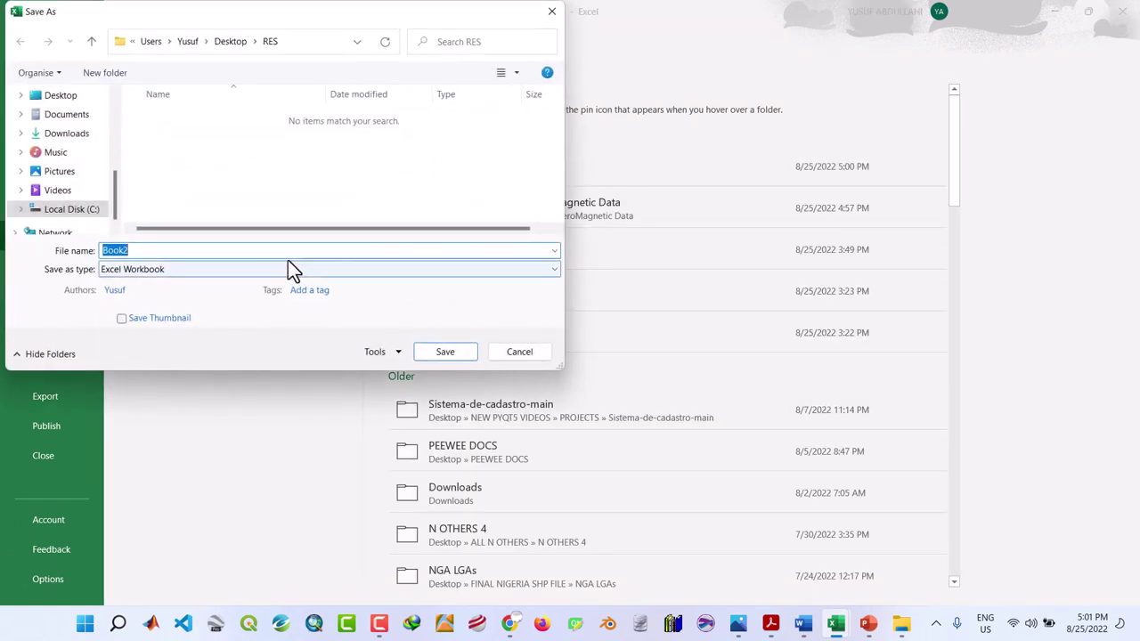
click(245, 269)
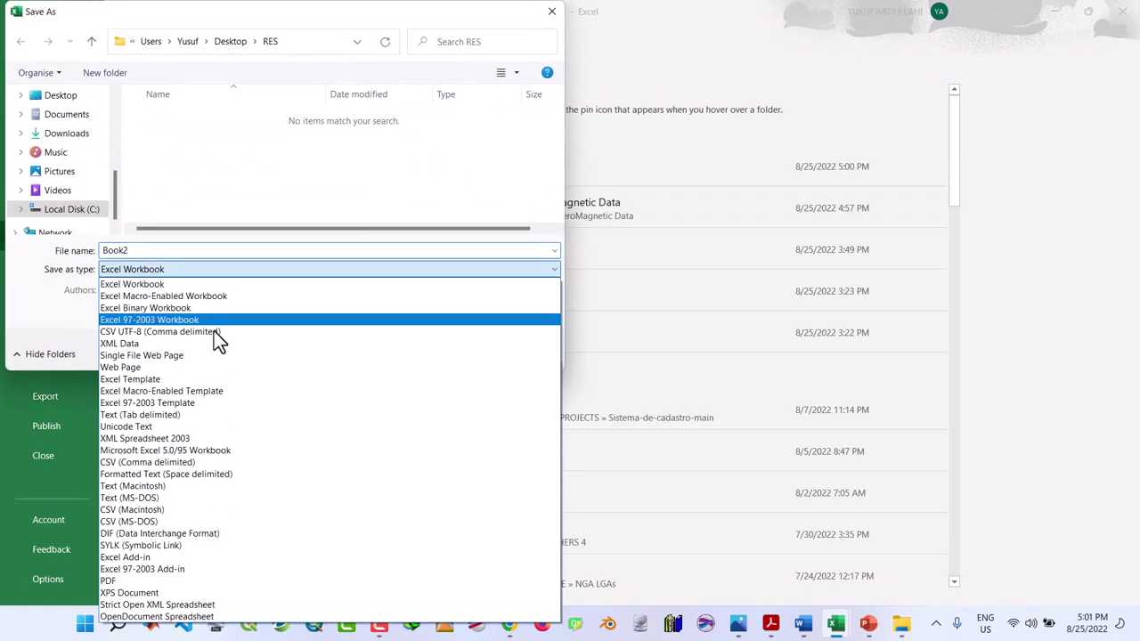
click(186, 462)
double_click(174, 251)
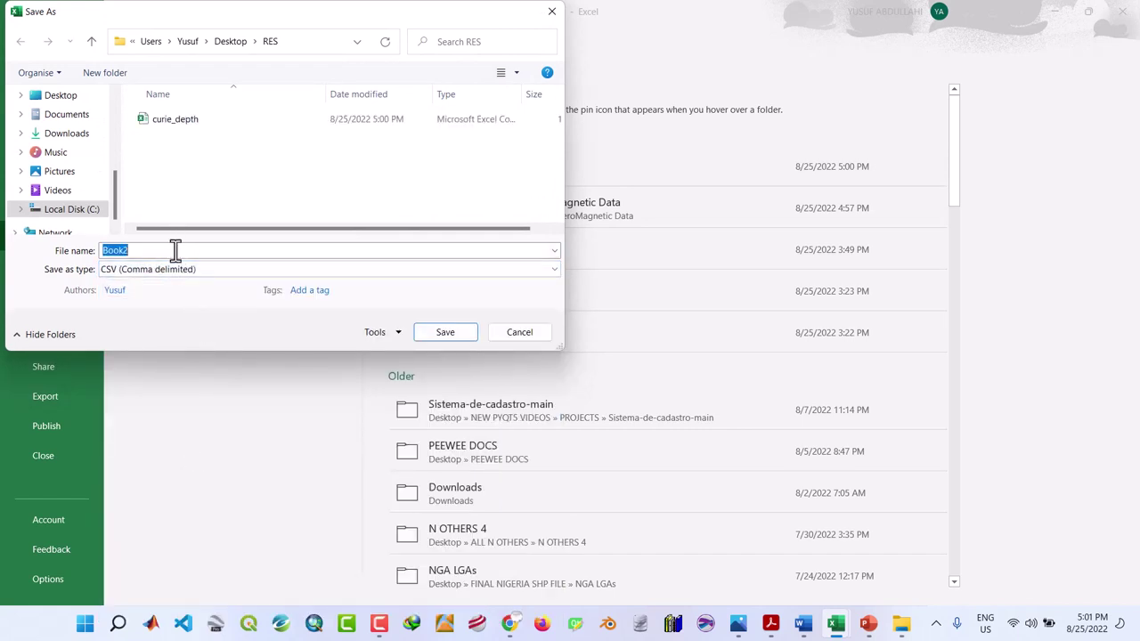
text(geothermal_gradient)
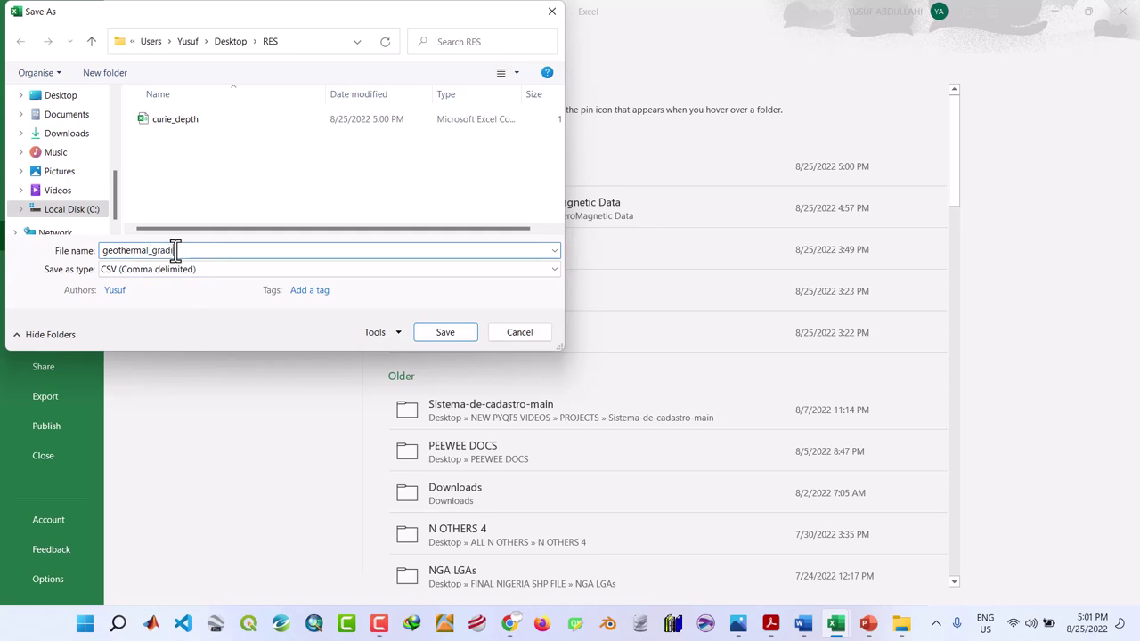
click(442, 335)
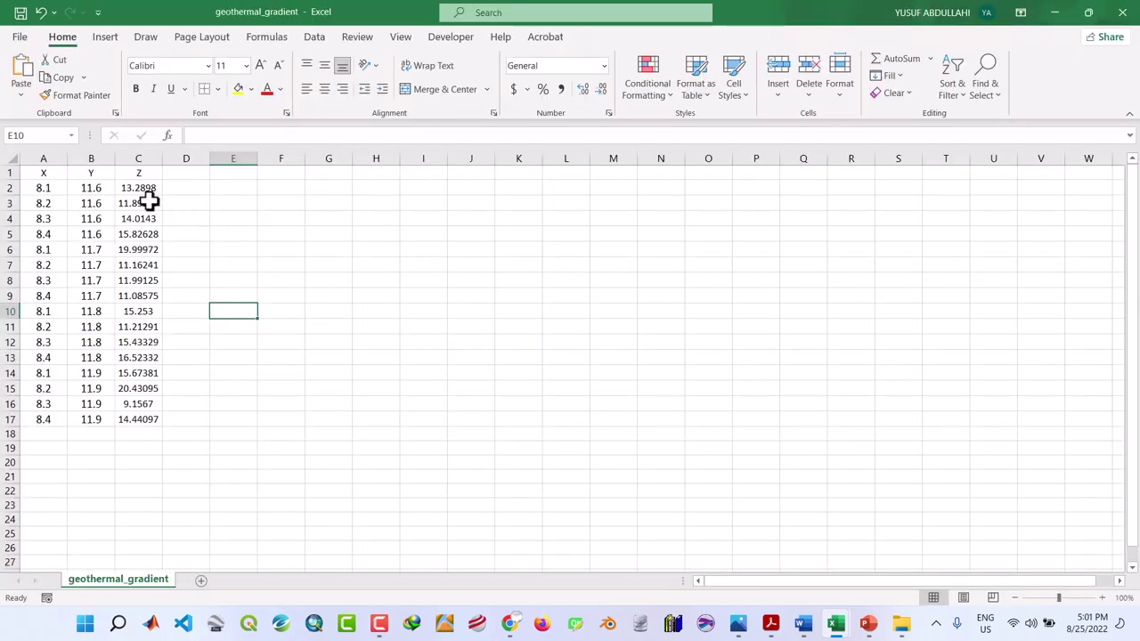
Copy the X and Y columns with headers (A1:B17) from geothermal_gradient into another new workbook starting at A1.
drag(38, 172, 105, 426)
key(ctrl+c)
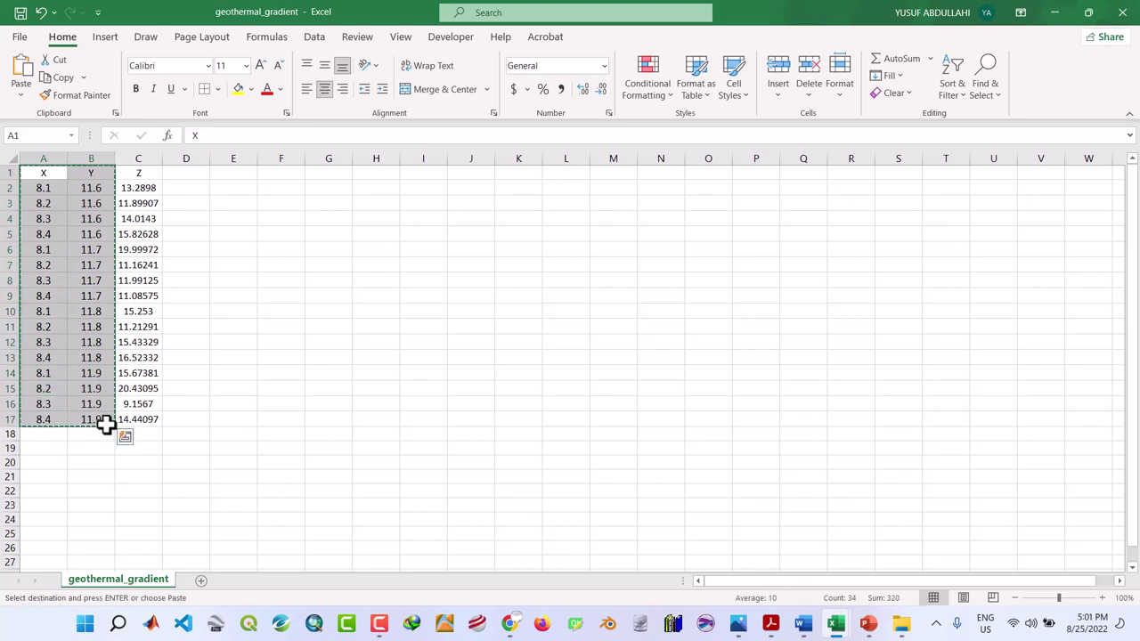
key(ctrl+n)
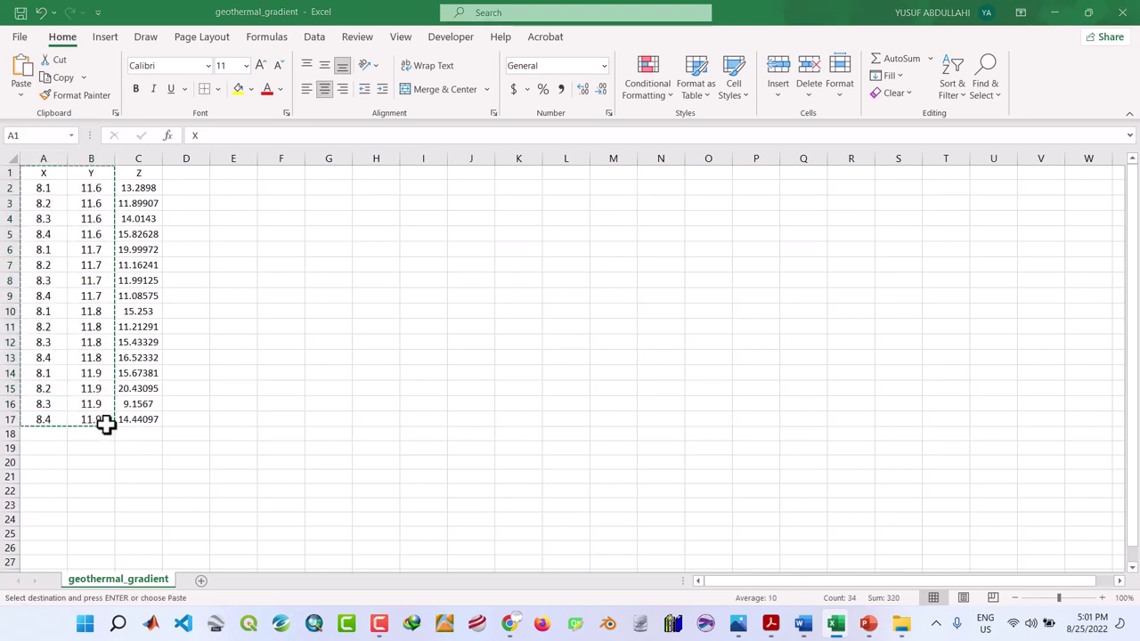
key(ctrl+v)
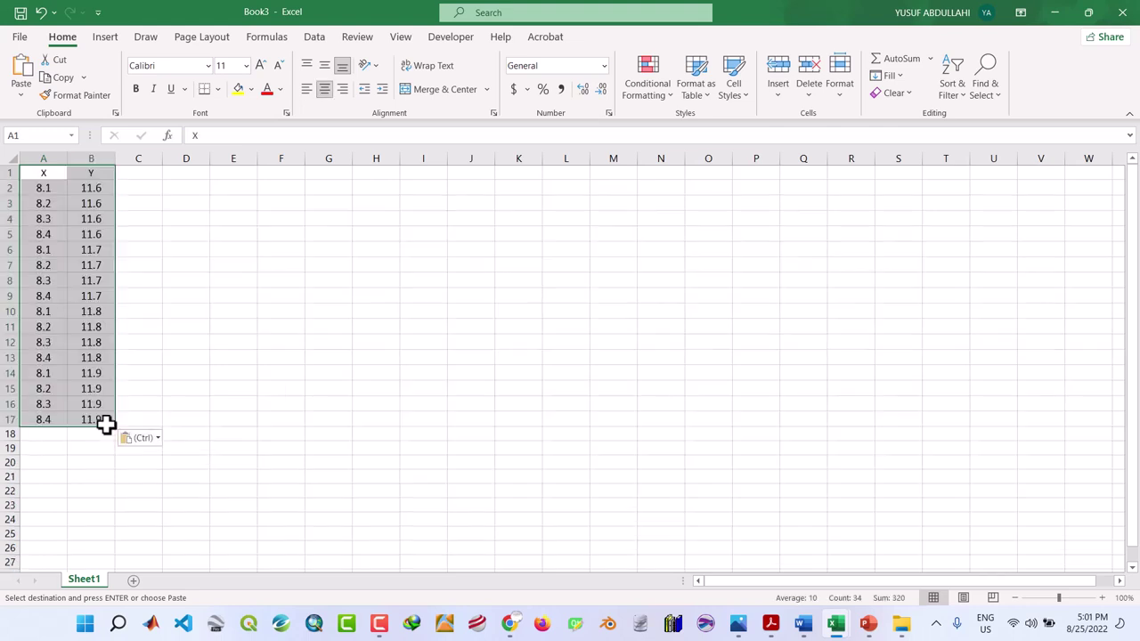
Add the header Z in cell C1 of Book3 and centre it.
click(140, 169)
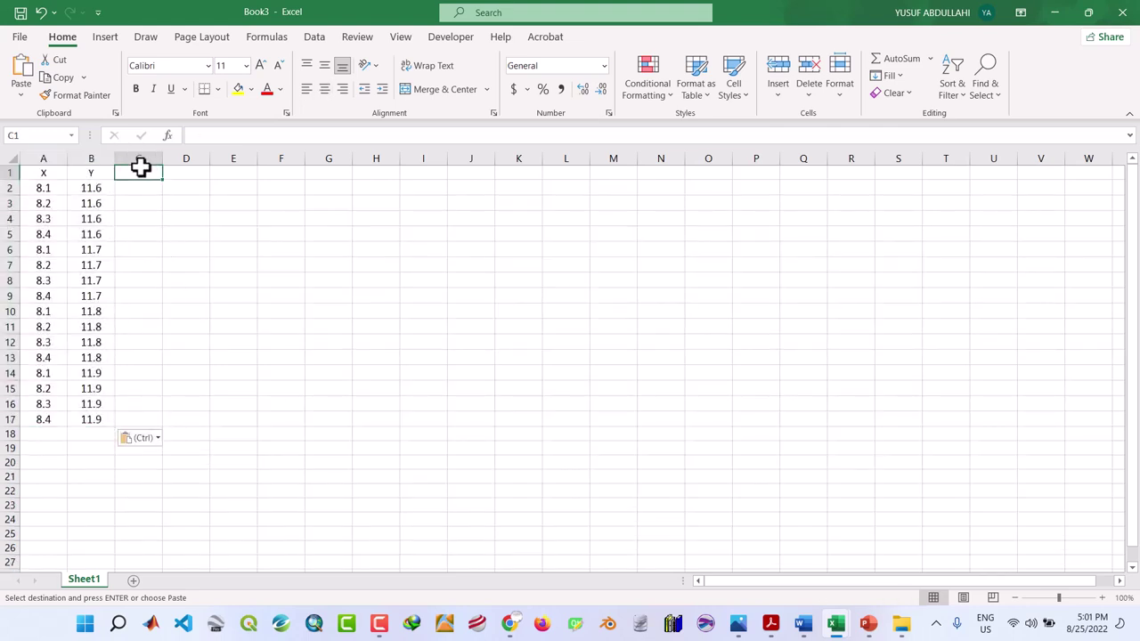
text(Z)
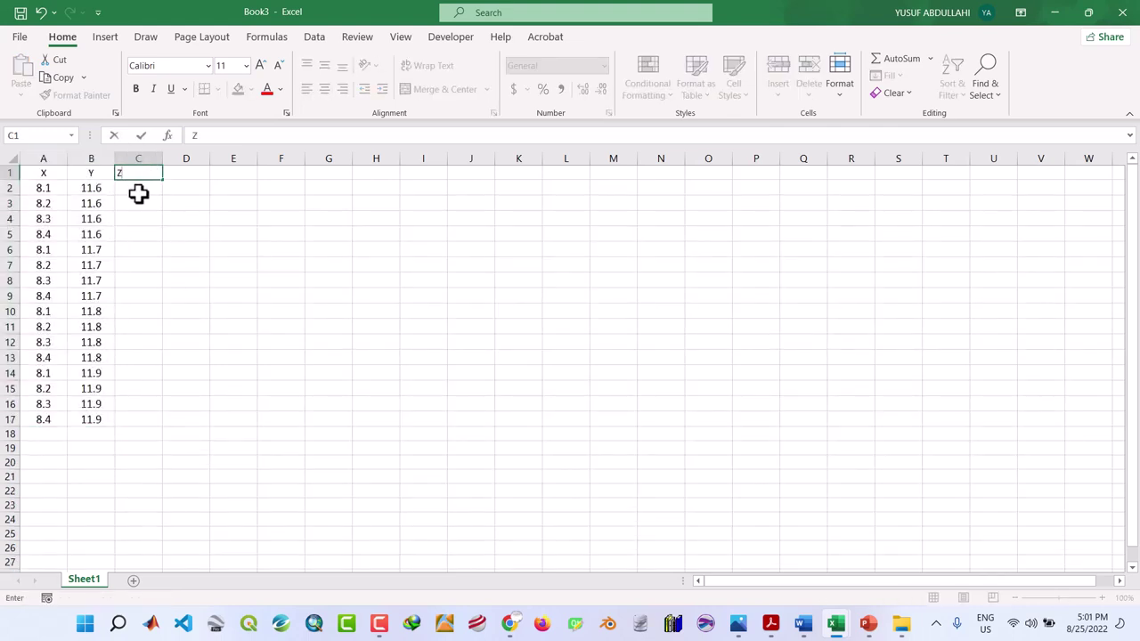
key(Return)
click(139, 174)
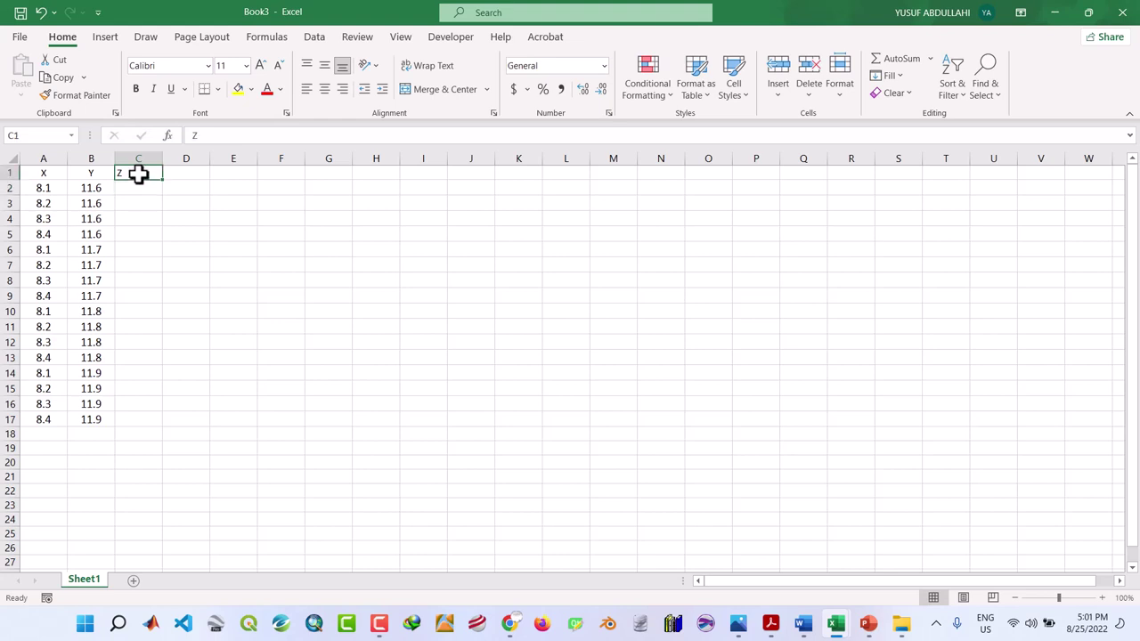
click(330, 92)
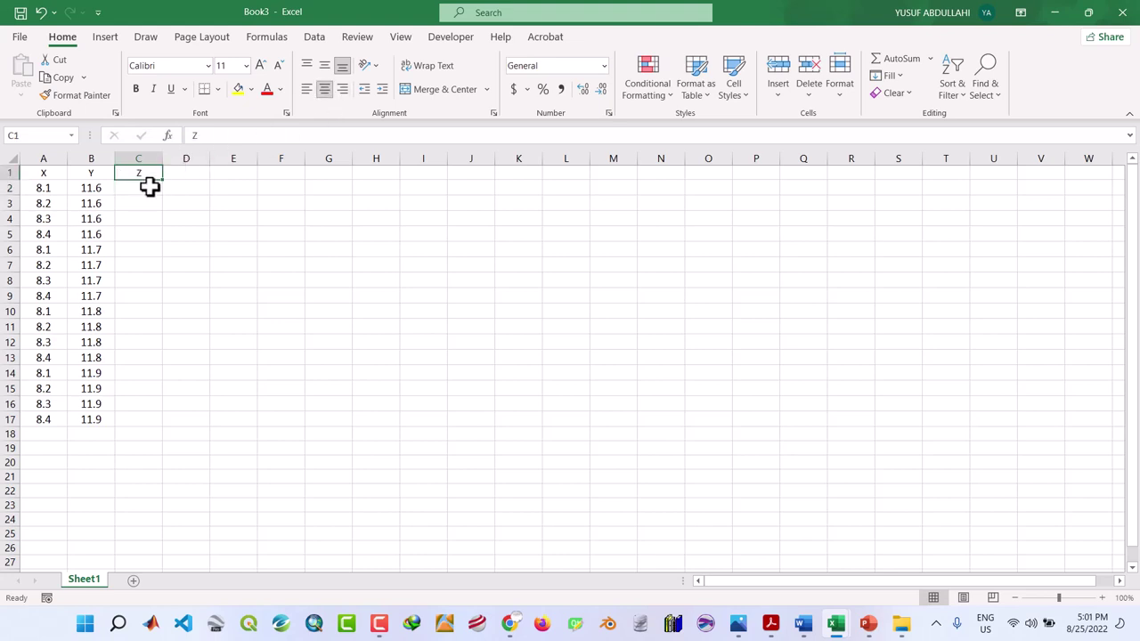
Copy the q (mWm⁻²) values of all 16 blocks, without the average, from the Word table and paste them into Book3 starting at C2.
click(148, 187)
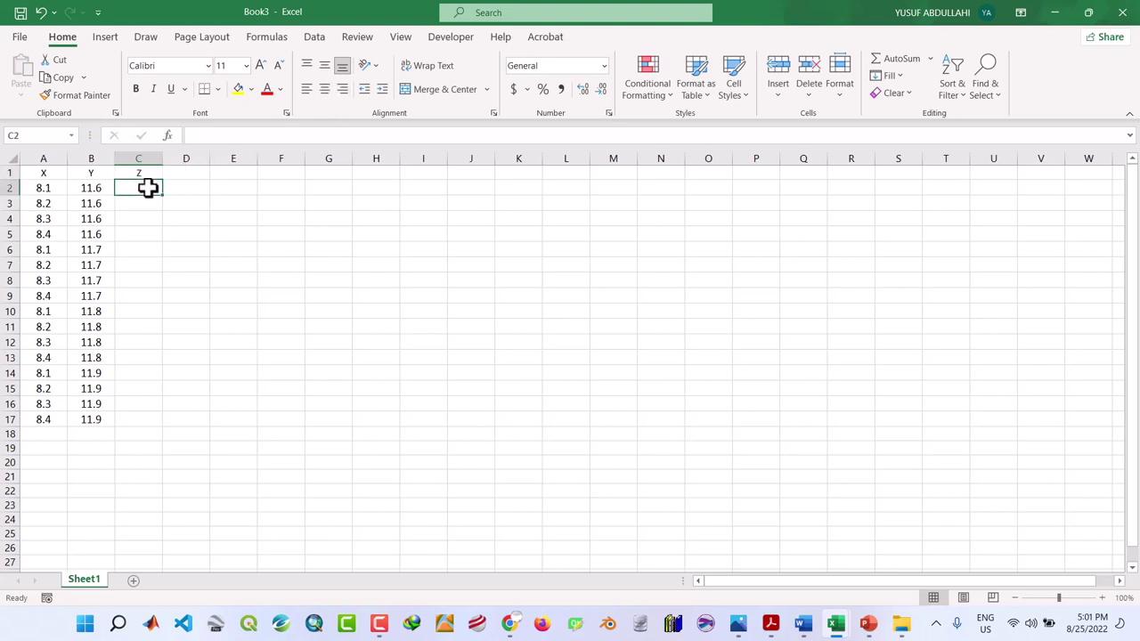
click(804, 625)
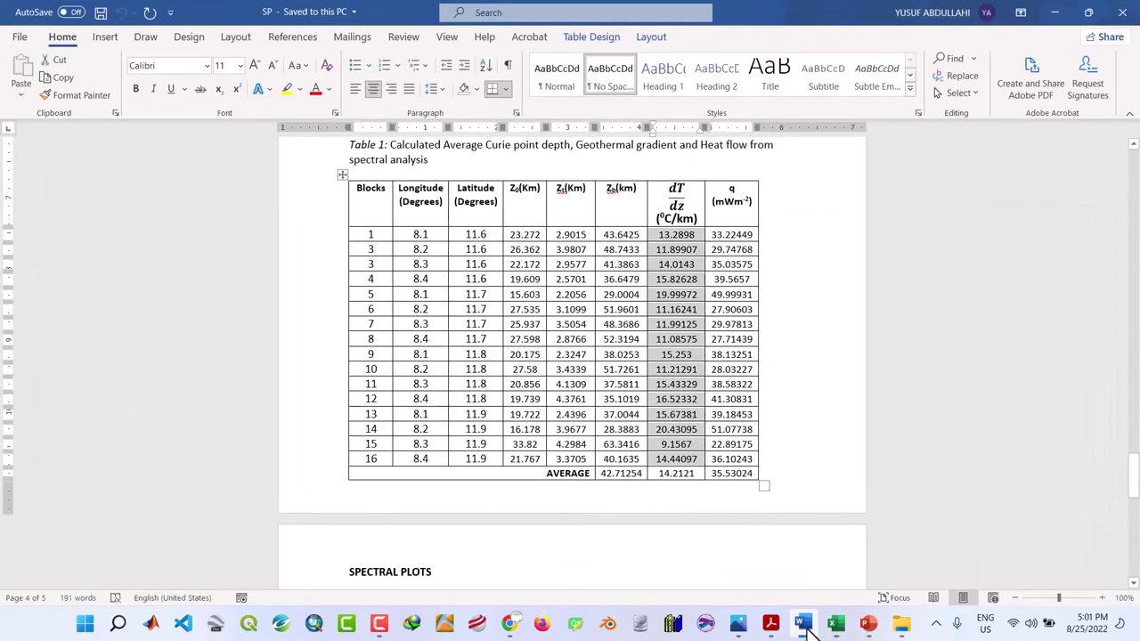
click(714, 235)
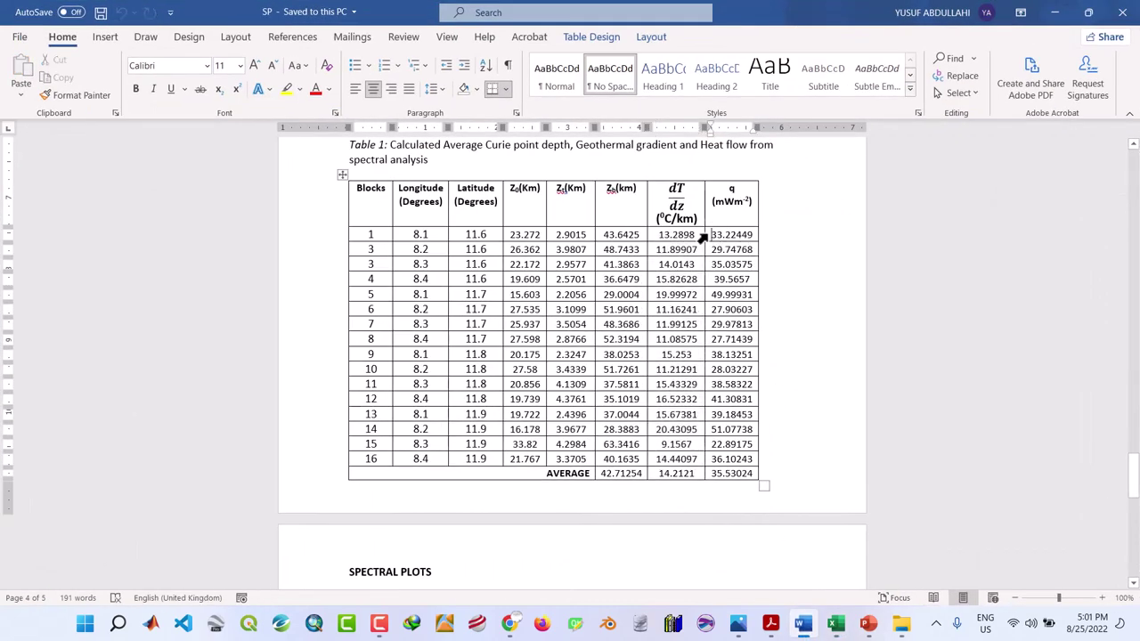
drag(703, 237, 727, 460)
key(ctrl+c)
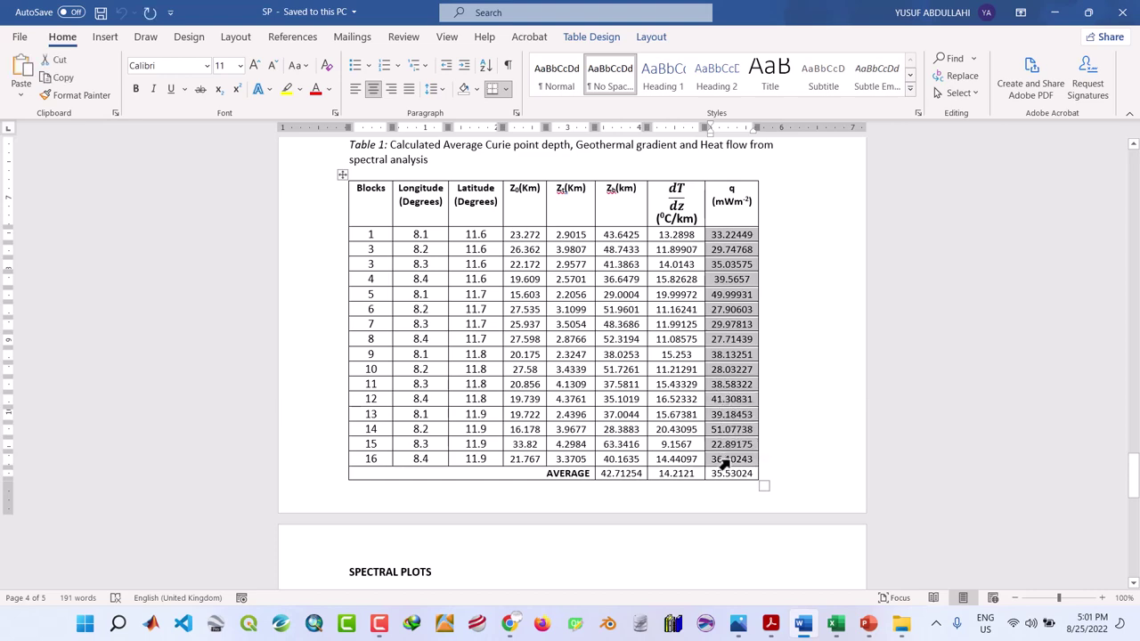
click(1056, 13)
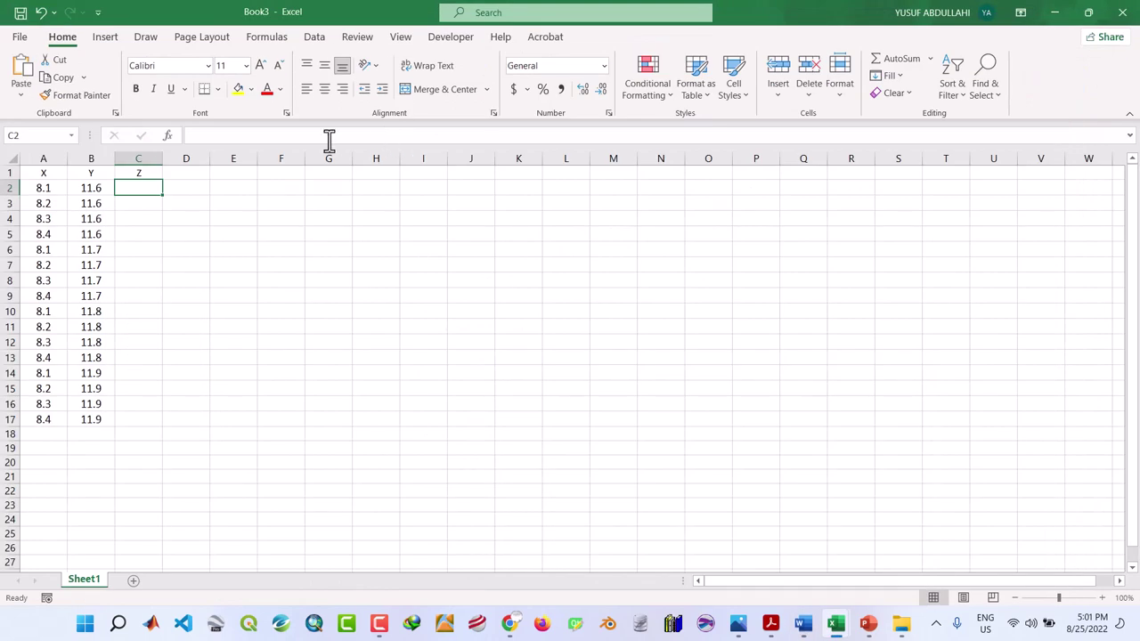
key(ctrl+v)
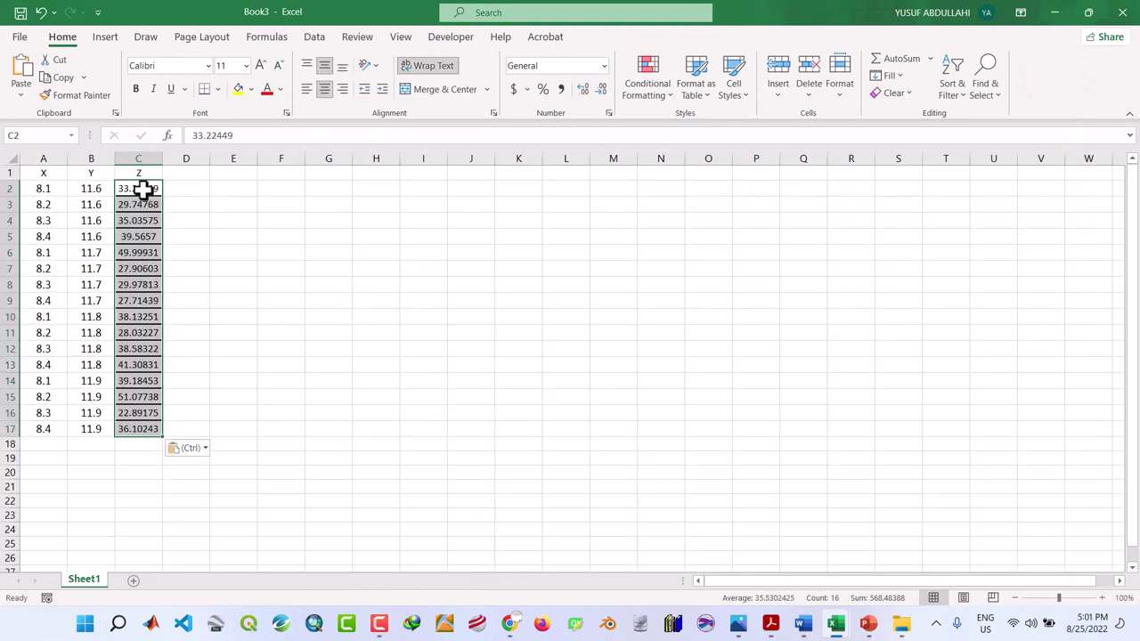
Remove the borders from the pasted heat flow values in column C.
click(221, 90)
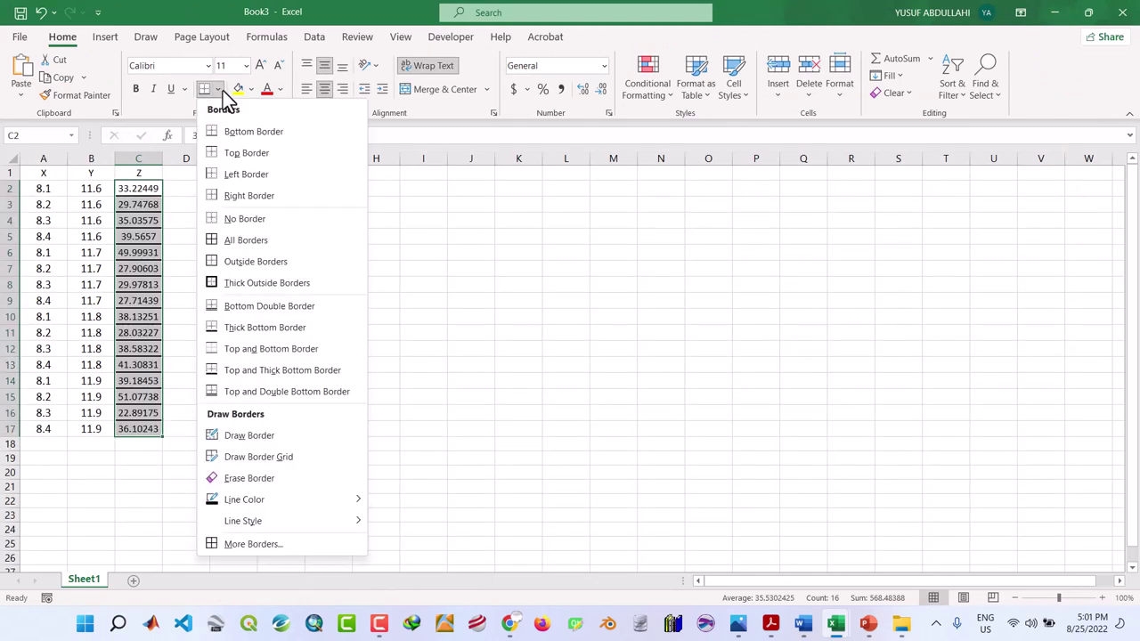
click(238, 231)
key(ctrl+z)
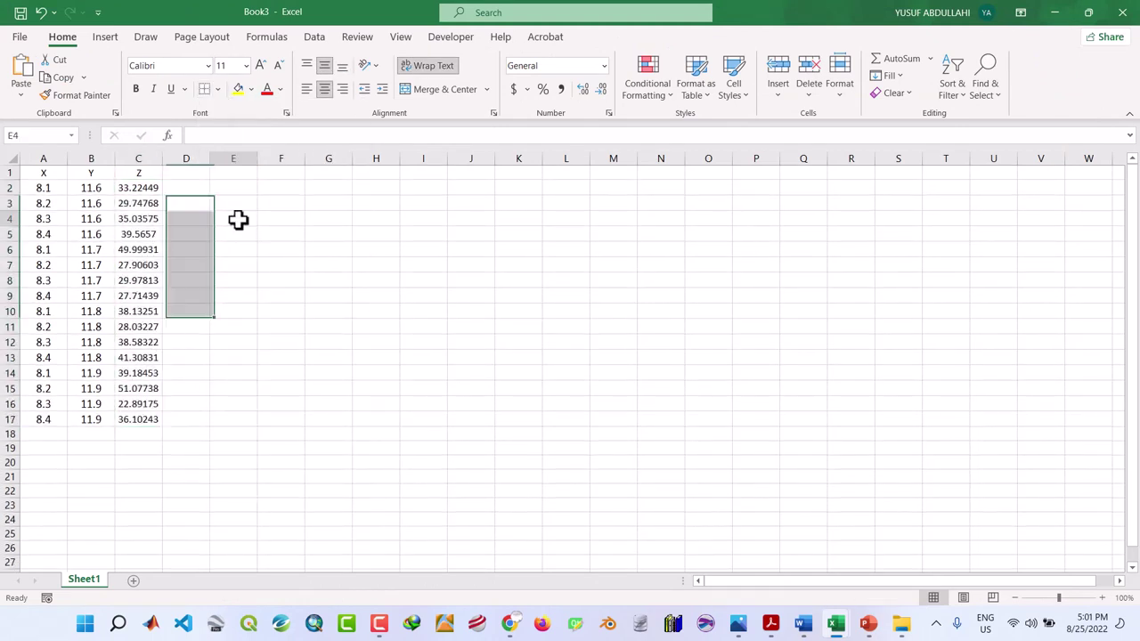
click(238, 220)
Save the workbook in the RES folder as heat_flow in CSV (Comma delimited) format.
key(ctrl+s)
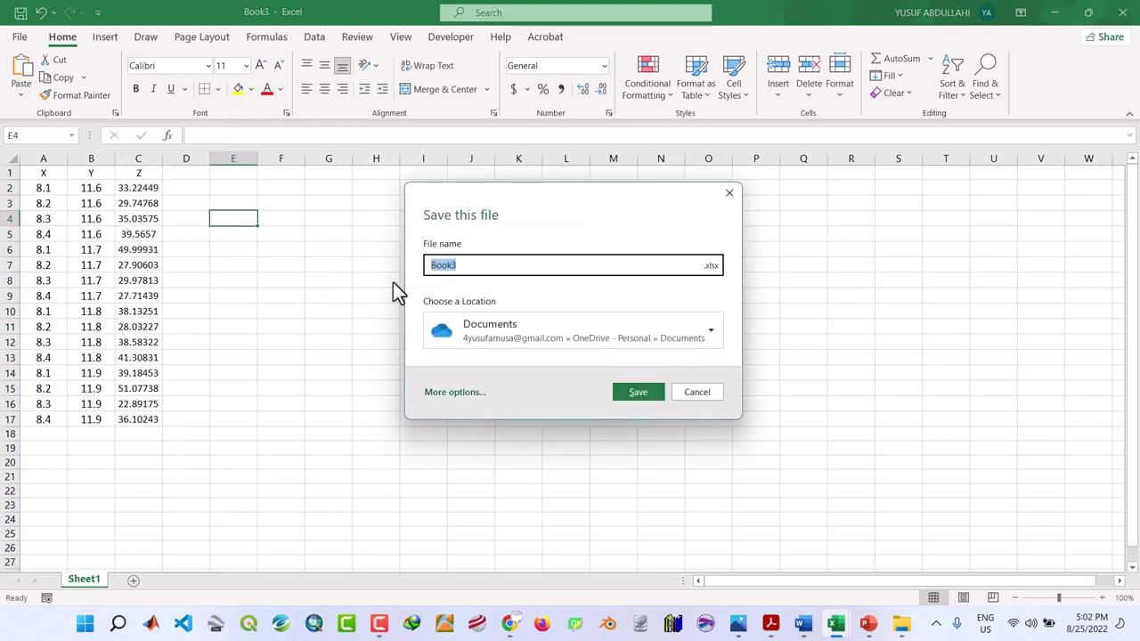
click(467, 395)
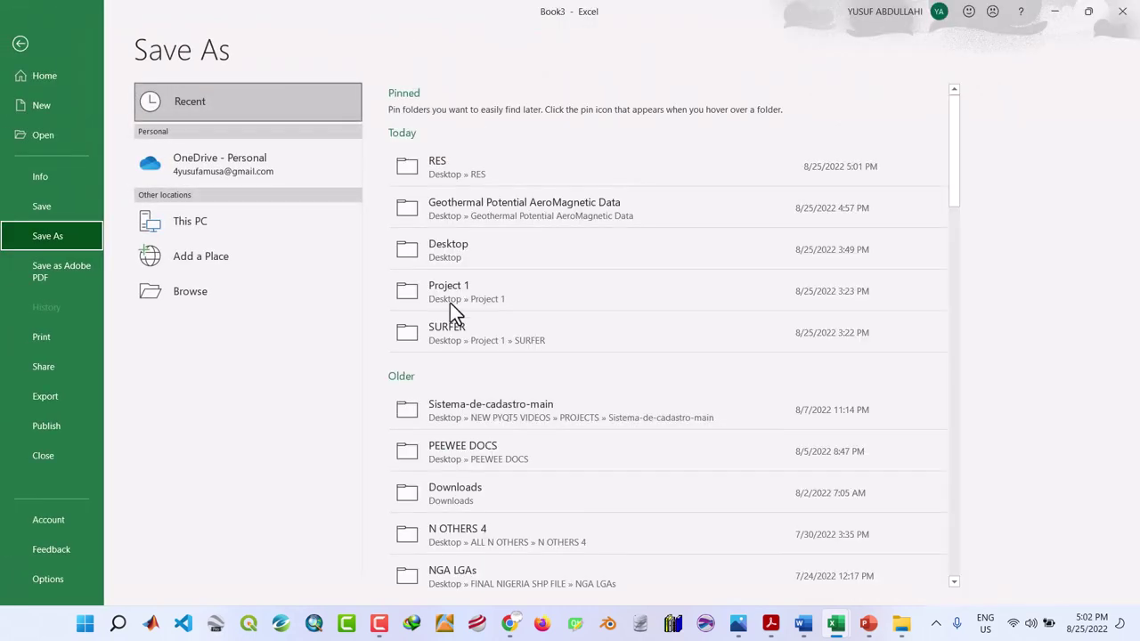
click(463, 173)
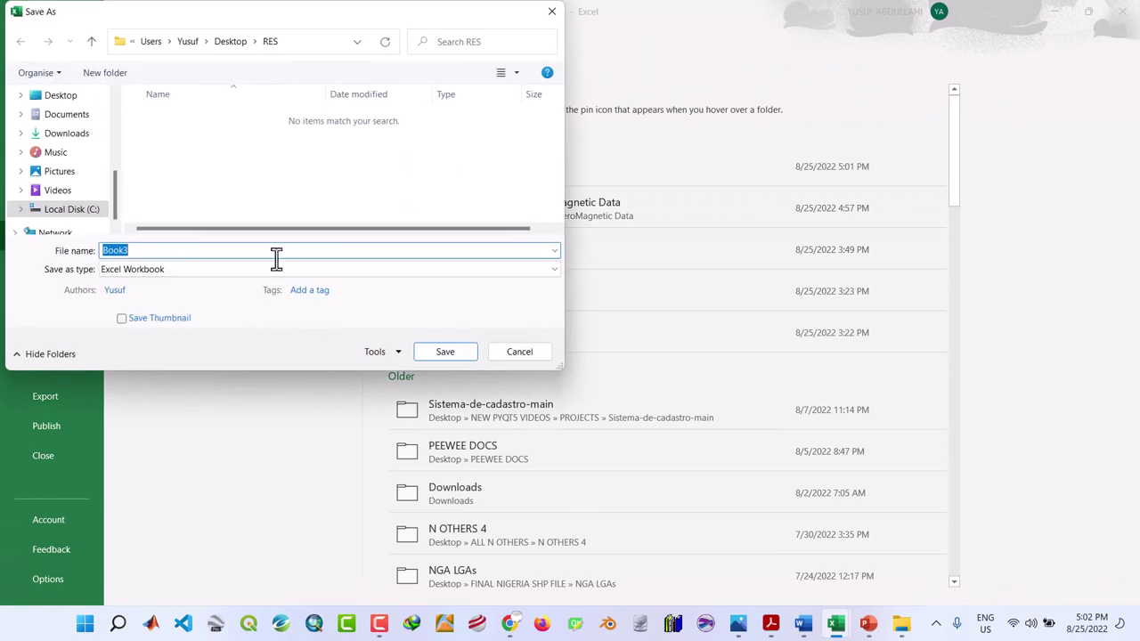
click(198, 270)
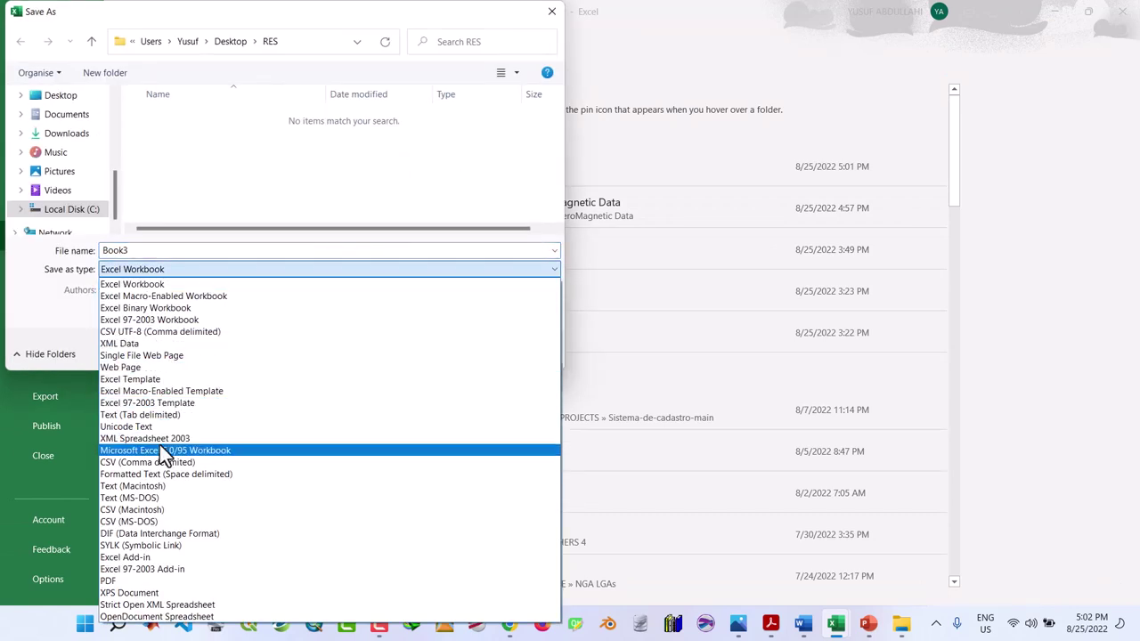
click(165, 463)
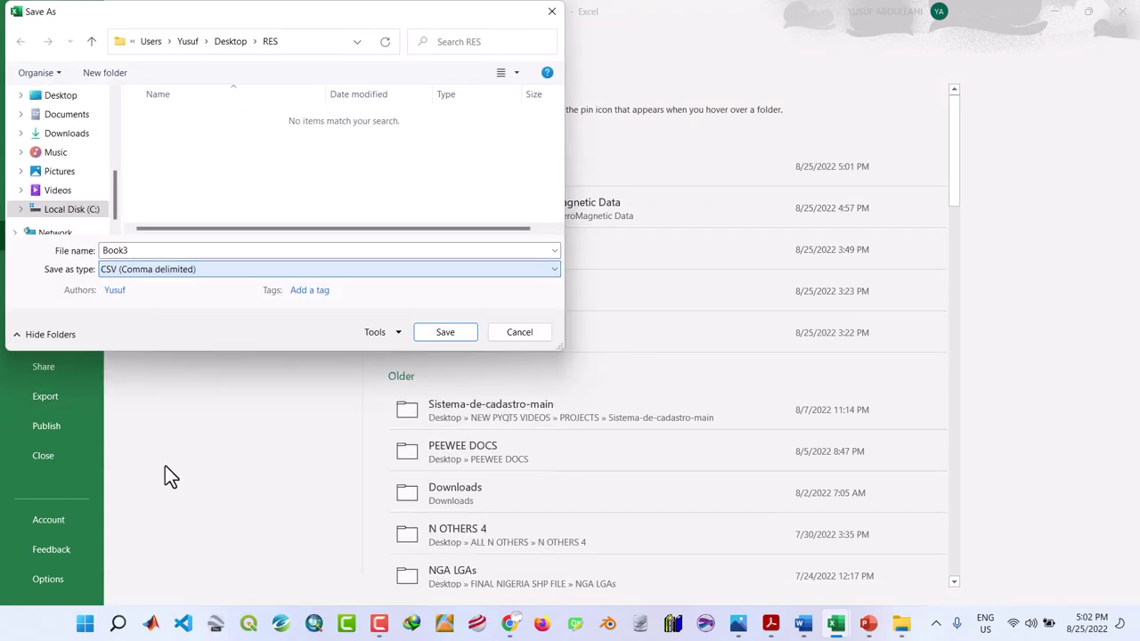
double_click(169, 248)
text(heat_flow)
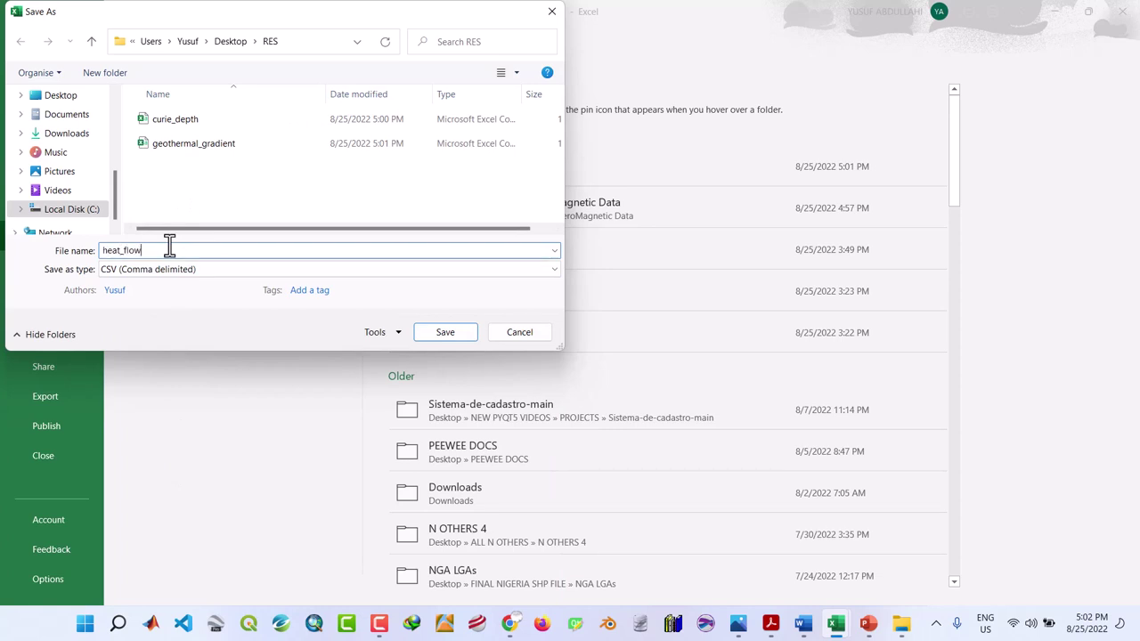
click(425, 333)
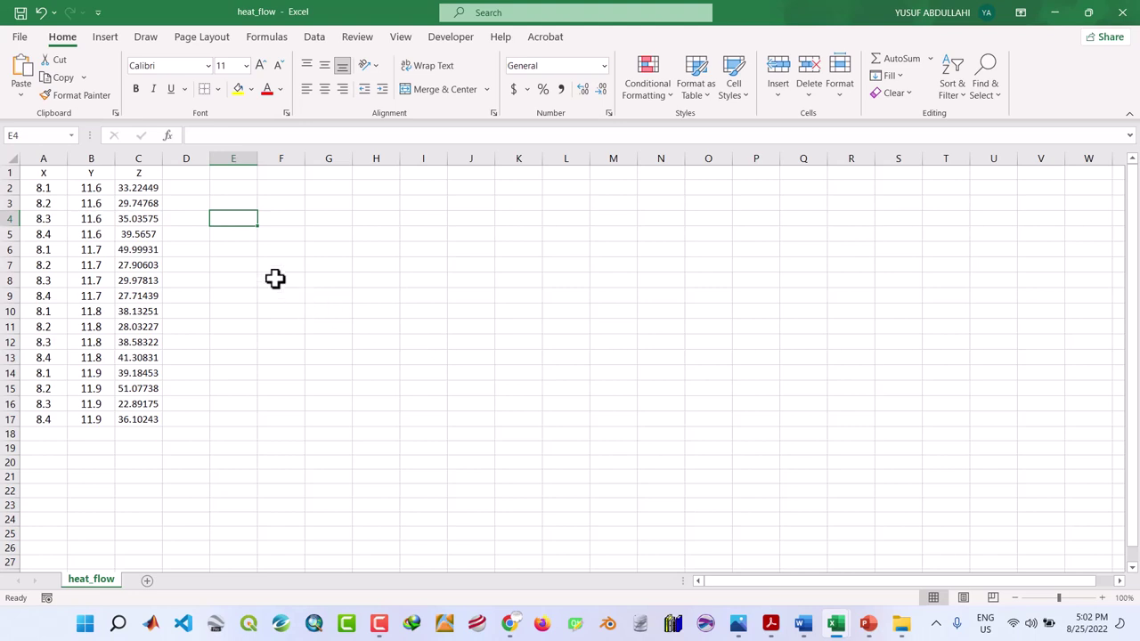
click(21, 13)
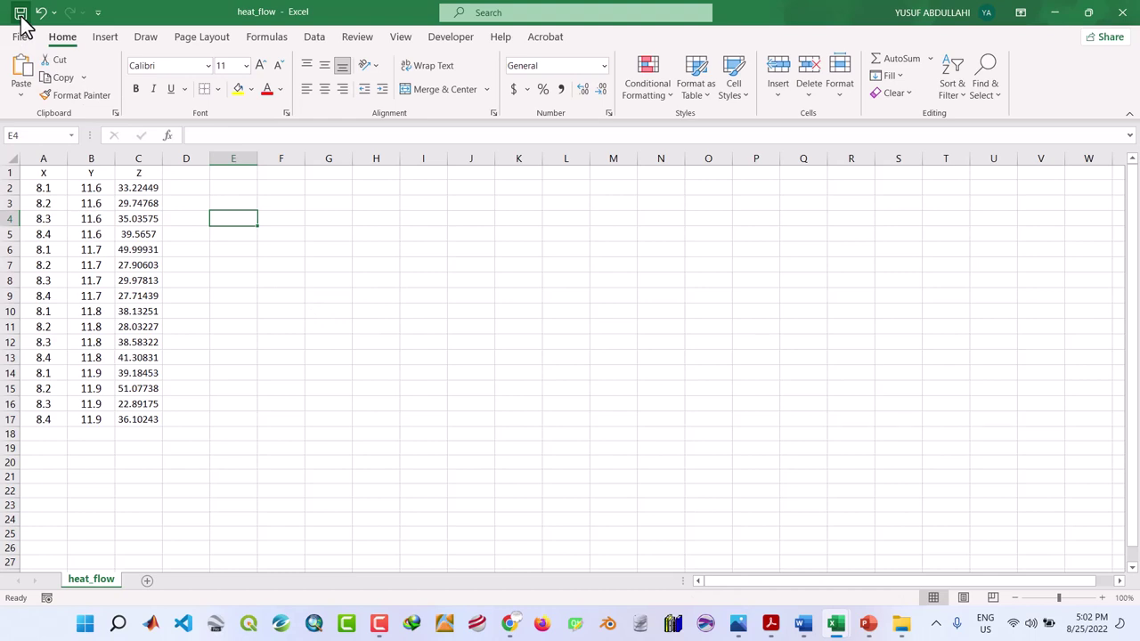
Clear the workbook windows off the screen and check the saved CSV files in the RES folder on the desktop.
click(1057, 13)
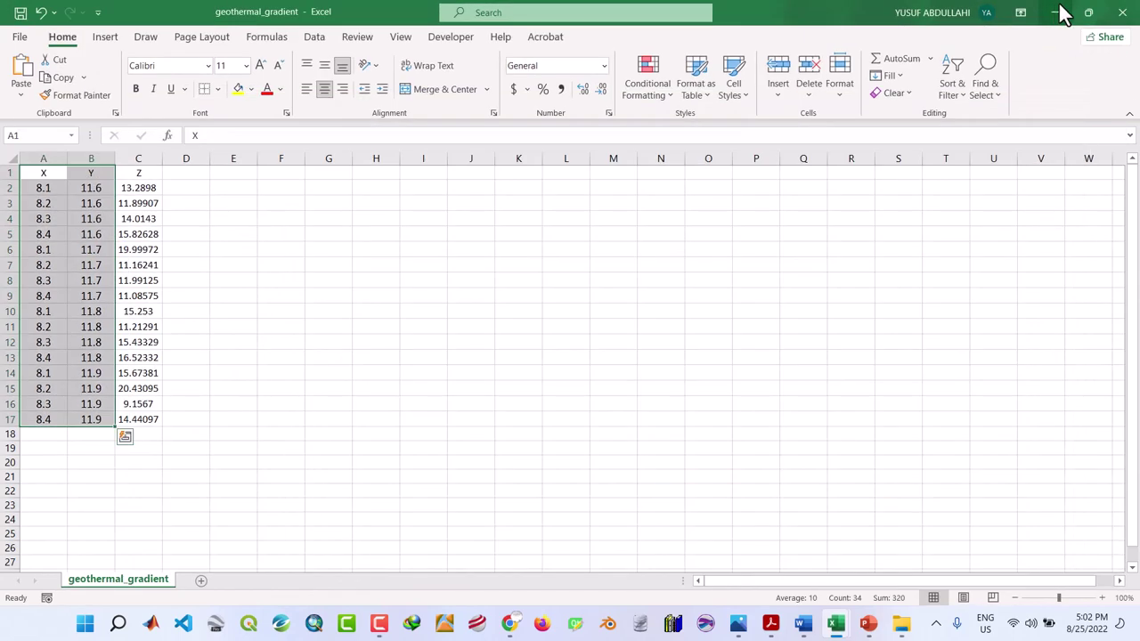
click(1122, 12)
click(1122, 13)
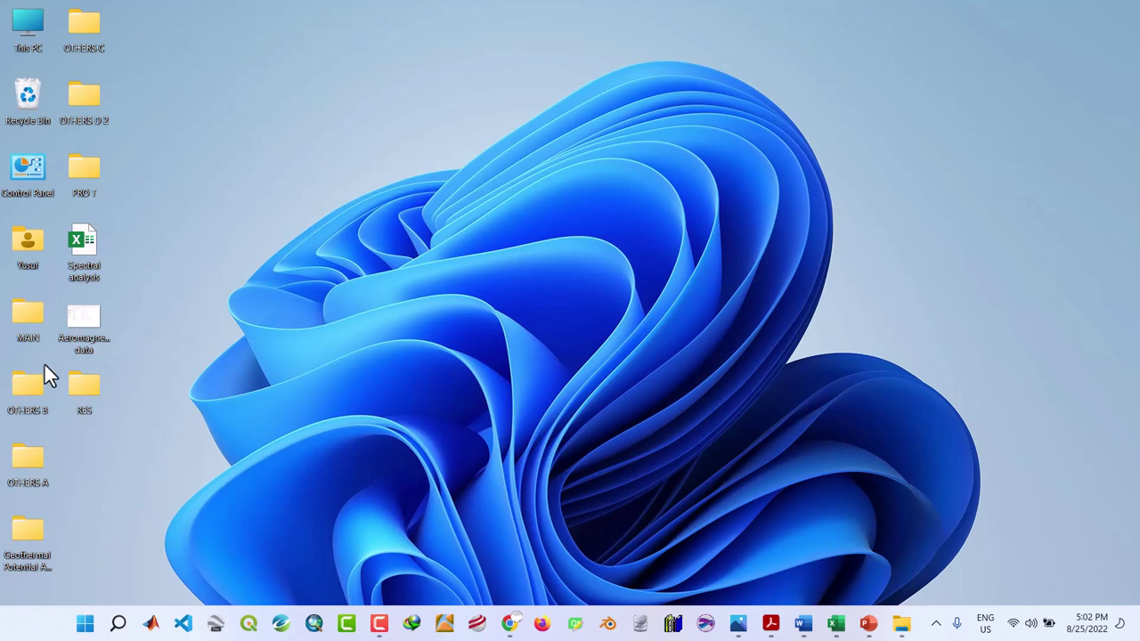
double_click(84, 392)
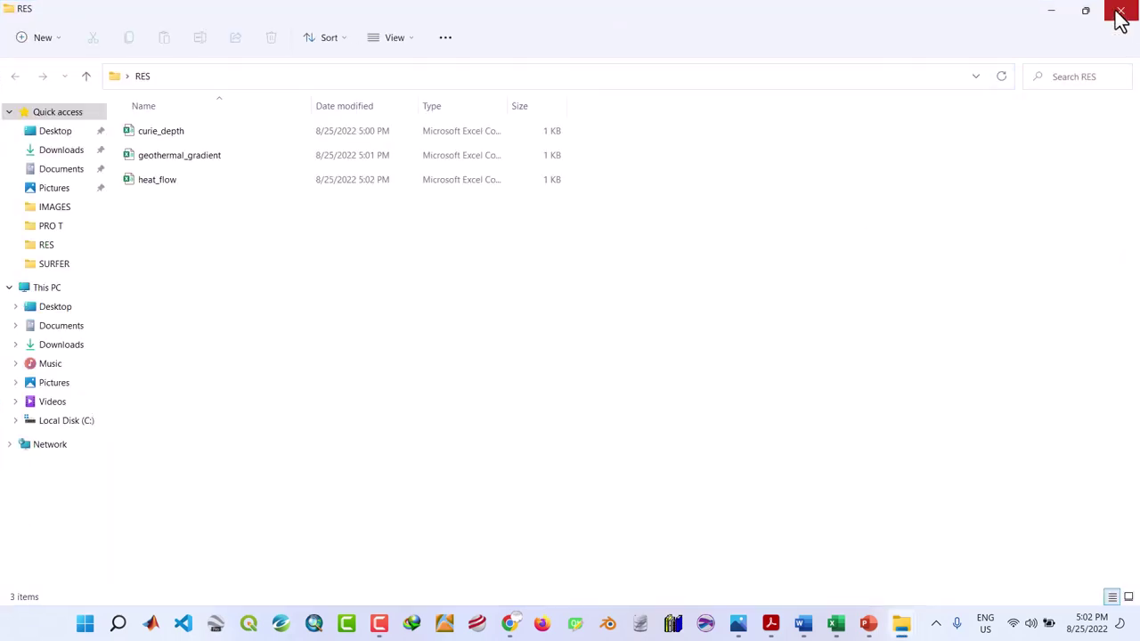
click(1052, 13)
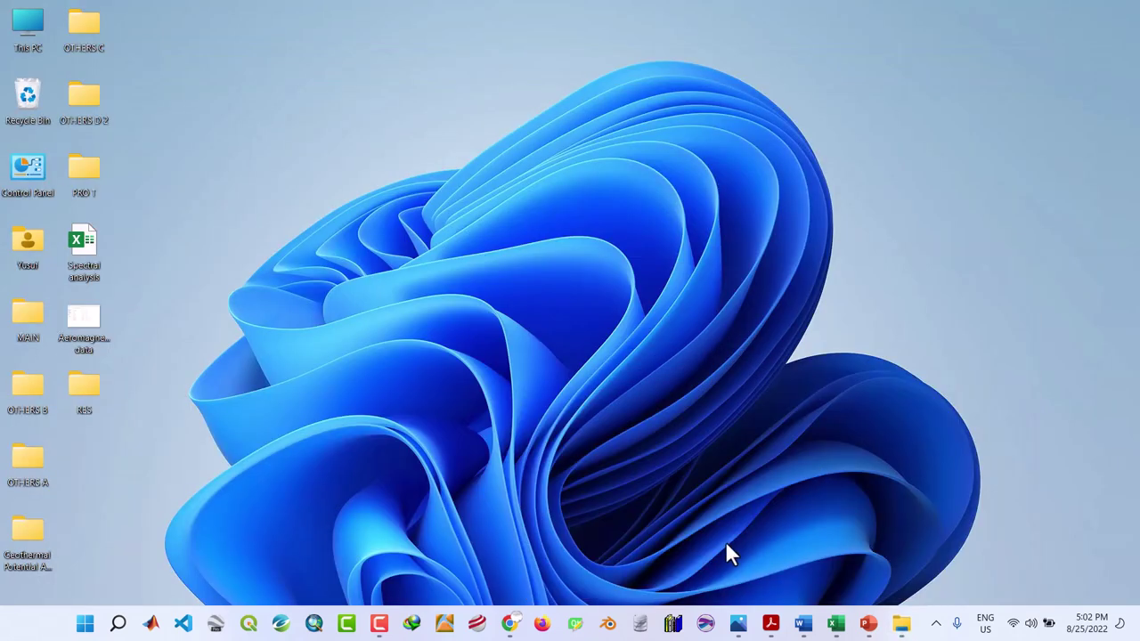
Start Surfer with a blank plot and load curie_depth from the RES folder on the Desktop as data for a new grid.
click(706, 625)
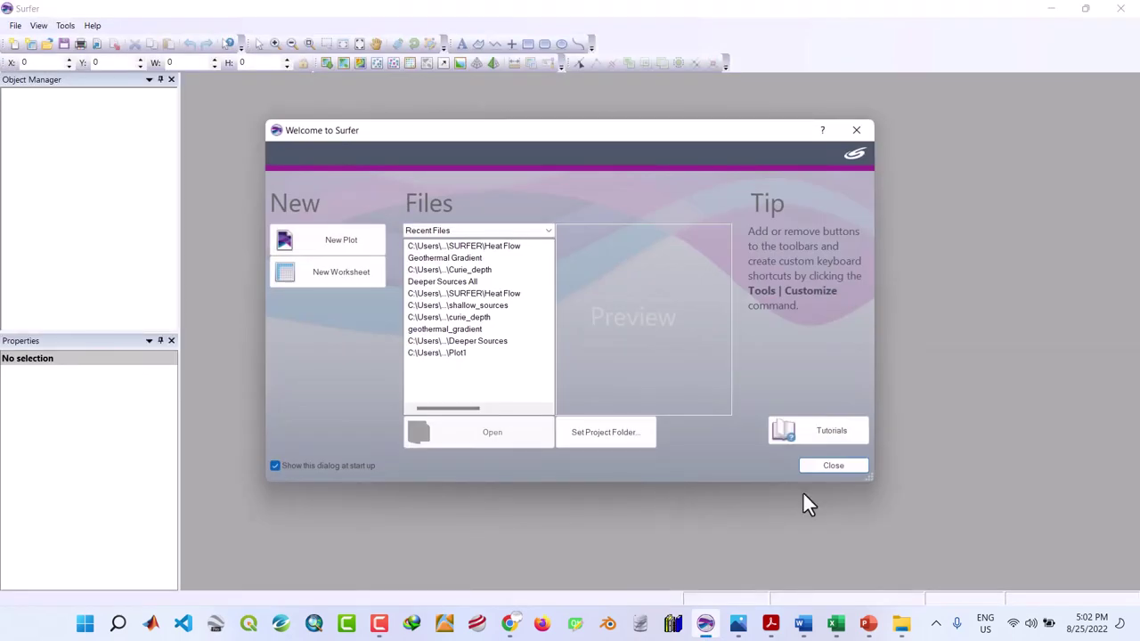
click(834, 467)
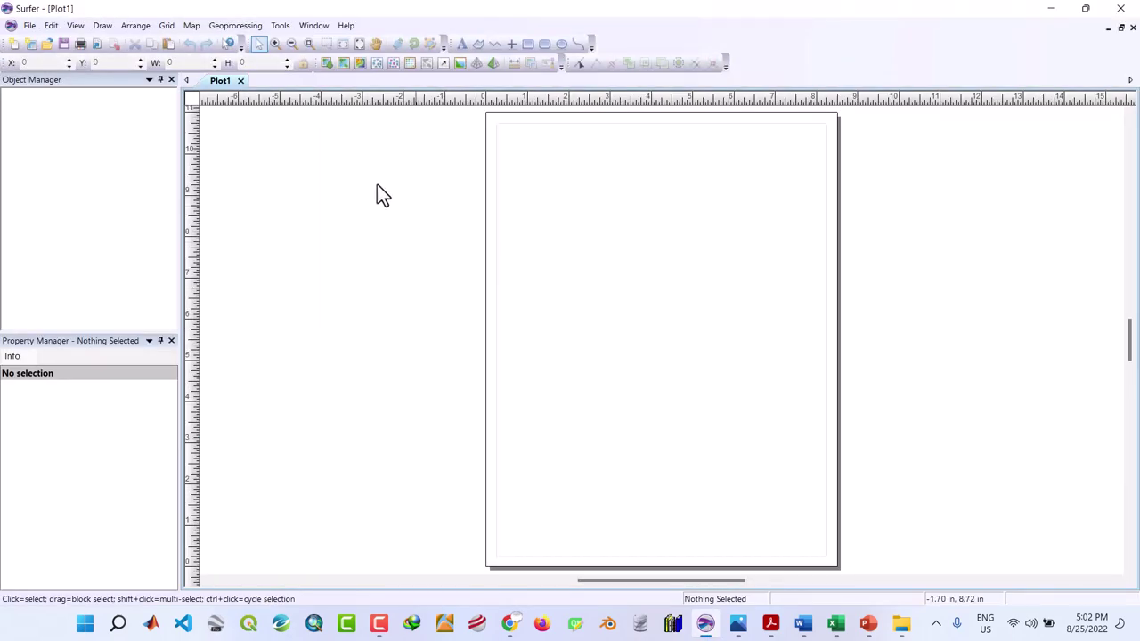
click(168, 28)
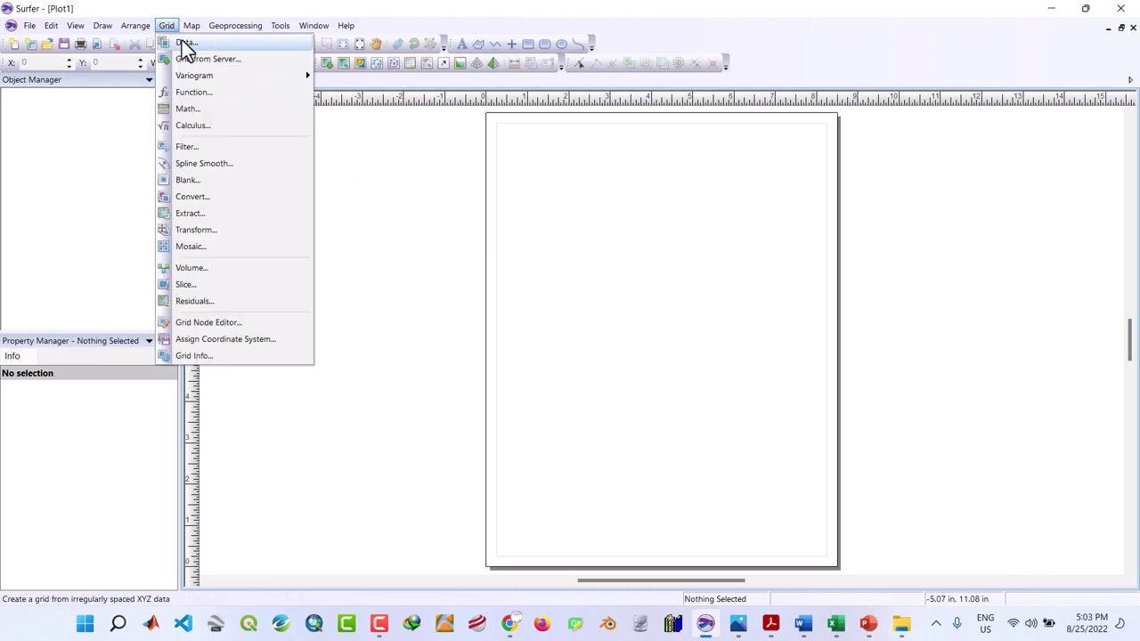
click(185, 44)
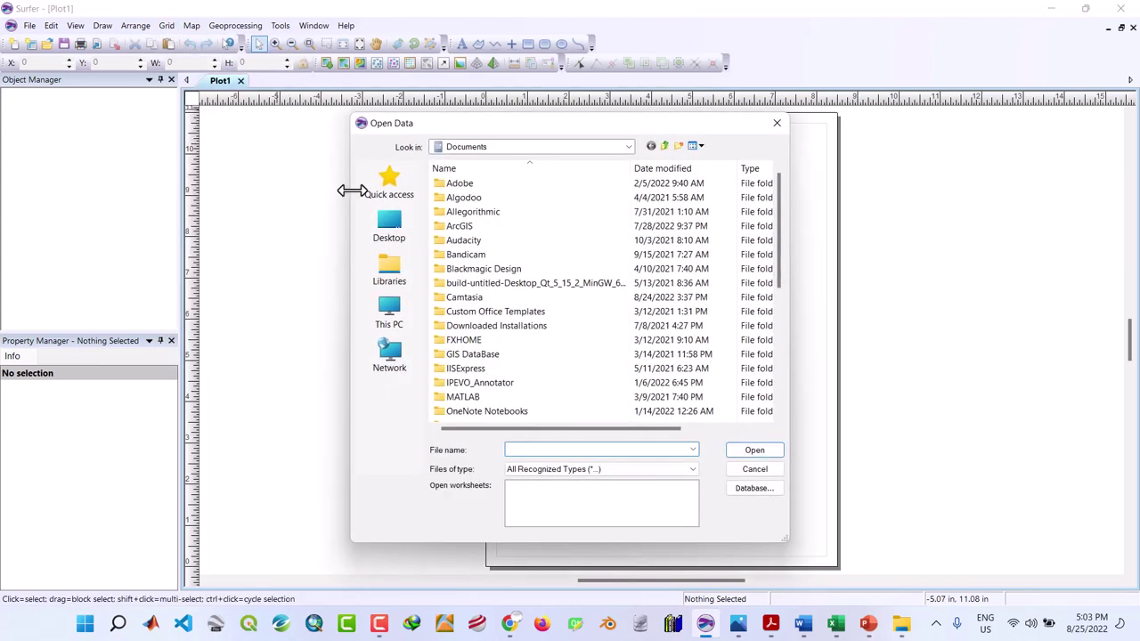
click(389, 234)
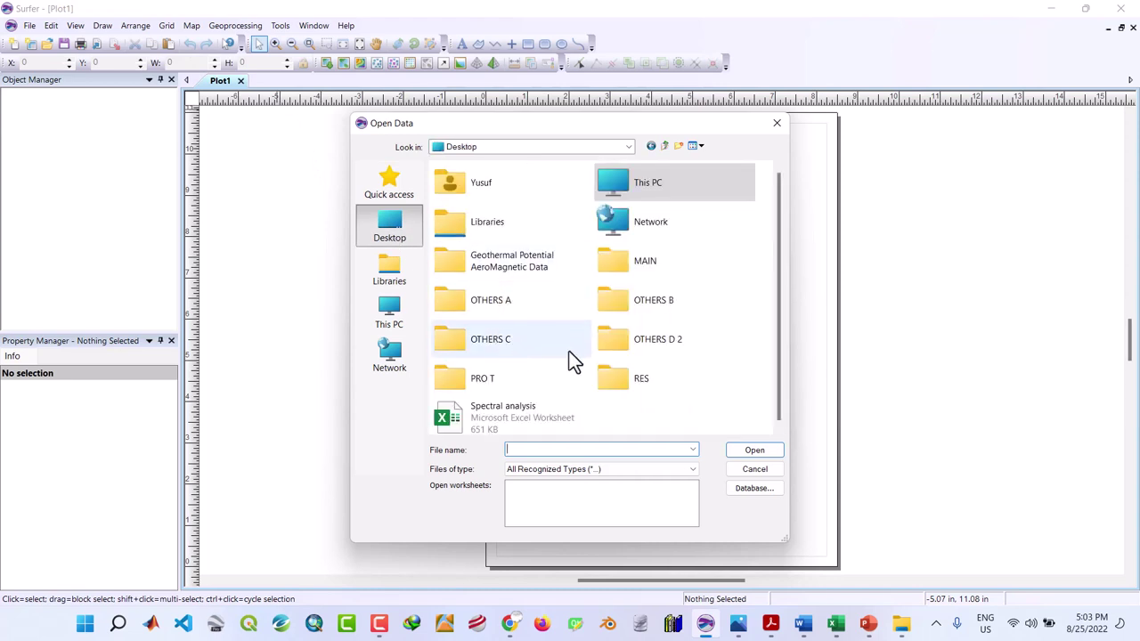
double_click(629, 372)
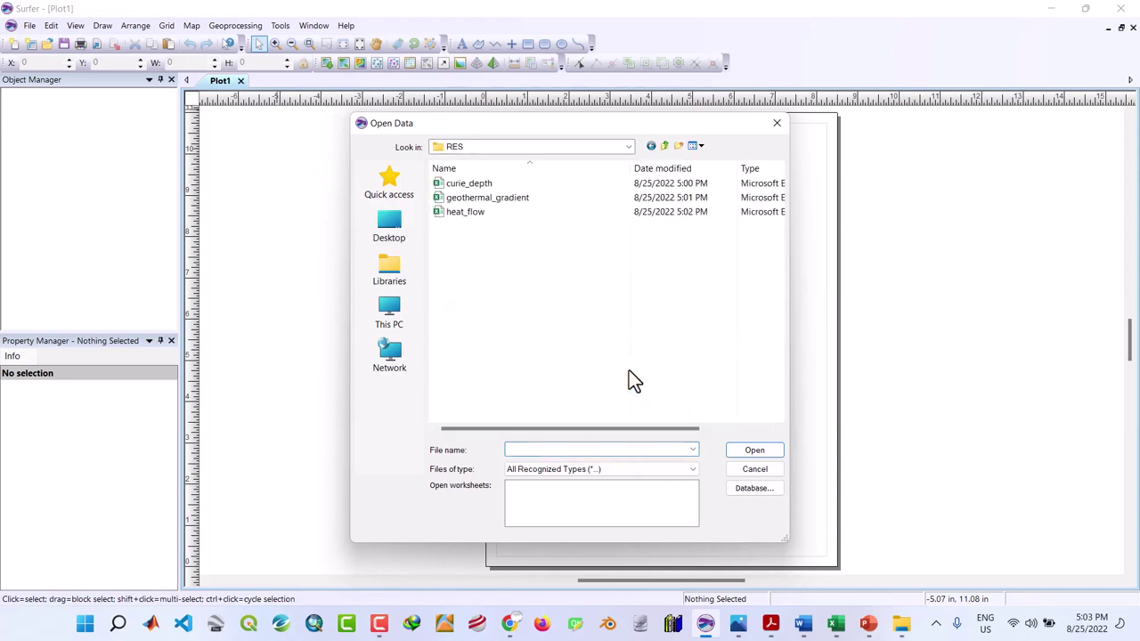
click(462, 183)
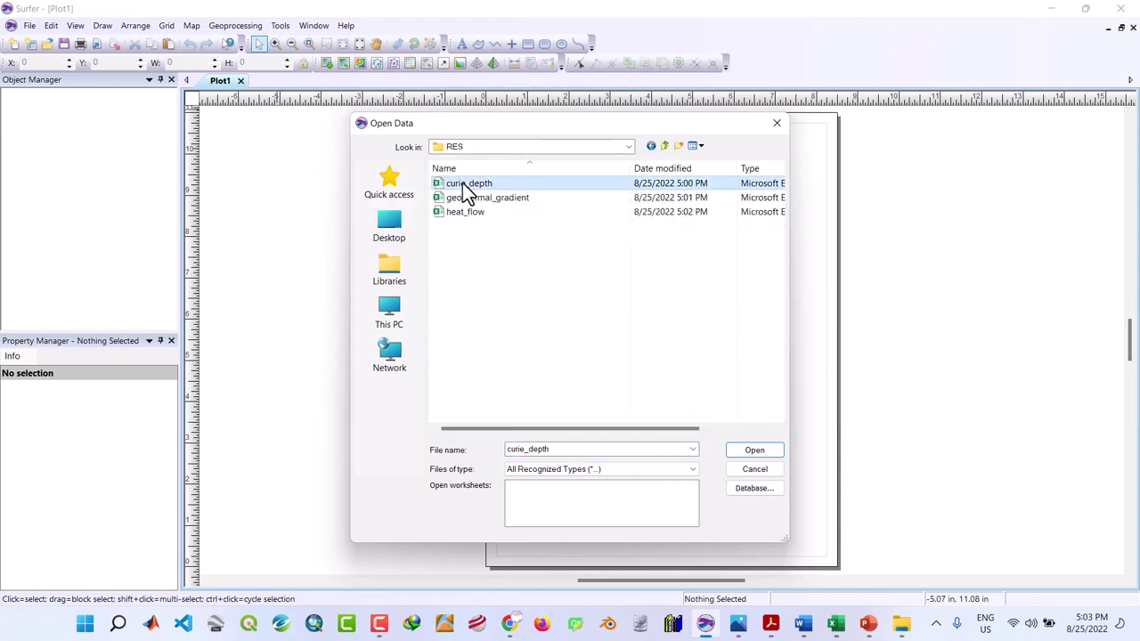
click(755, 451)
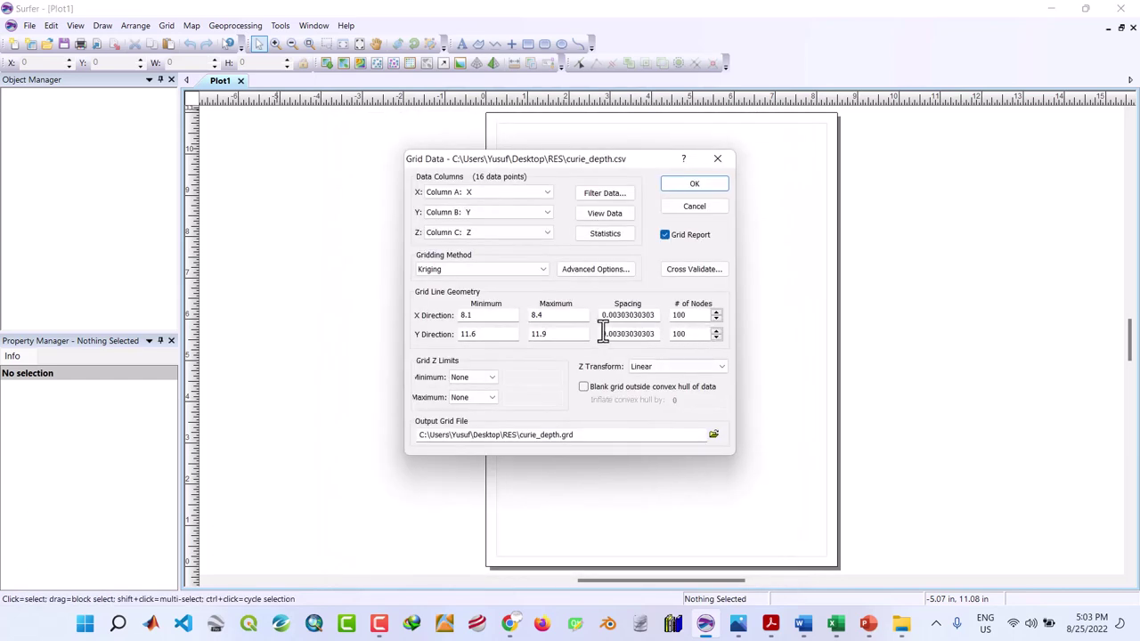
Create the curie_depth grid with Kriging in the RES folder and discard the gridding report without saving it.
click(674, 182)
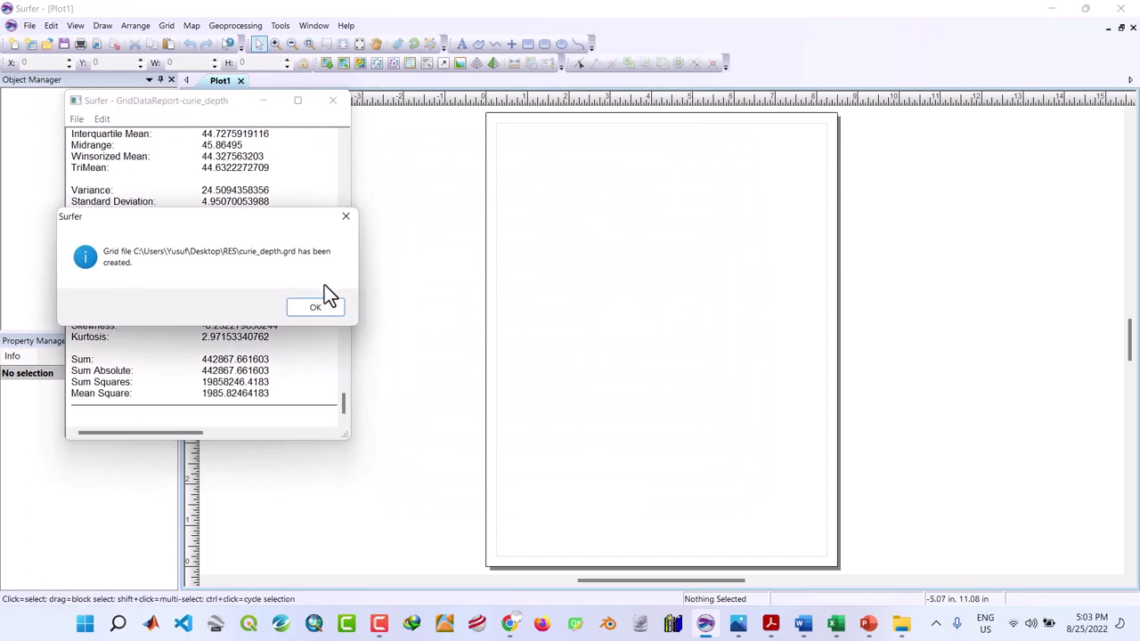
click(312, 309)
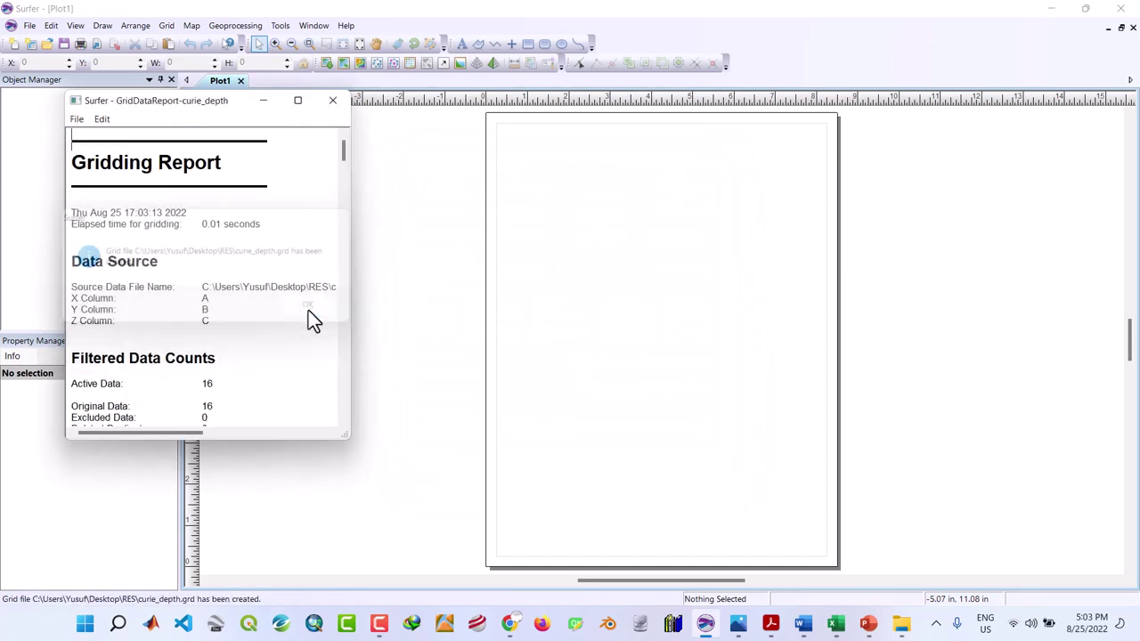
click(333, 101)
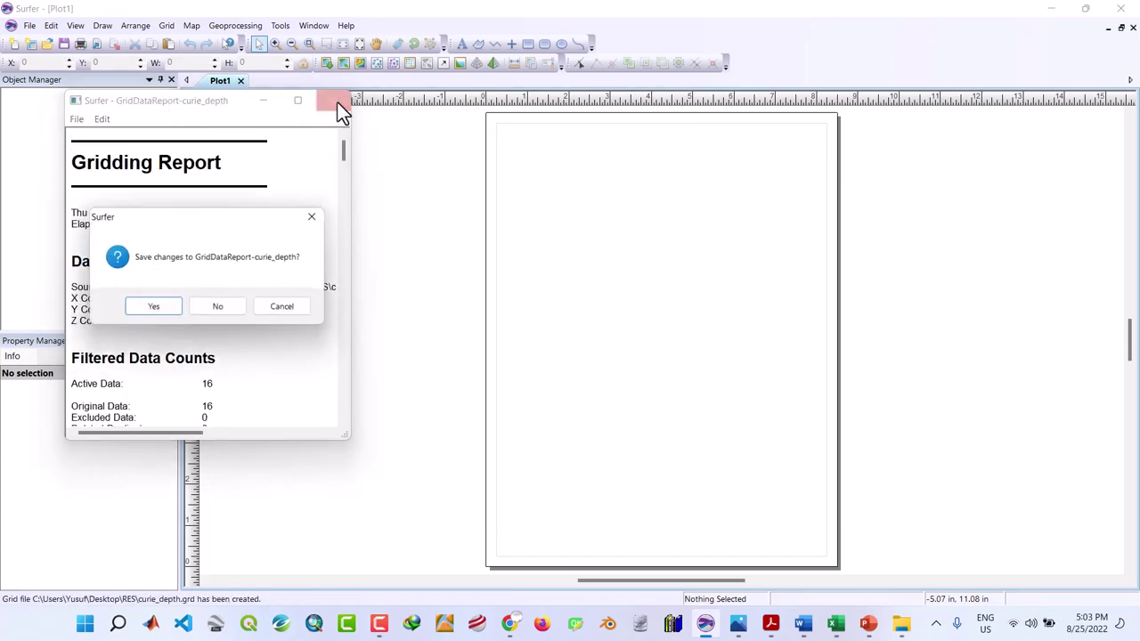
click(219, 307)
Grid the geothermal_gradient data from RES with Kriging and discard its gridding report without saving.
click(168, 26)
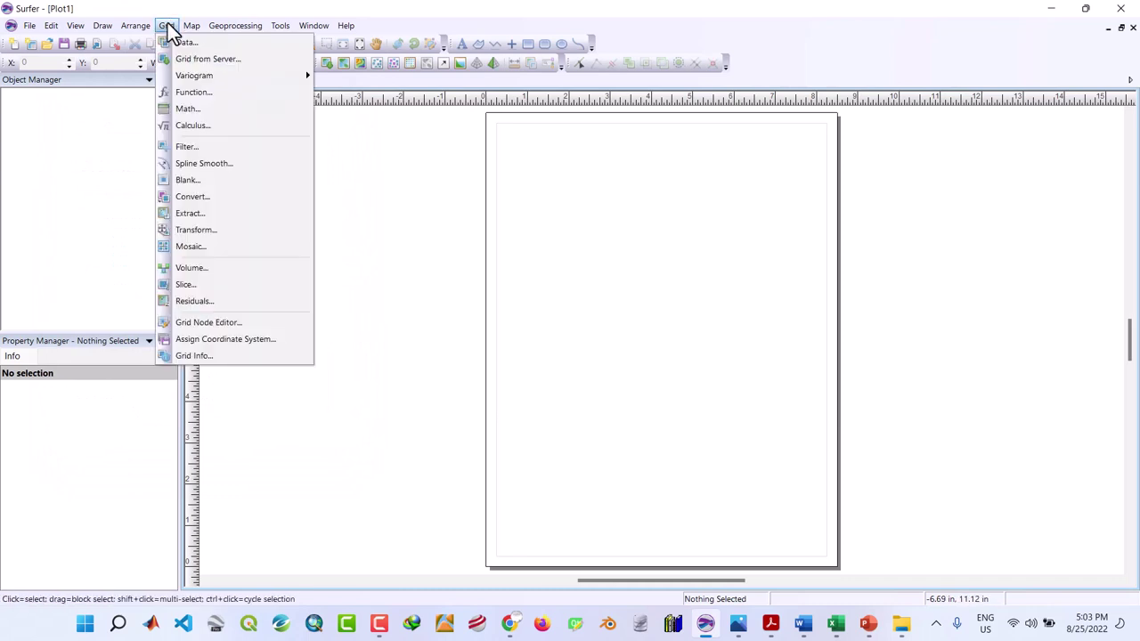
click(179, 42)
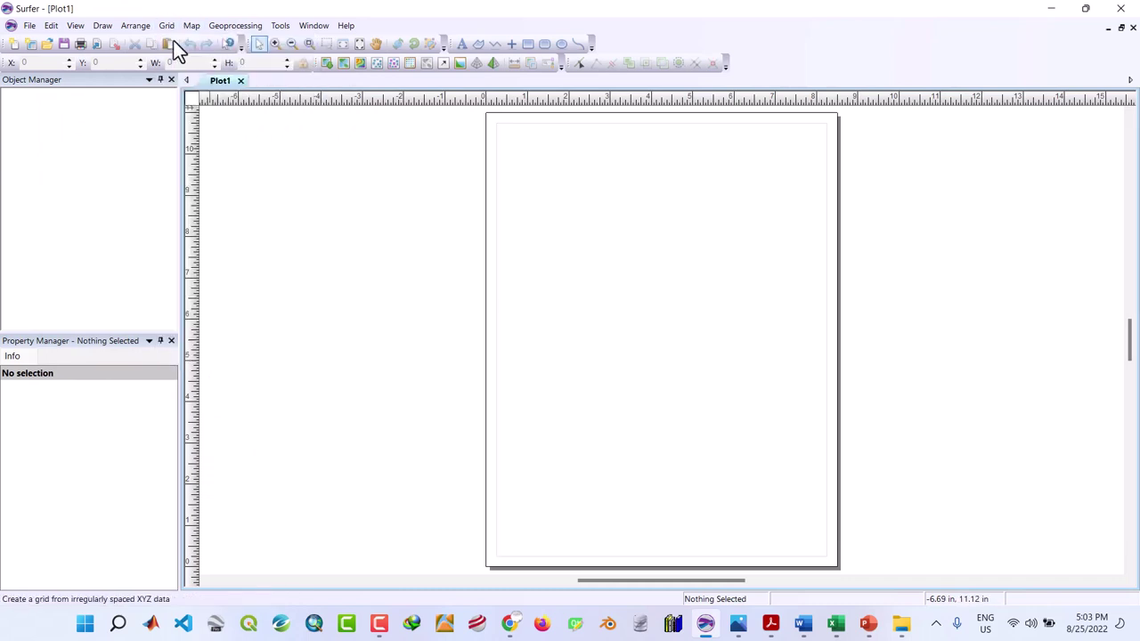
click(493, 199)
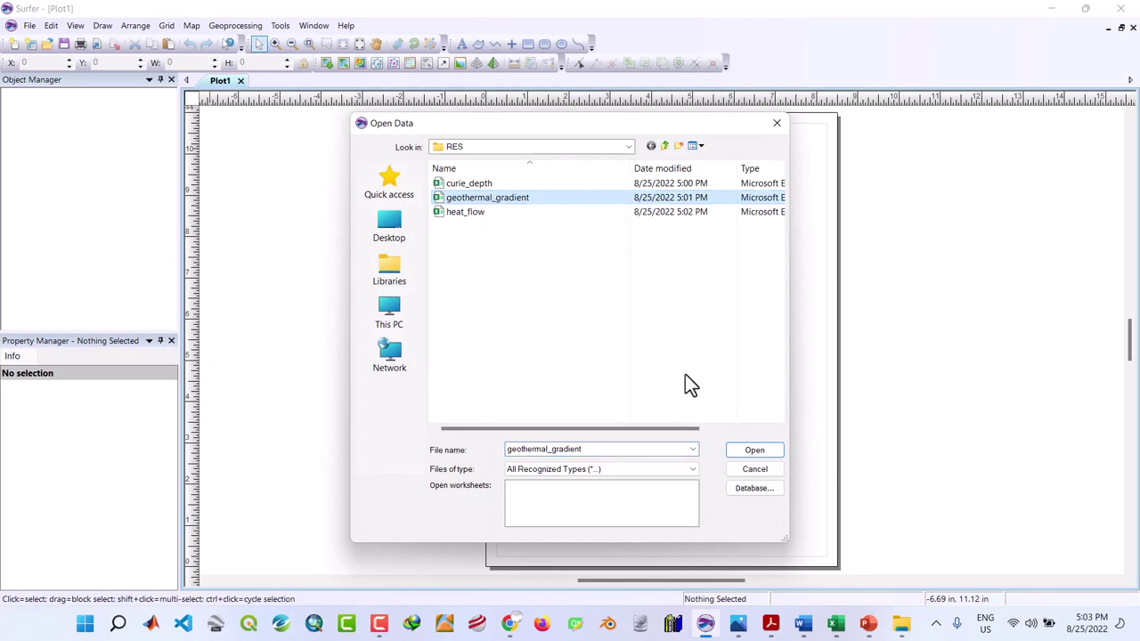
click(736, 452)
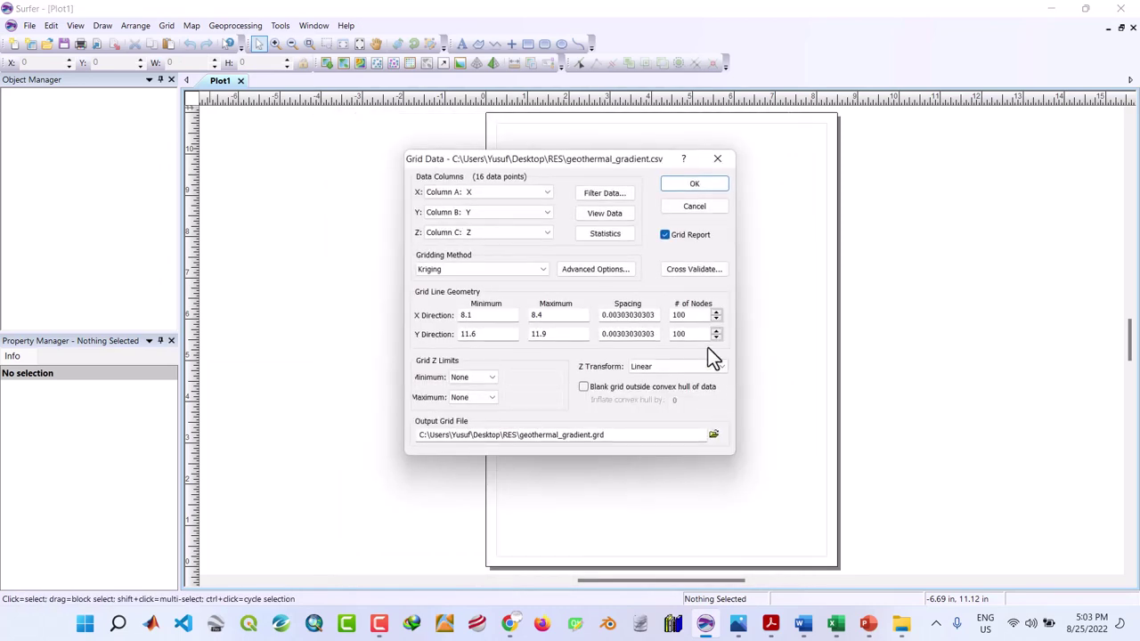
click(679, 185)
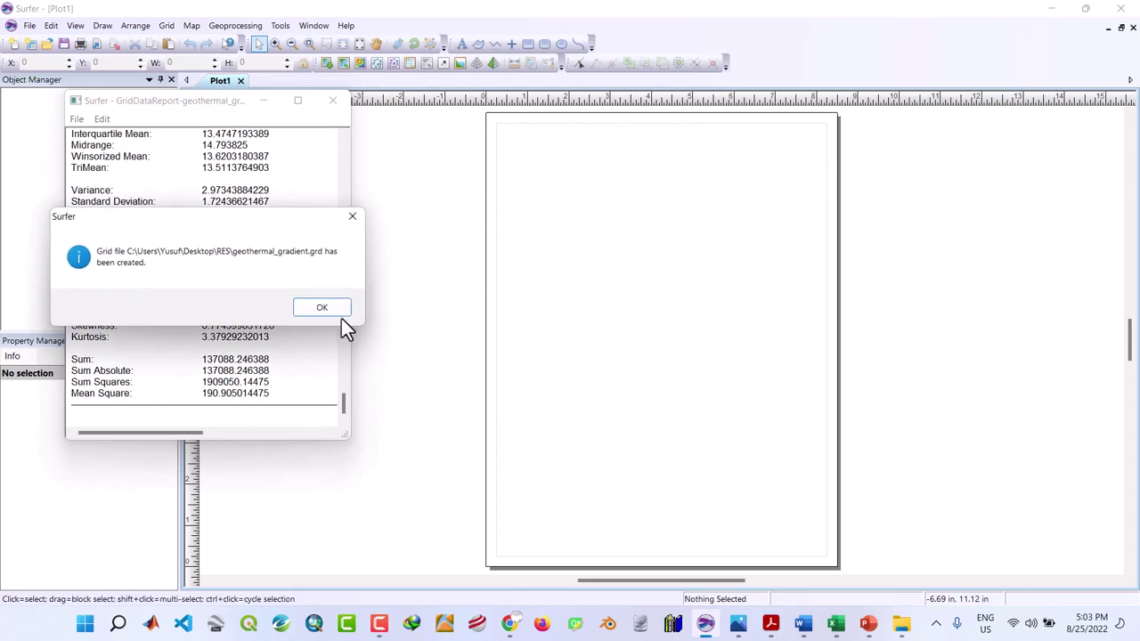
click(336, 312)
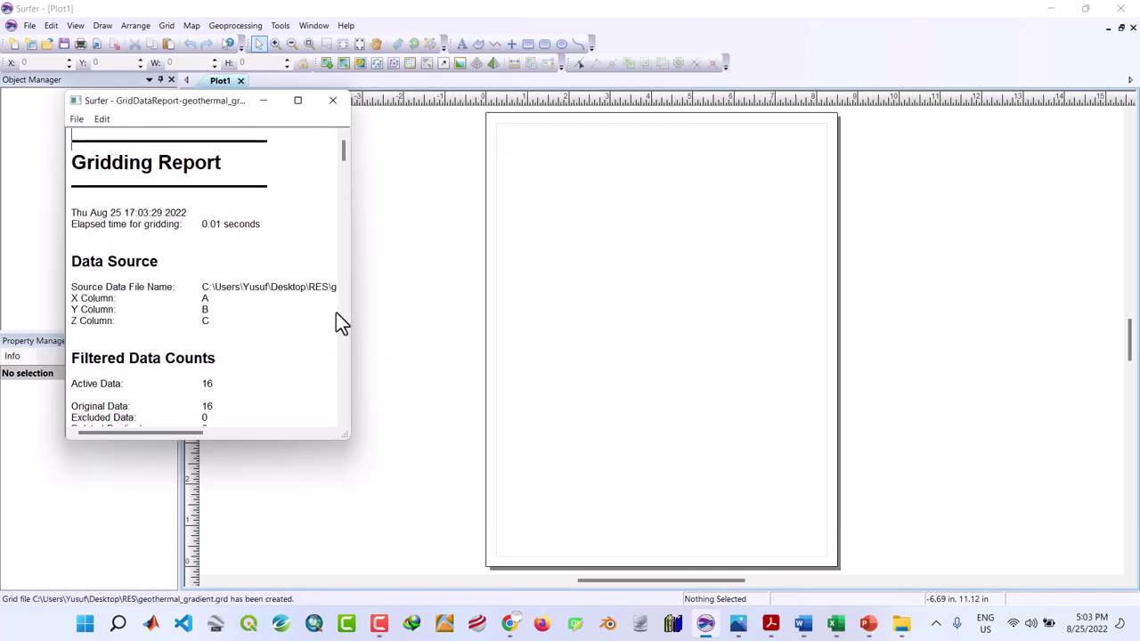
click(334, 102)
click(241, 306)
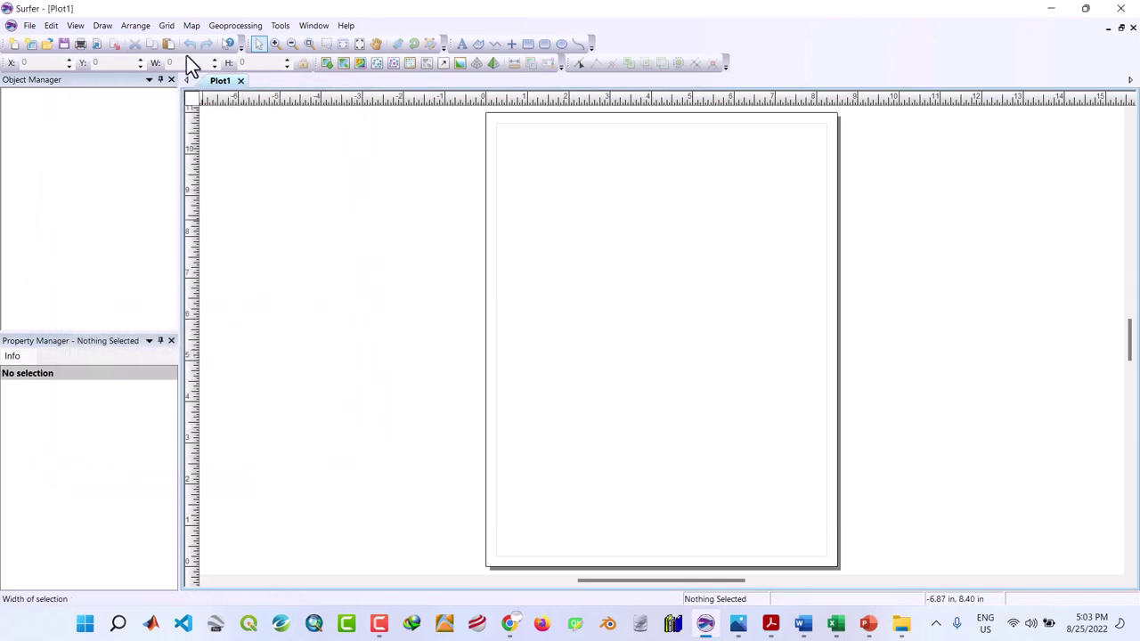
Grid the heat_flow data from RES with the default gridding settings and discard its gridding report without saving.
click(165, 28)
click(180, 43)
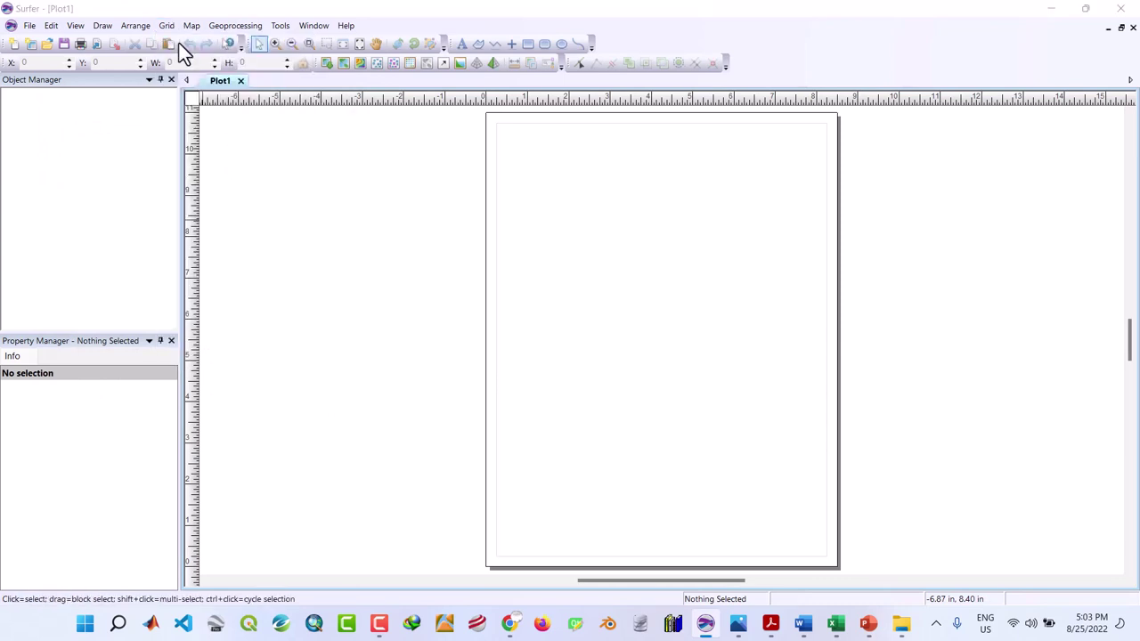
click(466, 211)
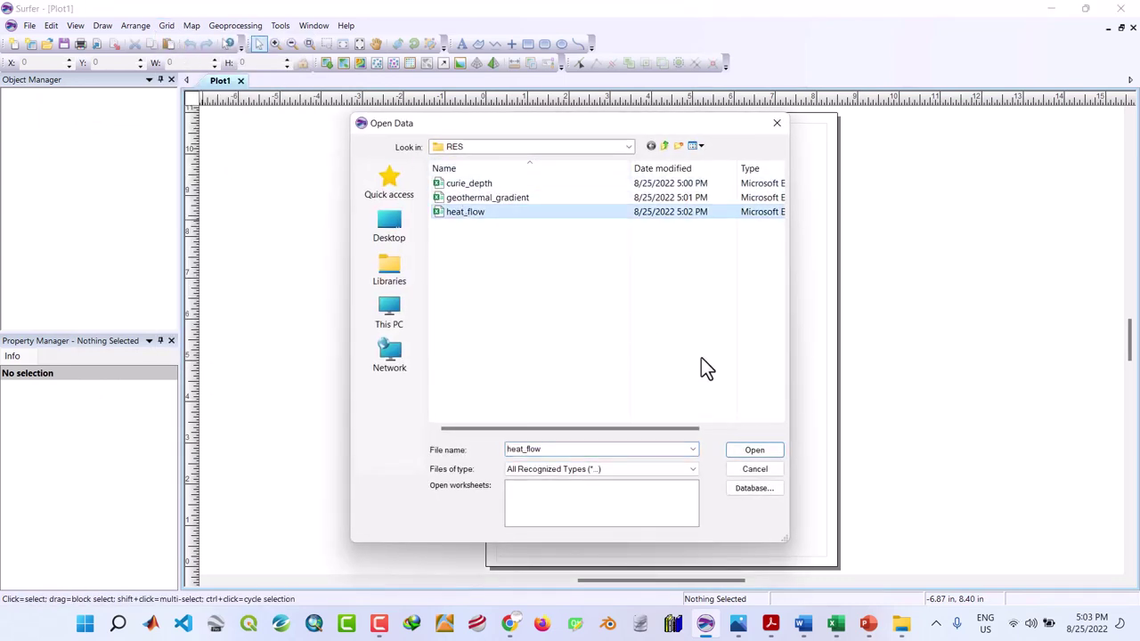
click(751, 452)
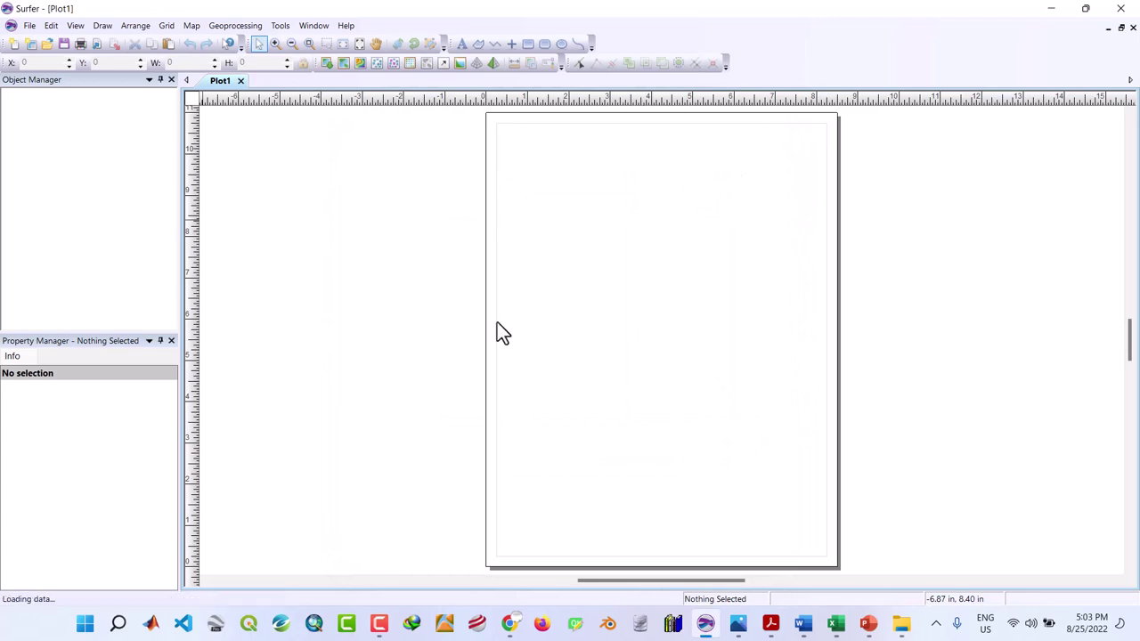
click(701, 184)
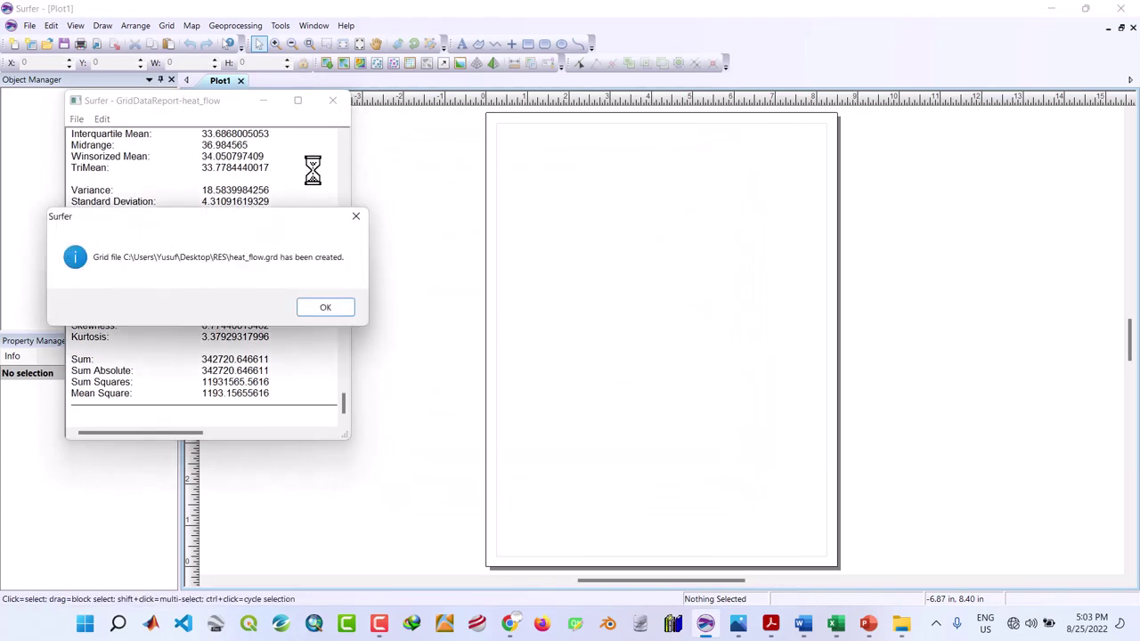
click(314, 308)
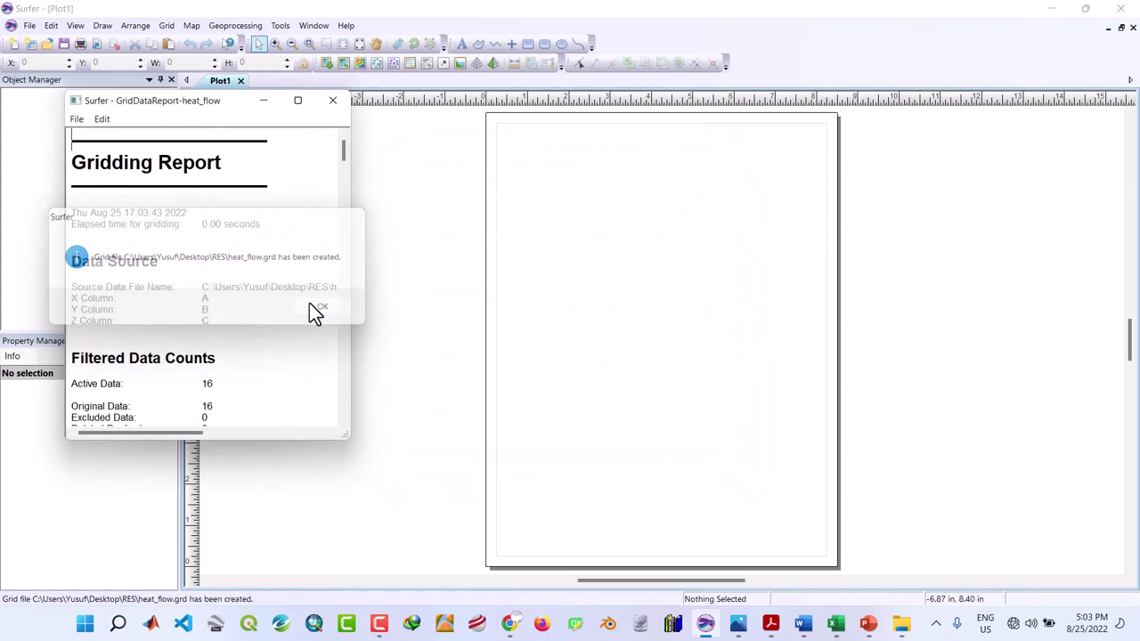
click(334, 100)
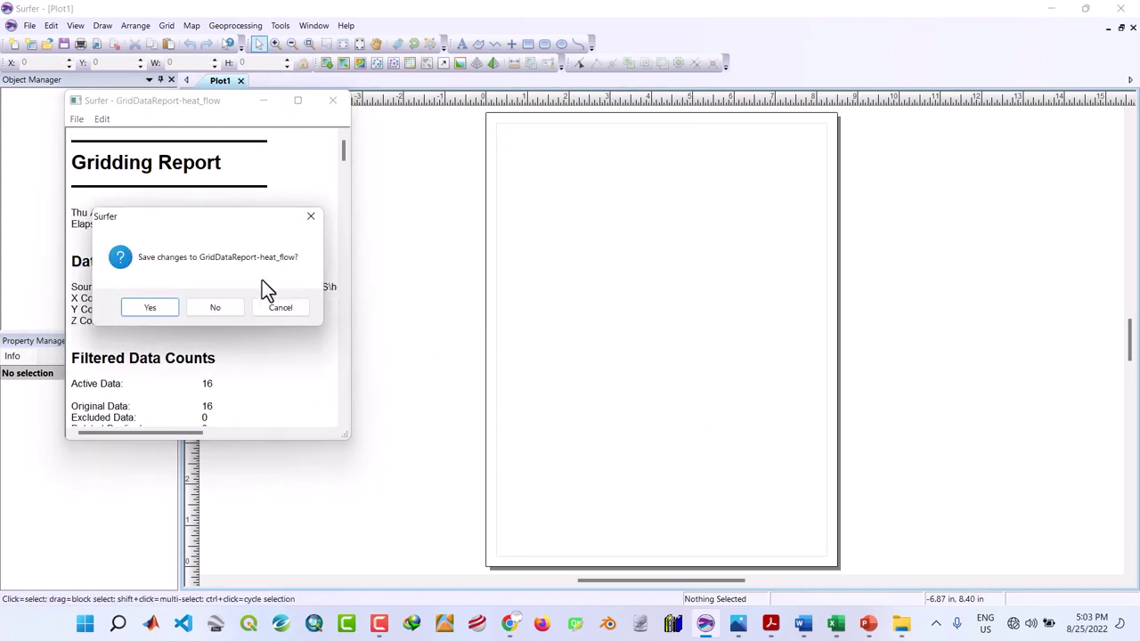
click(230, 308)
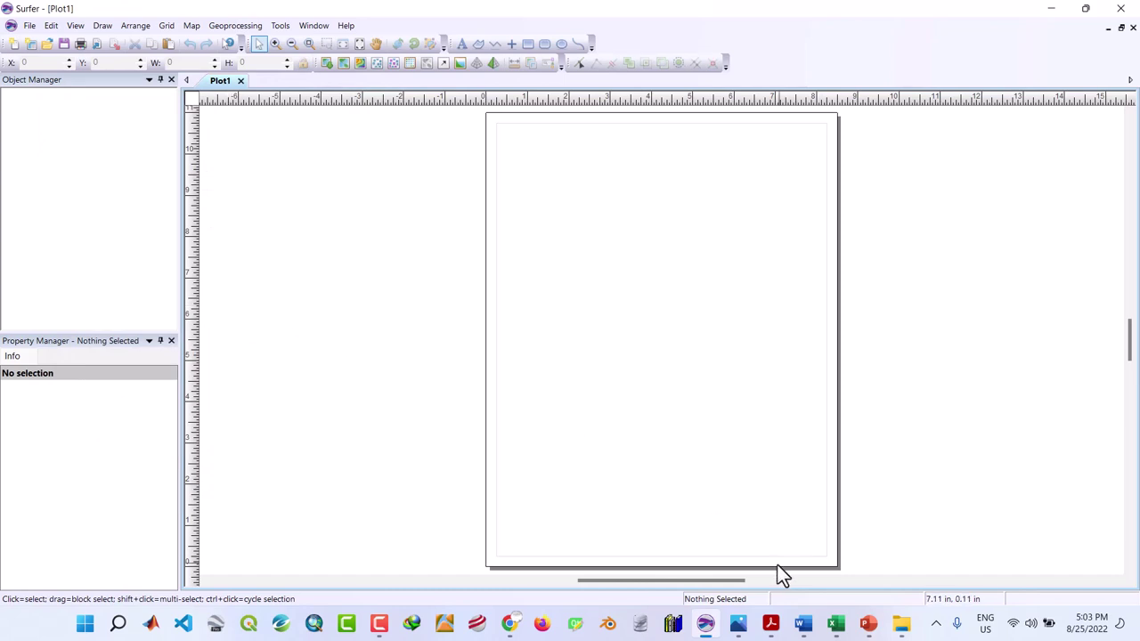
Check the generated GRD files in the RES folder in File Explorer and return to Surfer.
mouse_move(904, 634)
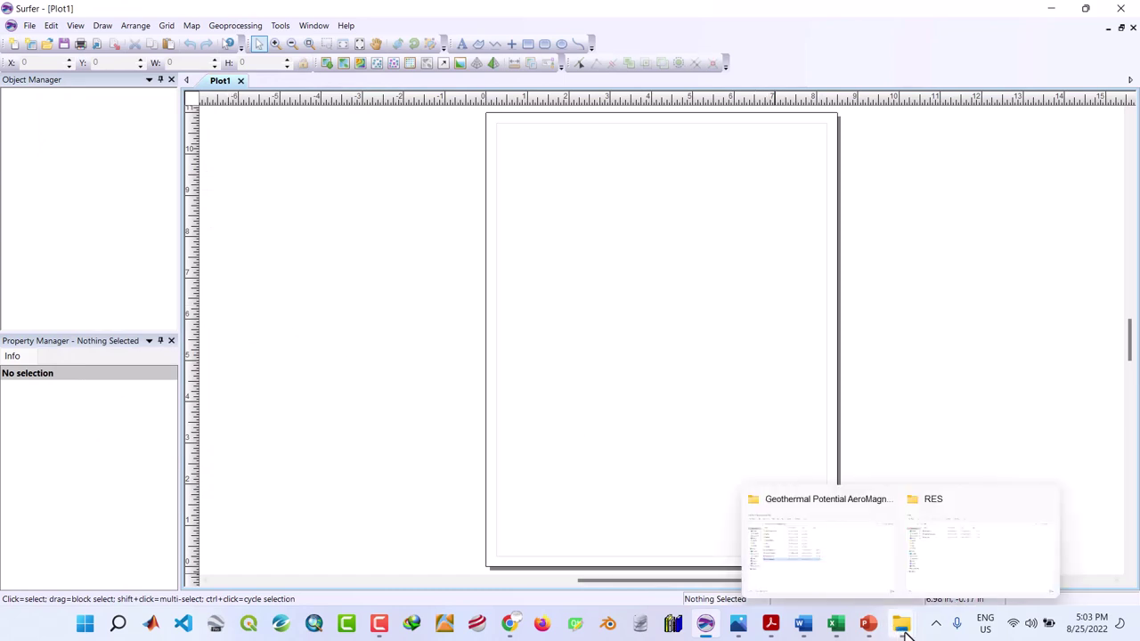
click(963, 556)
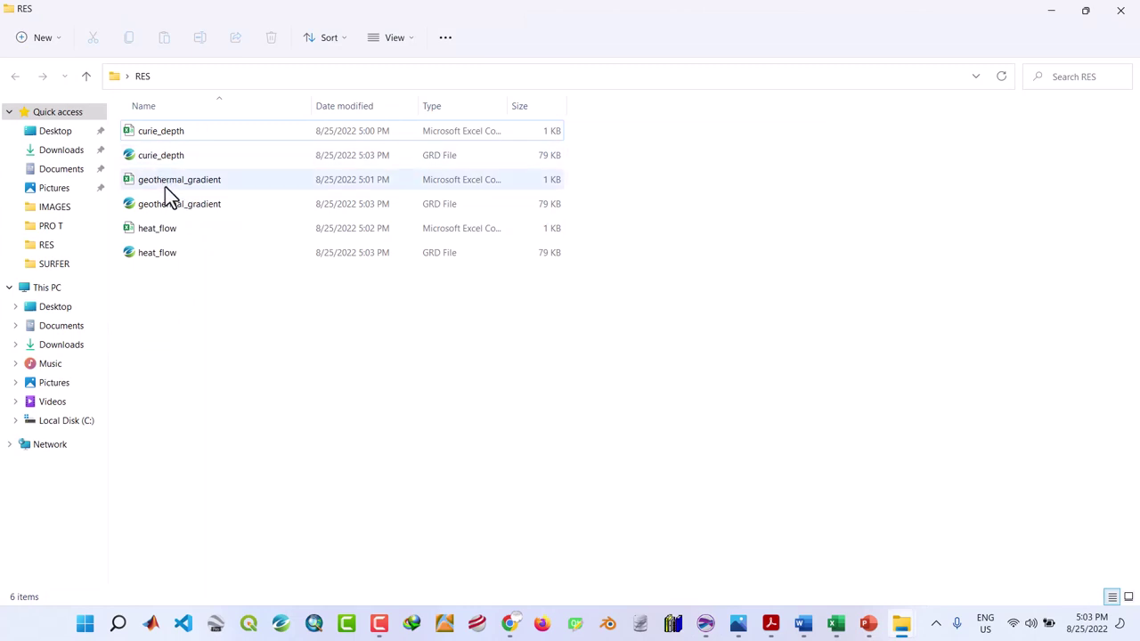
click(1051, 10)
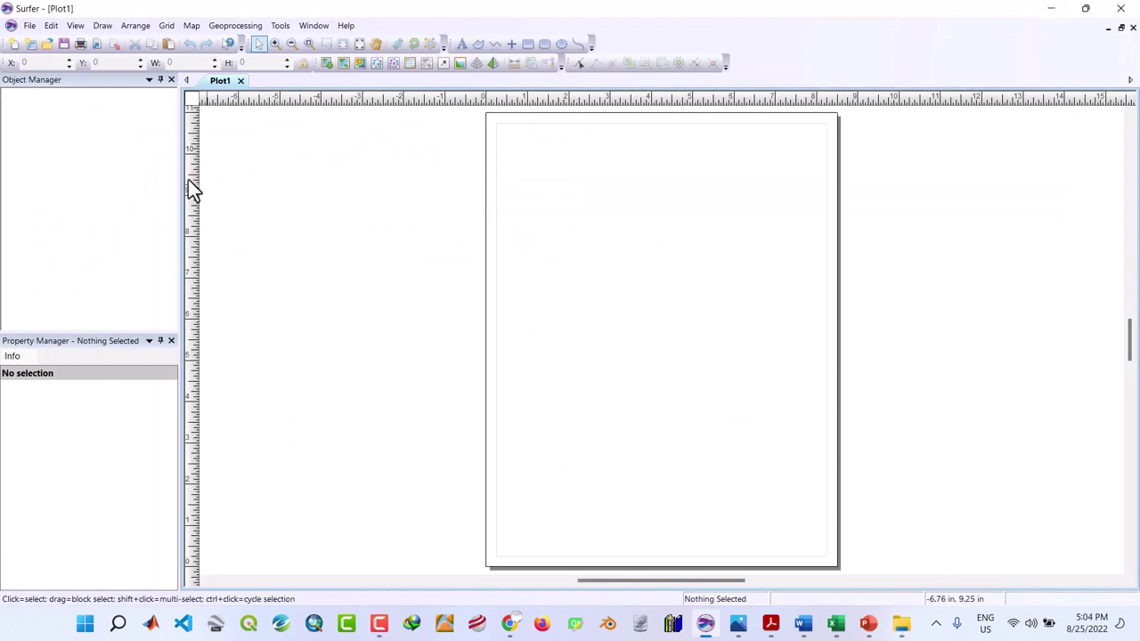
Create a new contour map from the curie_depth grid in the RES folder.
click(193, 27)
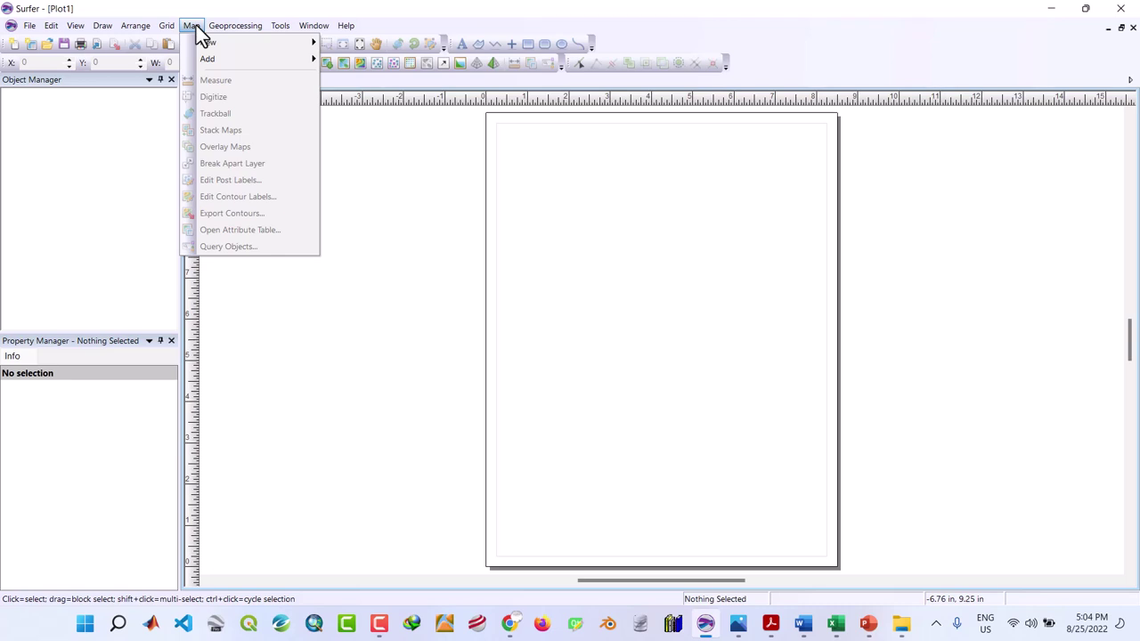
mouse_move(209, 44)
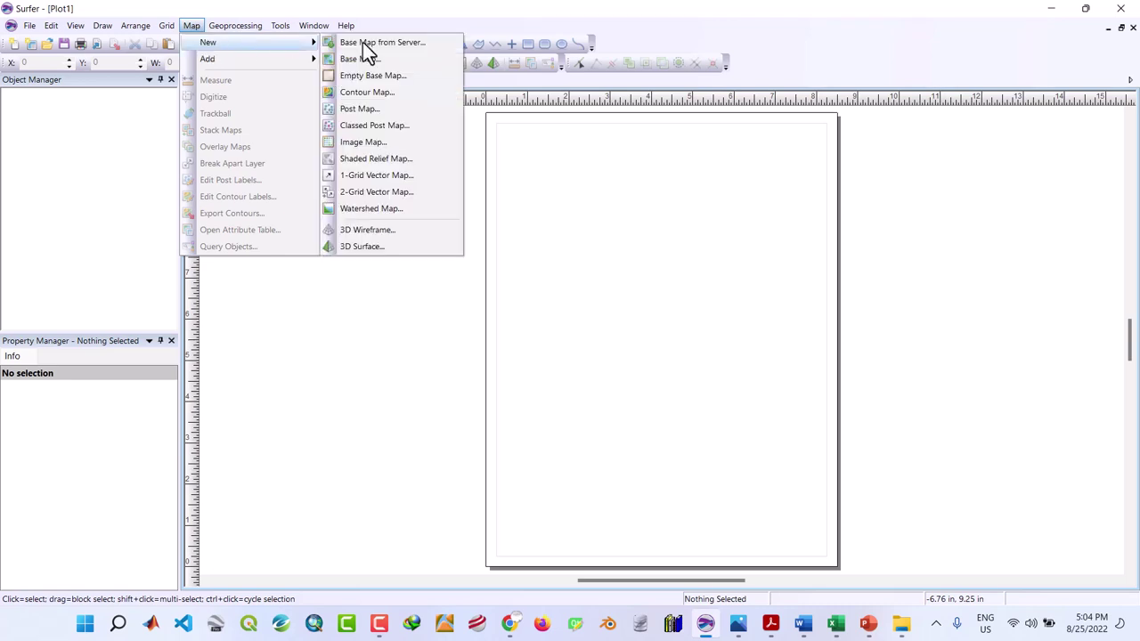
click(376, 98)
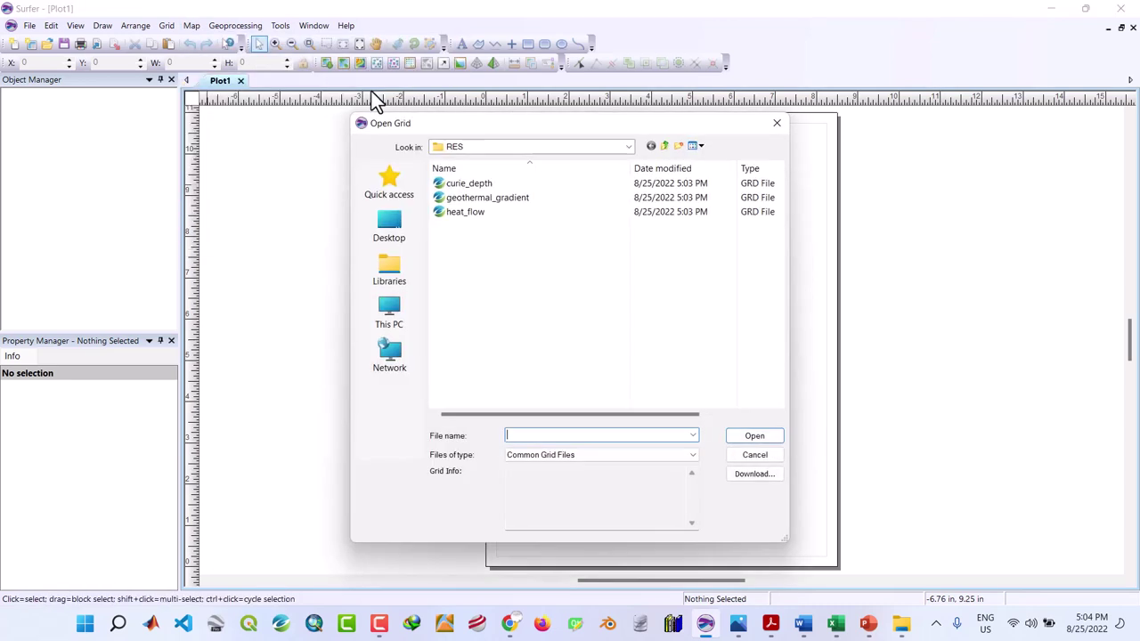
click(464, 185)
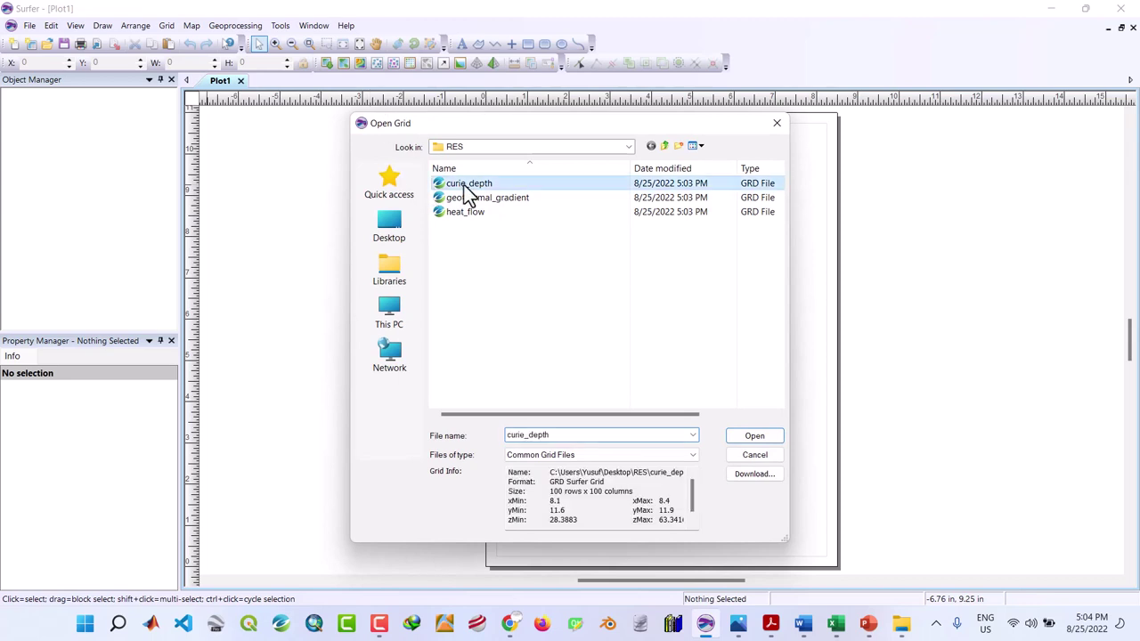
click(767, 438)
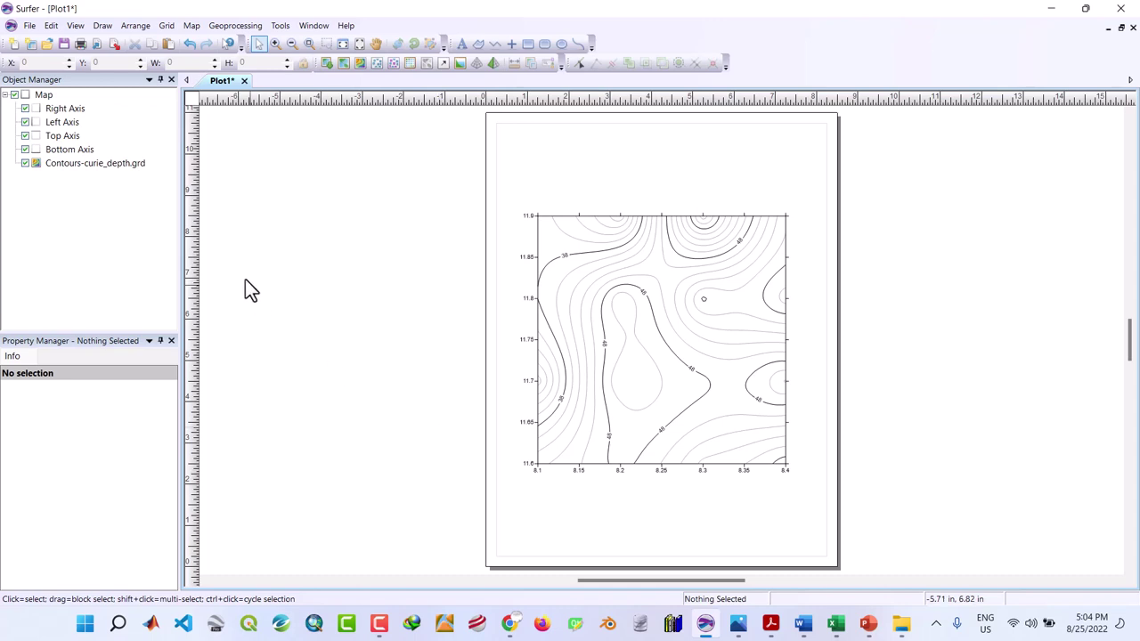
Fill the curie_depth contours using the Rainbow colormap preset.
click(104, 163)
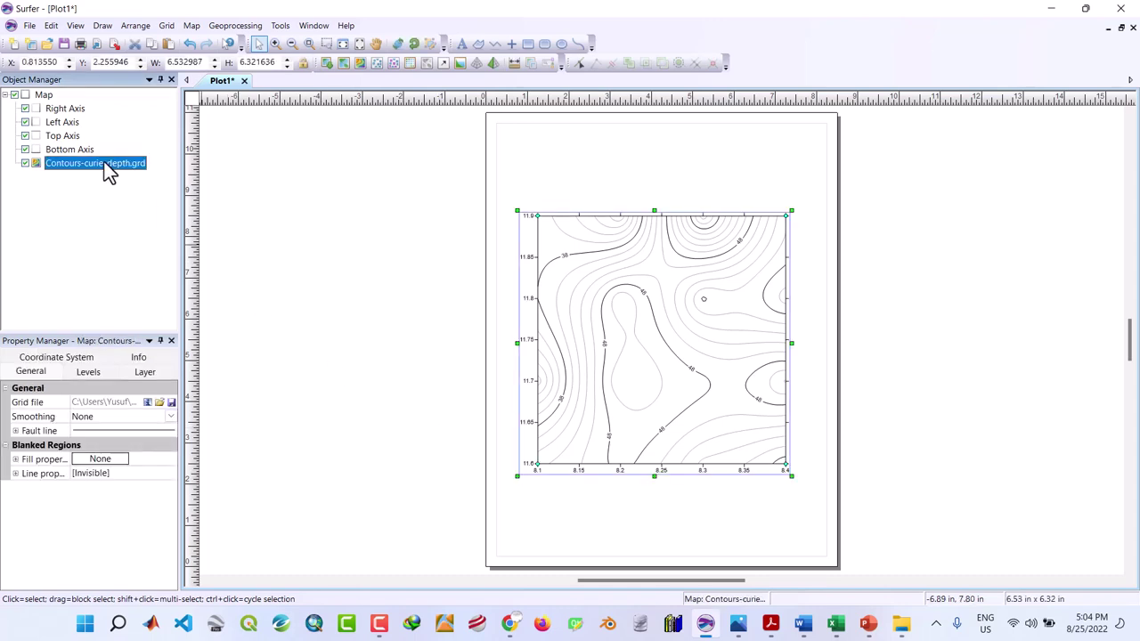
click(88, 372)
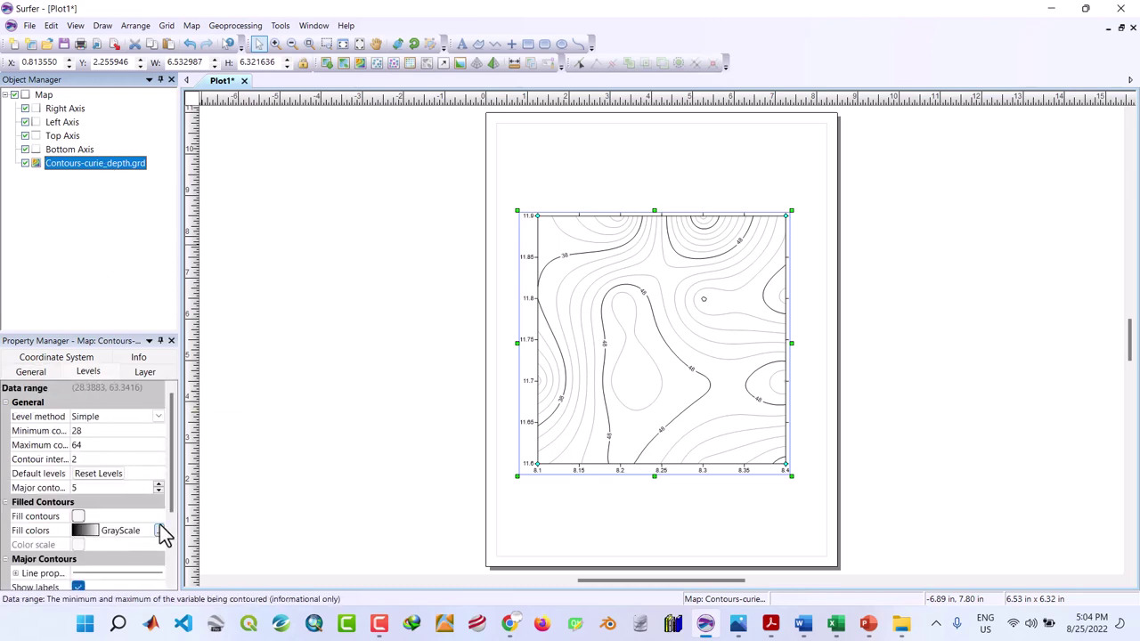
click(160, 531)
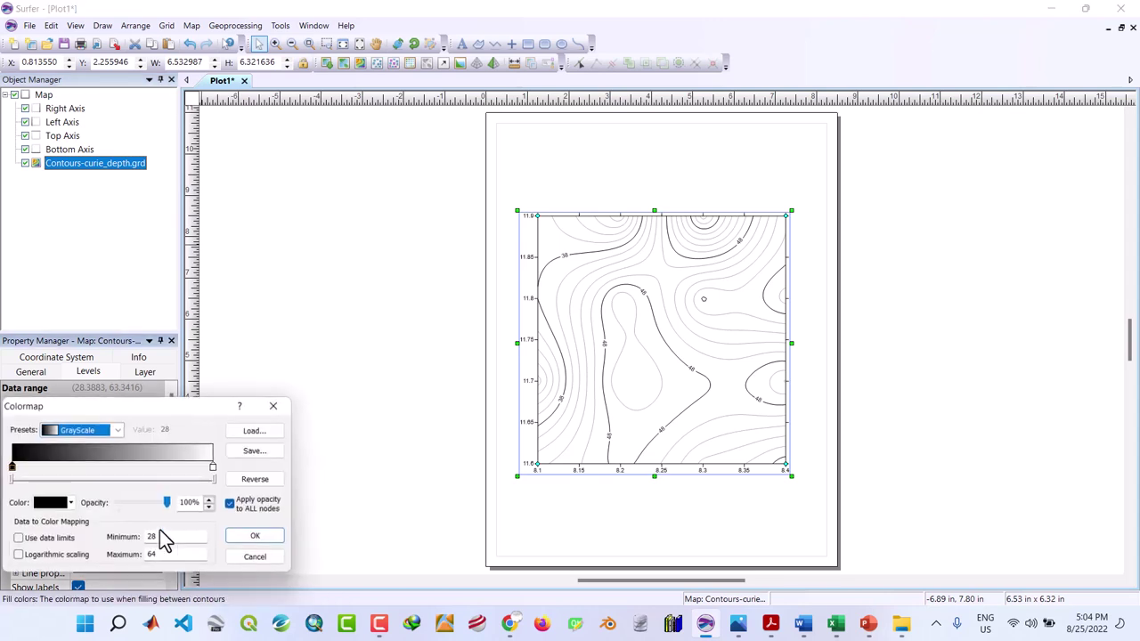
click(118, 431)
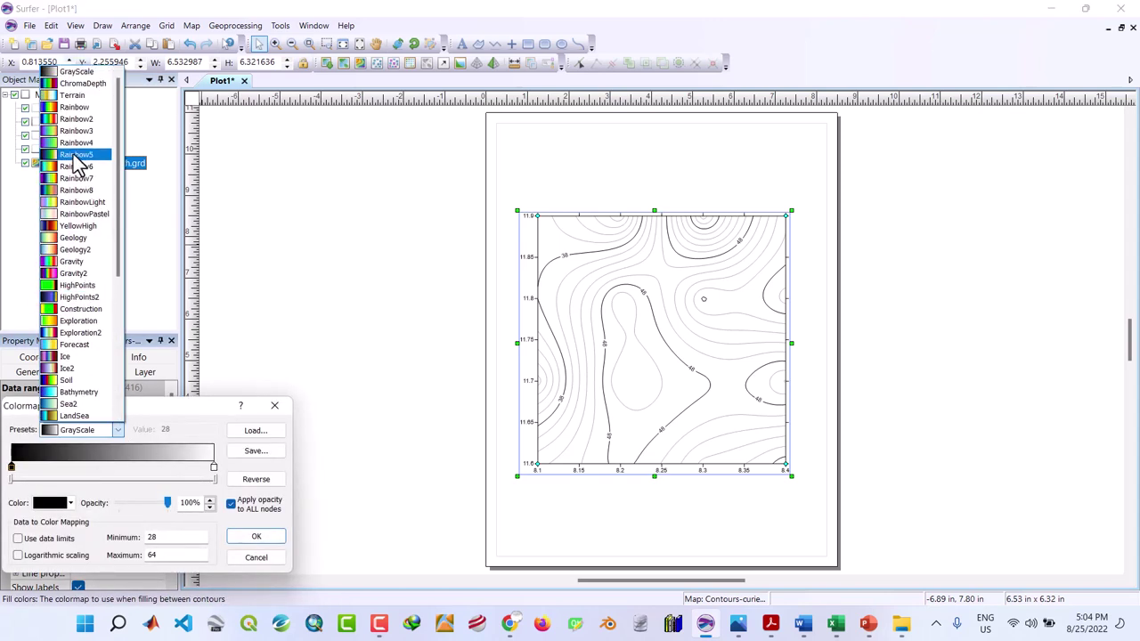
click(59, 109)
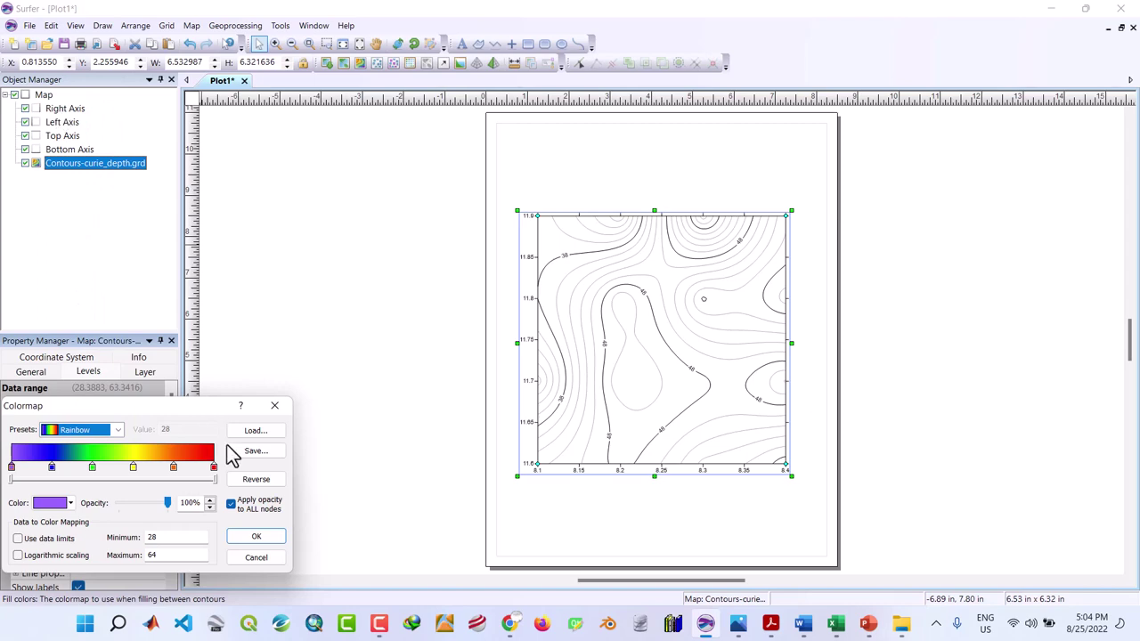
click(256, 540)
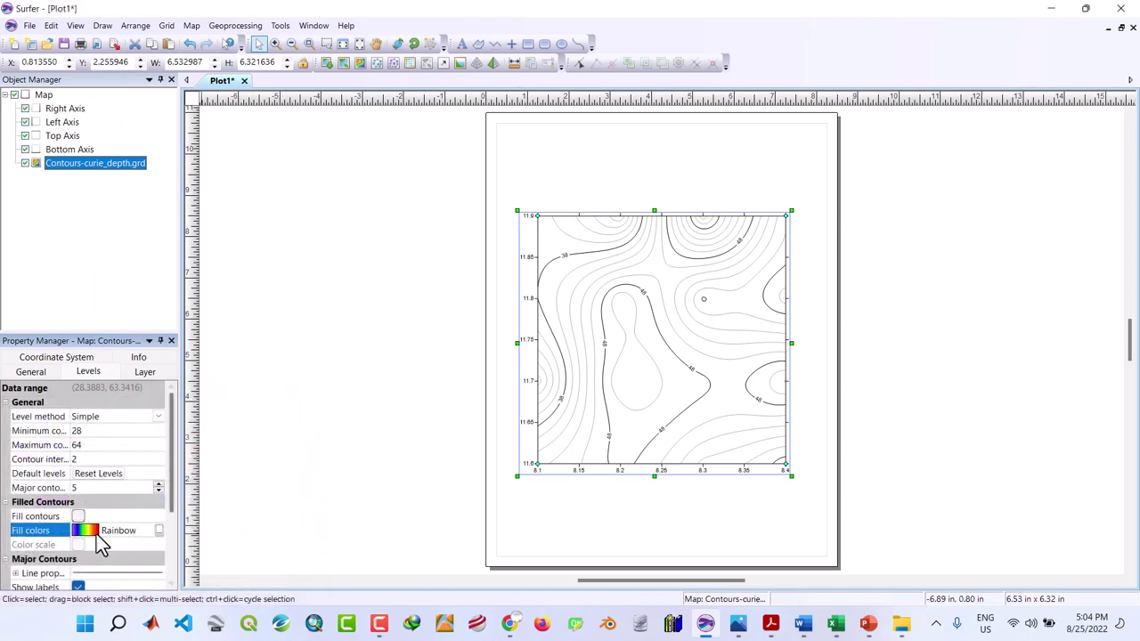
click(78, 518)
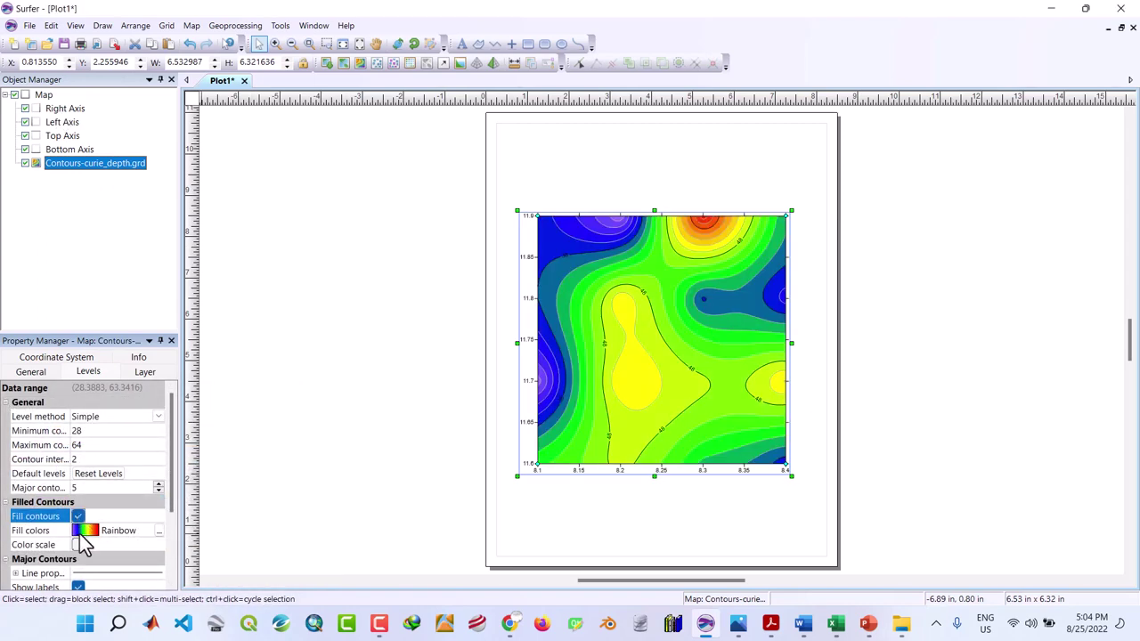
Add a color scale to the curie_depth contour map and show labels on its minor contours.
click(78, 545)
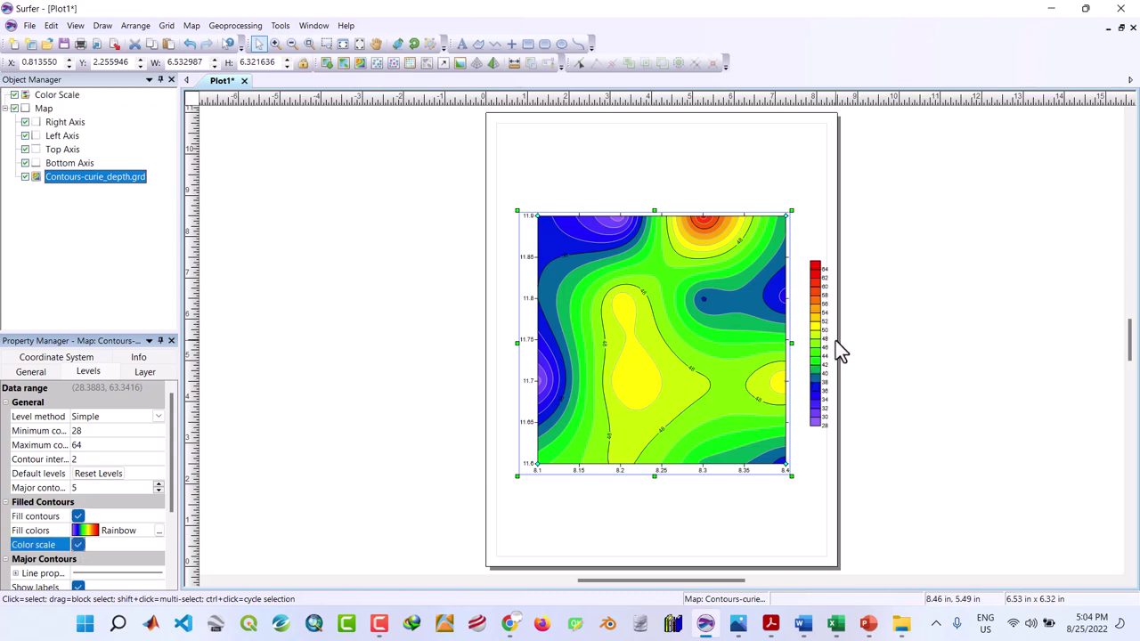
click(171, 587)
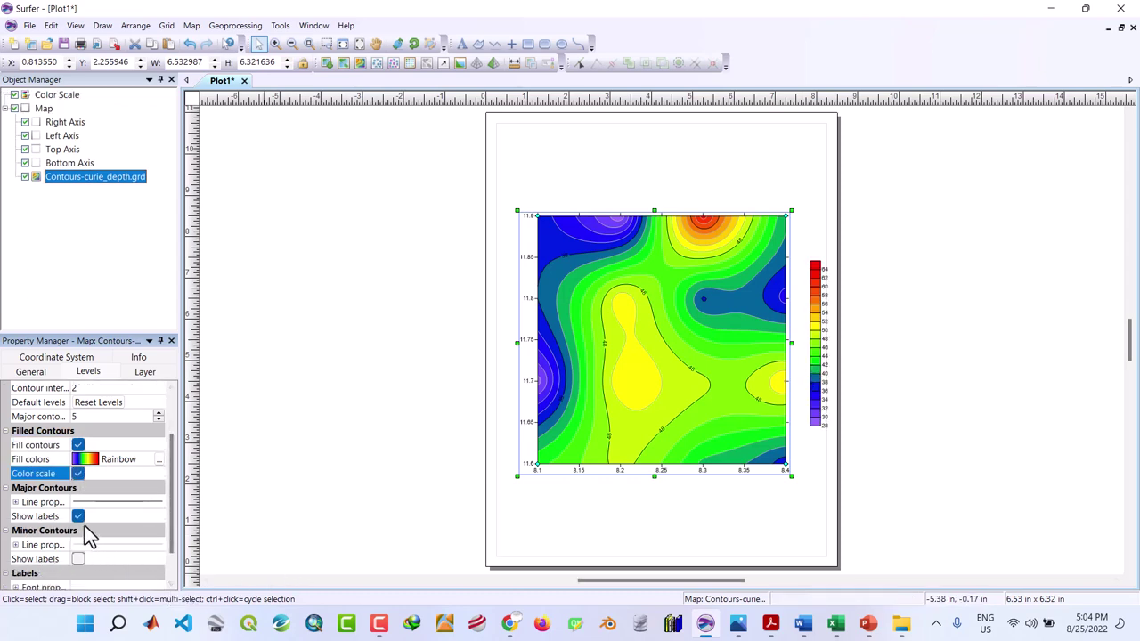
click(78, 560)
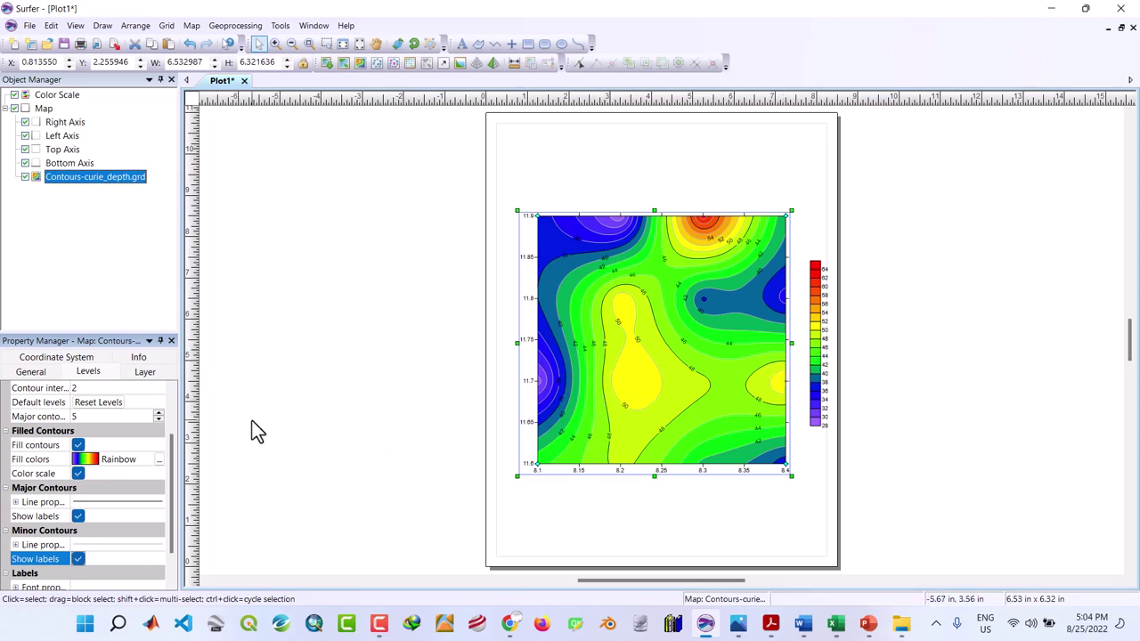
Give the color scale the title "km" and position it at the top of the scale.
click(63, 96)
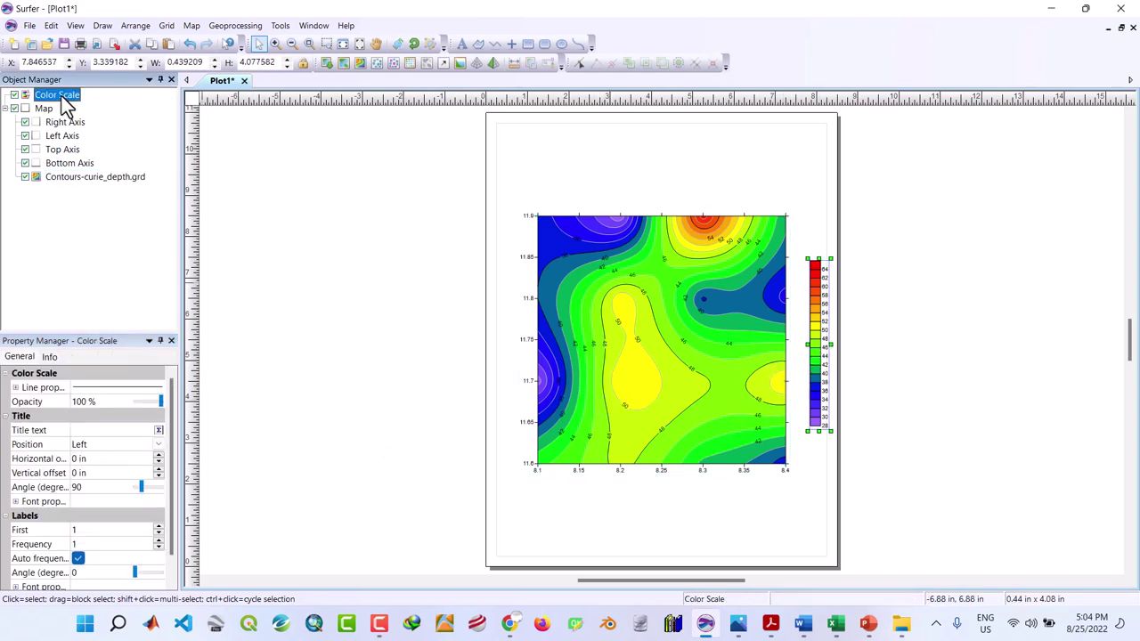
click(157, 444)
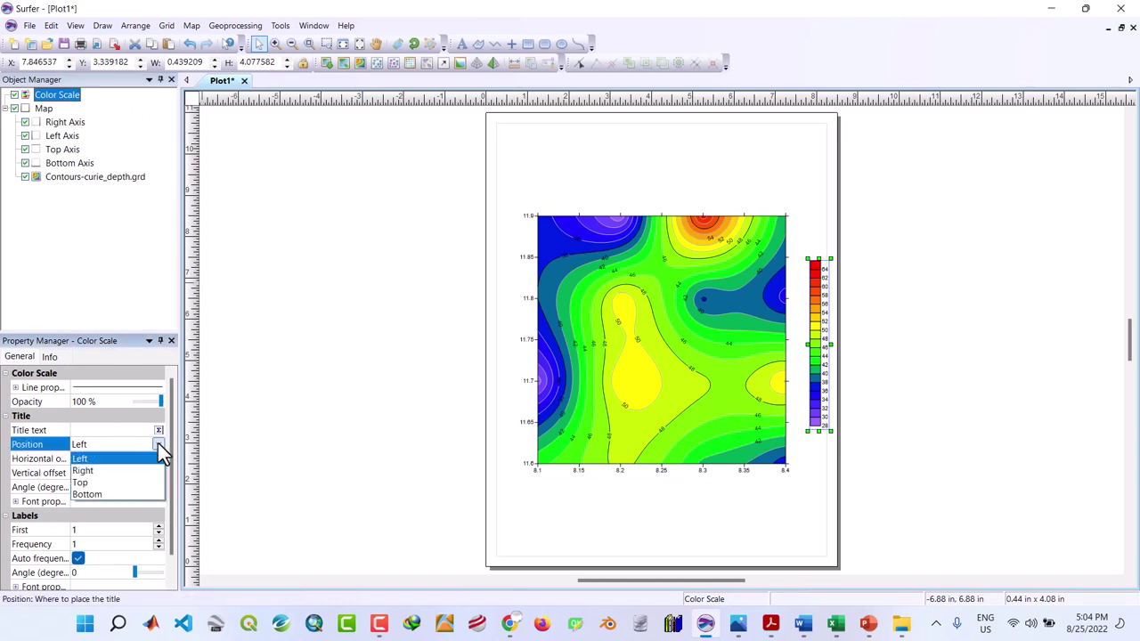
click(112, 482)
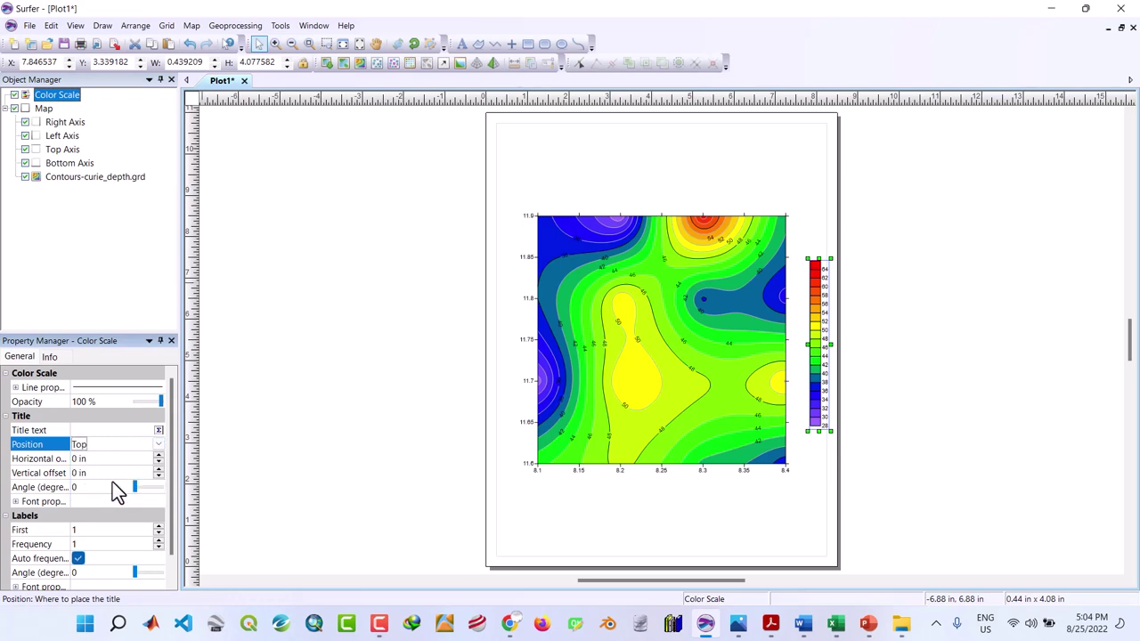
click(131, 431)
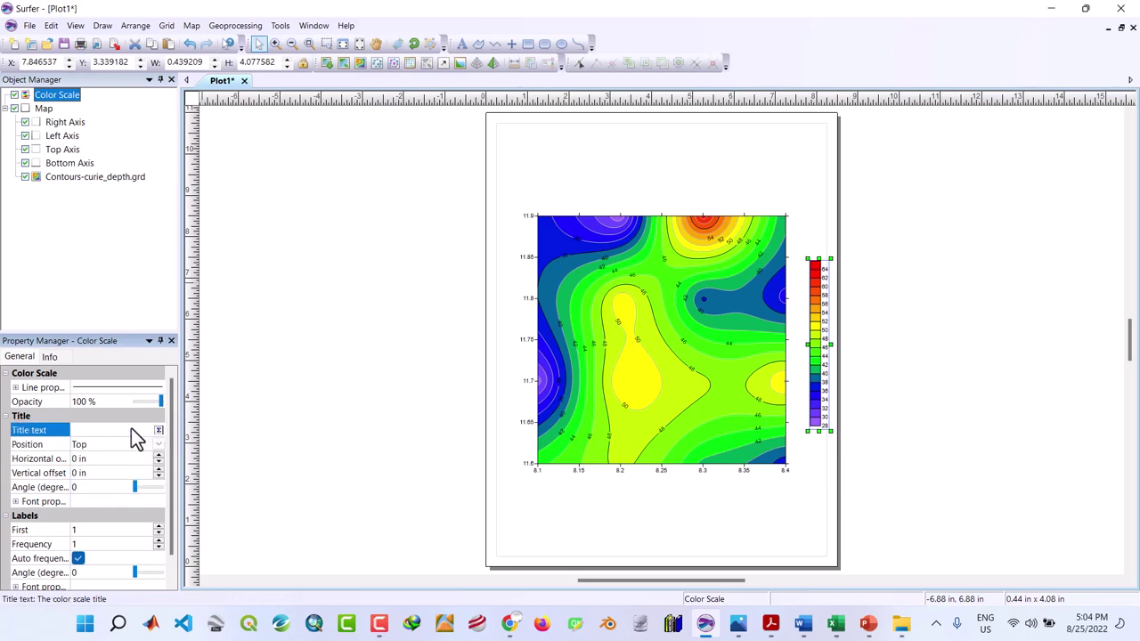
text(km)
Make the color scale's title 16-point bold and move the color scale slightly closer to the map.
click(16, 503)
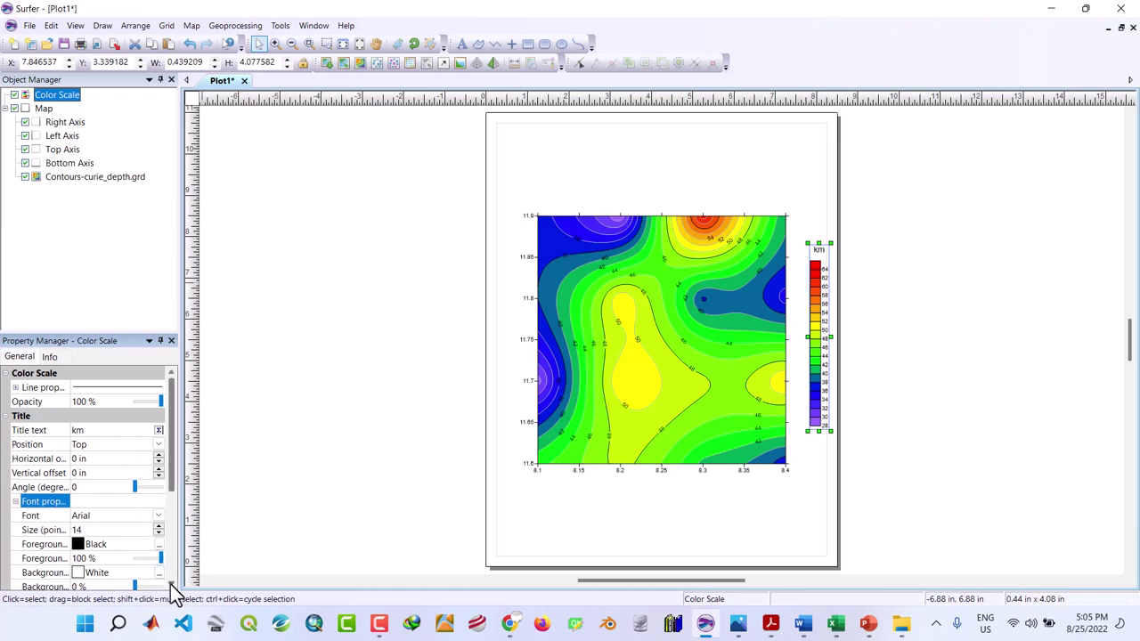
scroll(170, 586, down, 2)
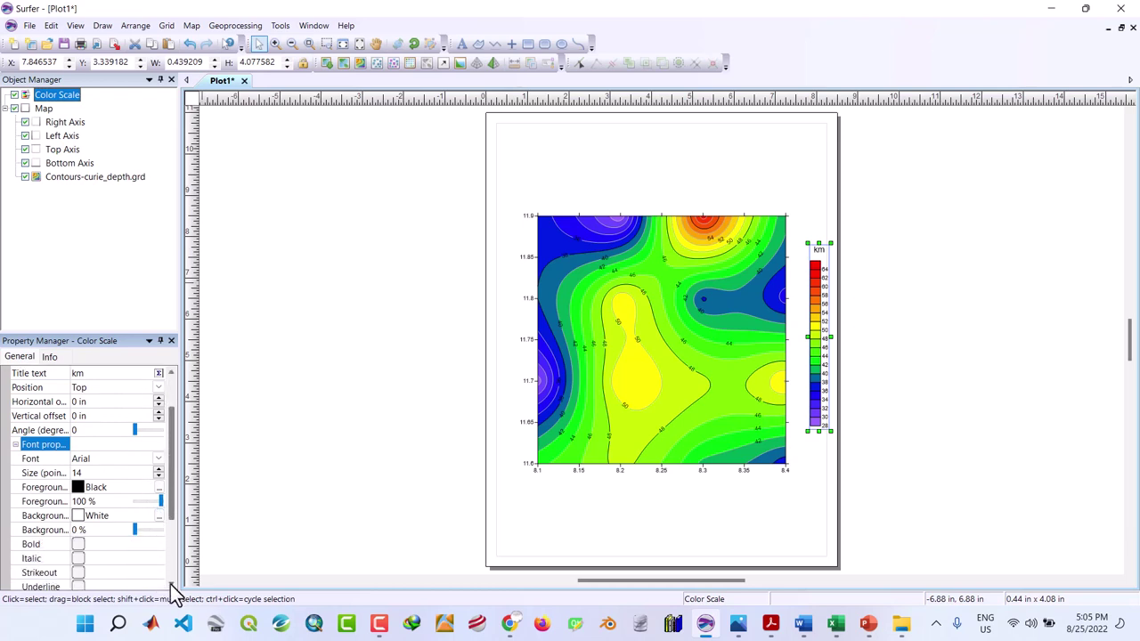
double_click(158, 470)
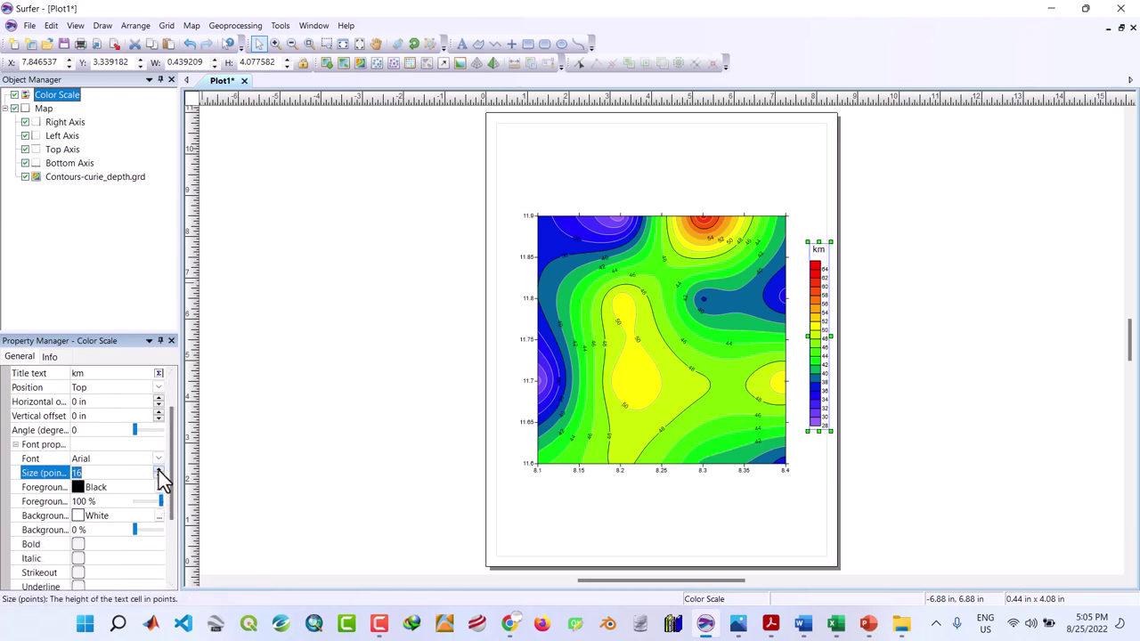
click(79, 546)
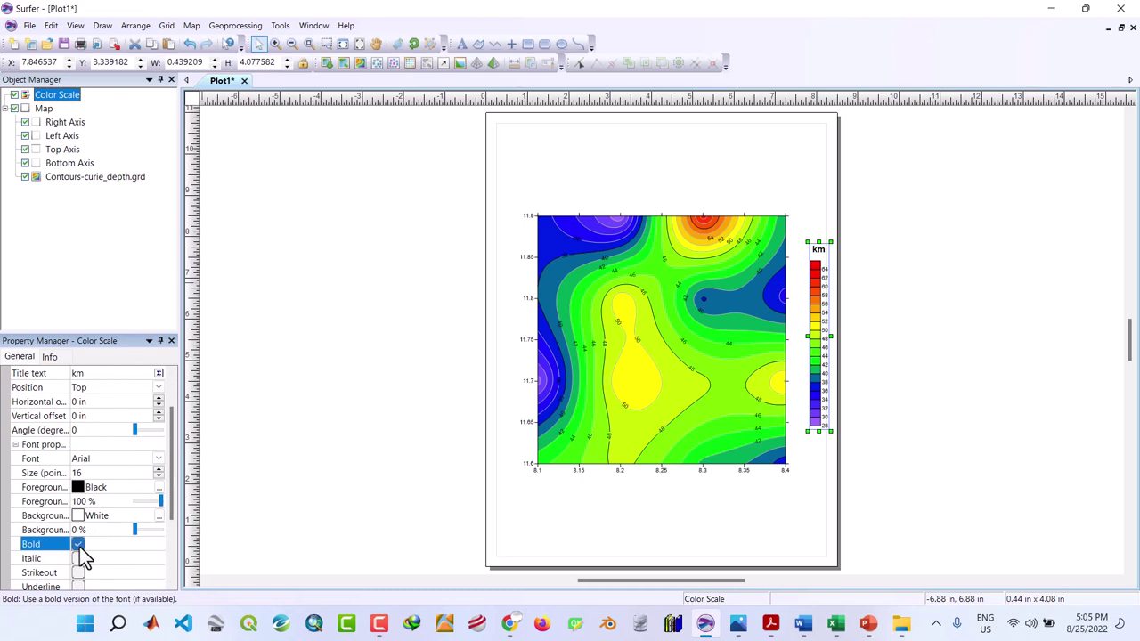
click(822, 331)
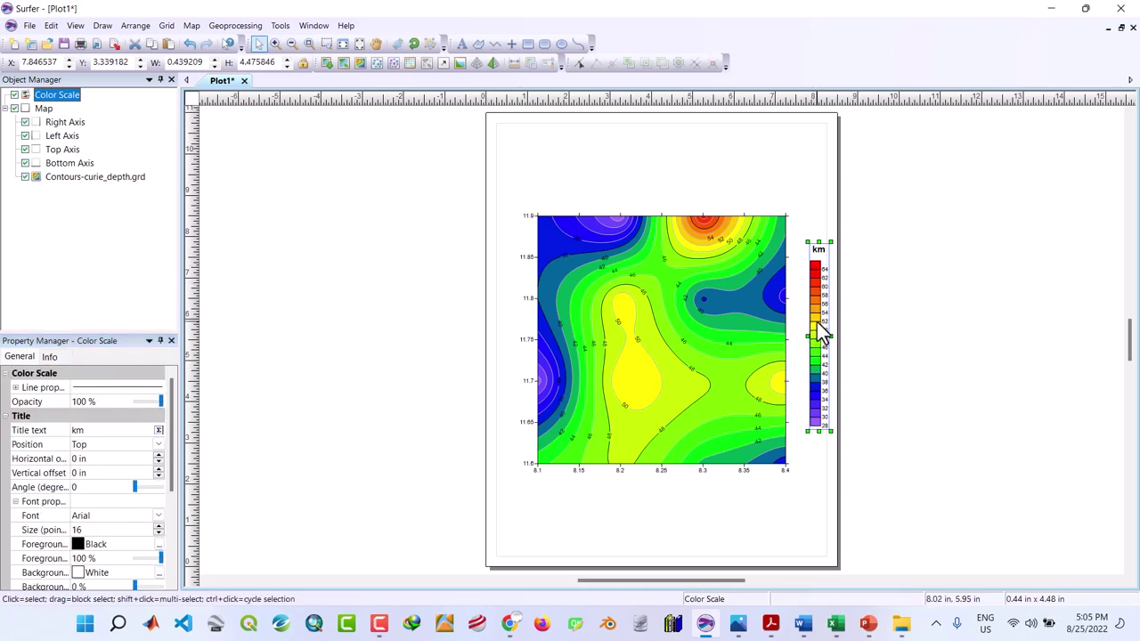
mouse_move(819, 330)
mouse_down()
mouse_move(797, 321)
mouse_move(807, 321)
mouse_up()
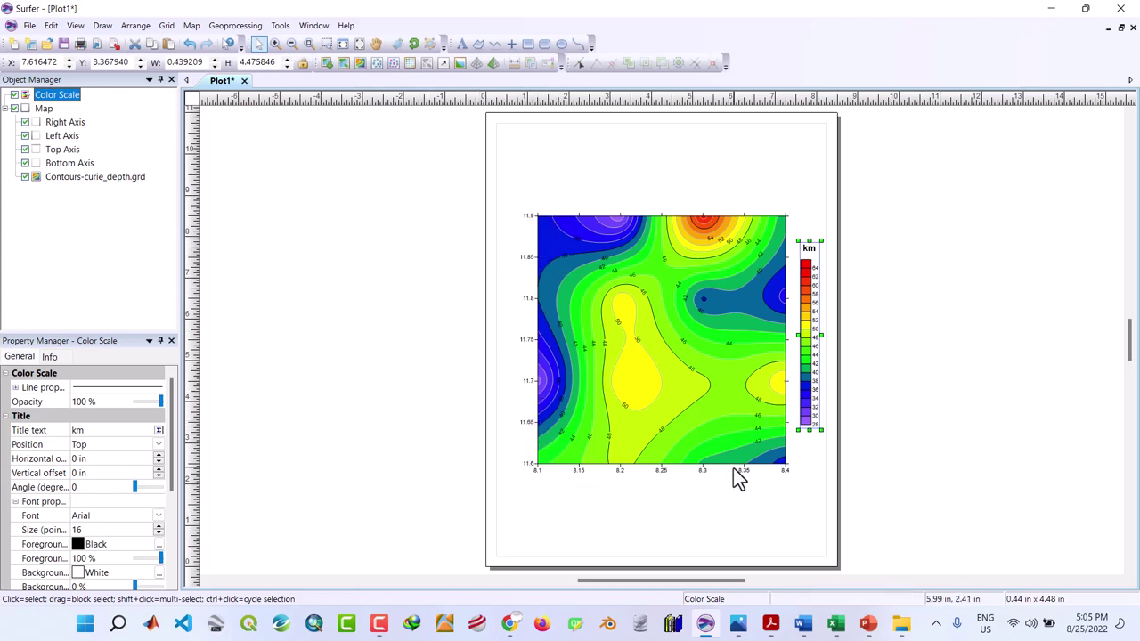
Title the map's left axis "Latitude 0N" with the 0 as a superscript degree mark.
click(58, 138)
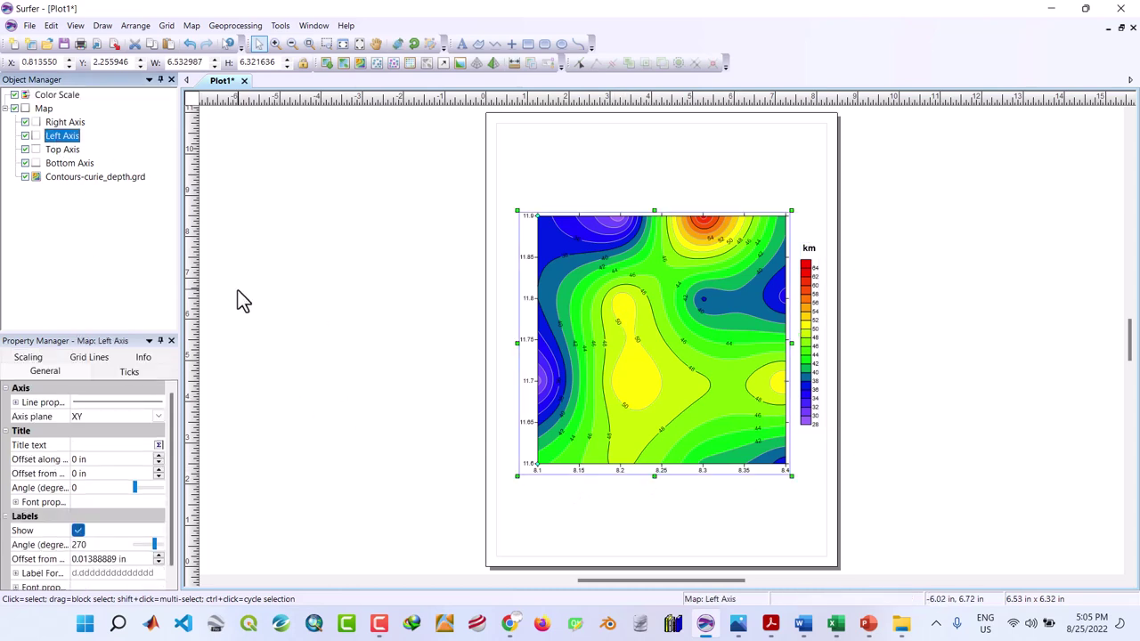
click(104, 446)
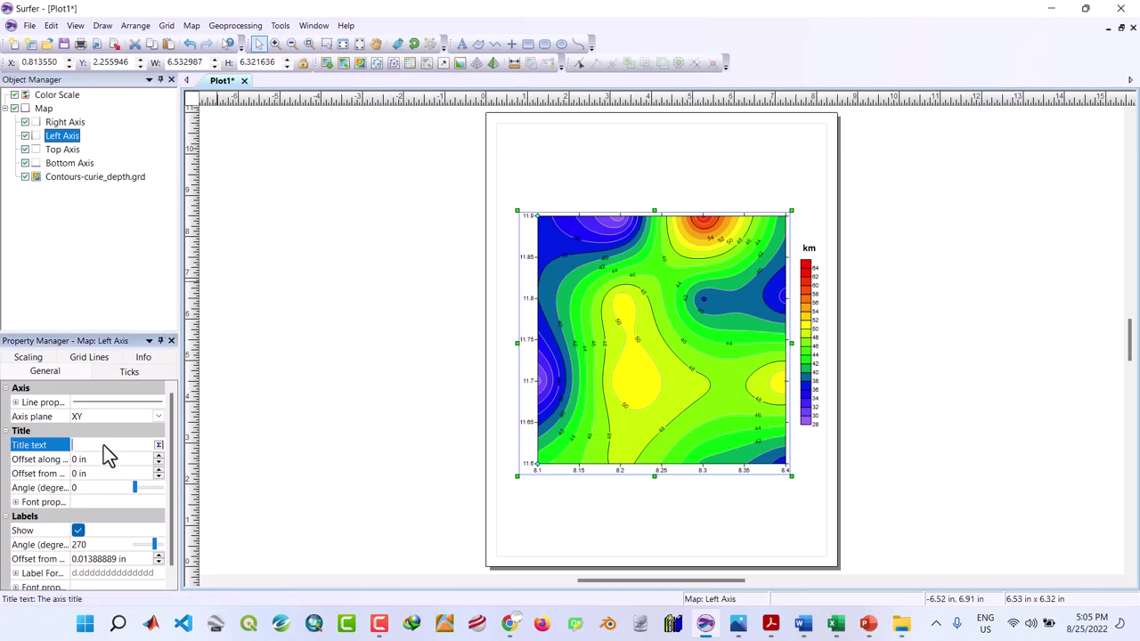
click(159, 448)
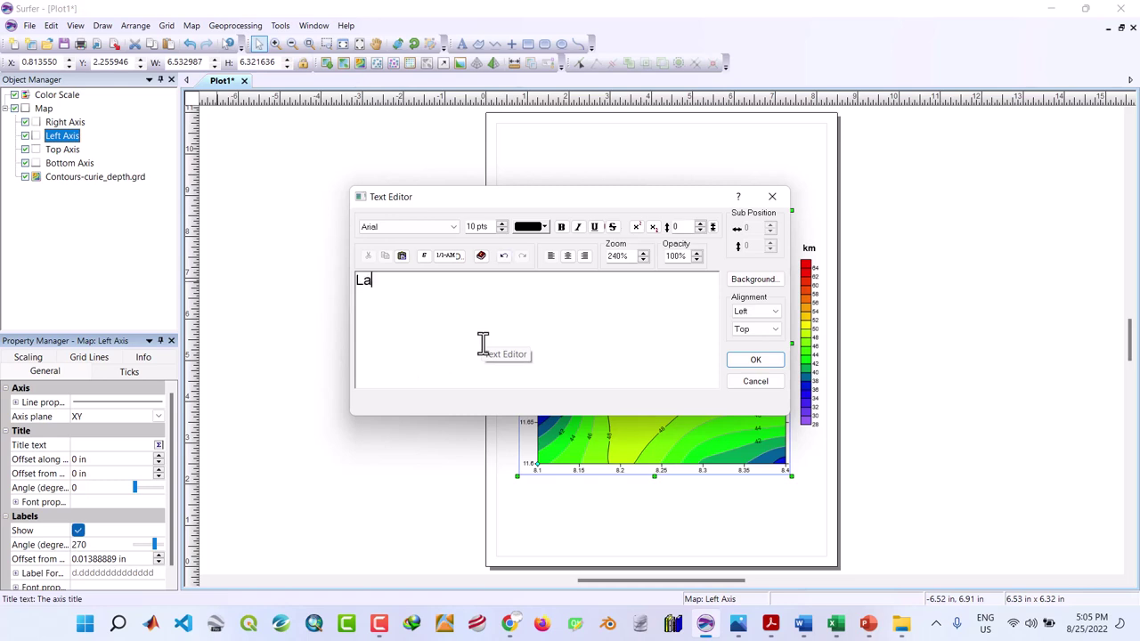
text(Latitude (N)
click(414, 281)
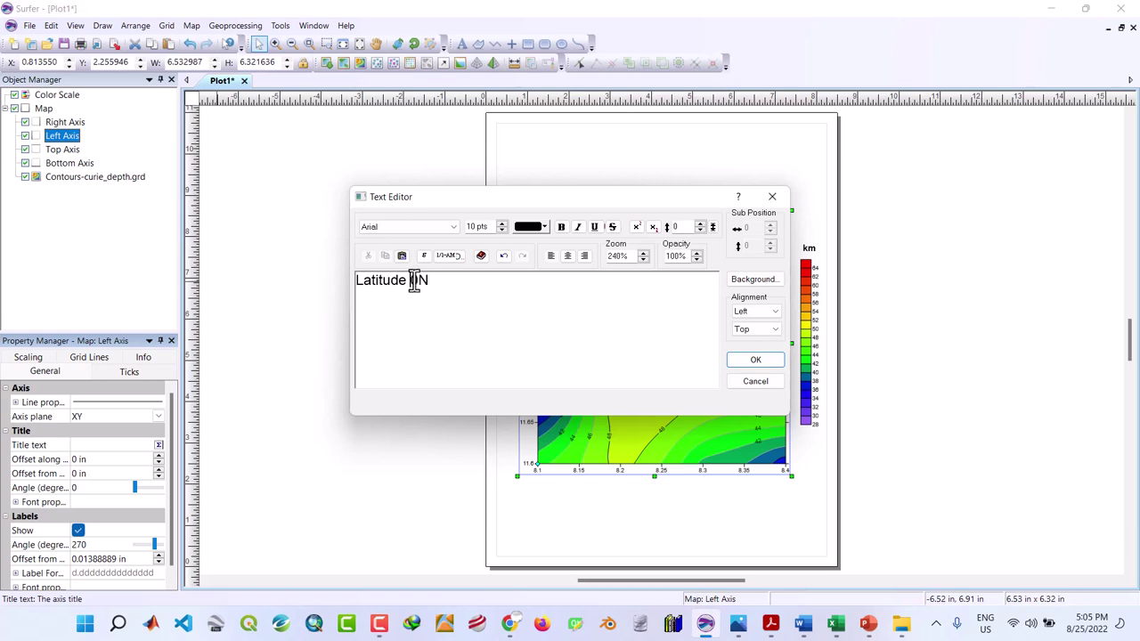
double_click(414, 282)
click(636, 228)
click(747, 362)
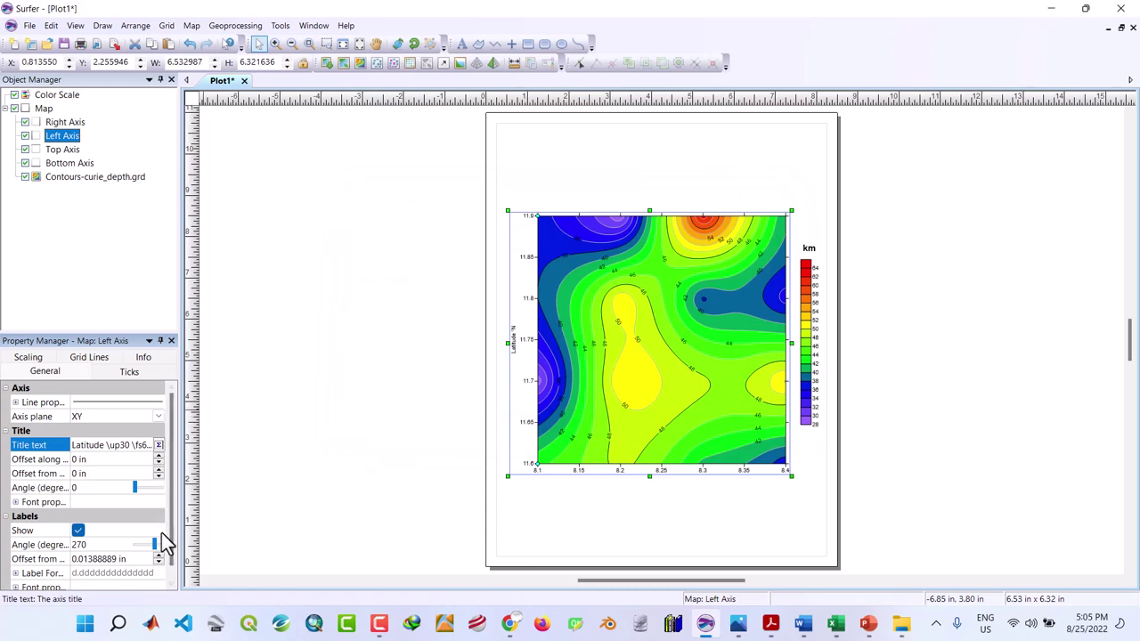
Set the left axis title's font to 16 points and bold.
click(172, 586)
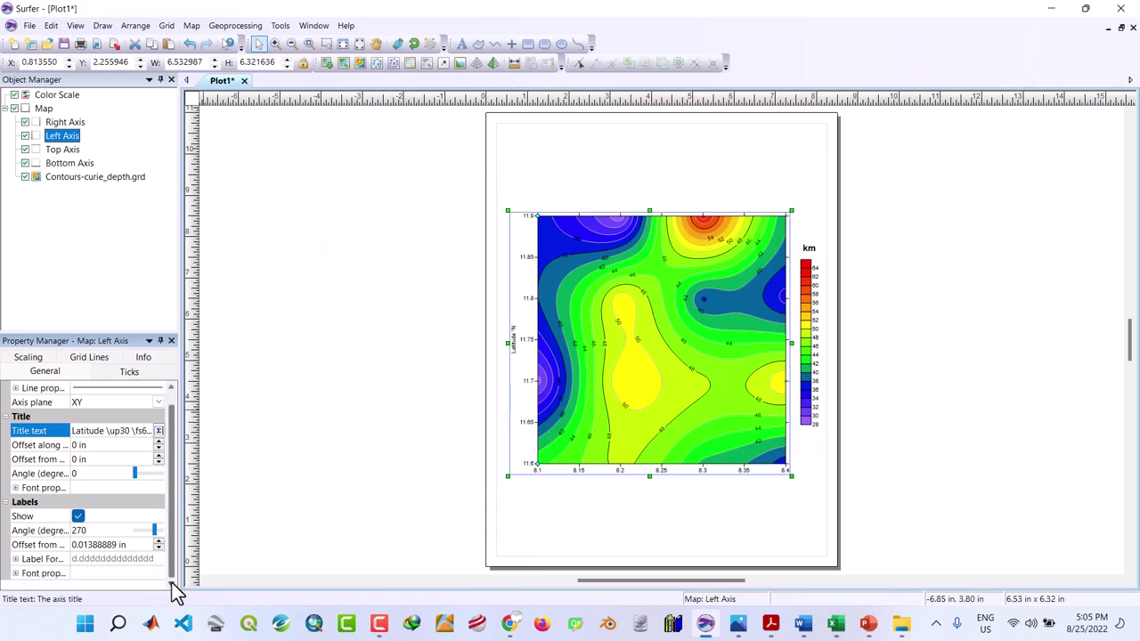
click(15, 489)
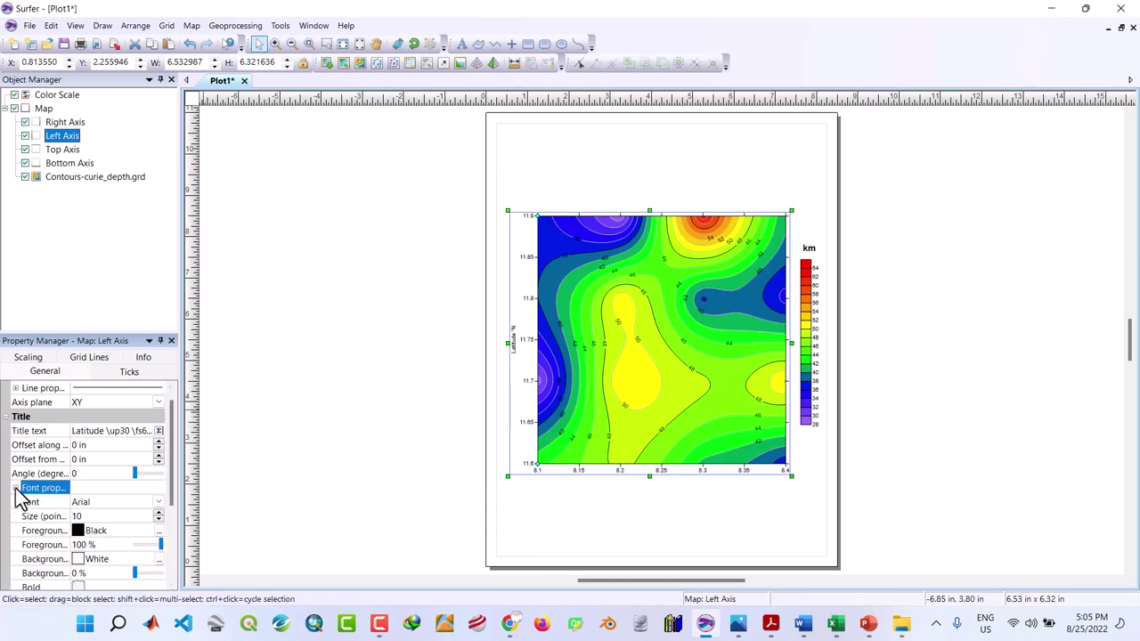
click(157, 514)
click(158, 514)
click(158, 514)
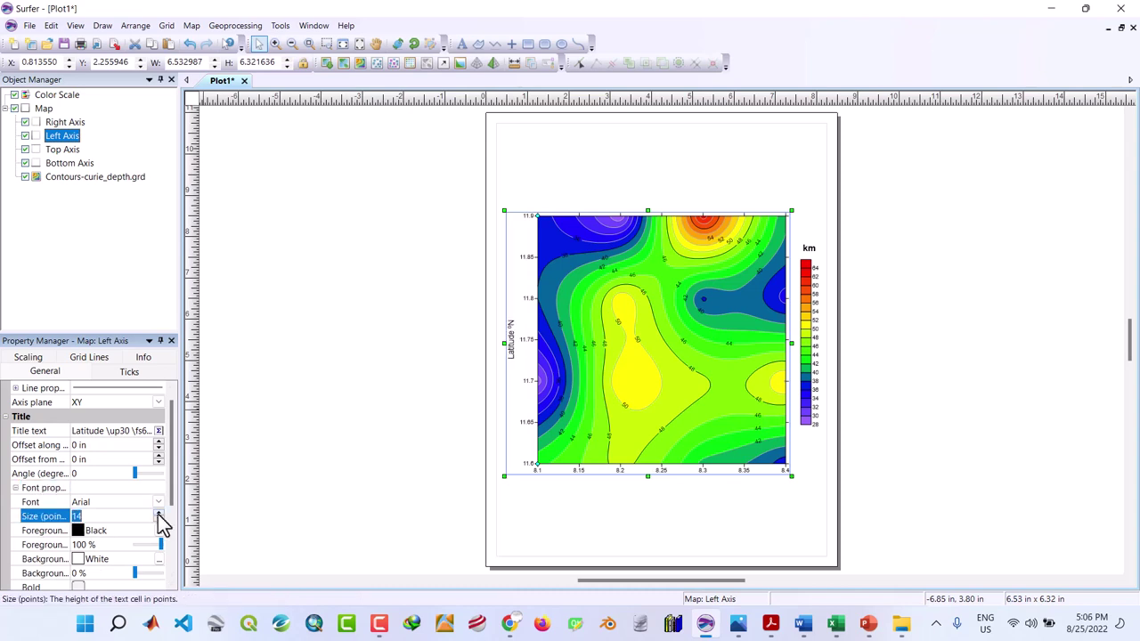
double_click(173, 586)
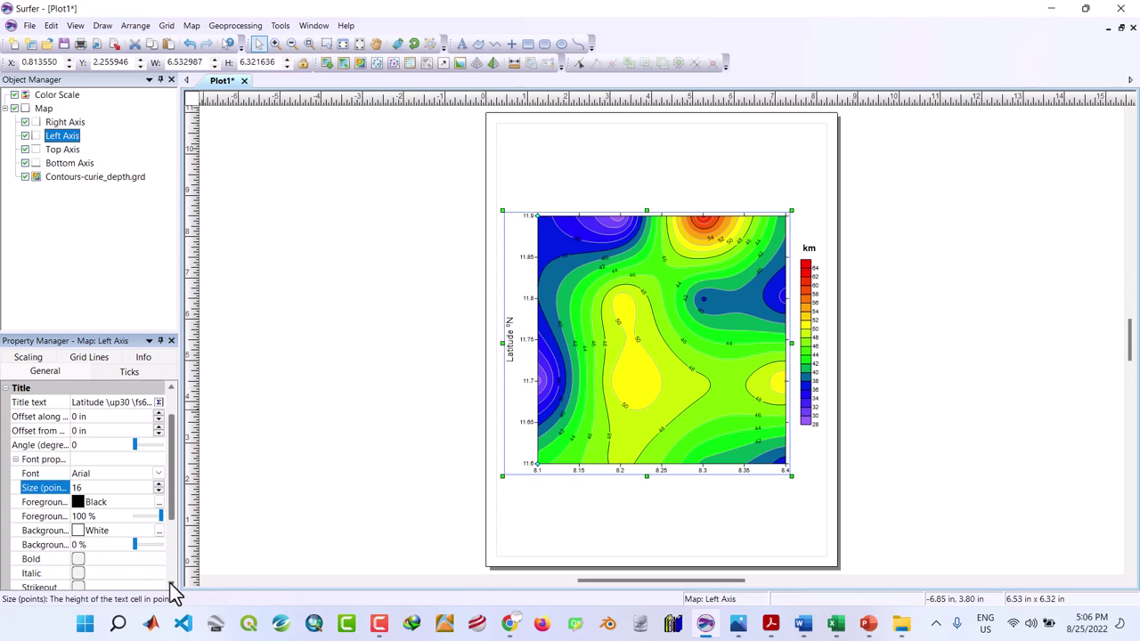
click(79, 559)
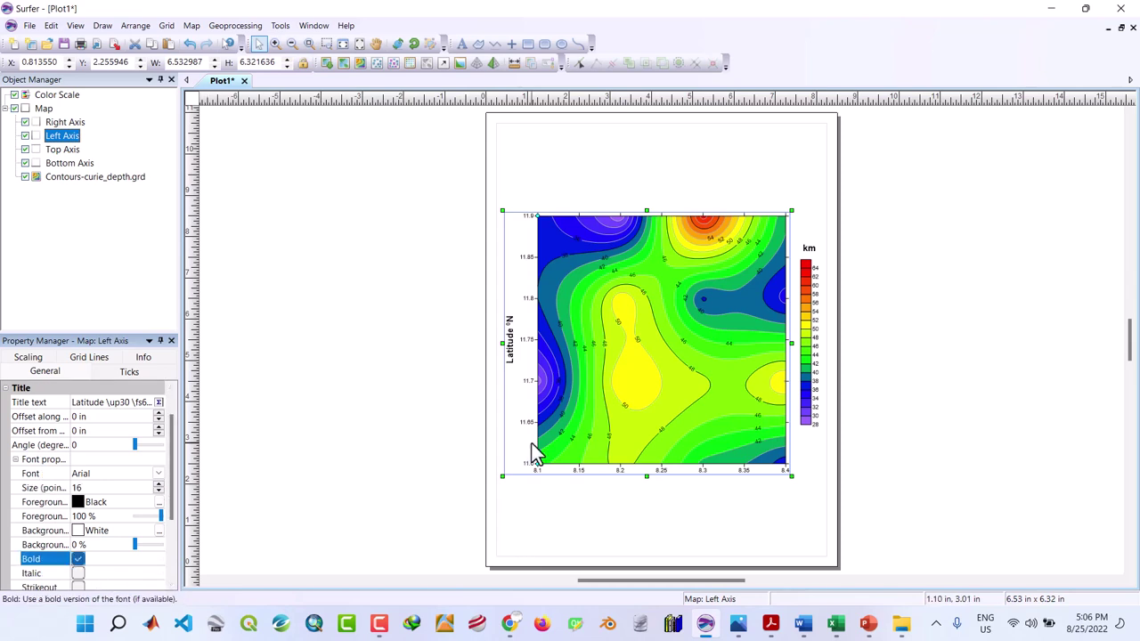
Set the left axis labels' font size to 14 points.
click(171, 585)
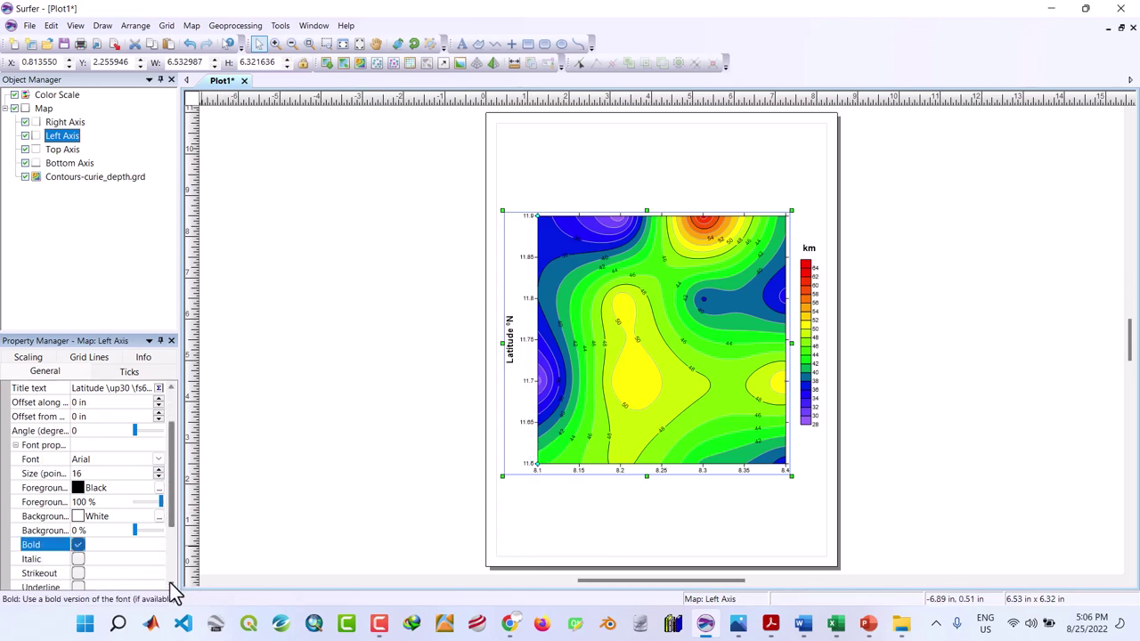
click(171, 585)
click(171, 585)
click(171, 586)
click(171, 586)
click(171, 585)
click(171, 585)
click(171, 585)
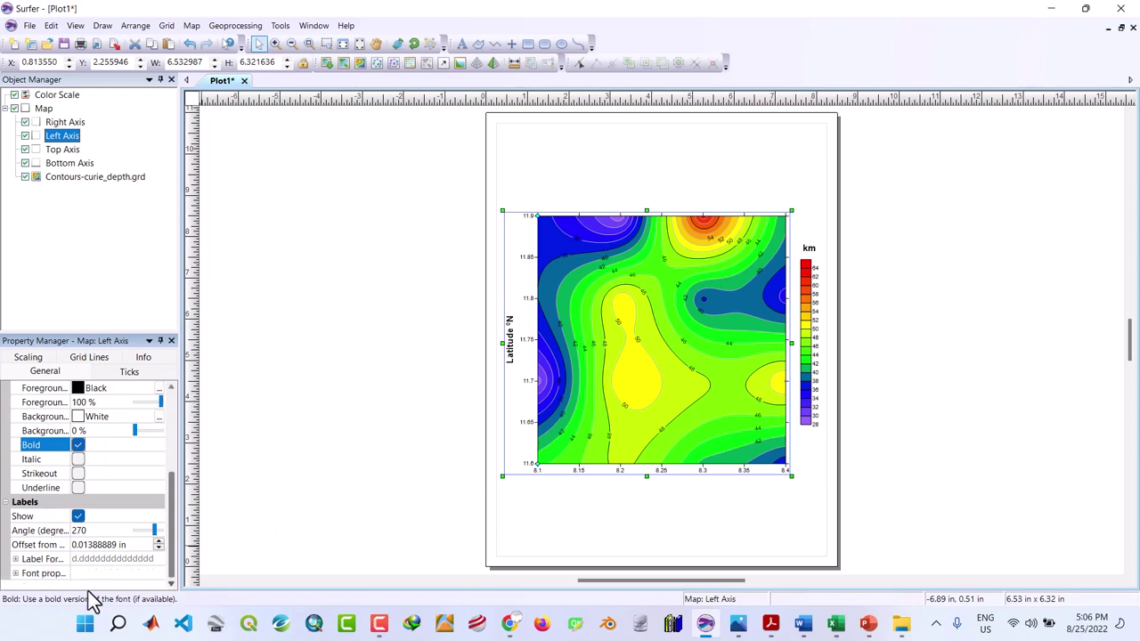
click(16, 575)
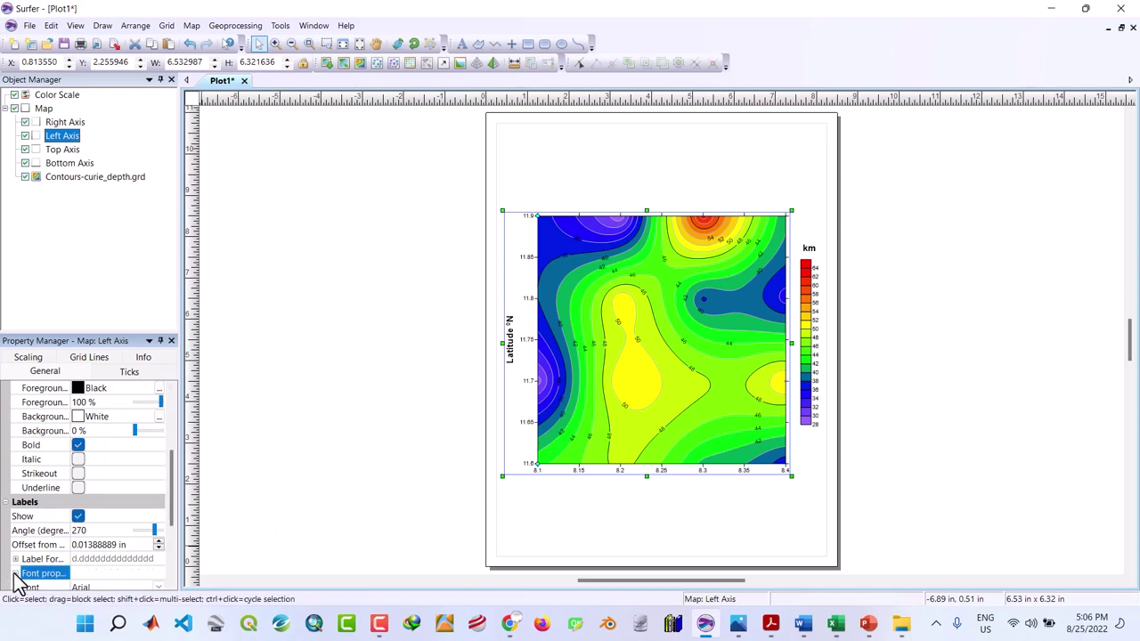
click(171, 585)
click(171, 586)
click(171, 585)
click(171, 585)
click(171, 585)
click(171, 585)
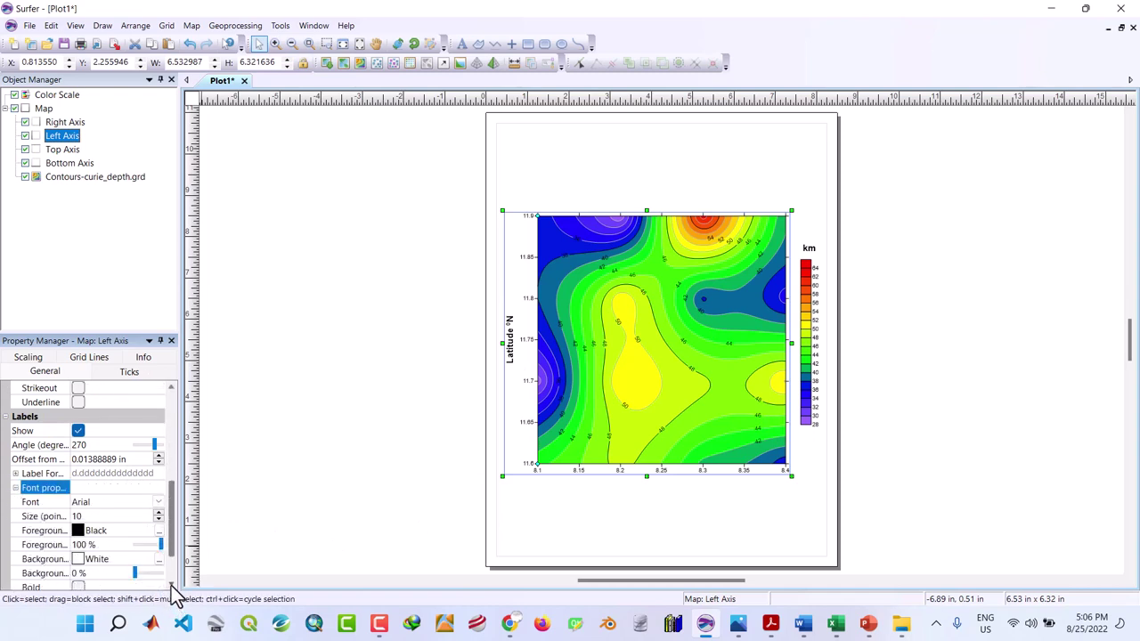
click(158, 513)
click(158, 513)
click(158, 513)
click(158, 513)
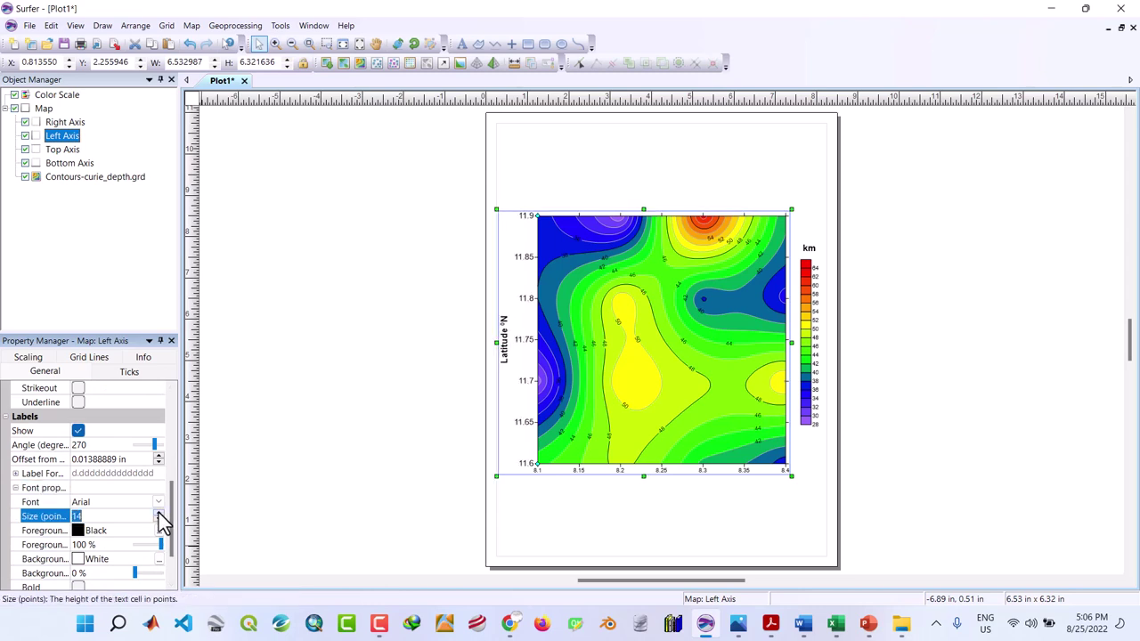
Title the map's bottom axis "Longitude 0E" with the 0 as a superscript degree mark.
click(71, 164)
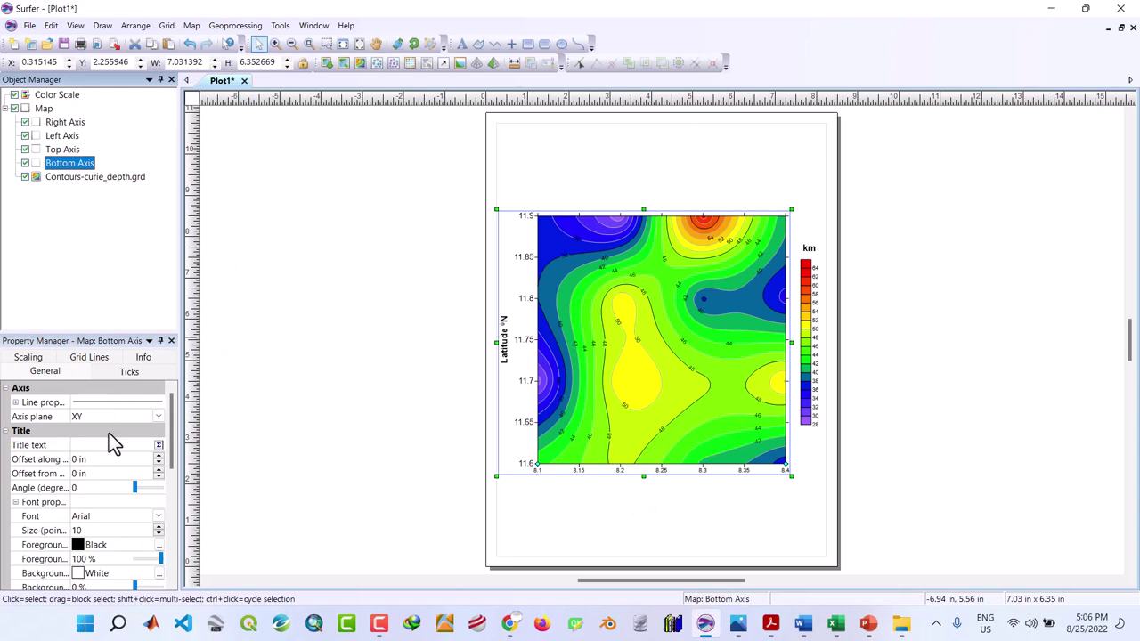
click(159, 445)
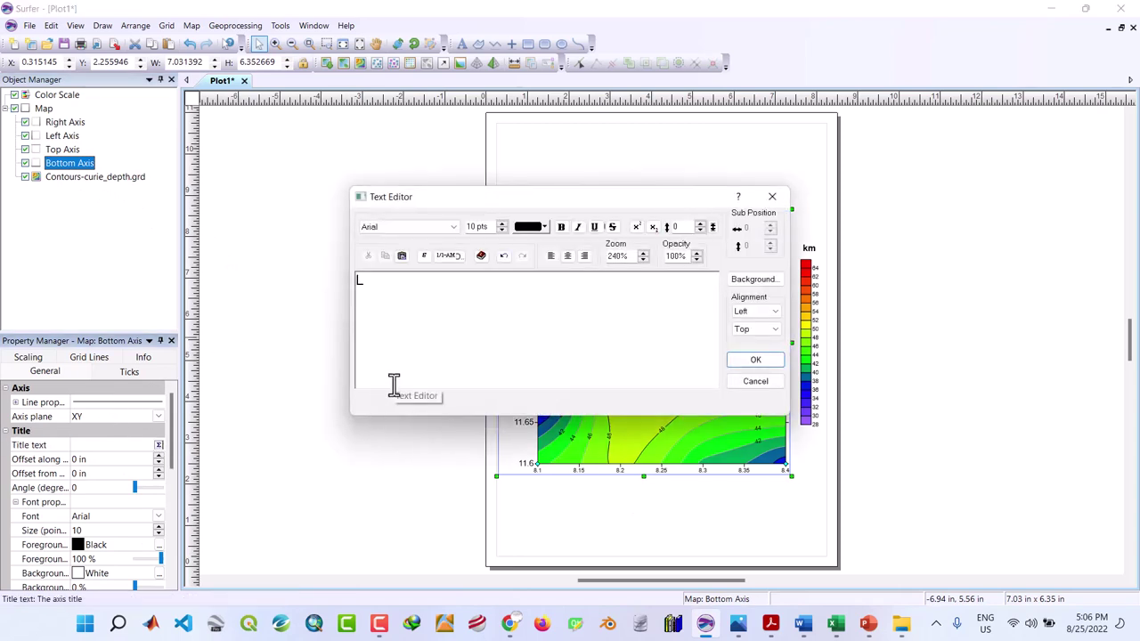
text(Longitude 0E)
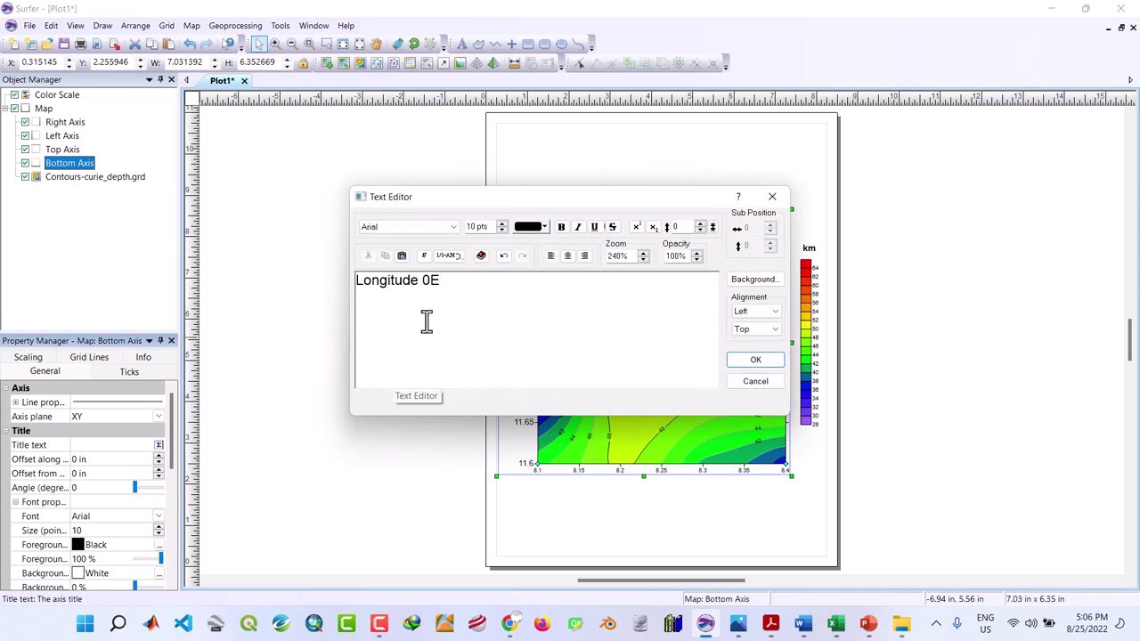
drag(423, 279, 432, 282)
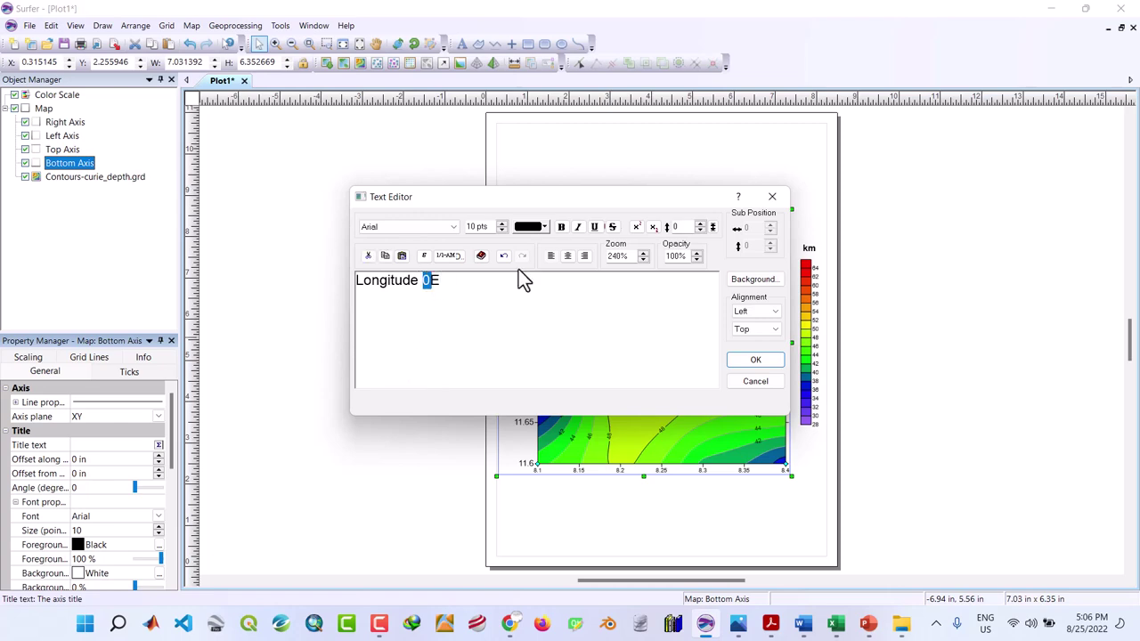
click(637, 228)
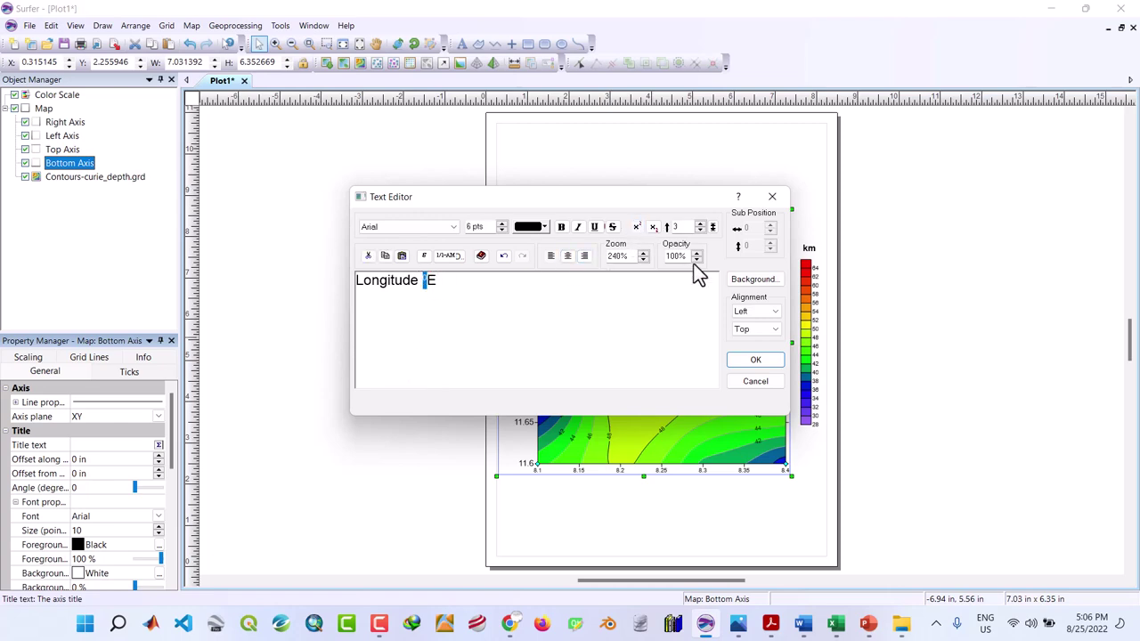
click(752, 362)
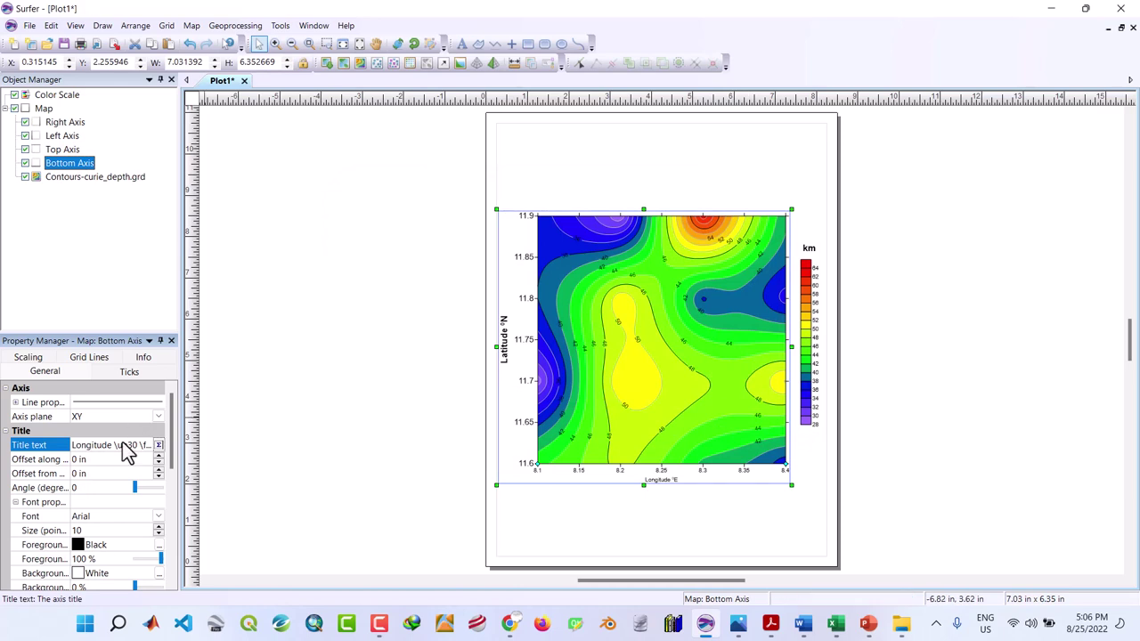
Set the bottom axis title's font to 16 points and bold.
click(159, 527)
click(160, 528)
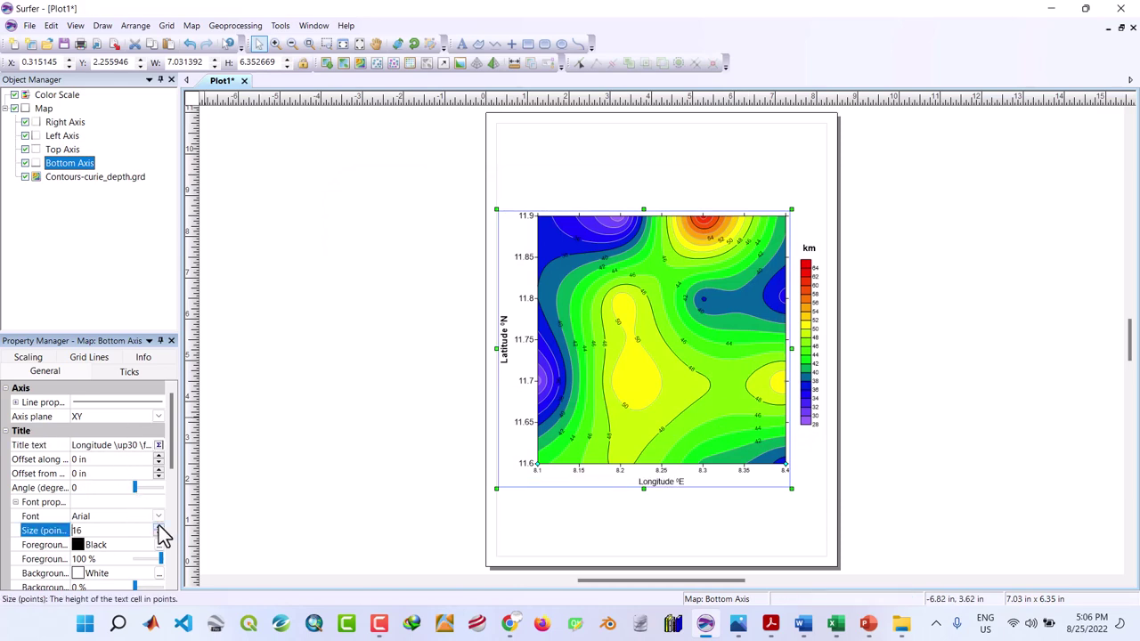
click(172, 585)
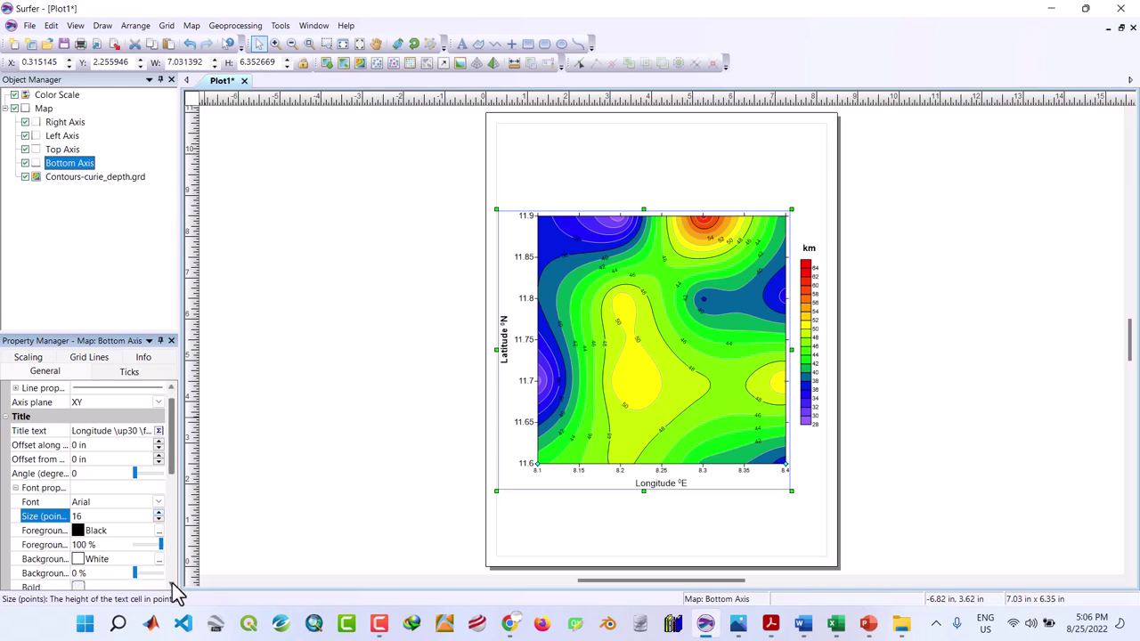
scroll(173, 586, down, 2)
click(79, 531)
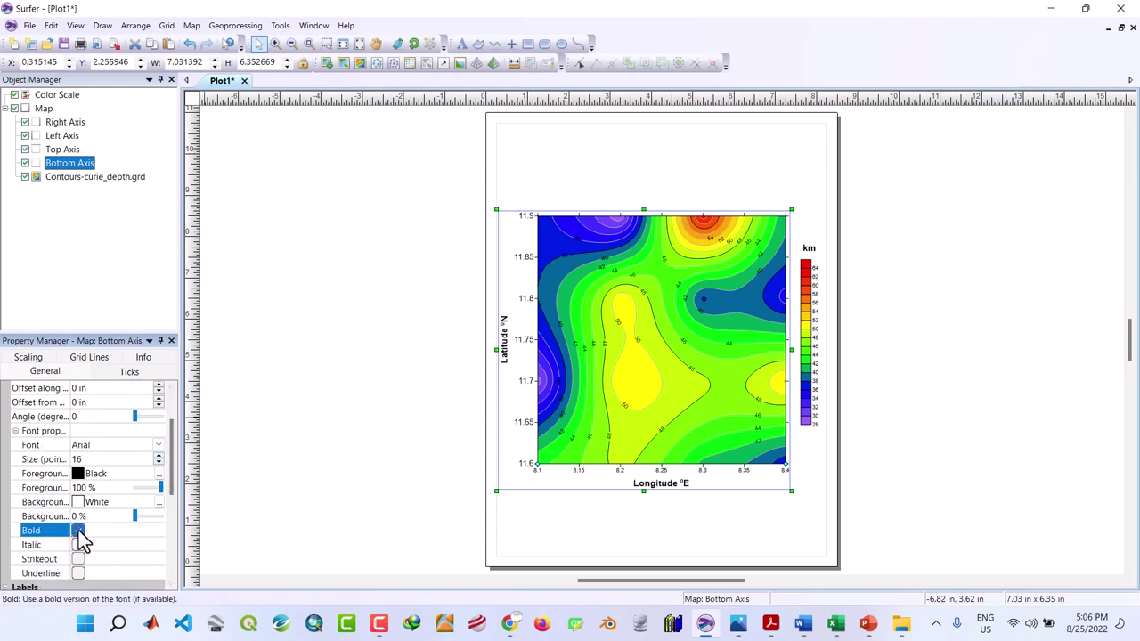
scroll(174, 590, down, 2)
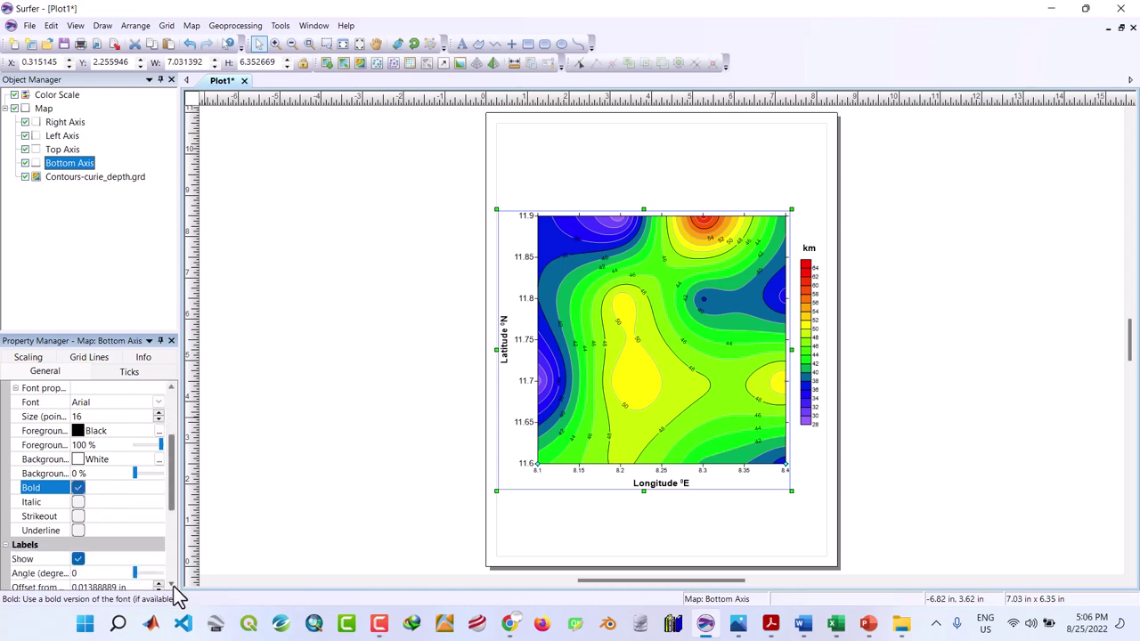
Set the bottom axis labels' font size to 14 points and deselect the axis.
scroll(175, 589, down, 4)
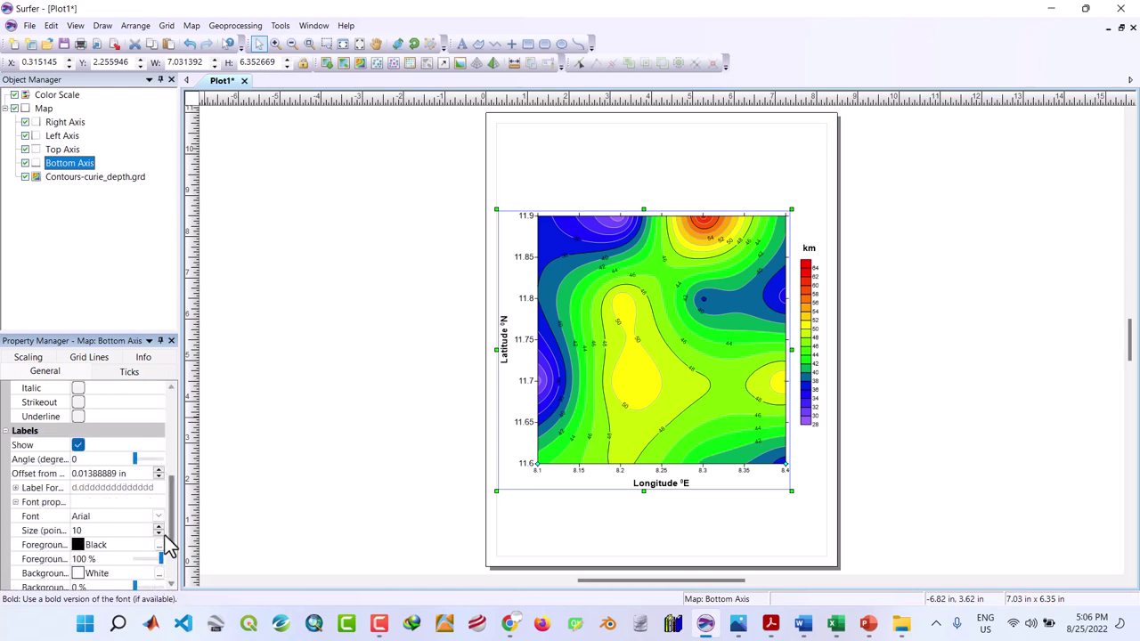
click(159, 528)
click(160, 529)
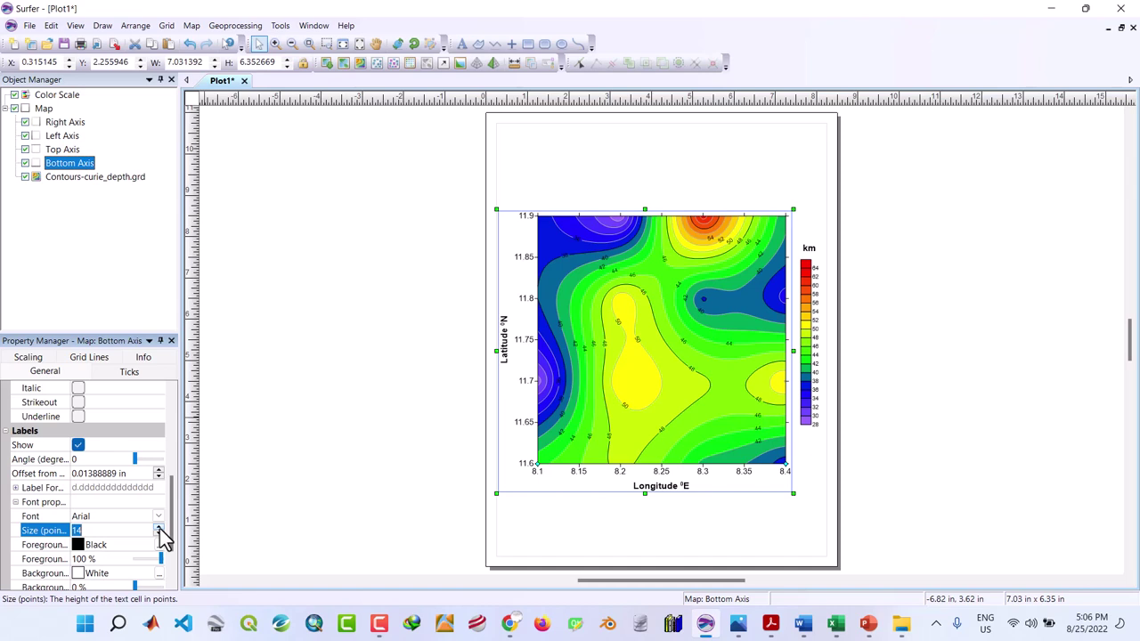
click(265, 350)
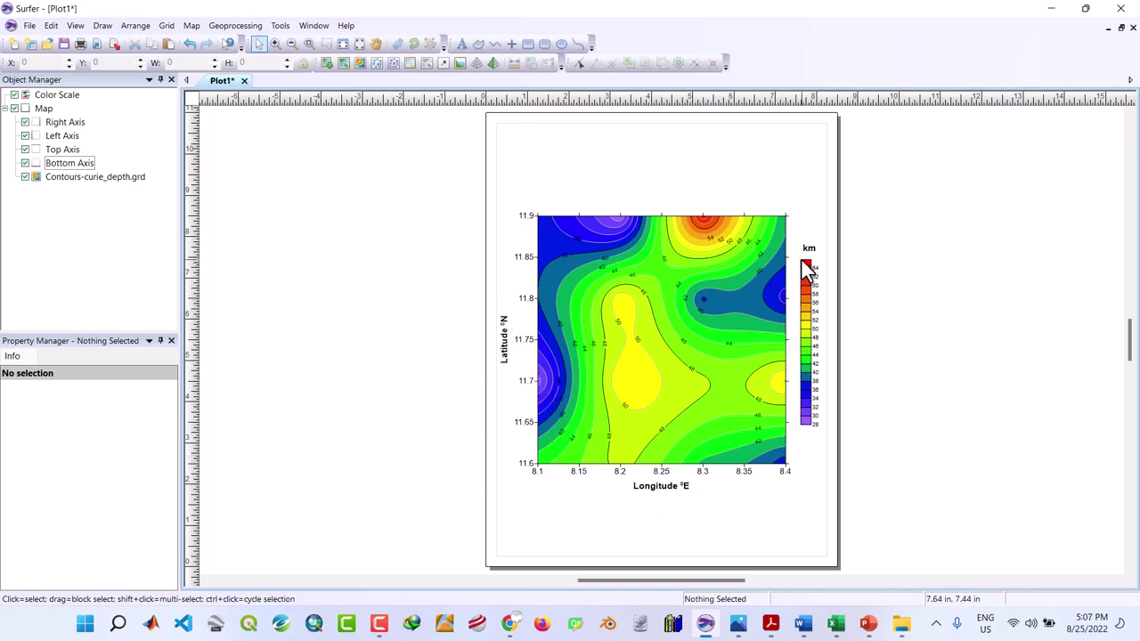
Start exporting the finished Curie depth map and open the choice of export file formats.
click(31, 27)
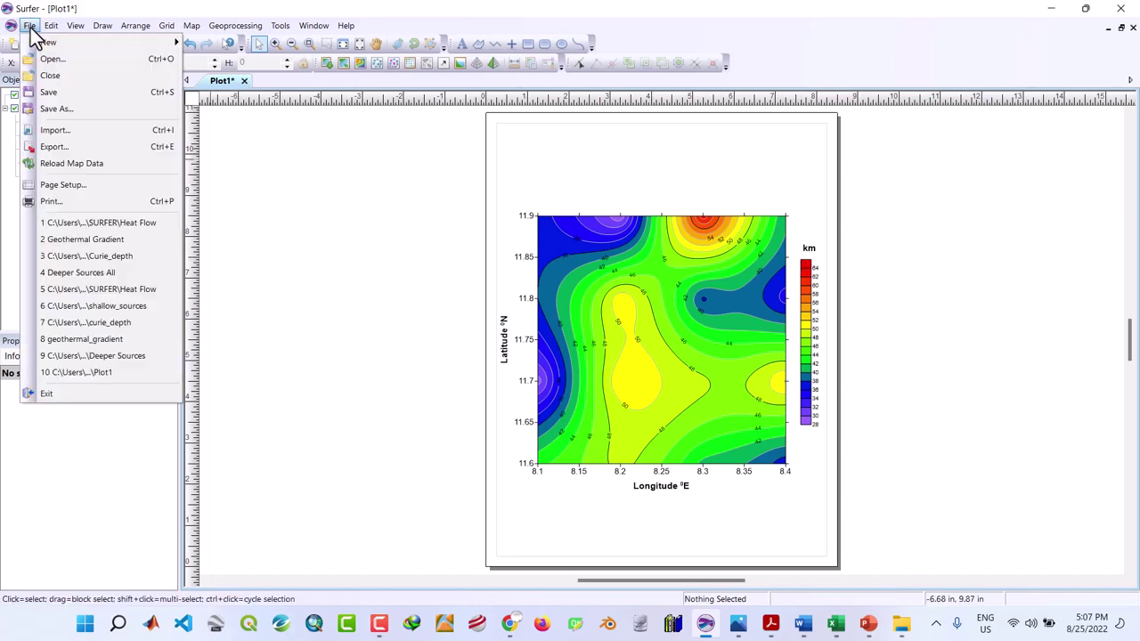
click(62, 148)
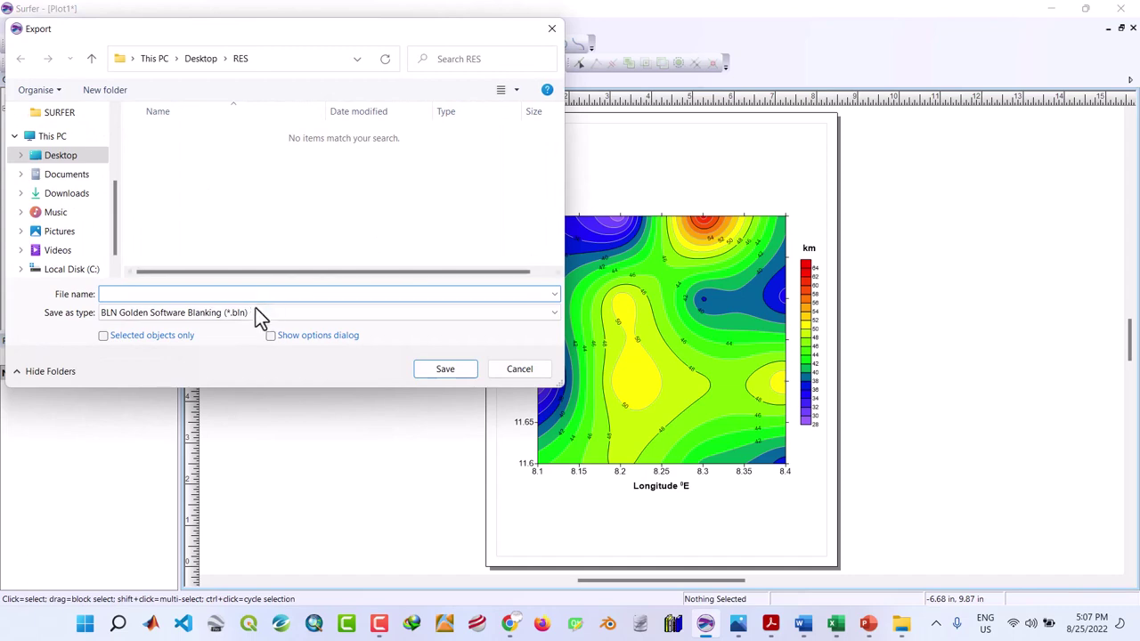
click(247, 314)
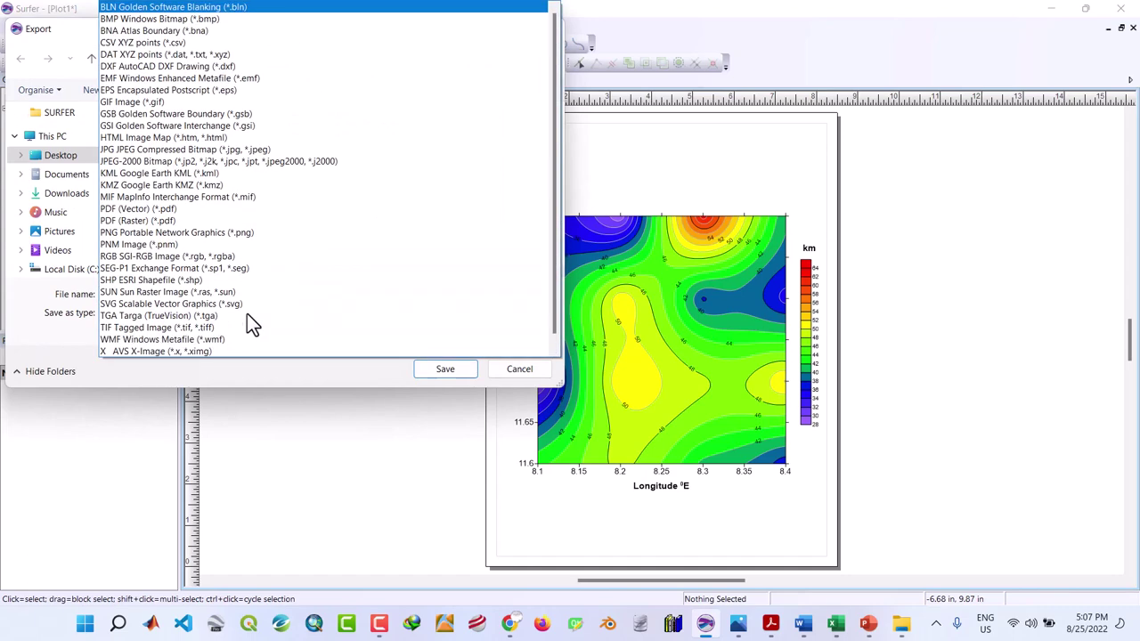
Export the contour map to the RES folder as a JPG image named "curie depth map".
click(146, 150)
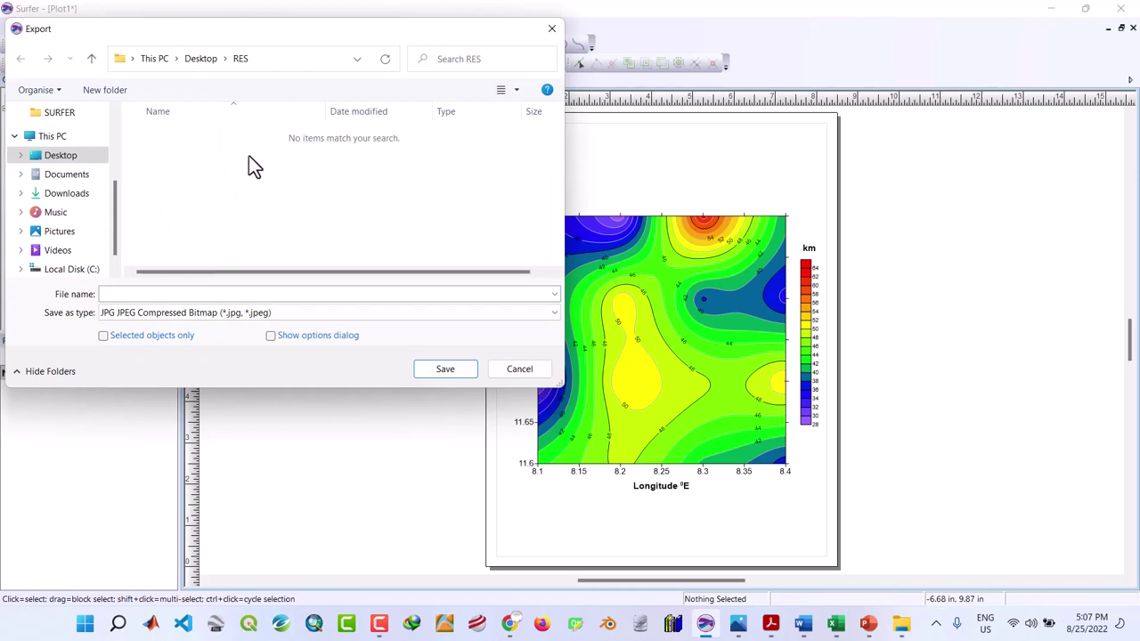
click(220, 295)
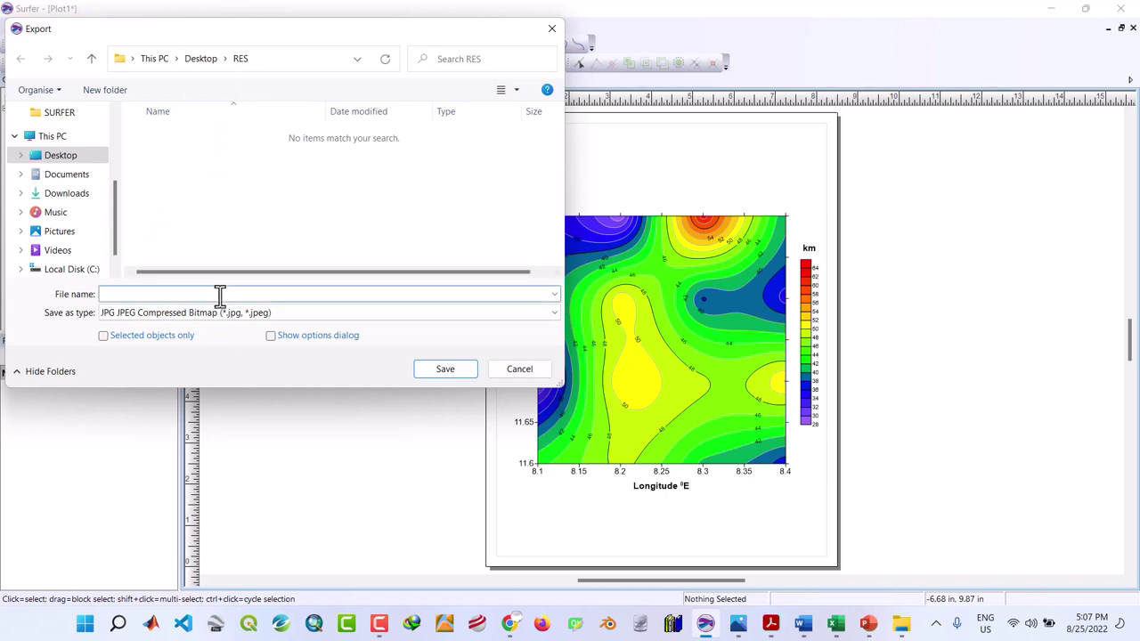
text(c)
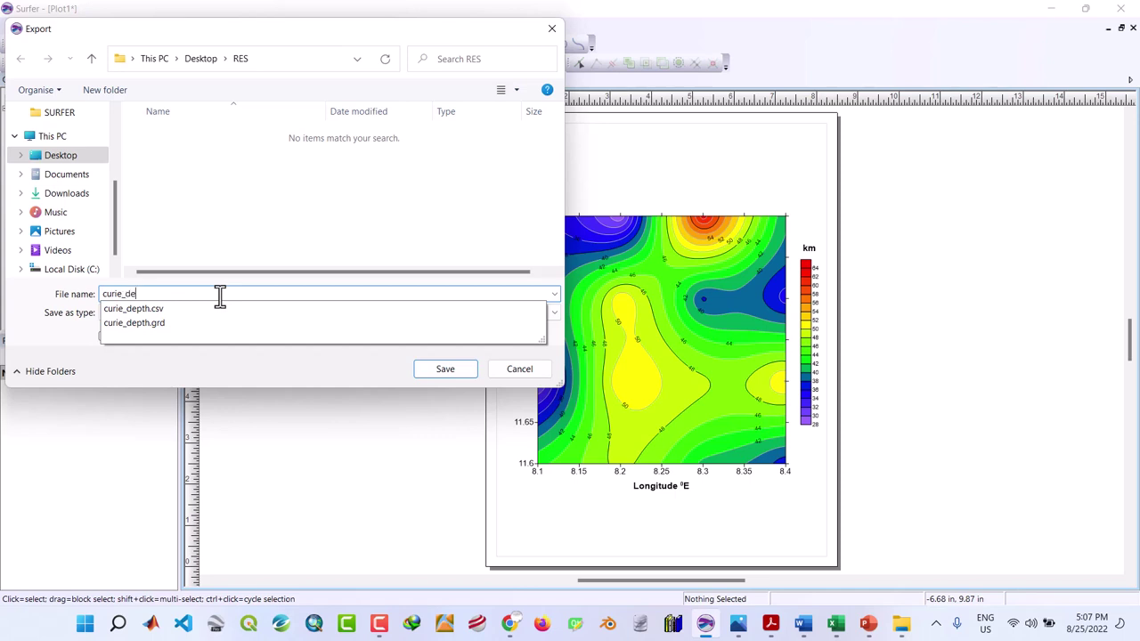
text(urie)
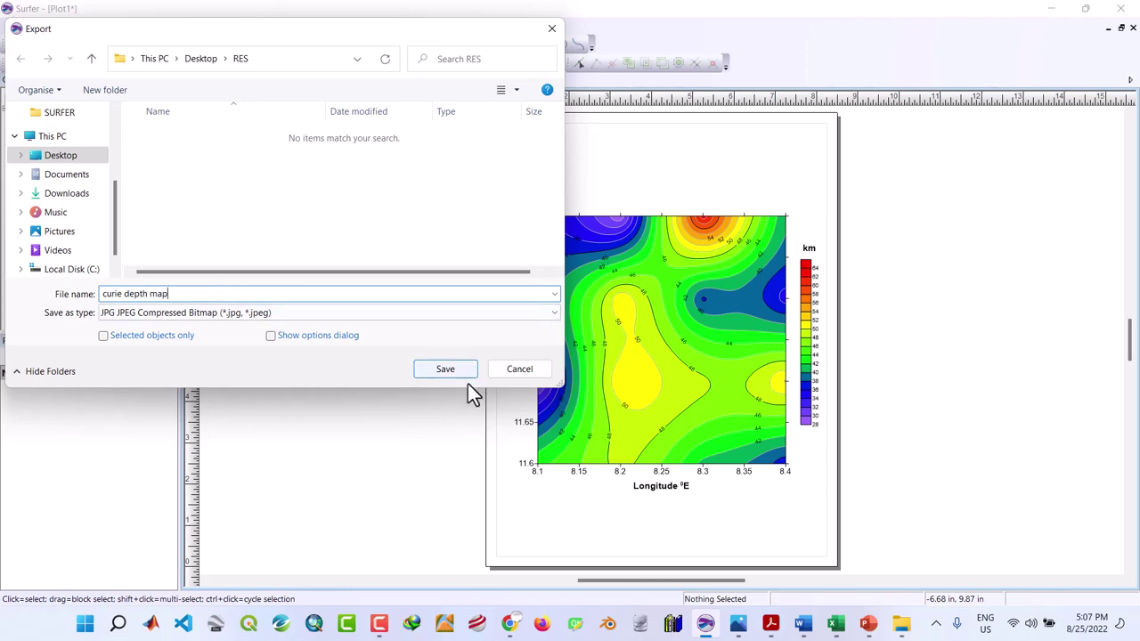
click(435, 372)
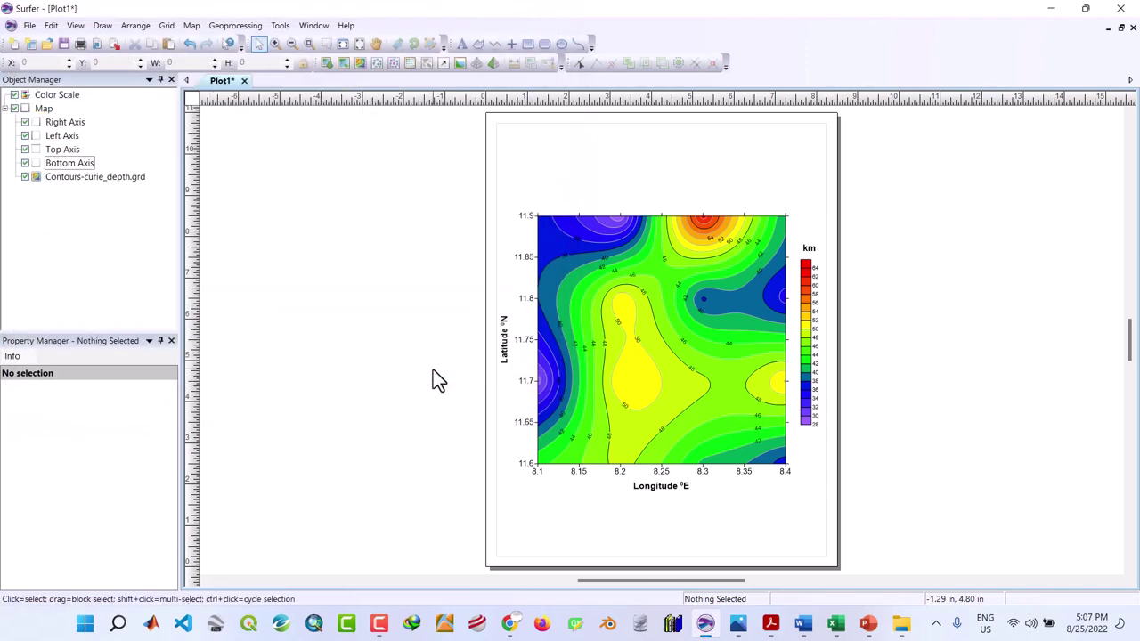
Open the exported "curie depth map" image from the RES folder to check it, and return to Surfer.
mouse_move(898, 623)
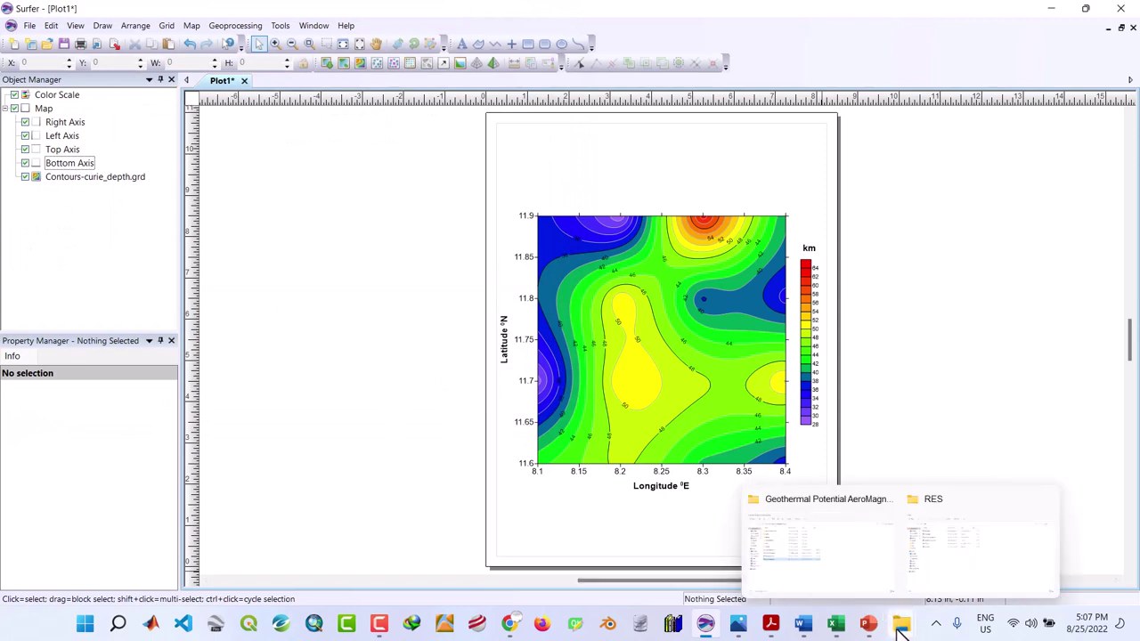
click(950, 555)
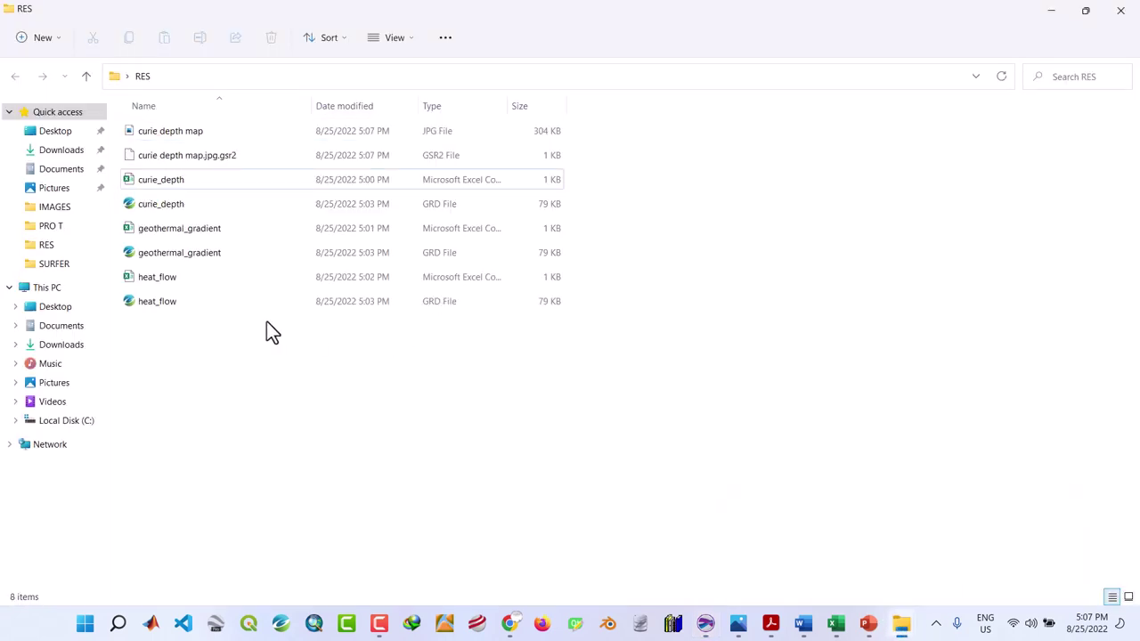
click(164, 133)
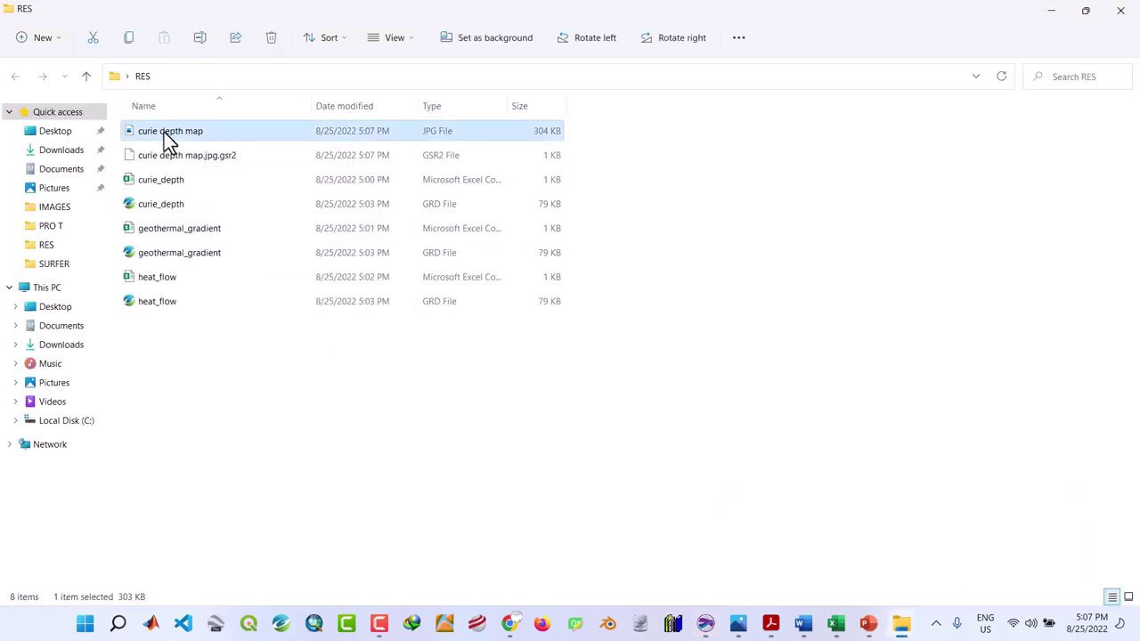
double_click(163, 132)
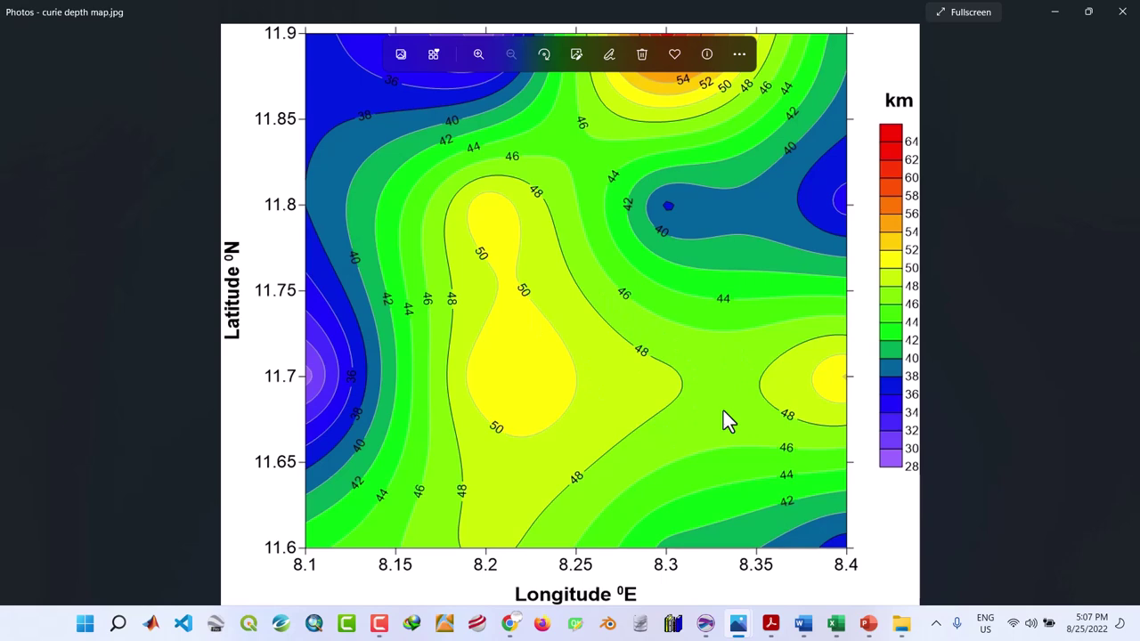
click(1128, 9)
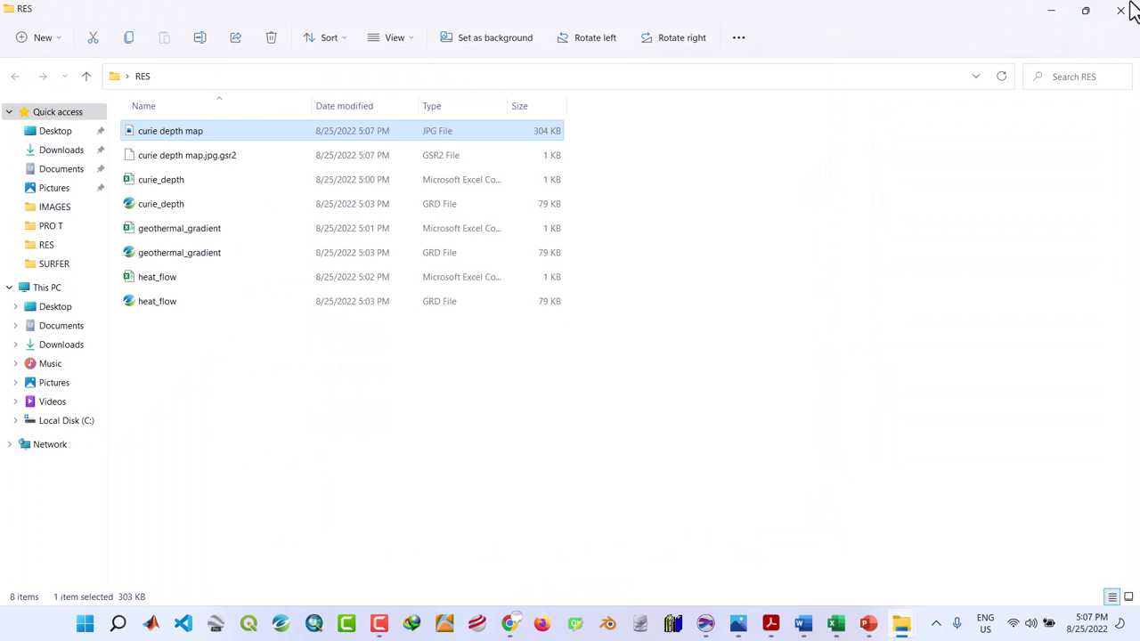
click(1051, 18)
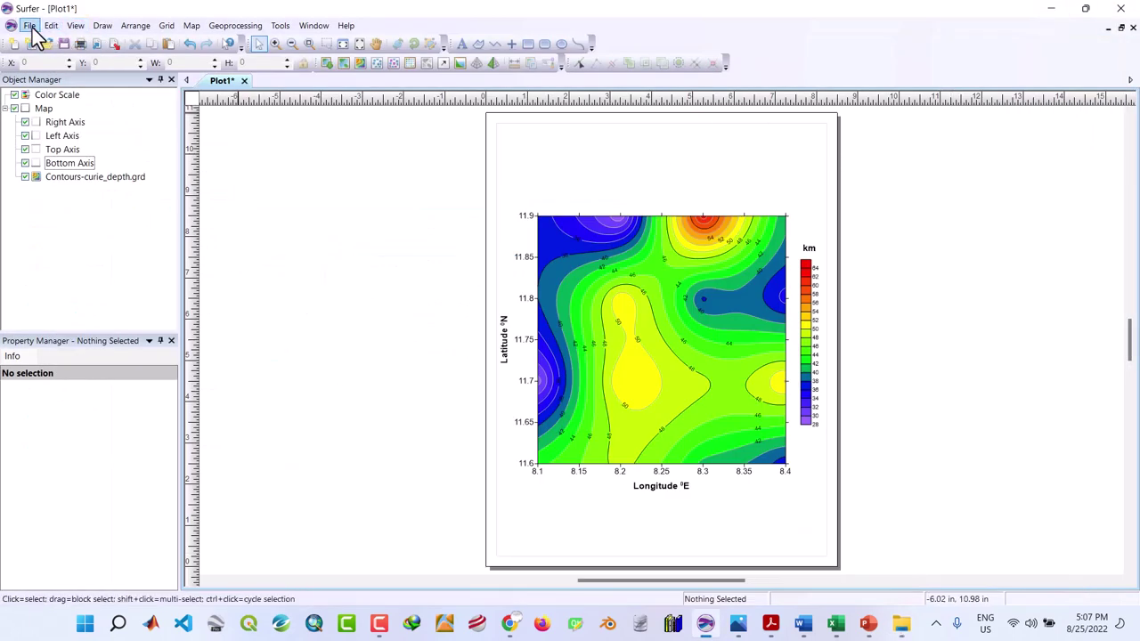
Save the plot in the RES folder as a Surfer document named "Curie Depth".
click(30, 26)
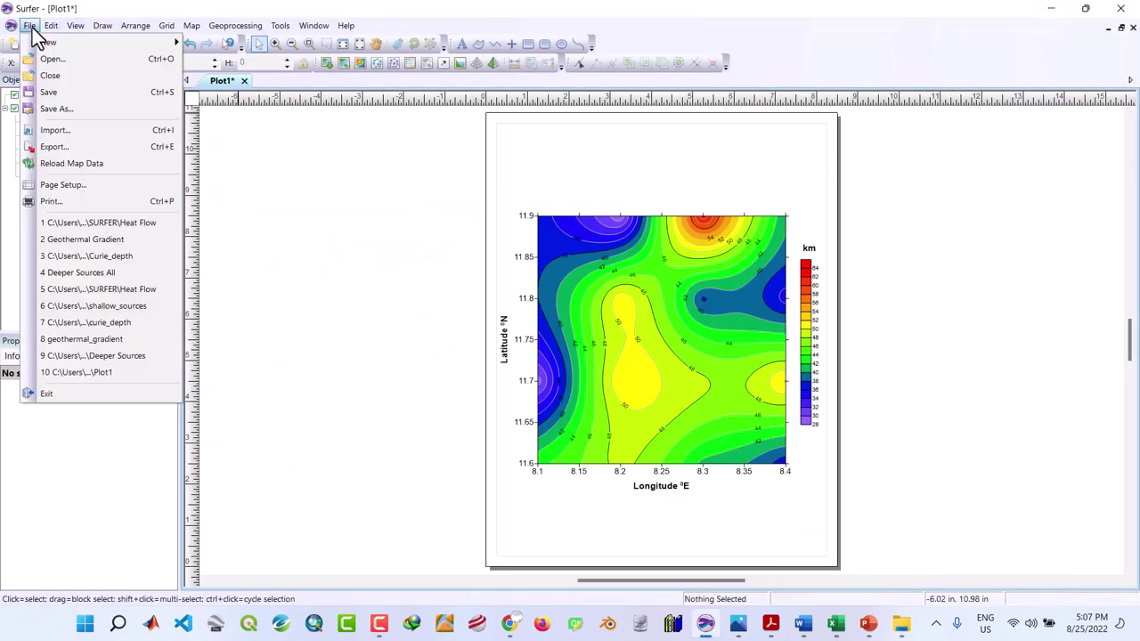
click(52, 94)
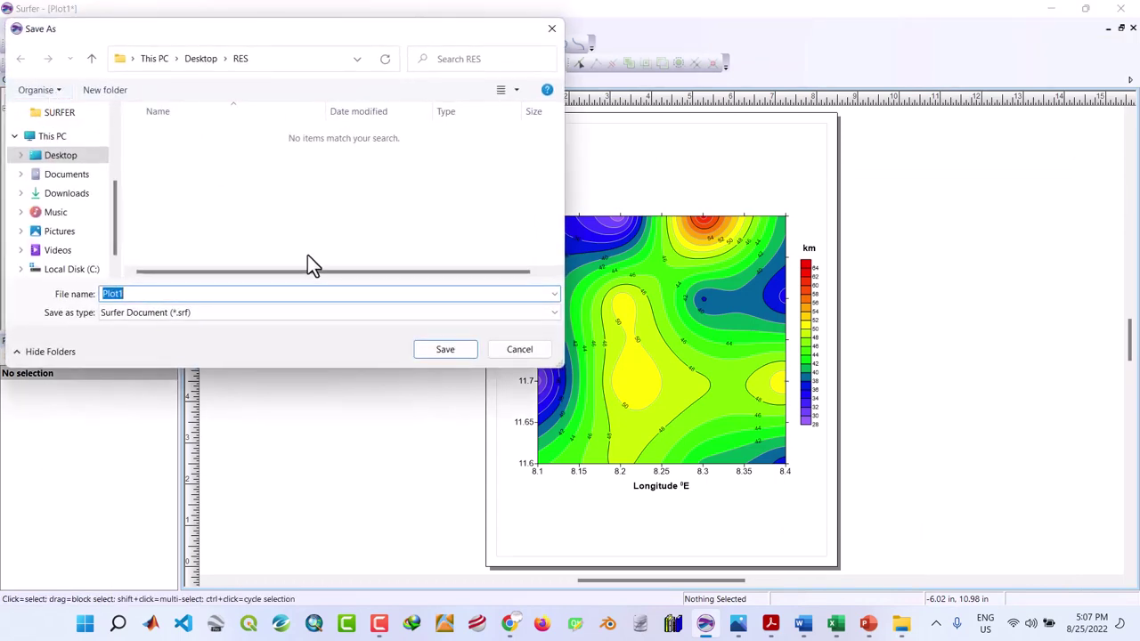
text(C)
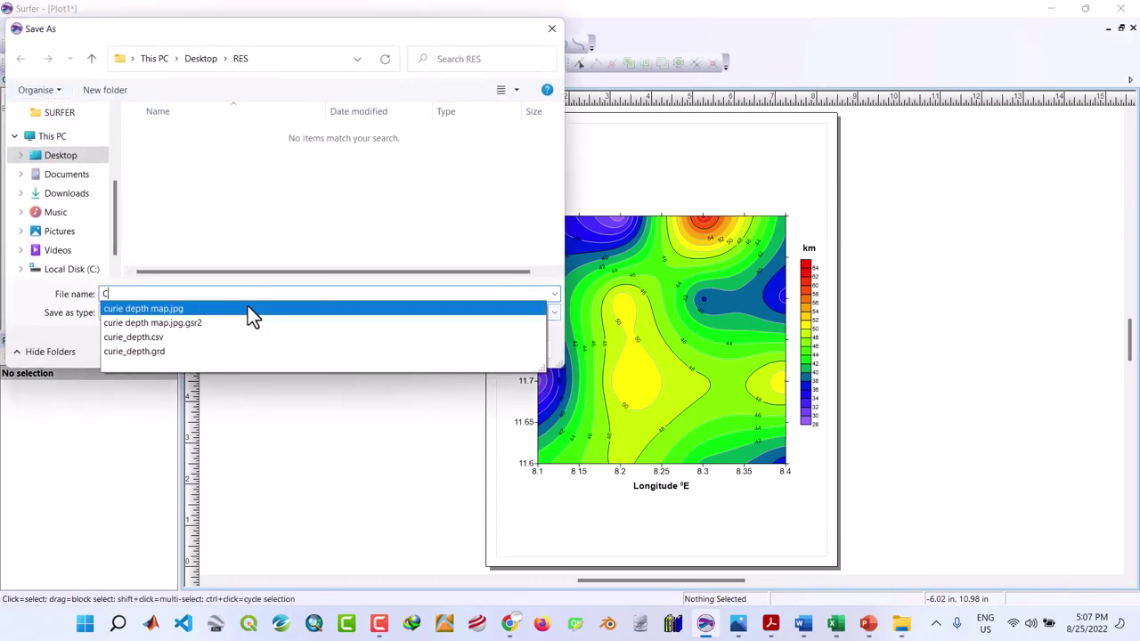
text(urie )
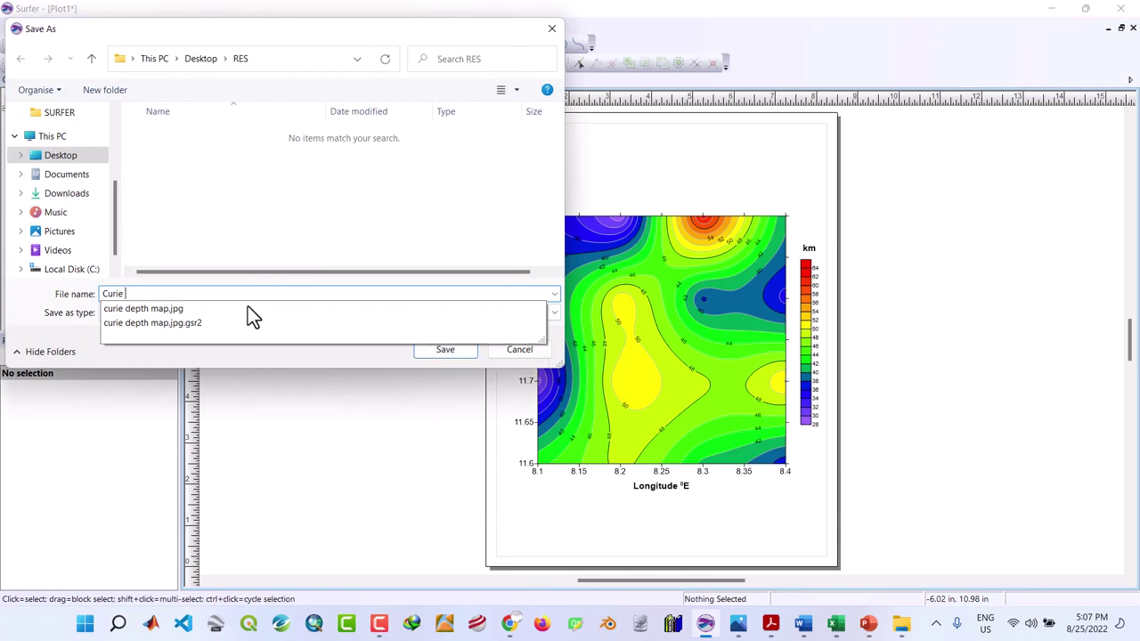
text(Depth)
click(149, 365)
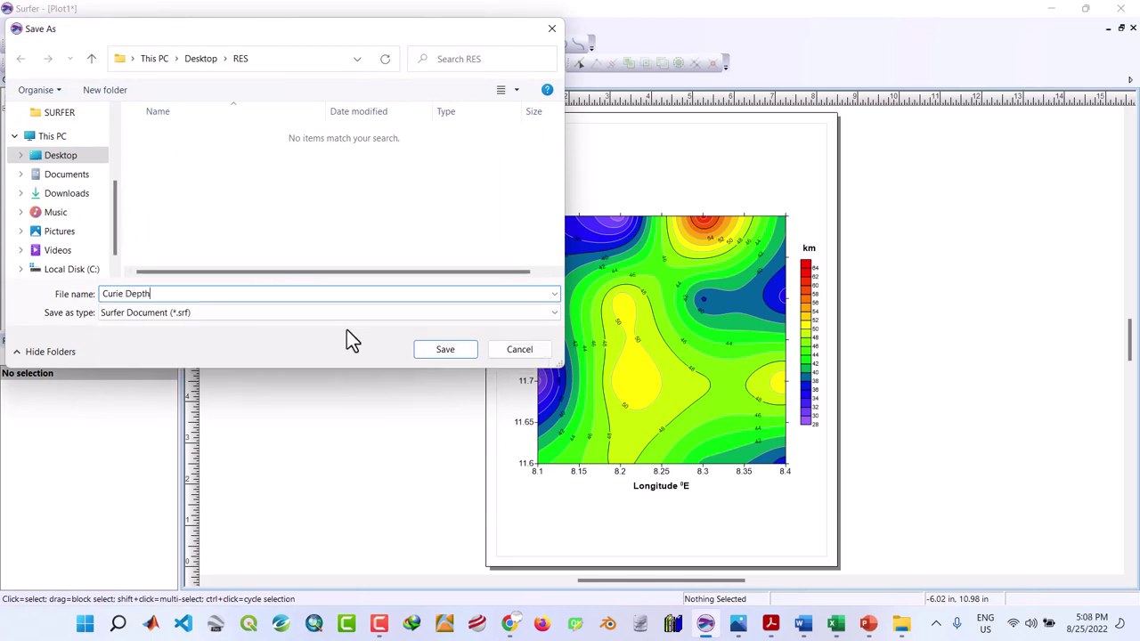
click(423, 348)
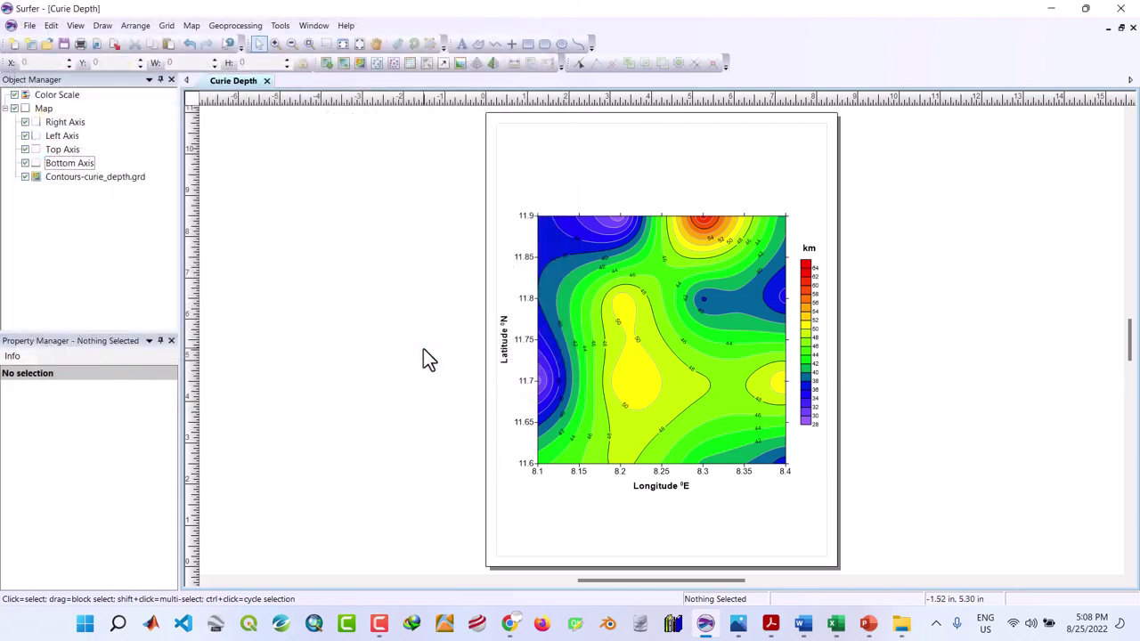
Create a new plot and add a contour map from the geothermal_gradient grid file.
click(30, 26)
click(30, 26)
click(30, 27)
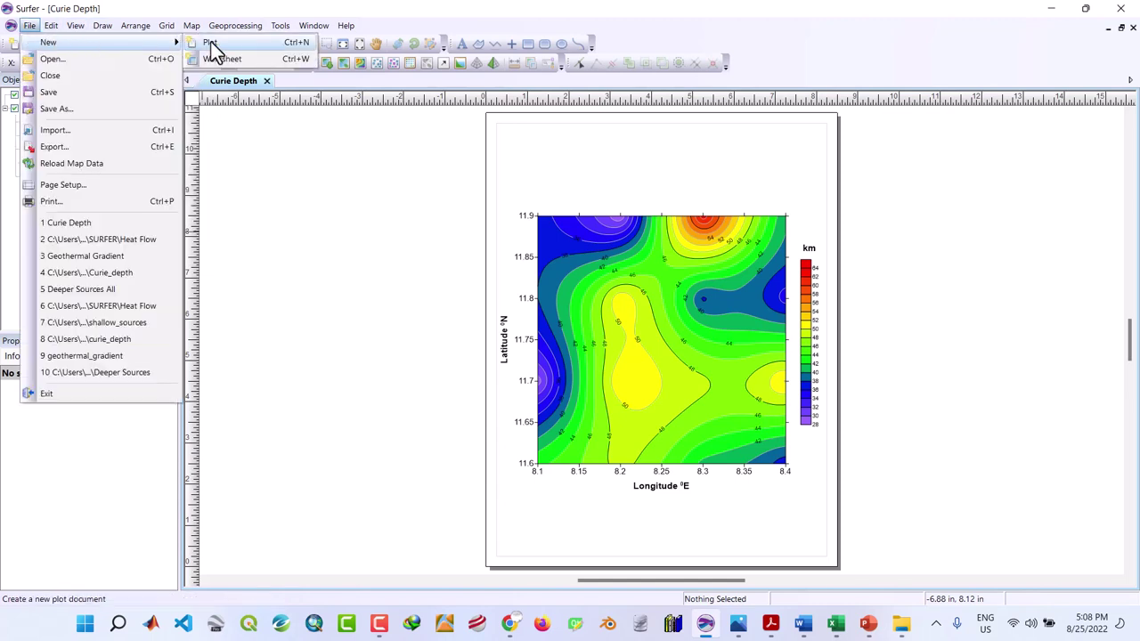
click(210, 41)
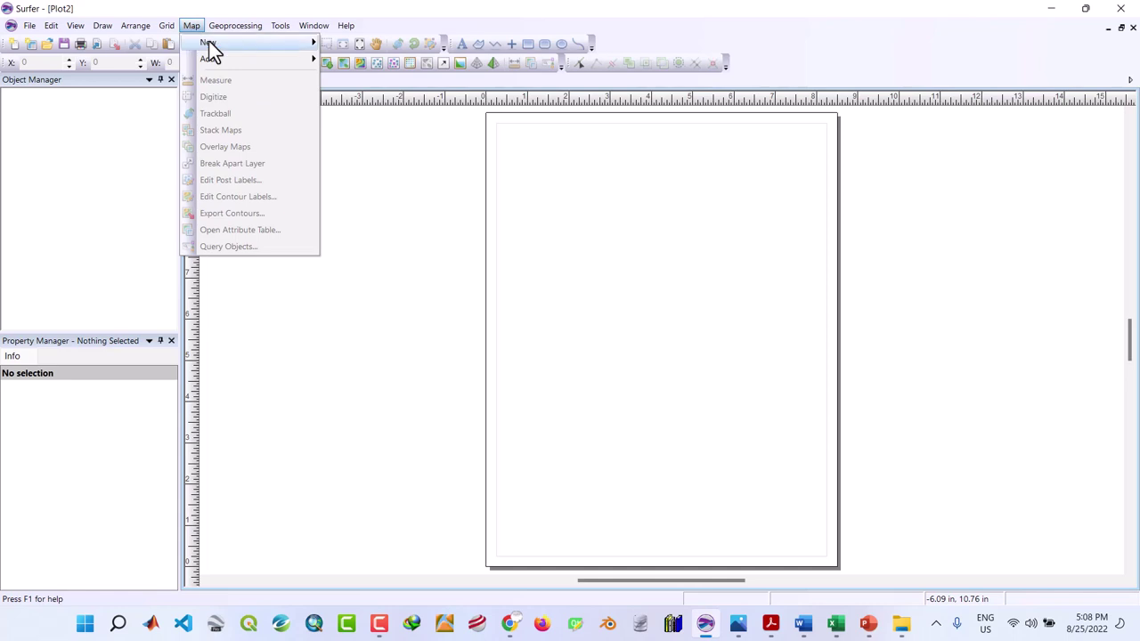
mouse_move(211, 45)
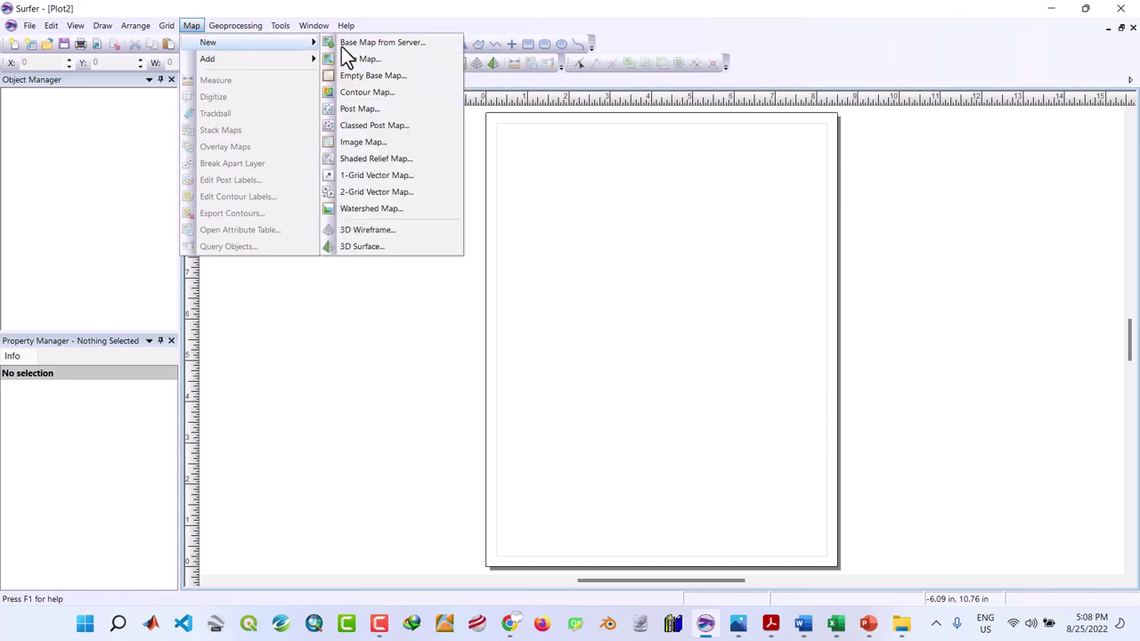
click(383, 92)
click(479, 200)
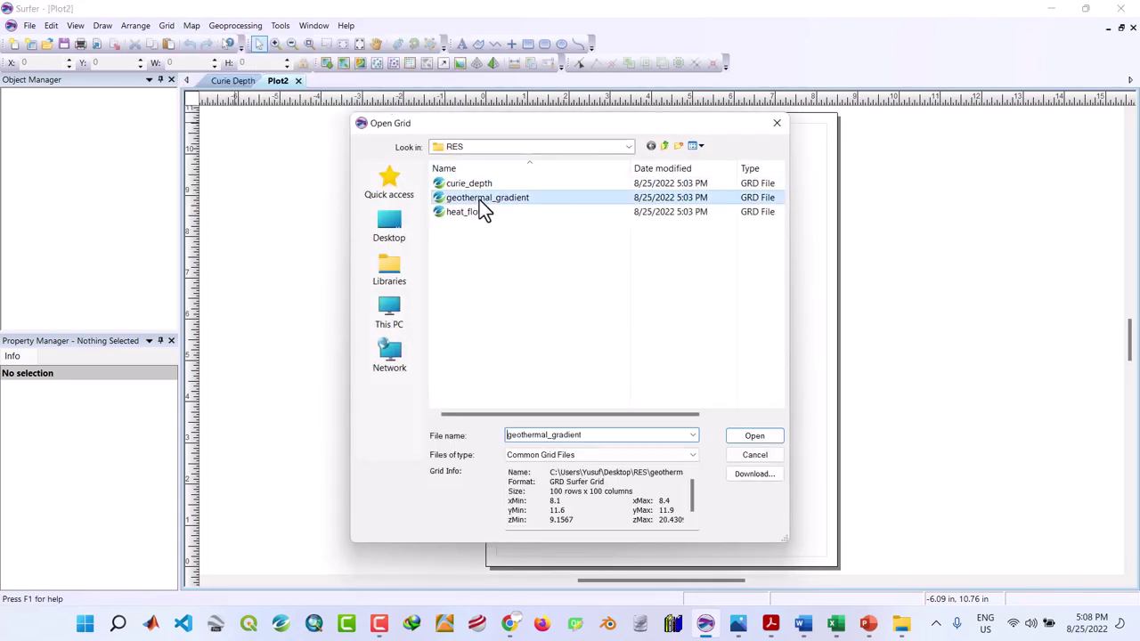
click(755, 436)
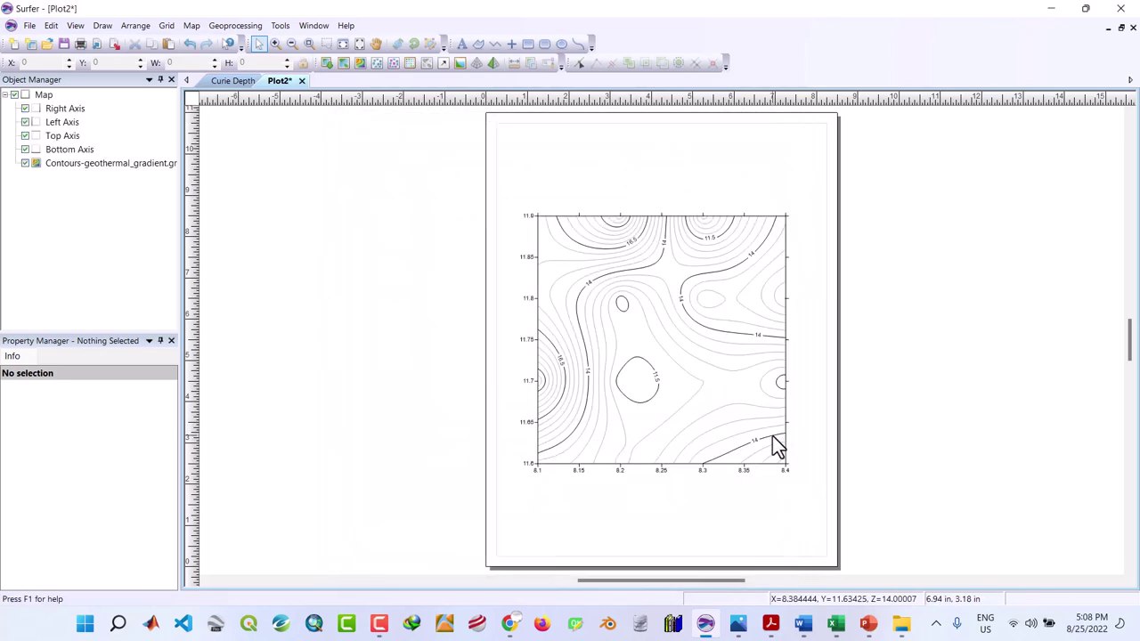
Set the fill colors of the geothermal gradient contours to the Rainbow preset.
click(93, 169)
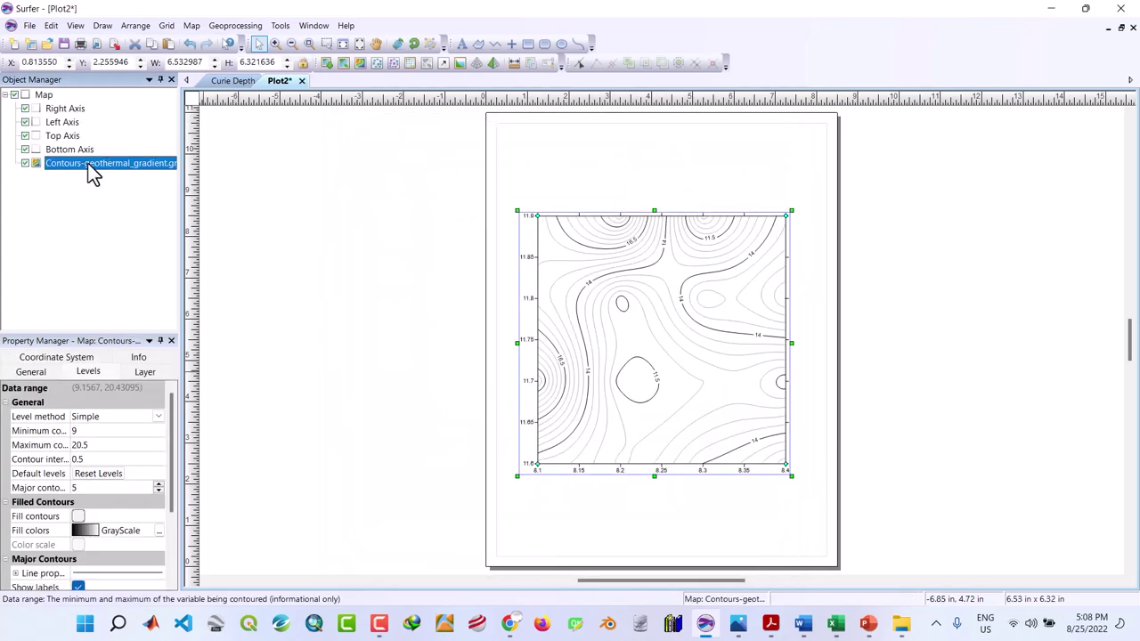
click(158, 532)
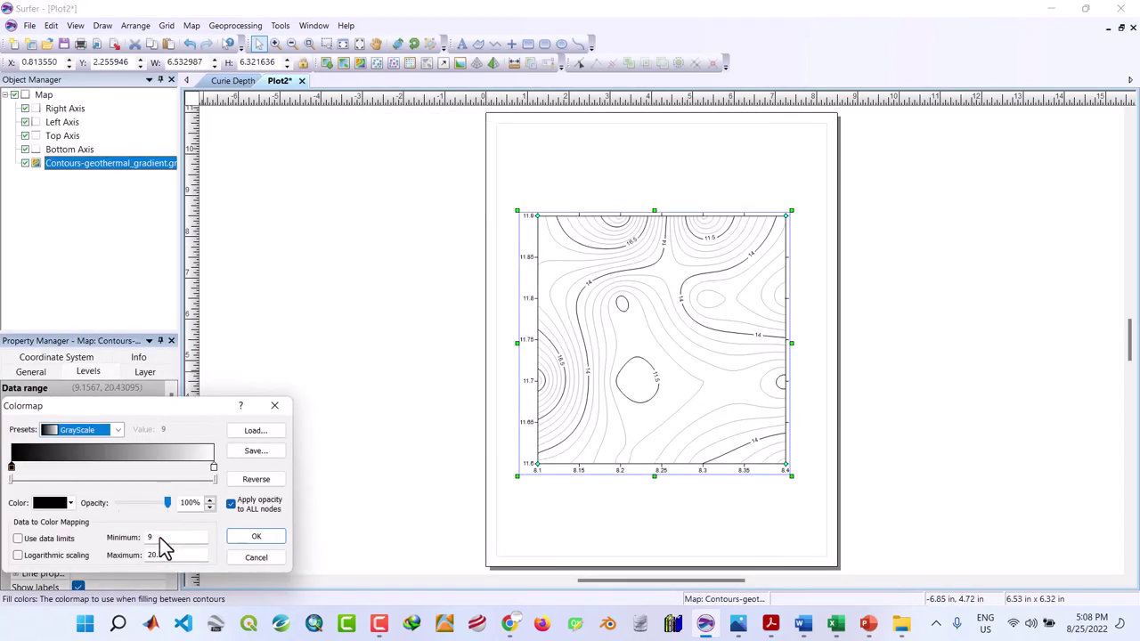
click(117, 430)
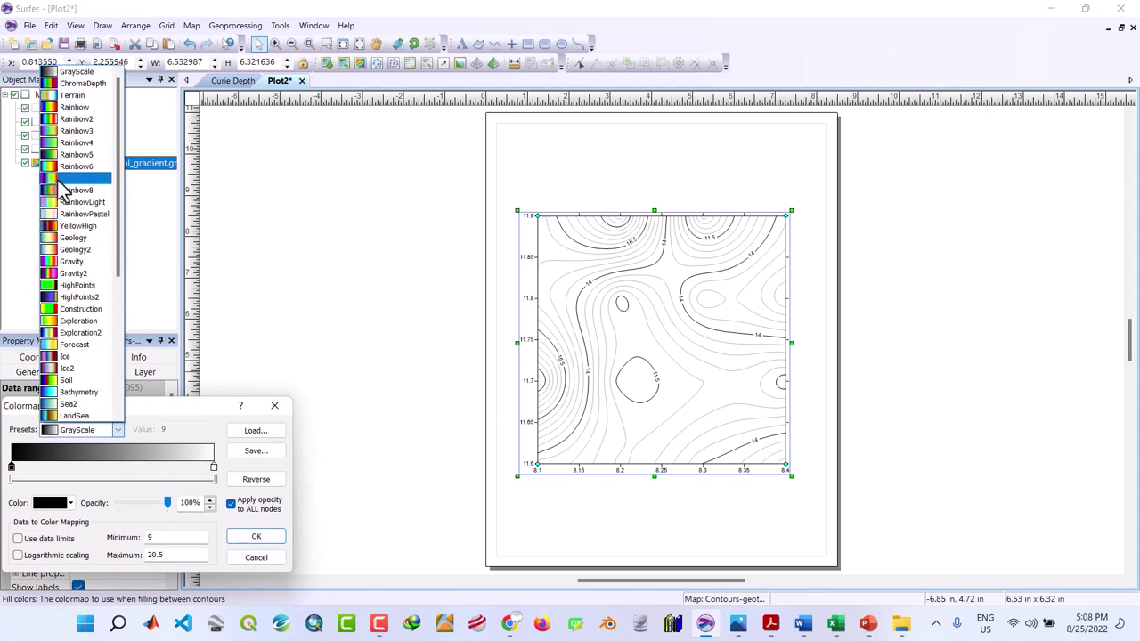
click(73, 107)
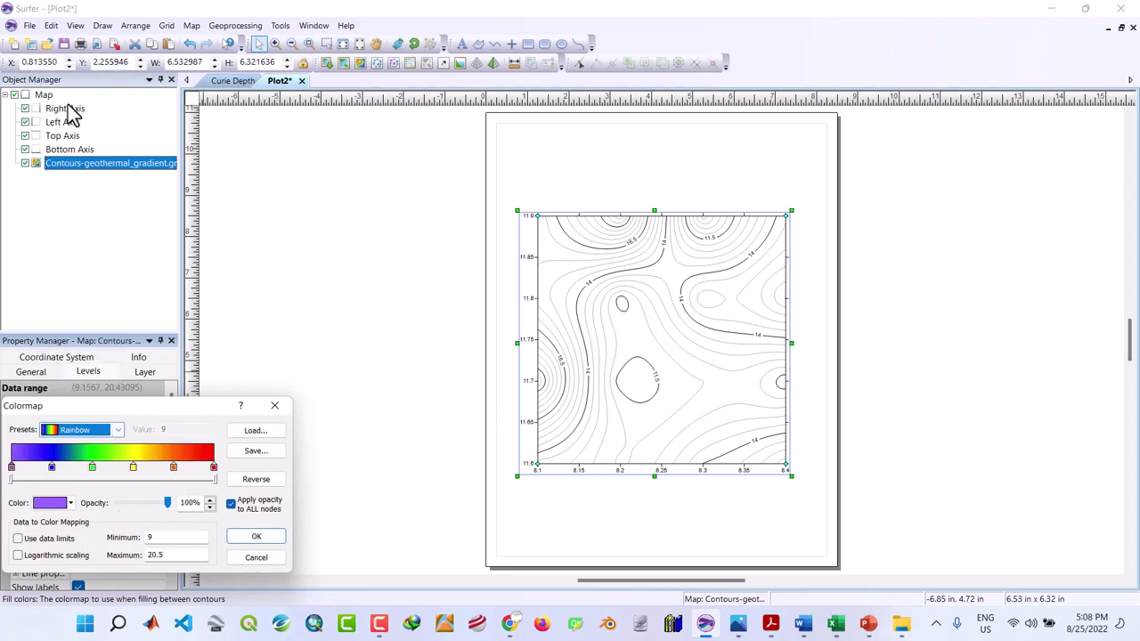
click(259, 537)
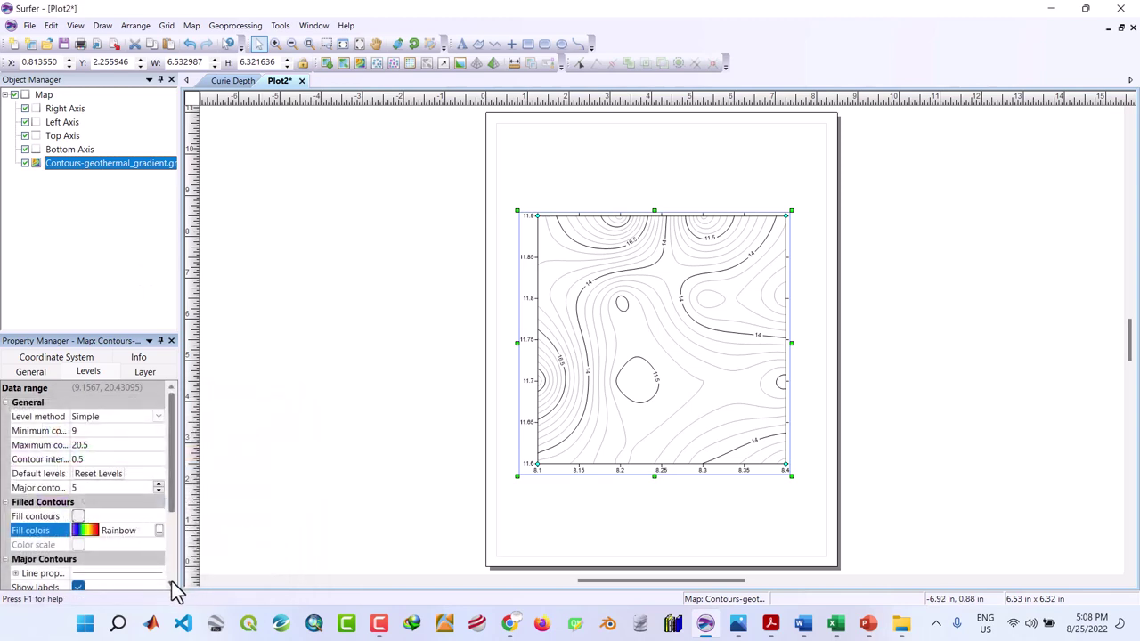
Enable filled contours, the color scale and minor contour labels for the geothermal gradient map.
scroll(175, 584, down, 3)
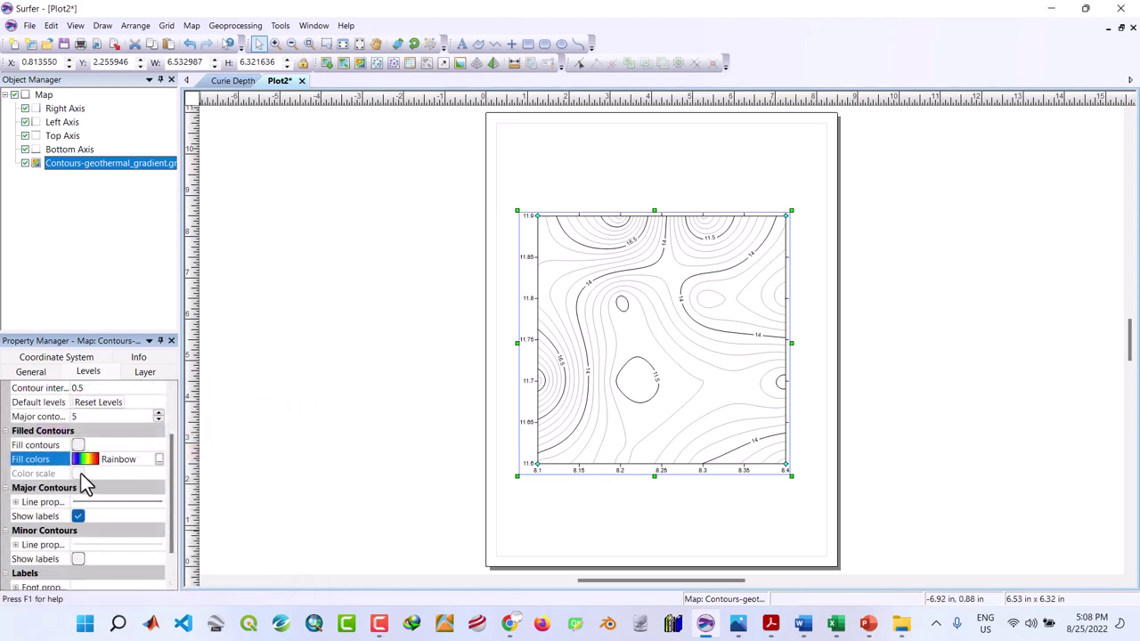
click(84, 475)
click(78, 445)
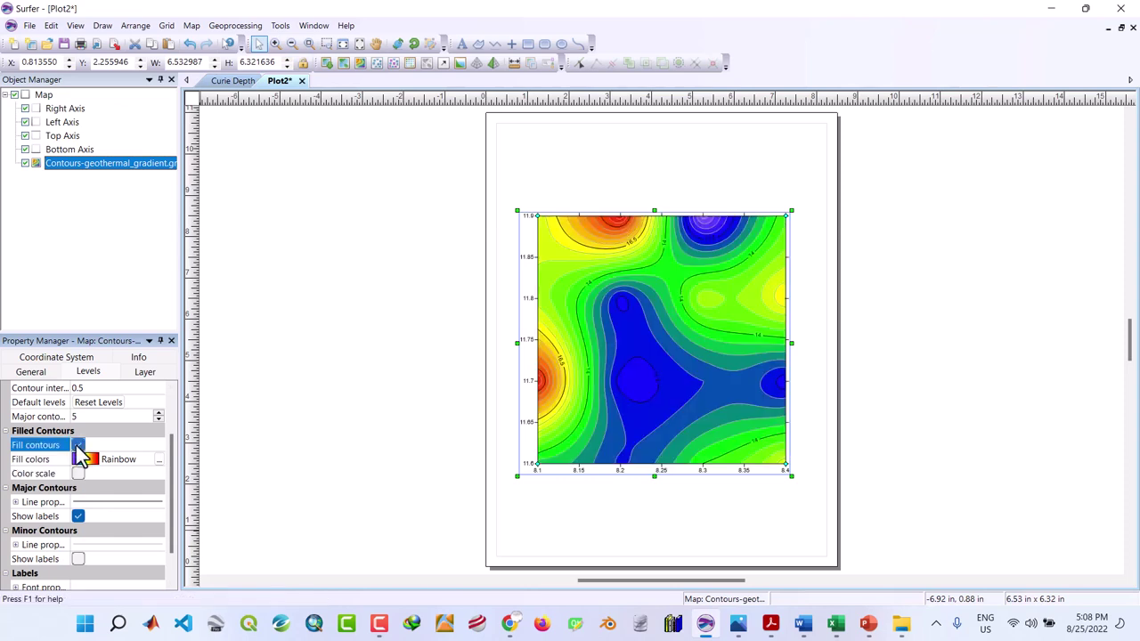
click(80, 475)
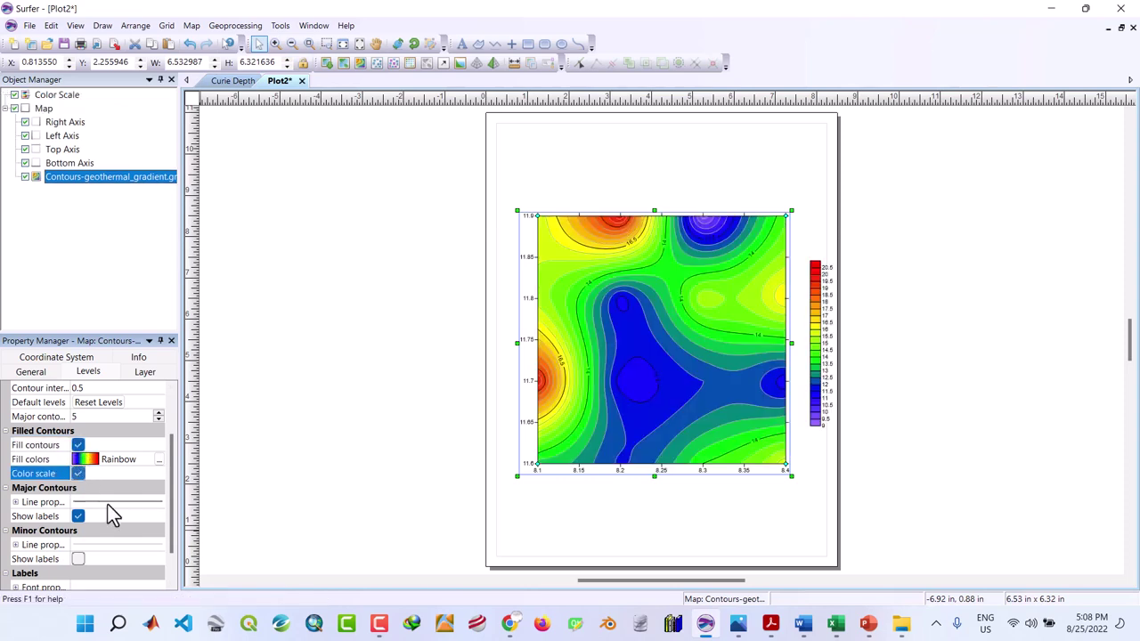
click(84, 559)
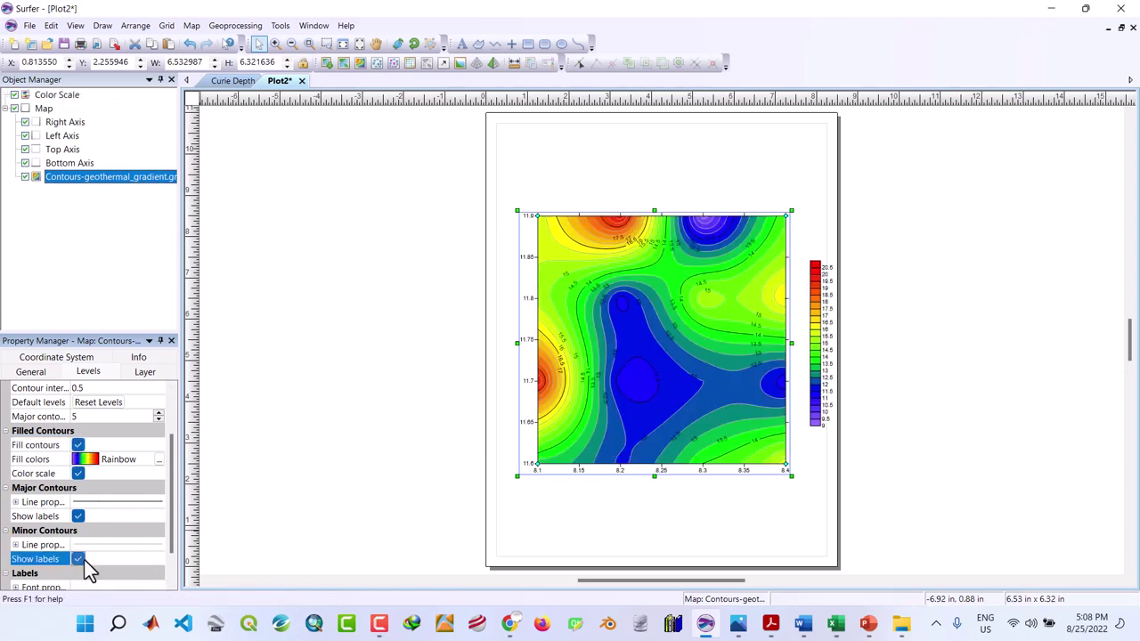
Title the color scale "0Ckm-1" with the 0 and the -1 superscripted, checking the gradient unit in the Word table.
click(46, 98)
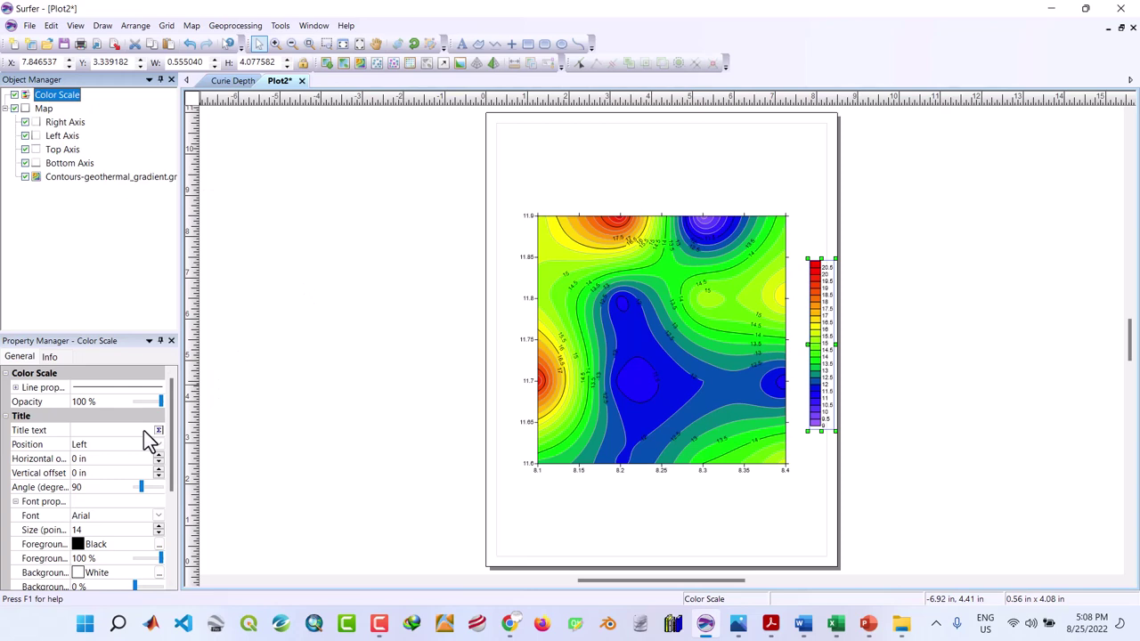
click(804, 623)
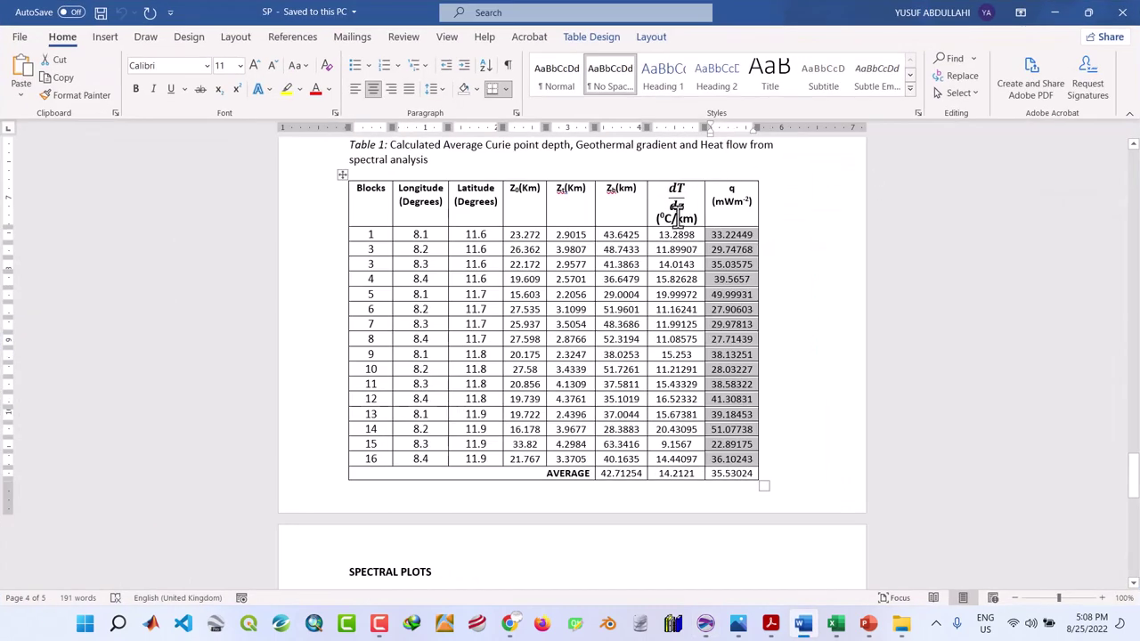
click(1054, 12)
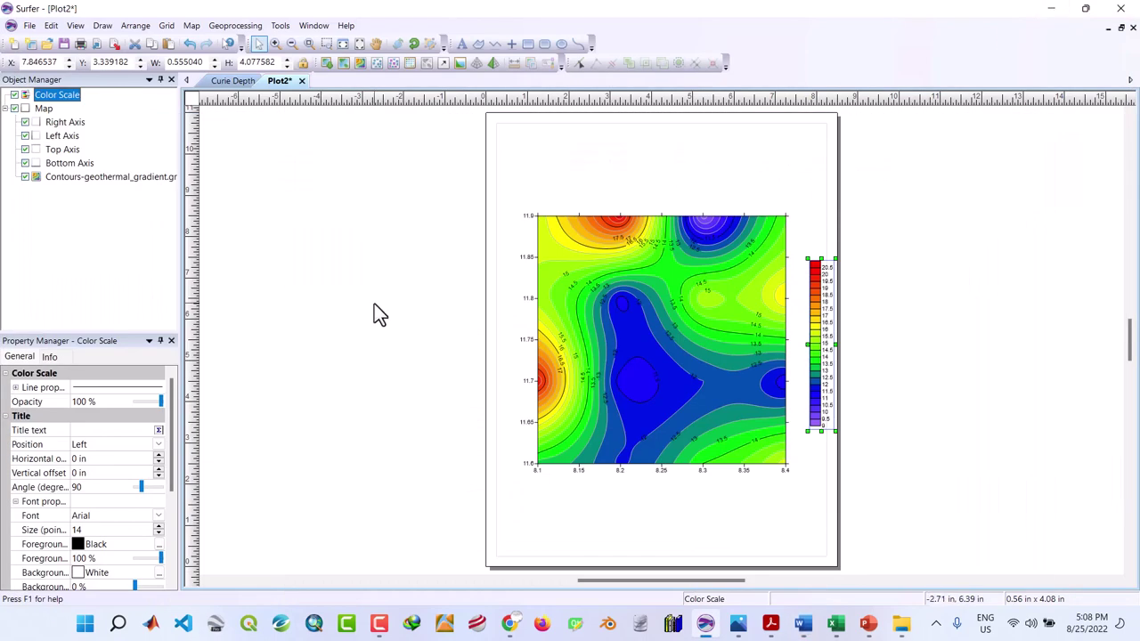
click(158, 430)
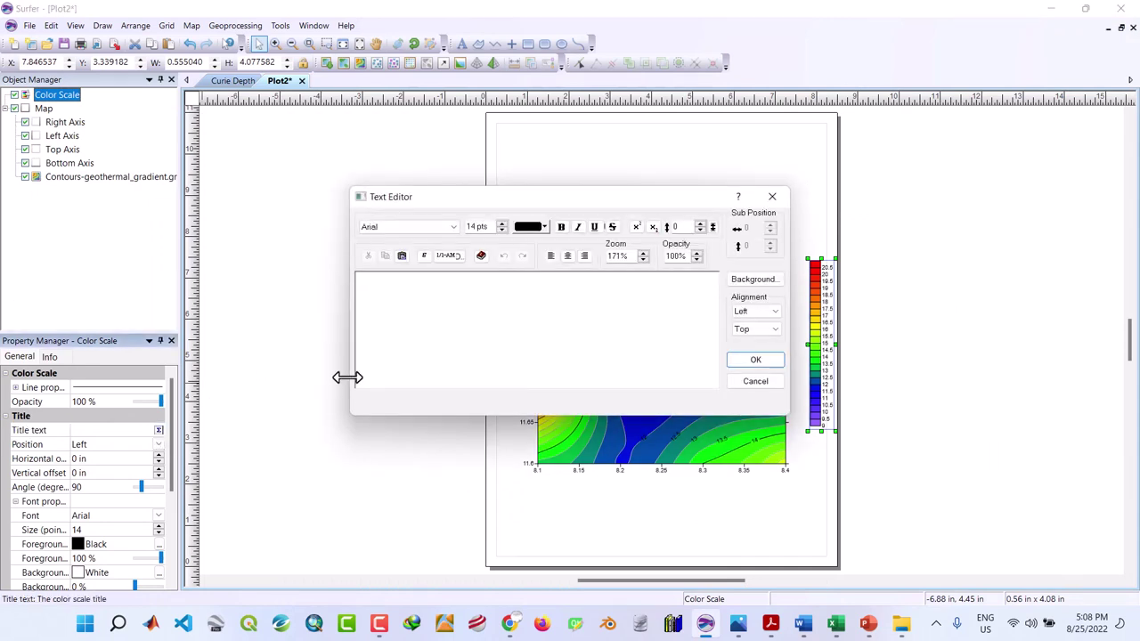
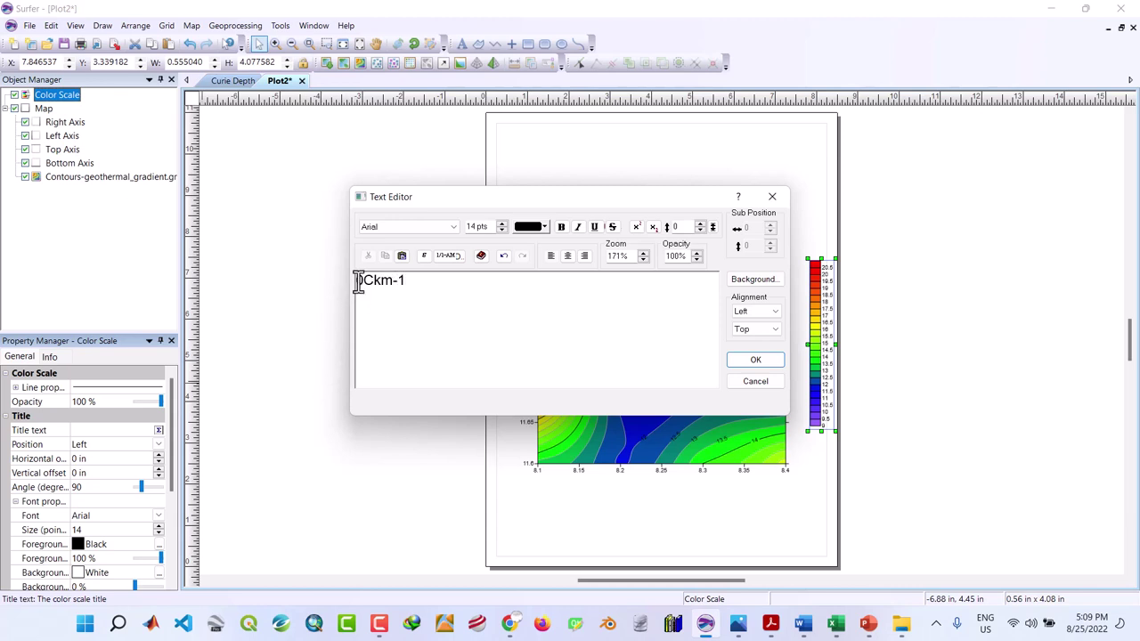
drag(356, 282, 365, 282)
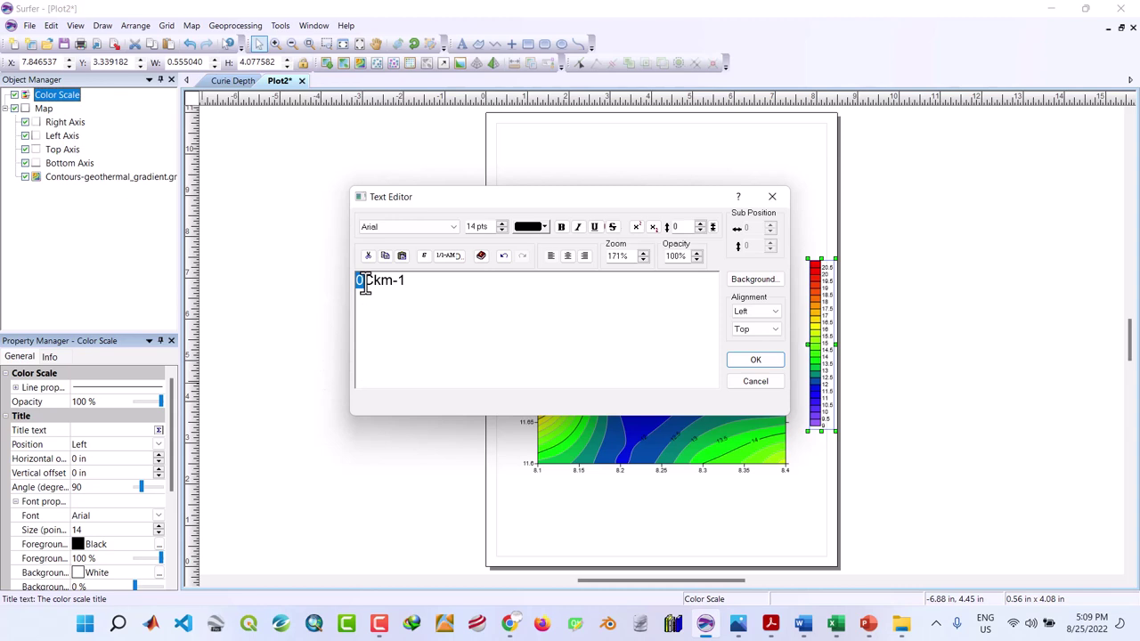
click(637, 227)
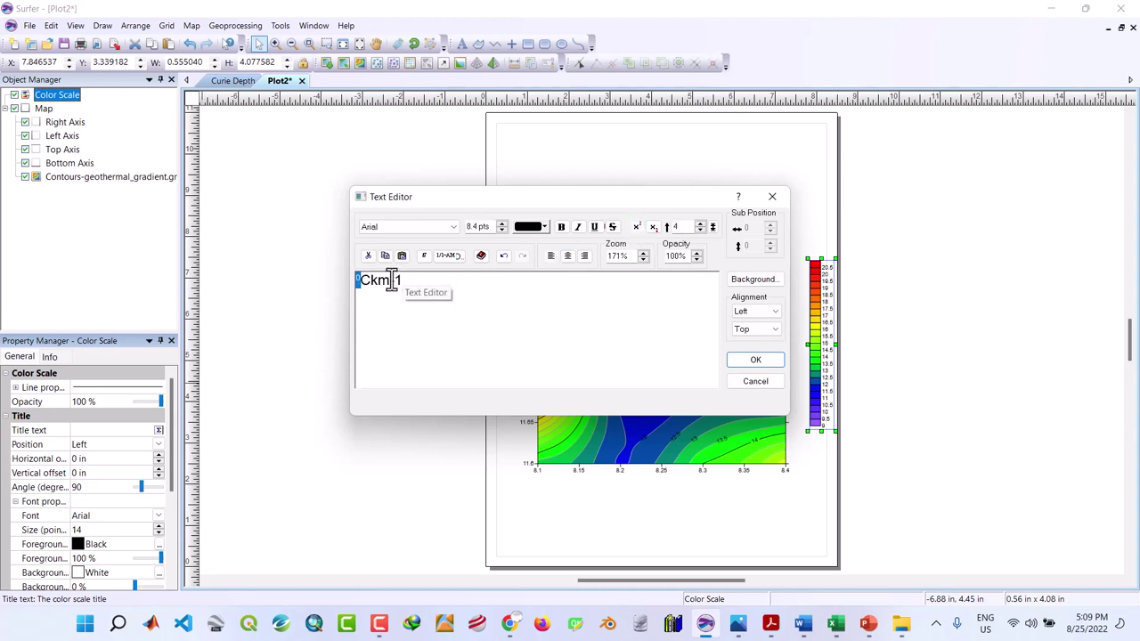
drag(389, 281, 413, 281)
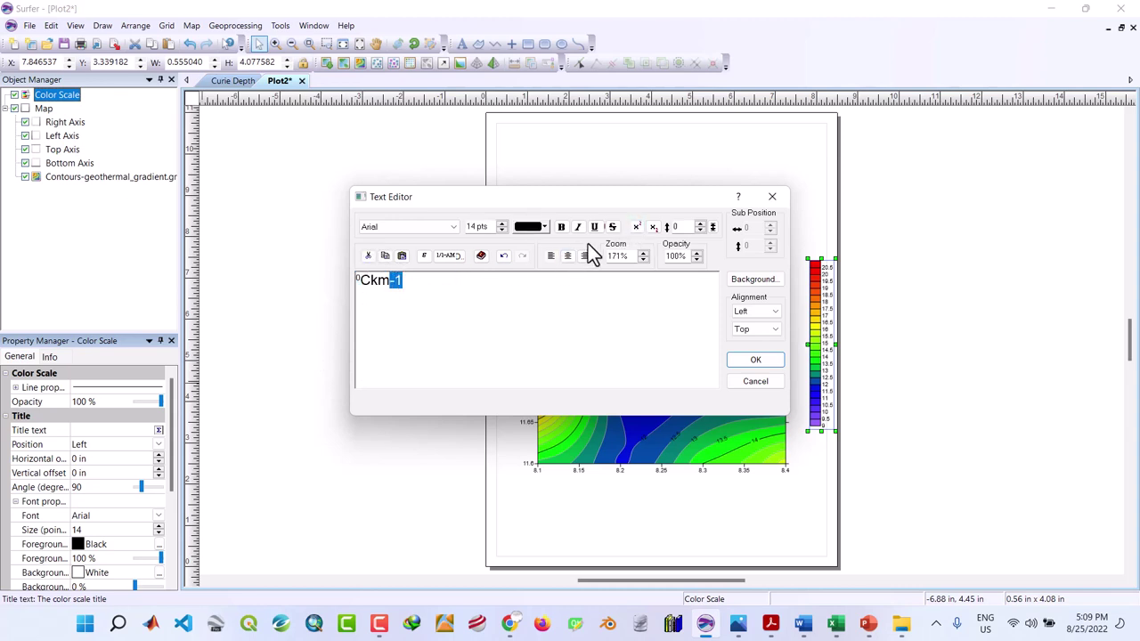
click(636, 228)
click(753, 360)
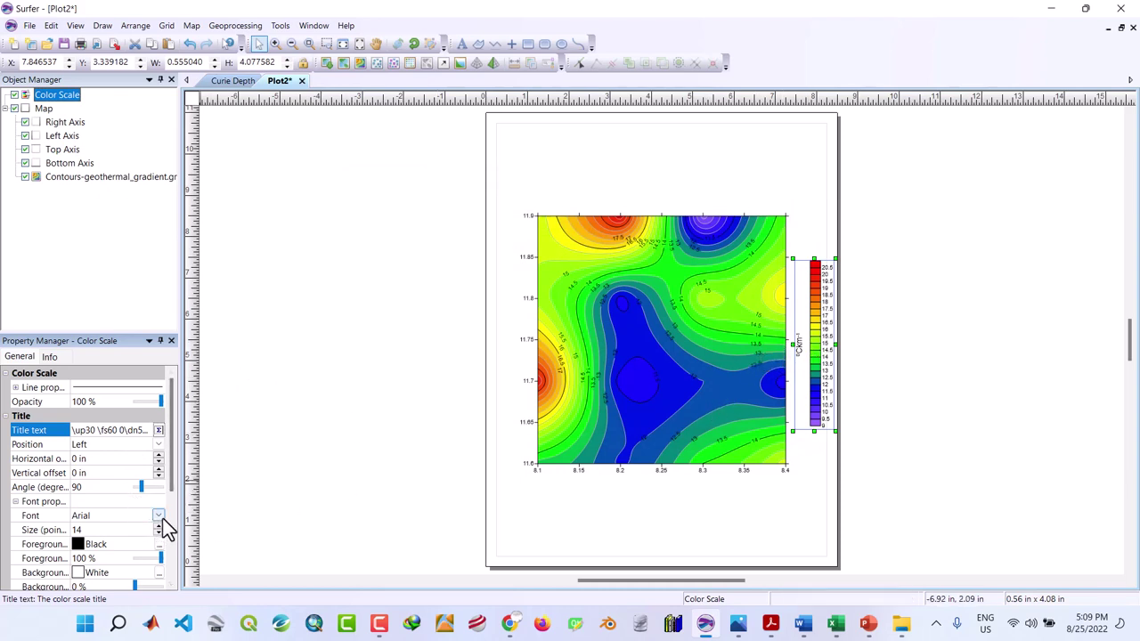
Place the color scale title at the top in bold 16-point text and move the color scale closer to the map.
click(161, 444)
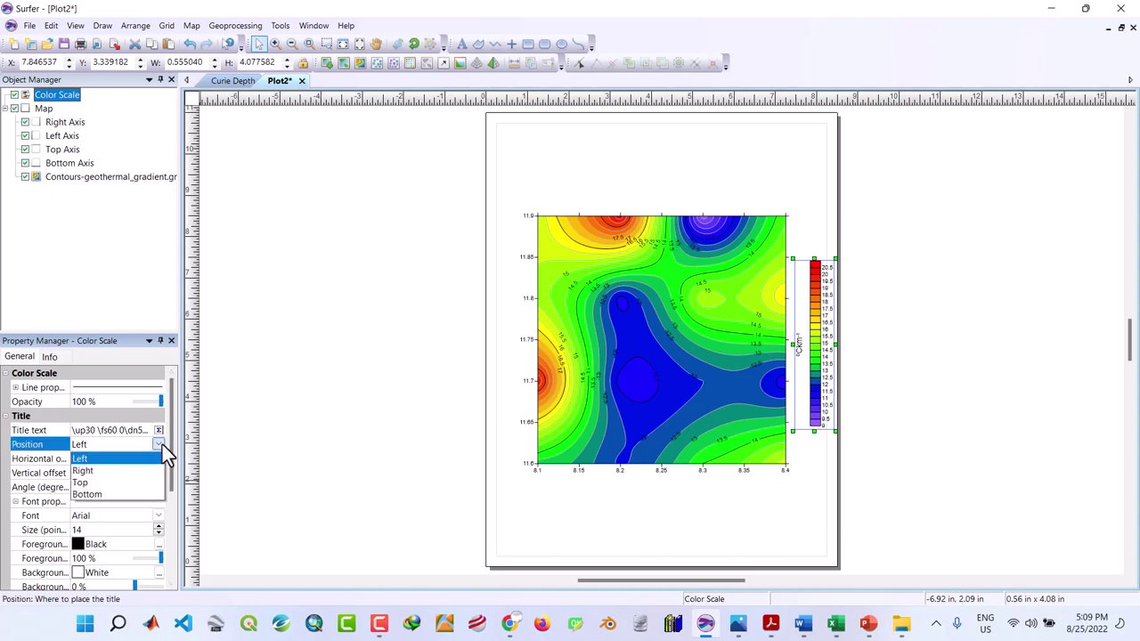
click(138, 481)
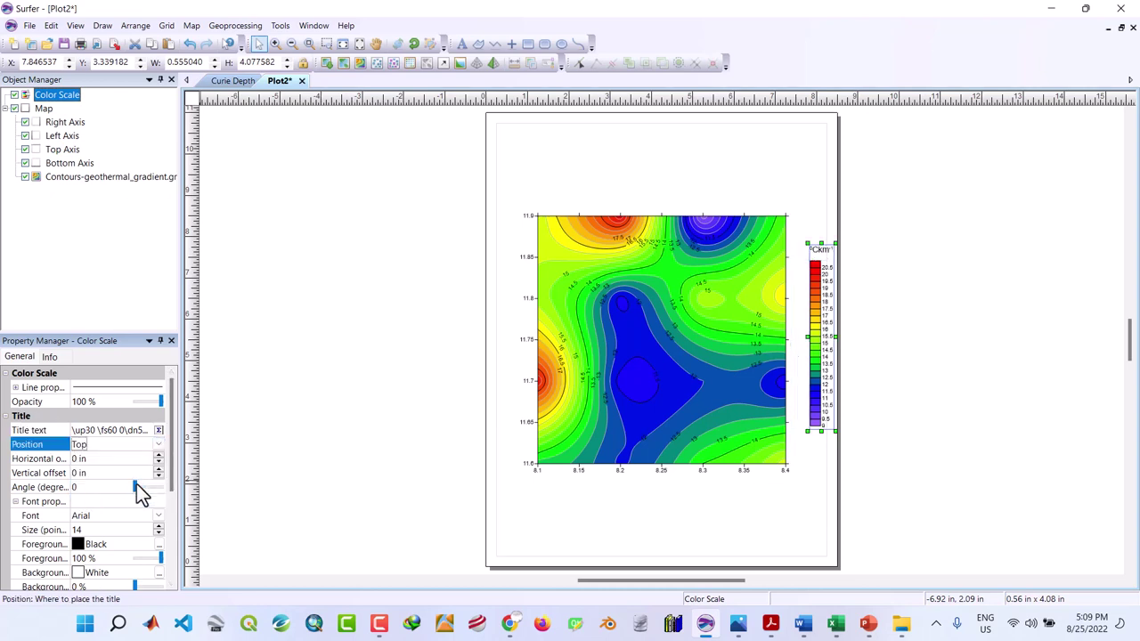
click(159, 526)
click(158, 527)
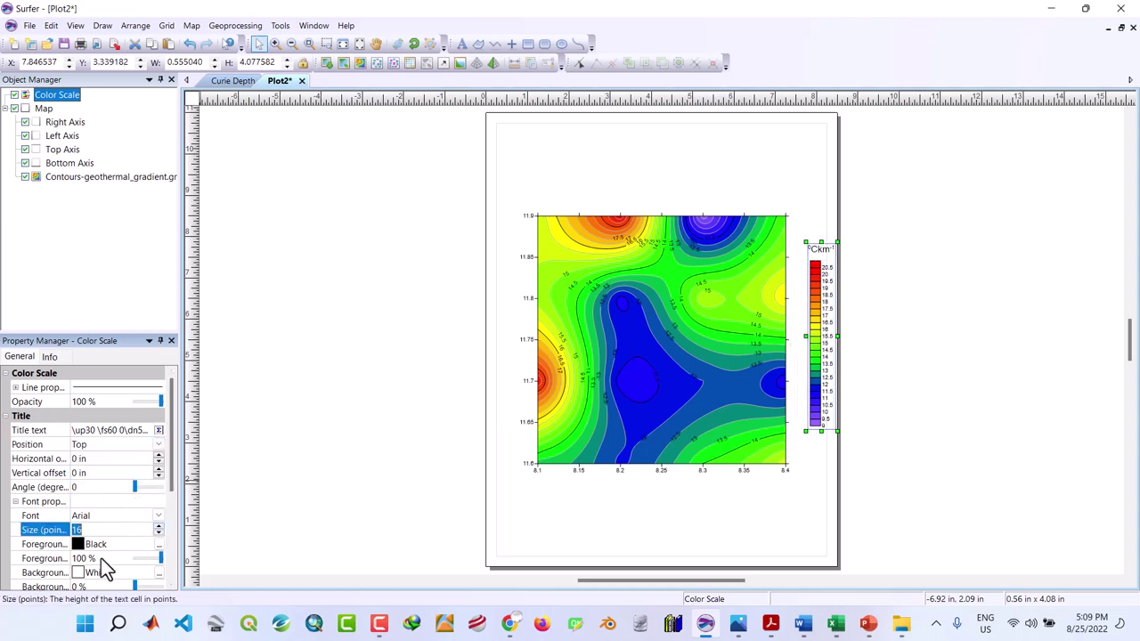
scroll(172, 588, down, 3)
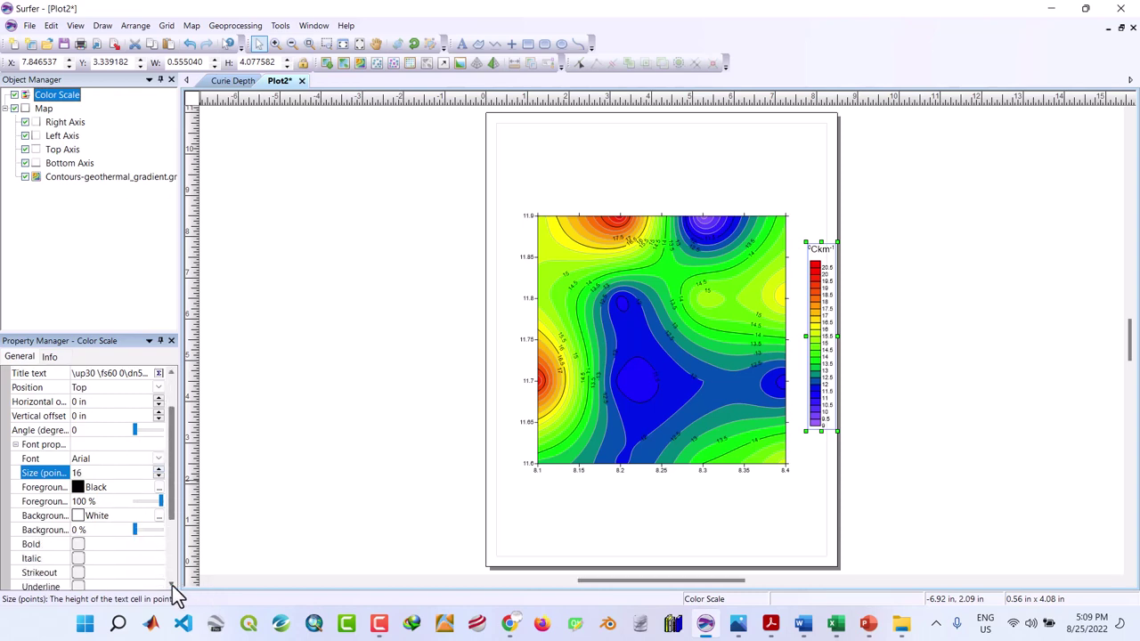
click(78, 532)
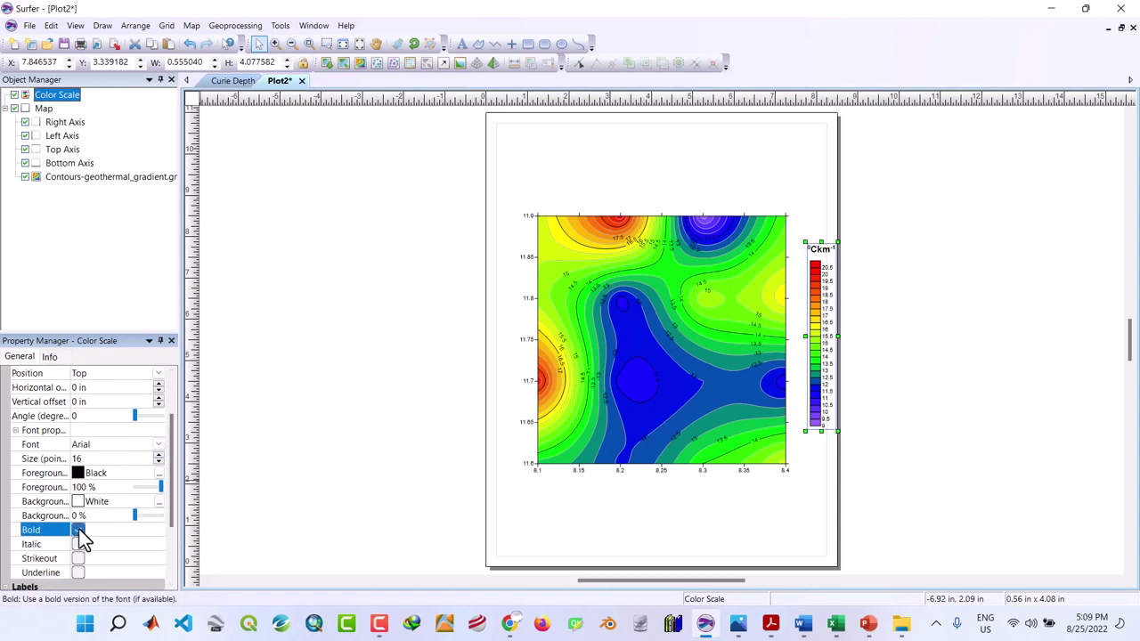
click(814, 395)
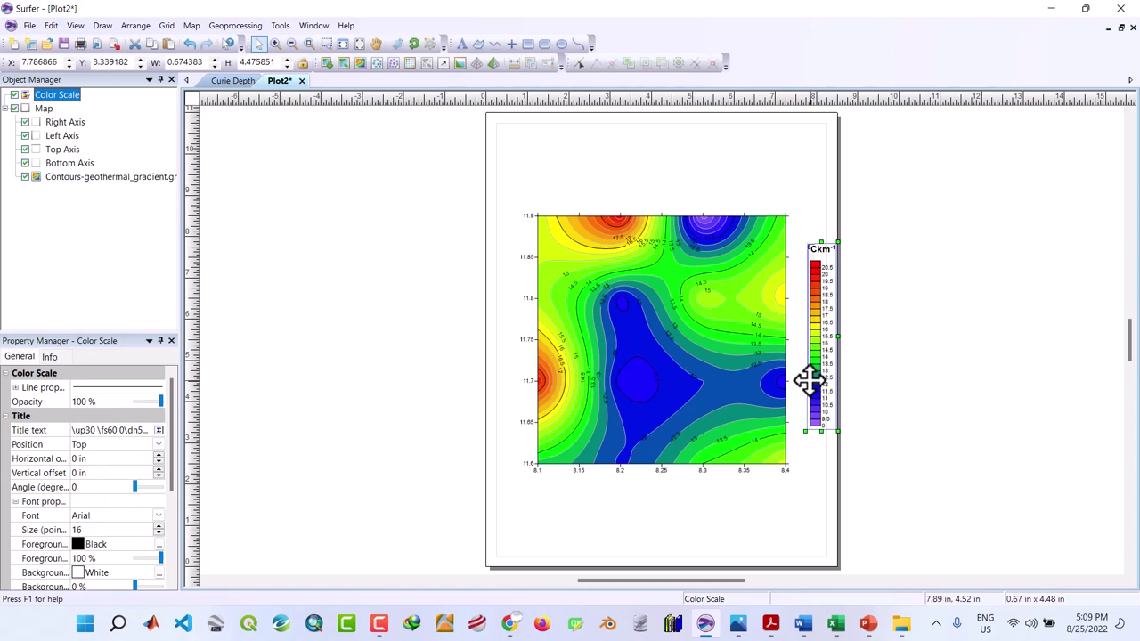
drag(808, 380, 795, 381)
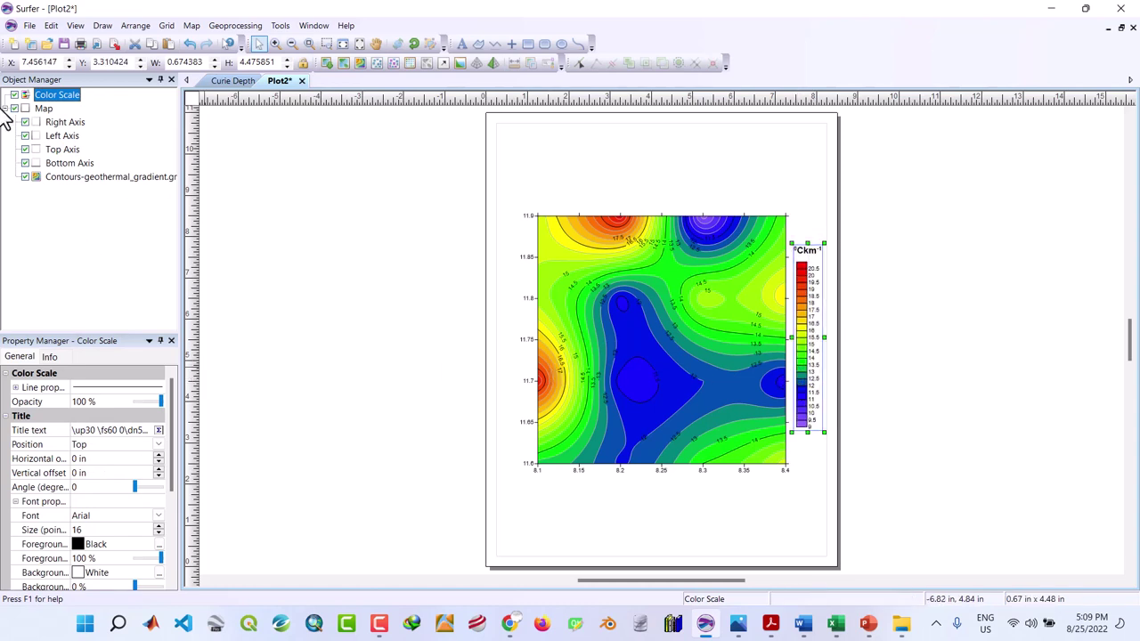
Give the left axis the title "Latitude 0N" with the 0 as a superscript.
click(65, 140)
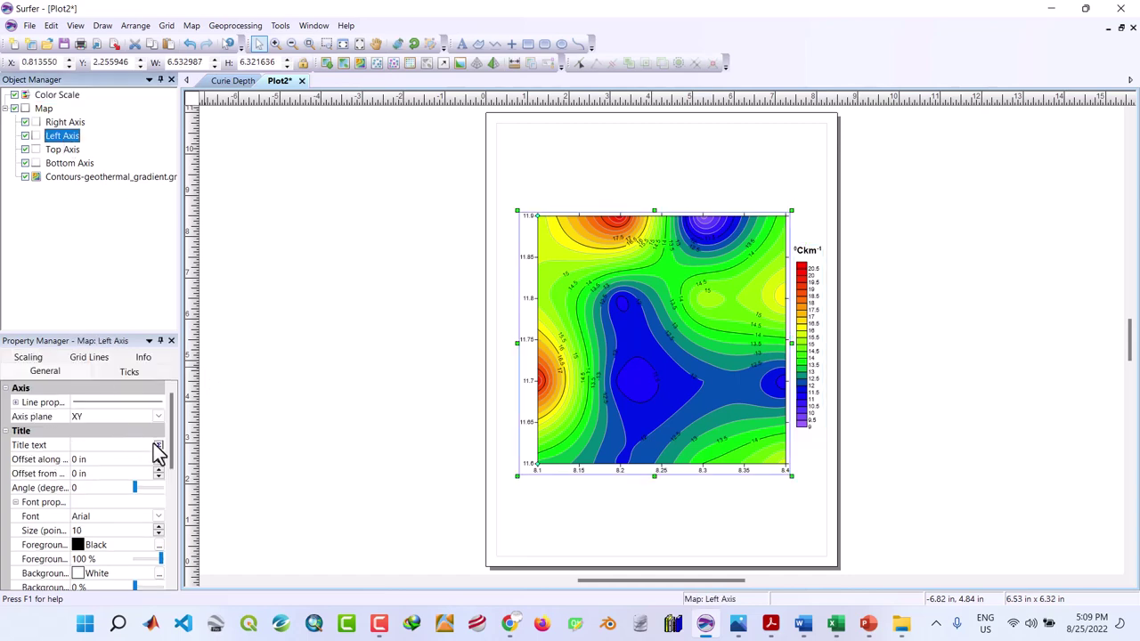
click(159, 445)
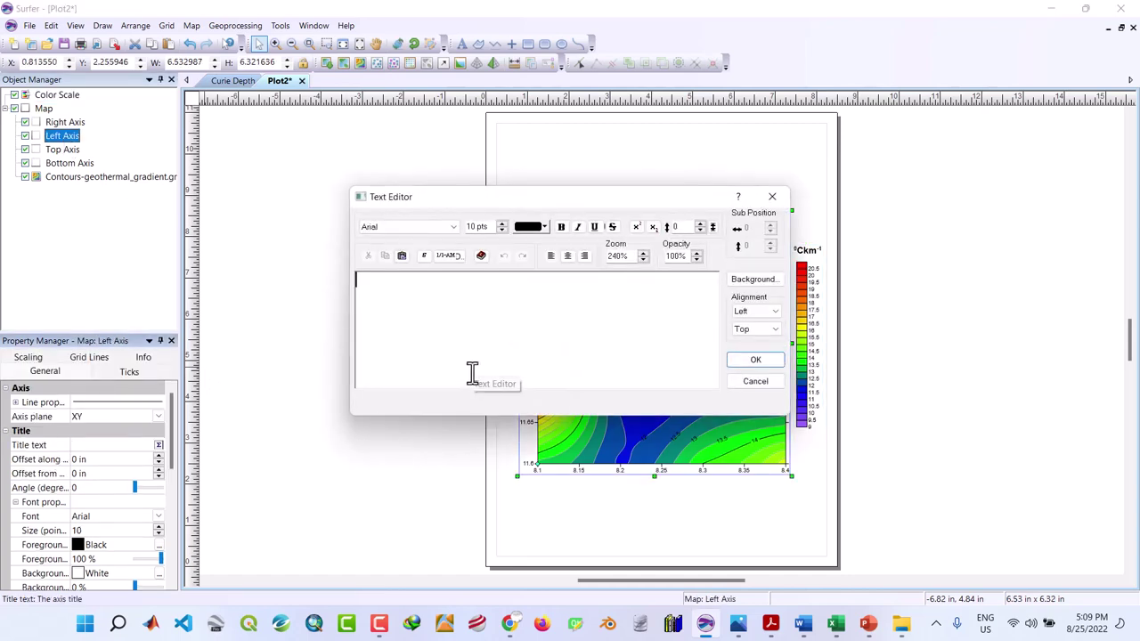
text(Latitude 0N)
click(413, 281)
drag(410, 281, 419, 281)
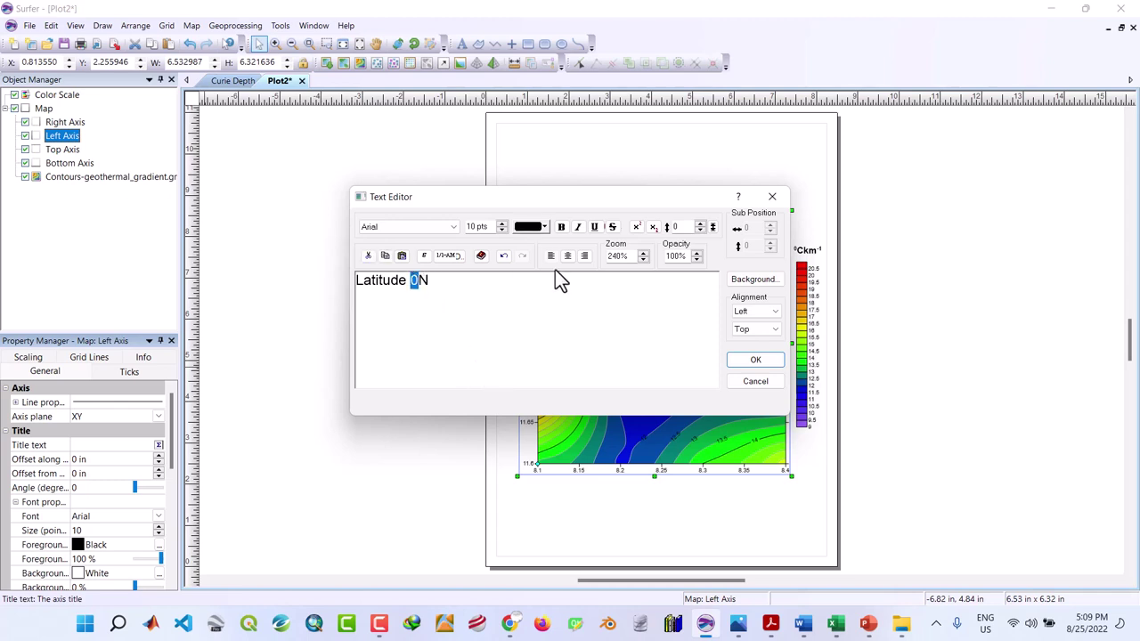
click(640, 228)
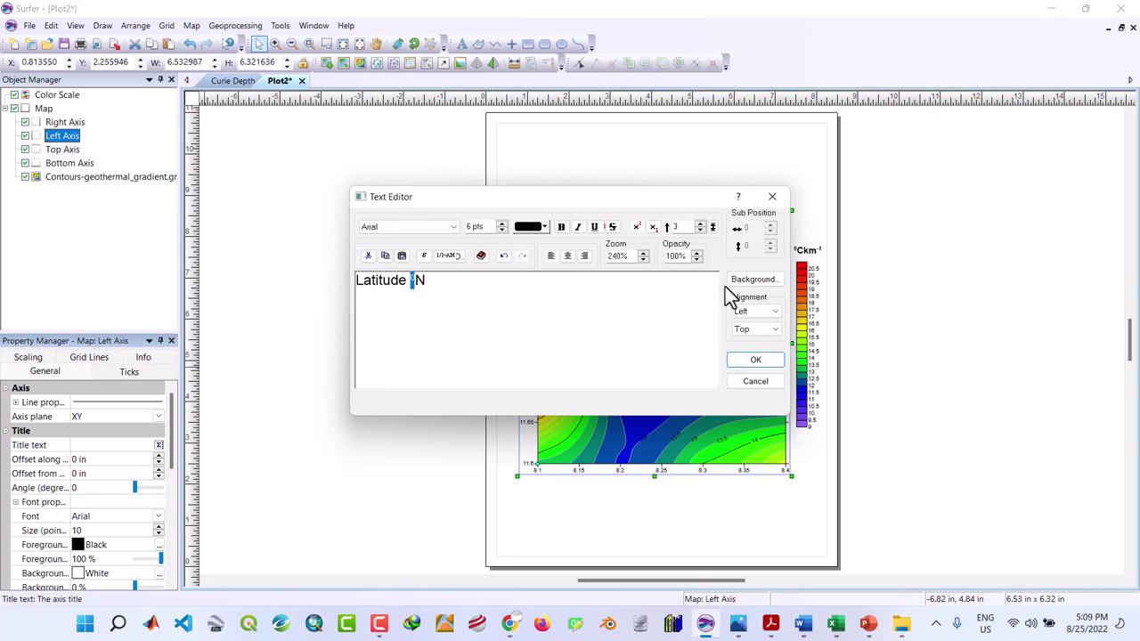
click(754, 361)
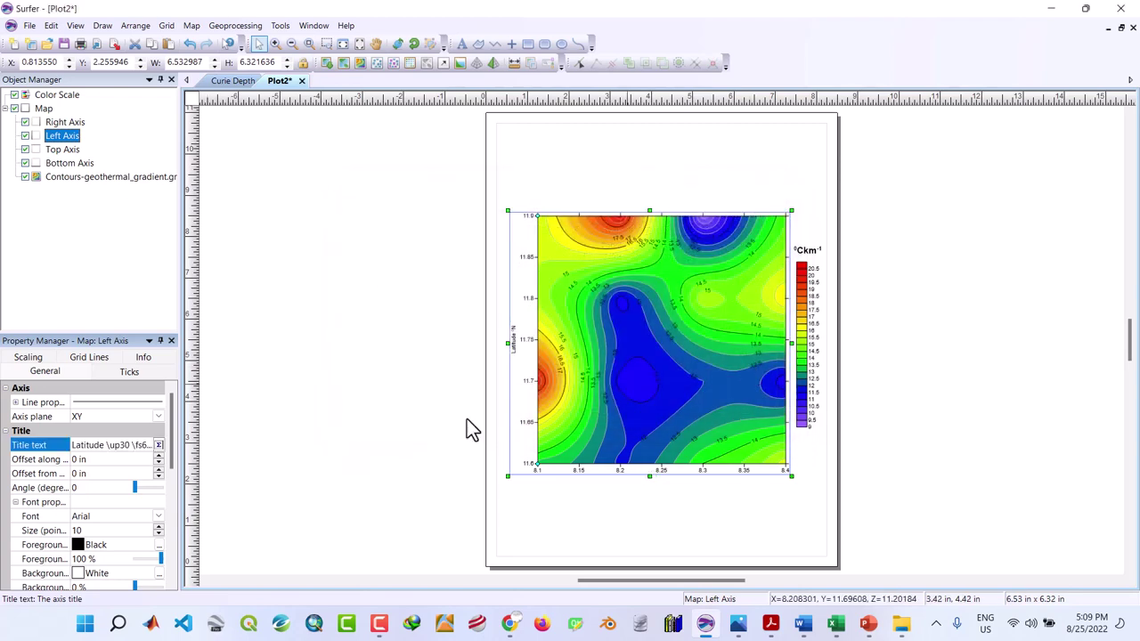
Set the left axis title to 16 points and bold.
click(158, 526)
click(157, 526)
click(158, 527)
click(158, 526)
click(157, 526)
click(158, 527)
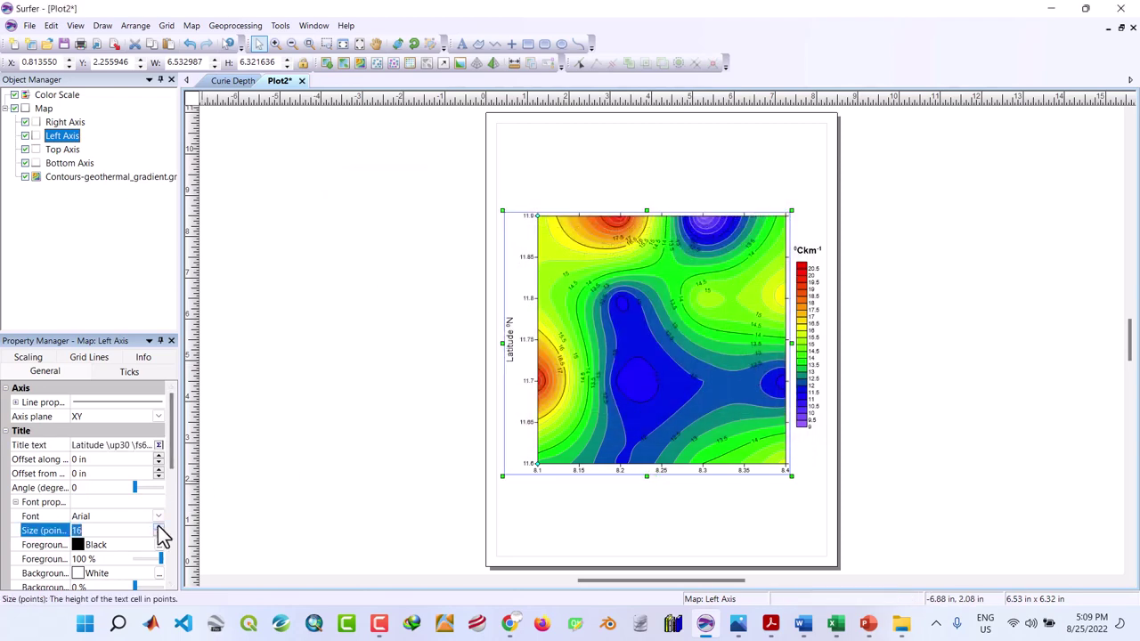
scroll(174, 586, down, 3)
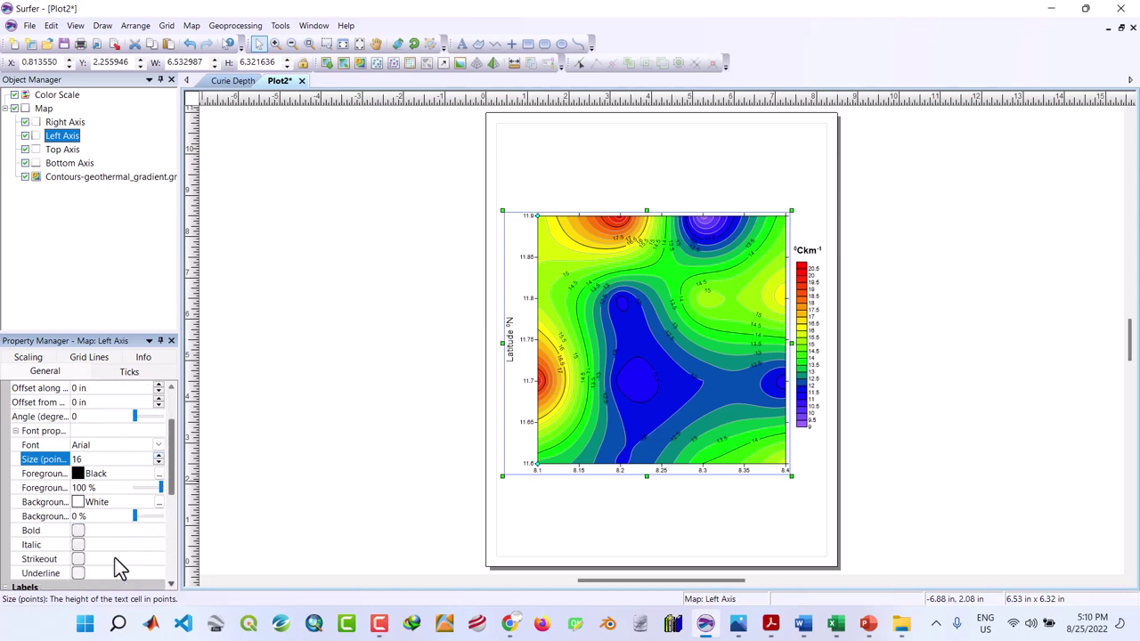
click(78, 531)
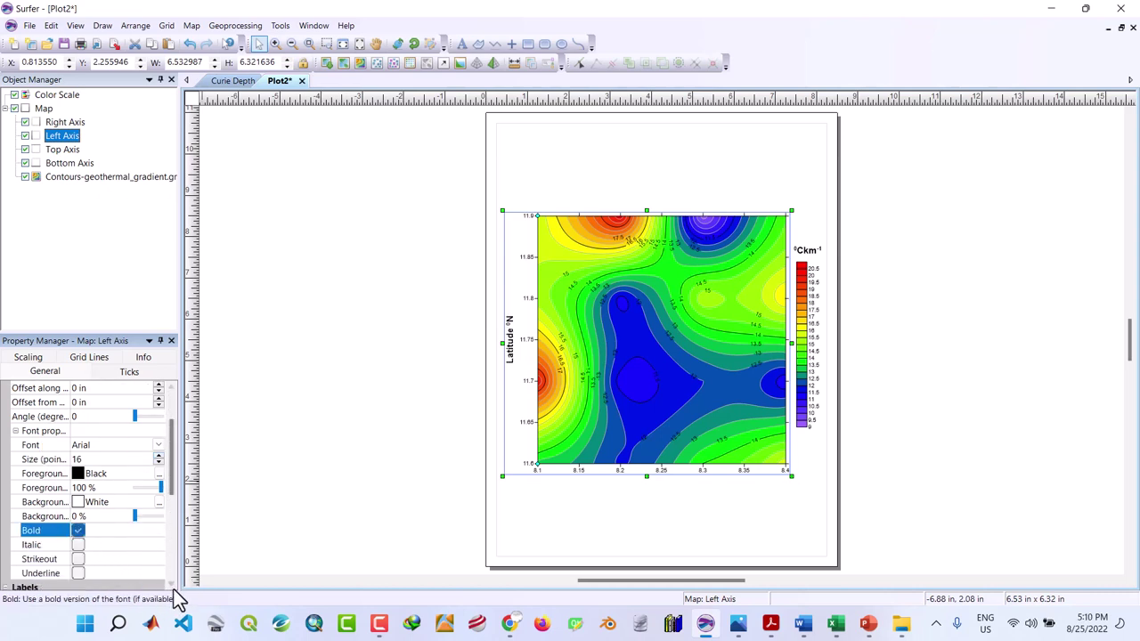
Set the font size of the left axis labels to 14 points.
scroll(174, 590, down, 4)
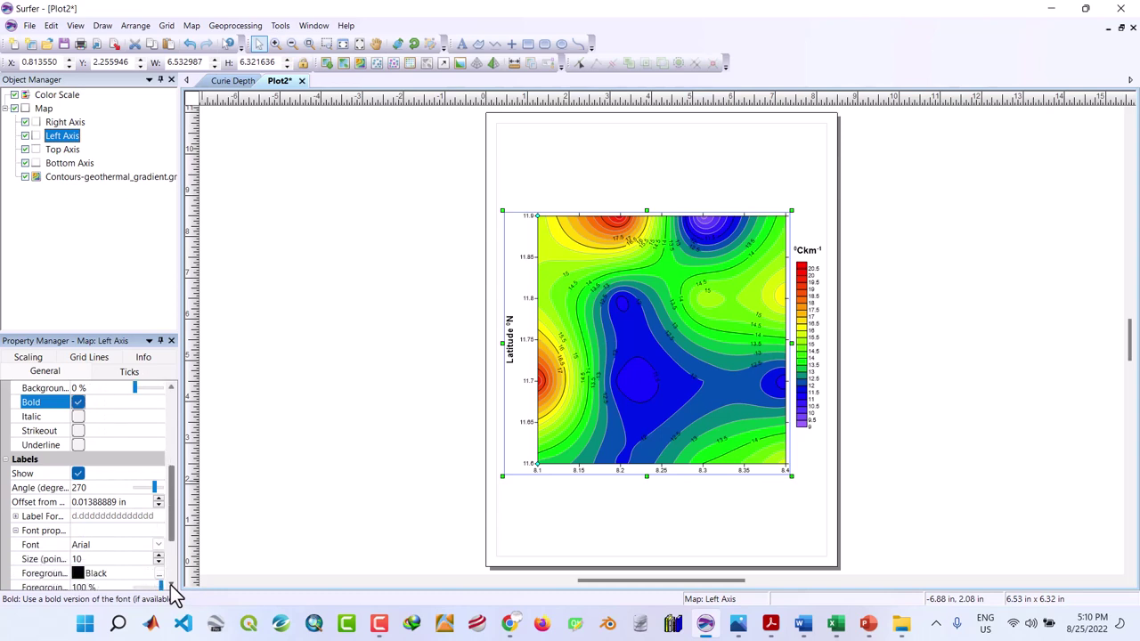
click(160, 527)
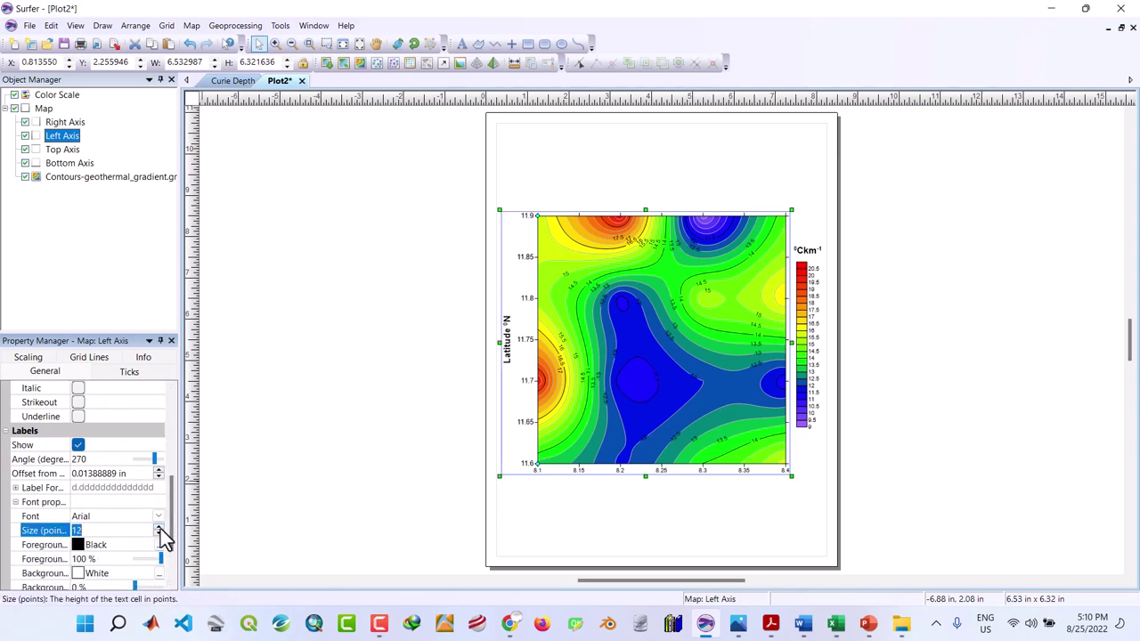
click(161, 526)
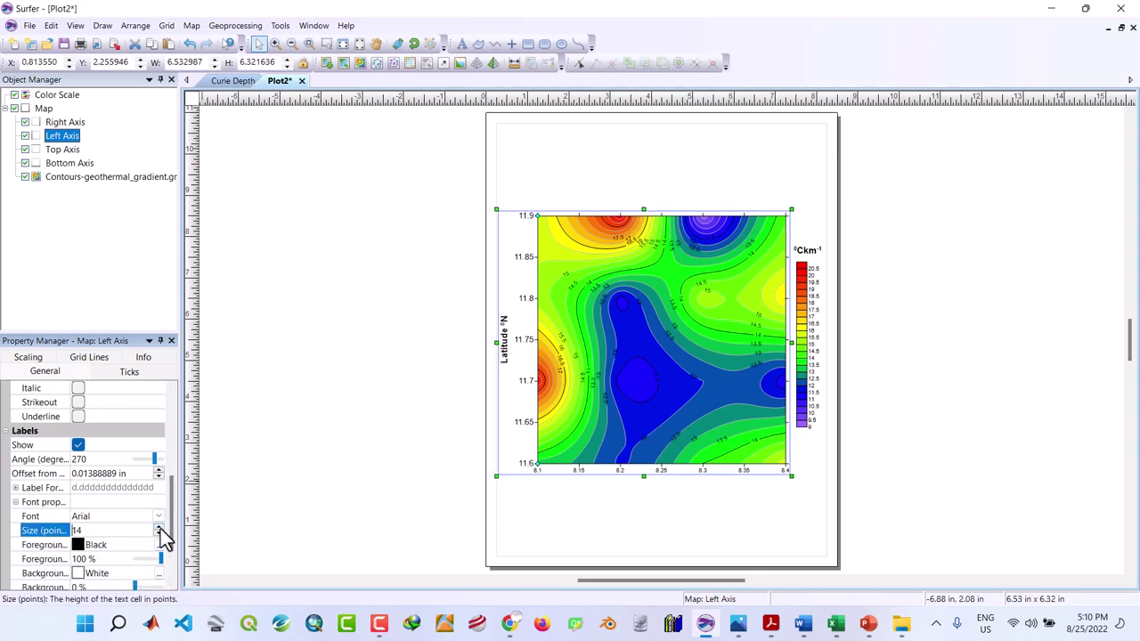
Give the bottom axis the title "Latitude 0E" with the 0 as a superscript.
click(67, 166)
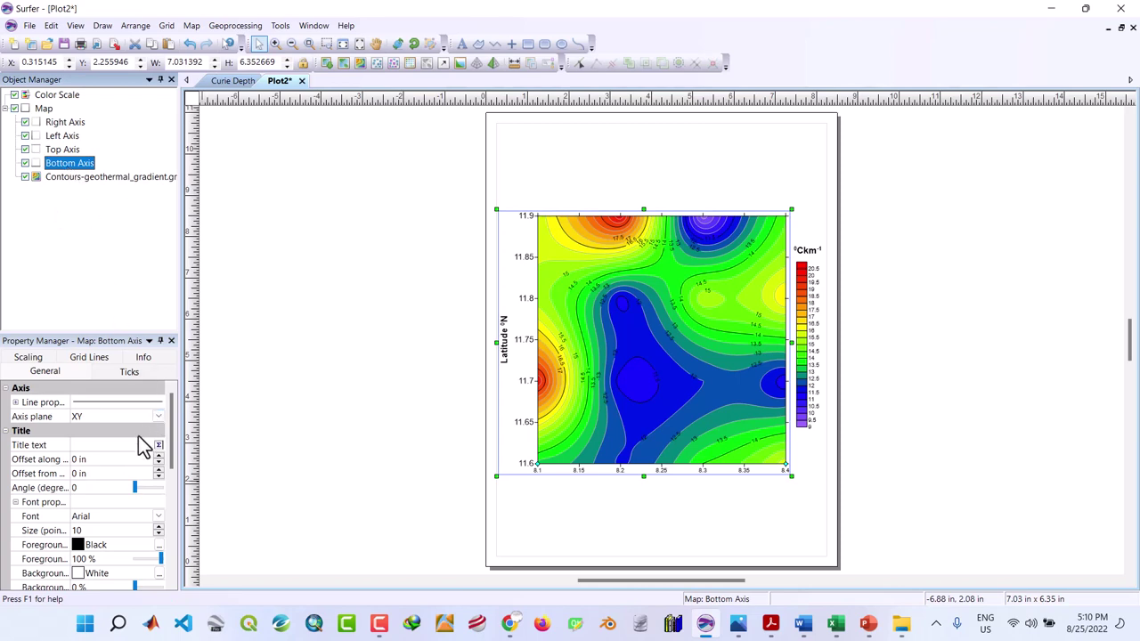
click(158, 445)
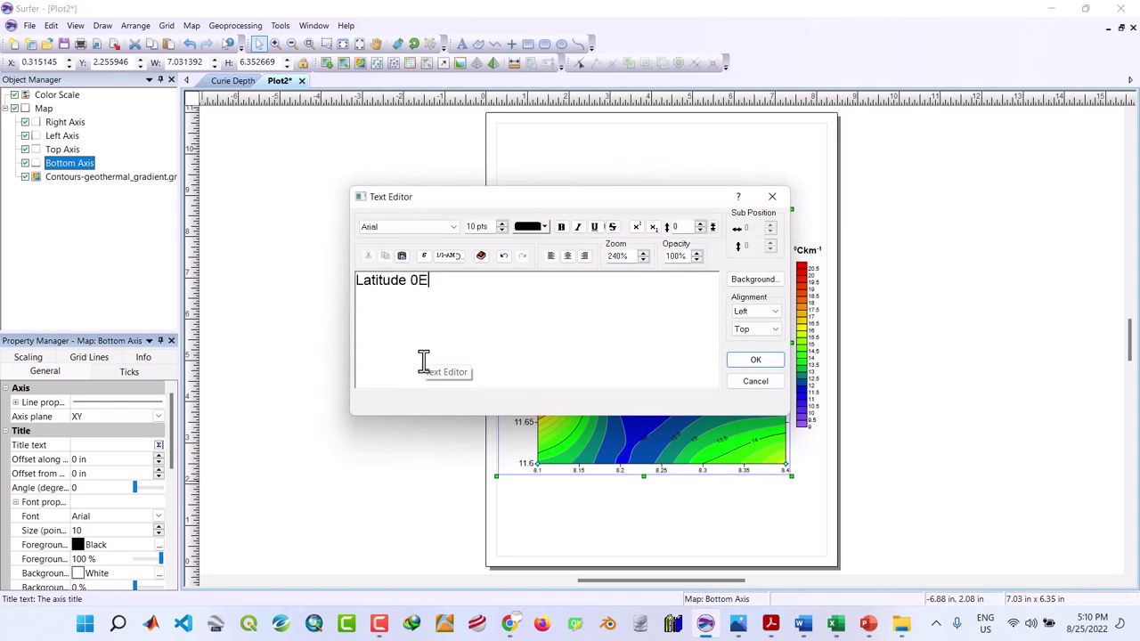
drag(411, 287, 418, 285)
click(636, 228)
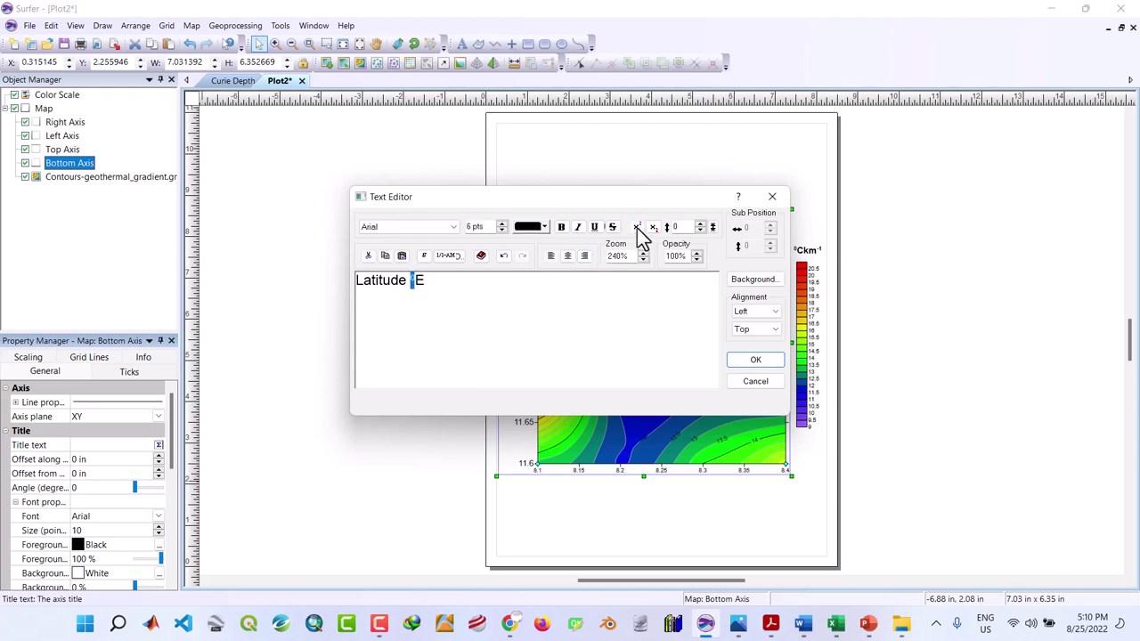
click(756, 361)
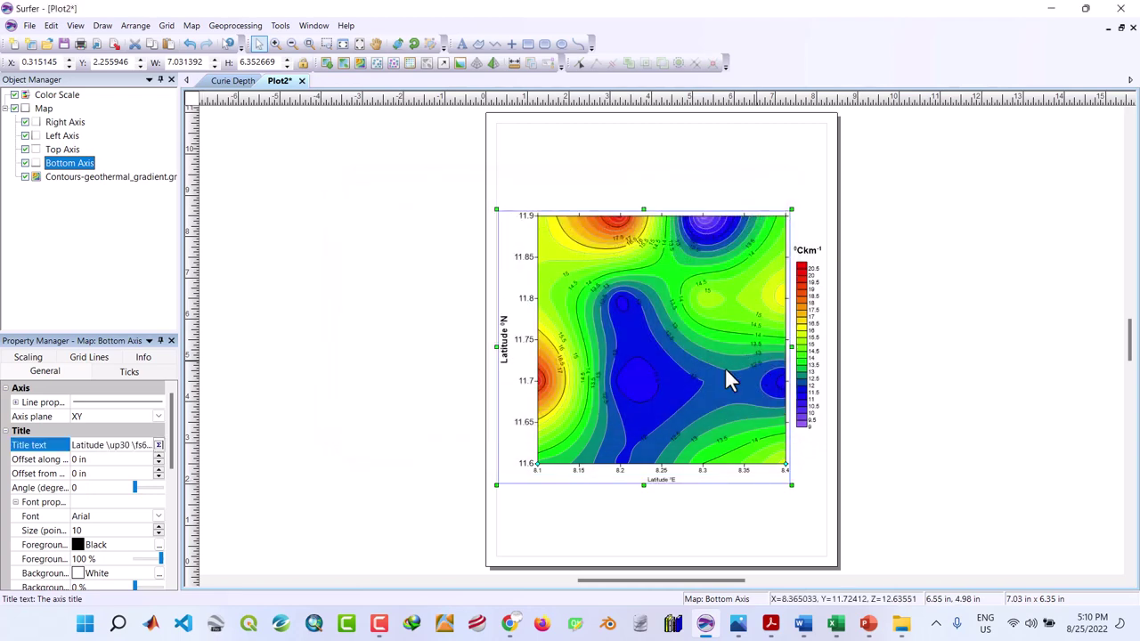
Set the bottom axis title to 16 points and bold.
click(157, 526)
click(157, 526)
click(157, 526)
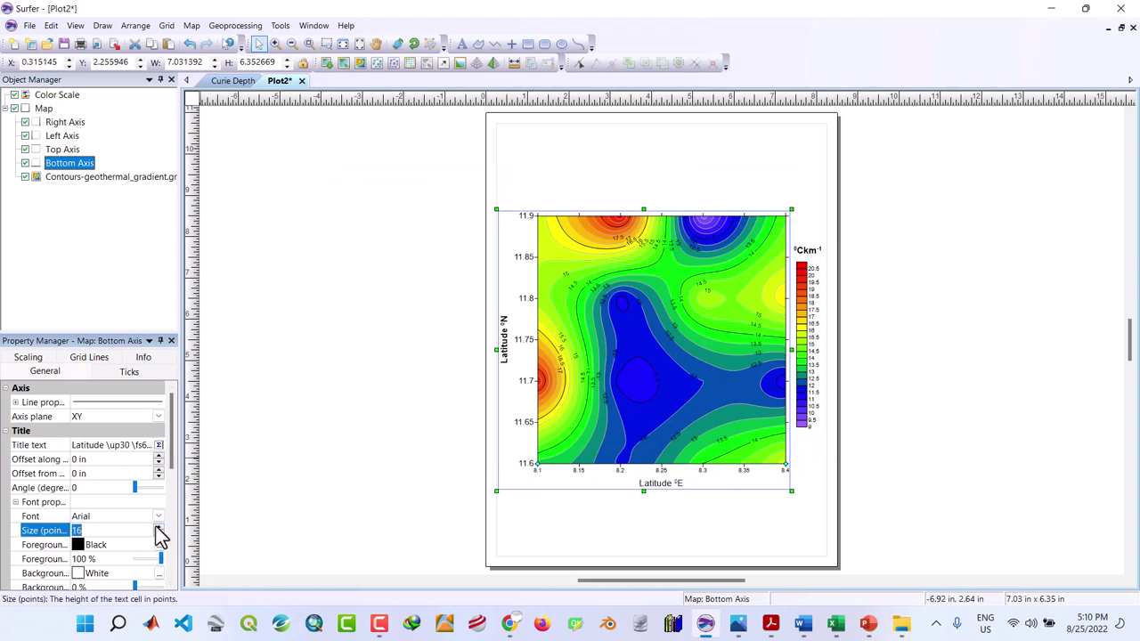
scroll(170, 584, down, 3)
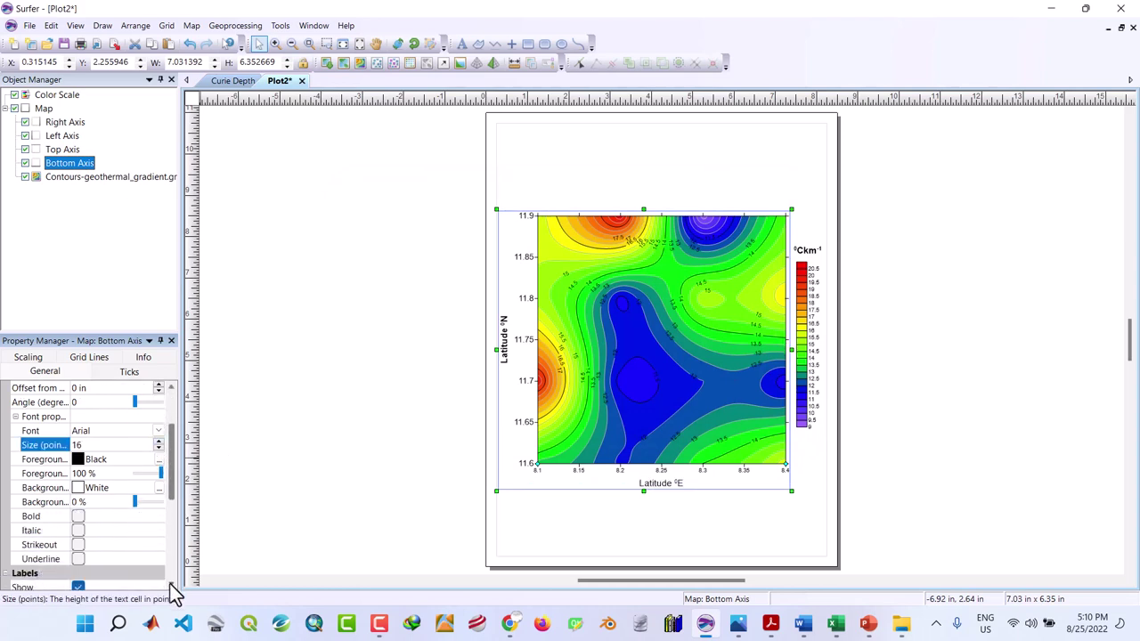
click(78, 519)
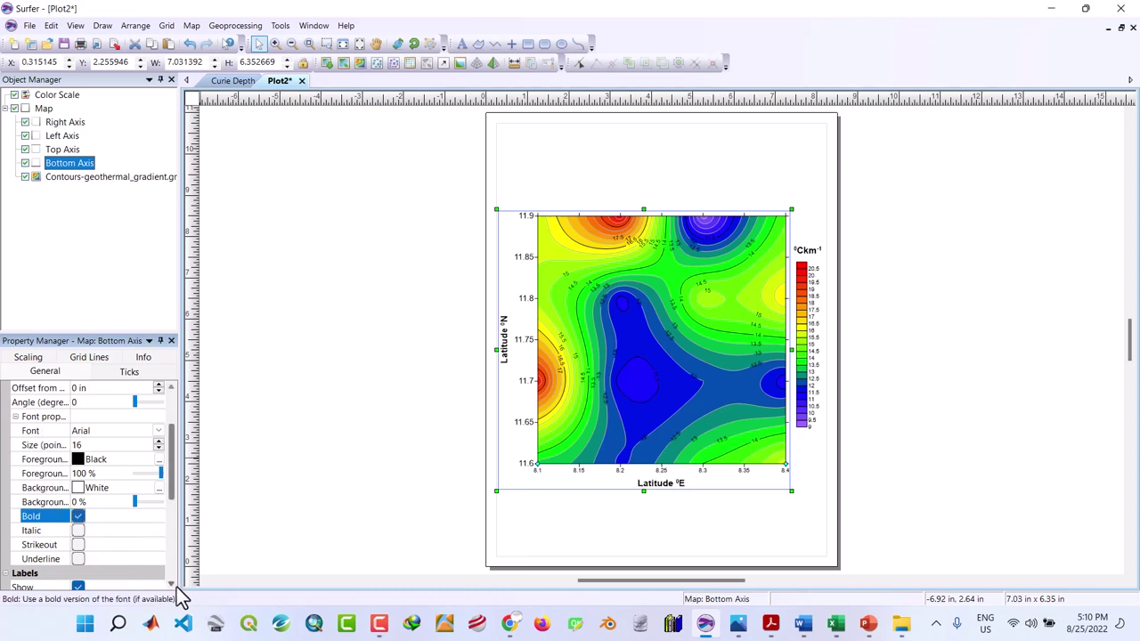
Set the font size of the bottom axis labels to 14 points.
scroll(172, 591, down, 3)
scroll(172, 591, down, 3)
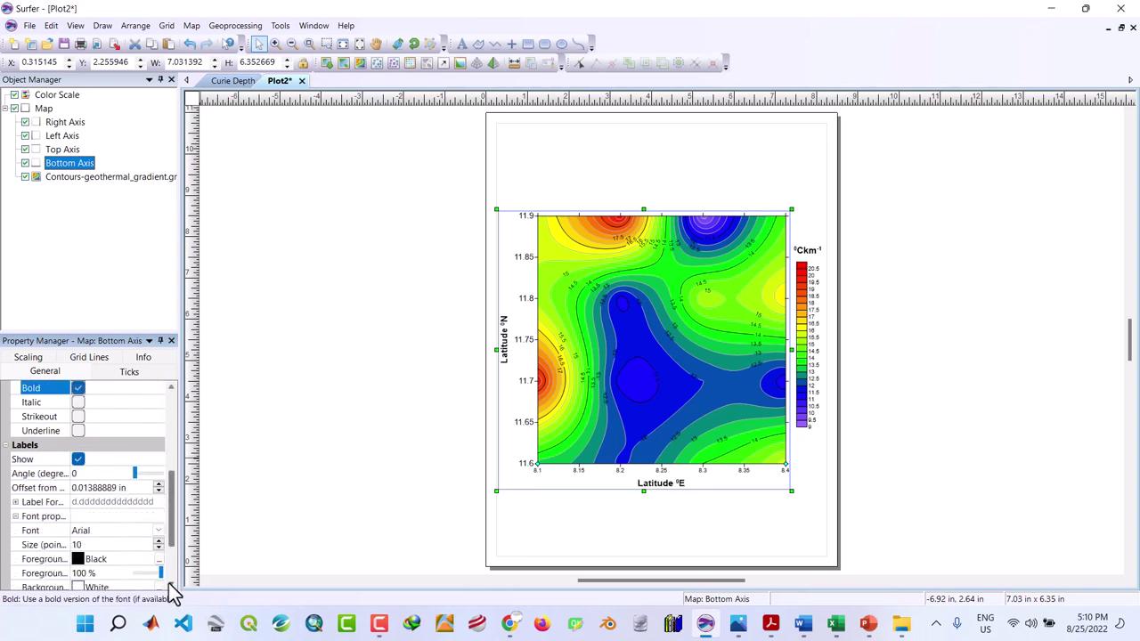
click(159, 544)
click(159, 540)
click(158, 540)
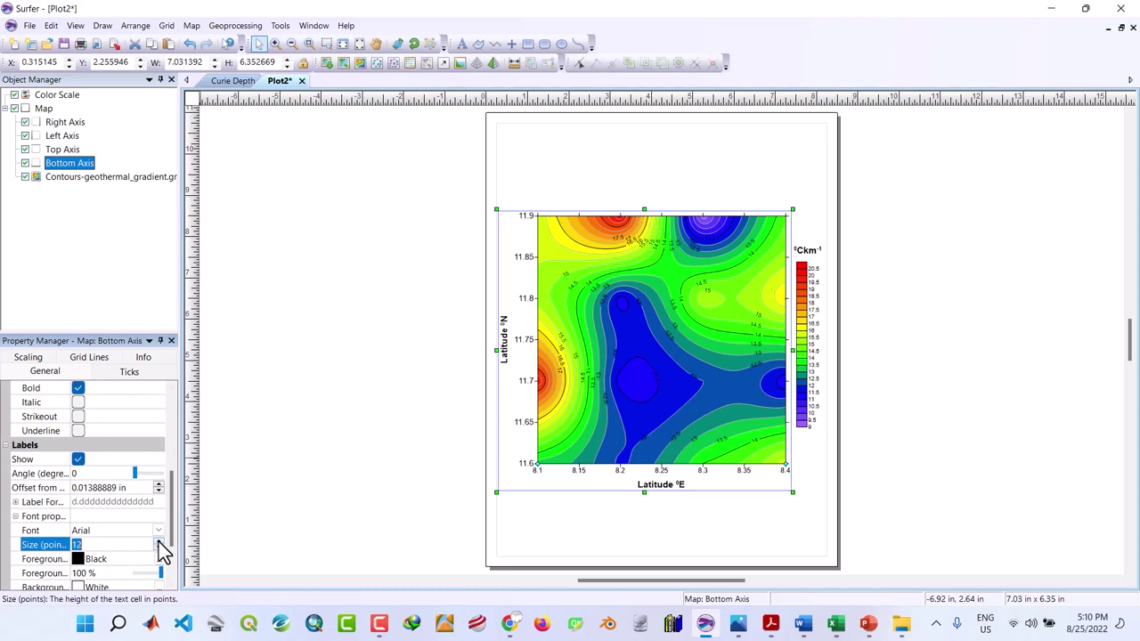
click(159, 540)
click(159, 540)
click(595, 515)
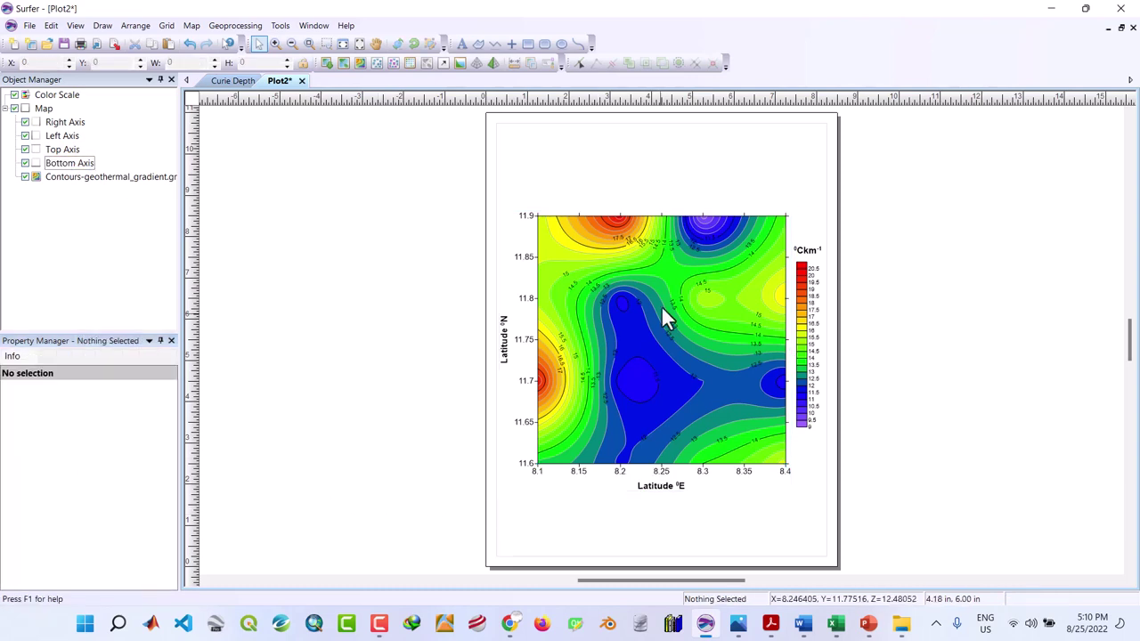
Export the geothermal gradient map to the RES folder as a JPG image named "geothermal gradient map".
click(31, 26)
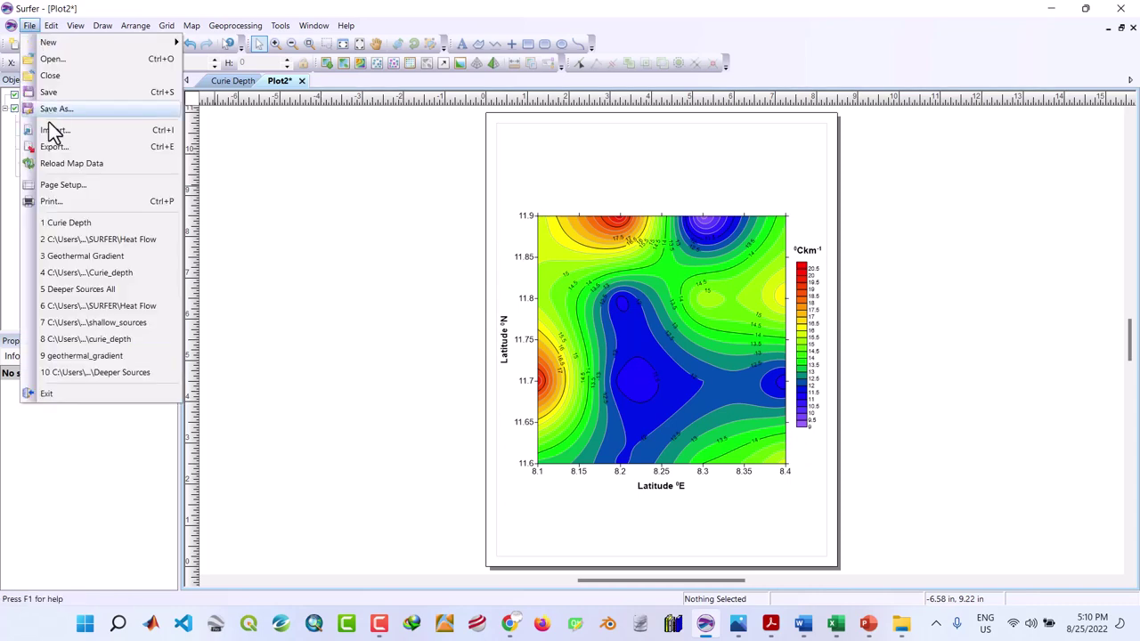
click(62, 151)
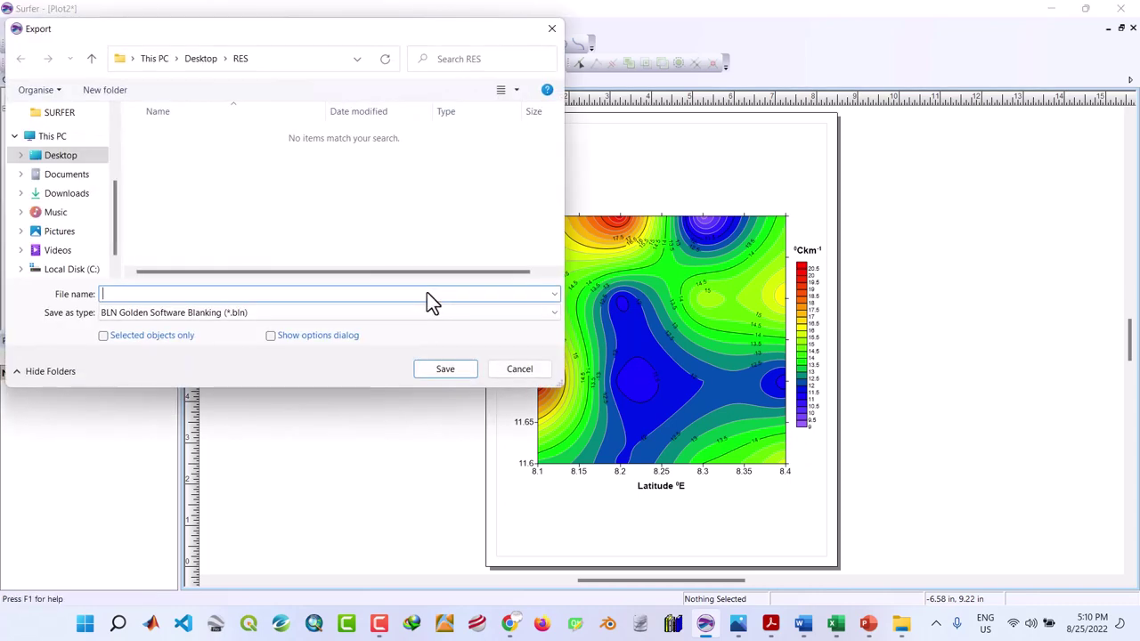
click(312, 313)
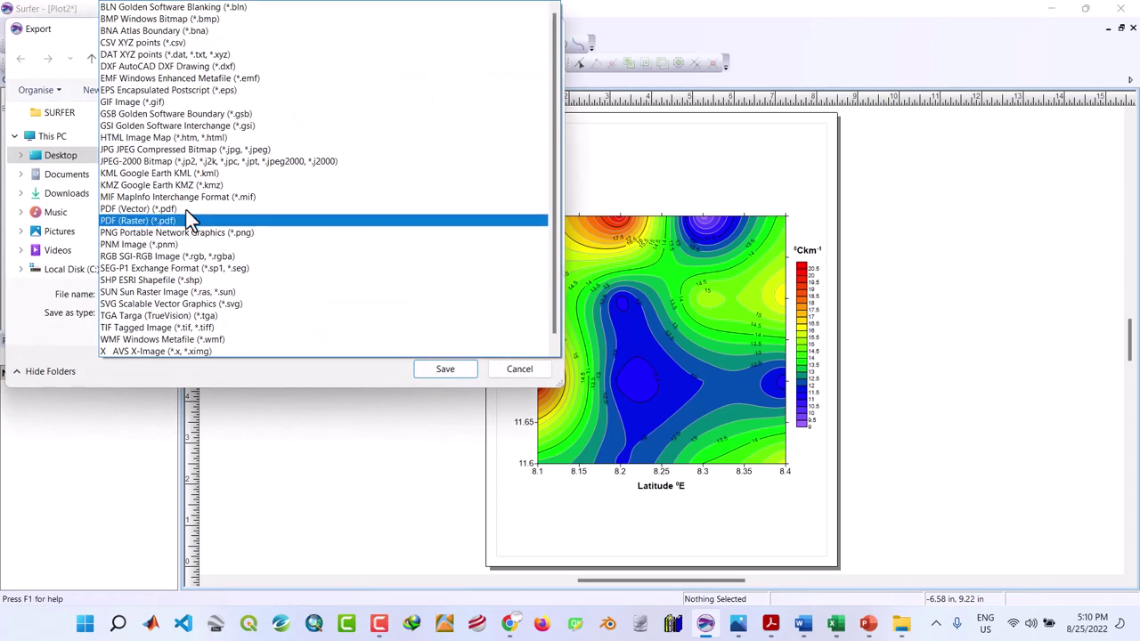
click(163, 150)
click(196, 294)
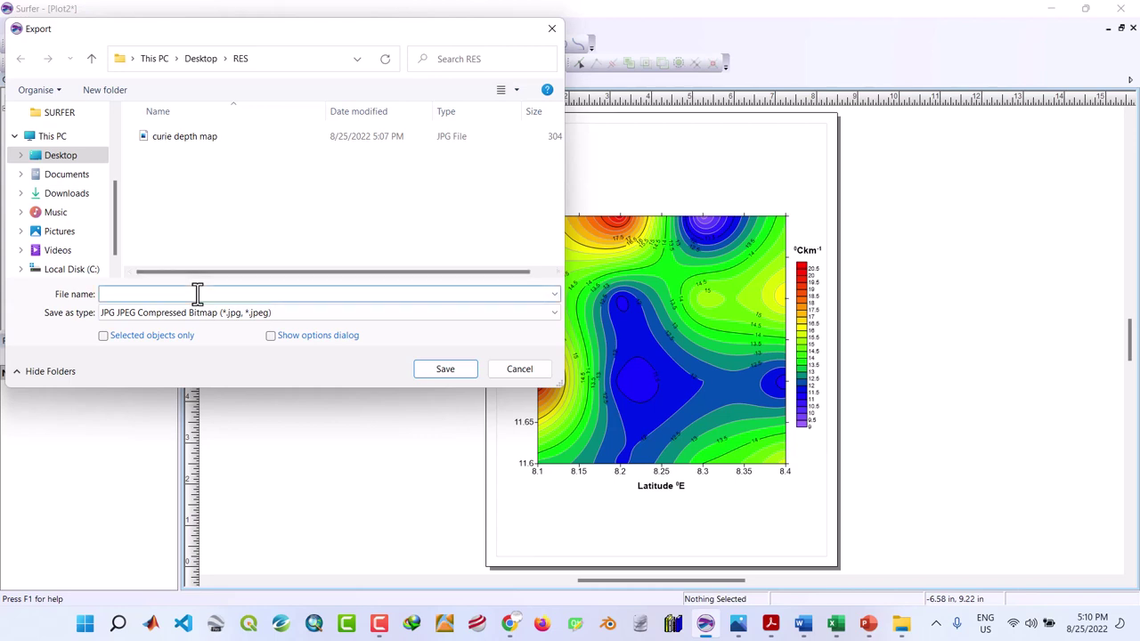
text(geotherm)
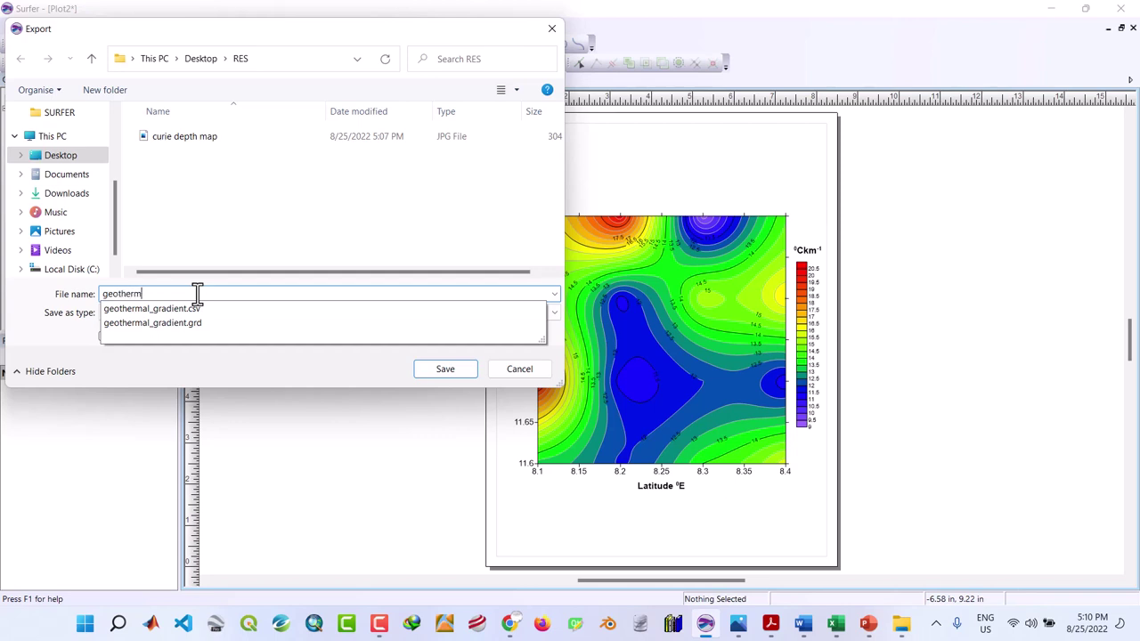
text(al gradient map)
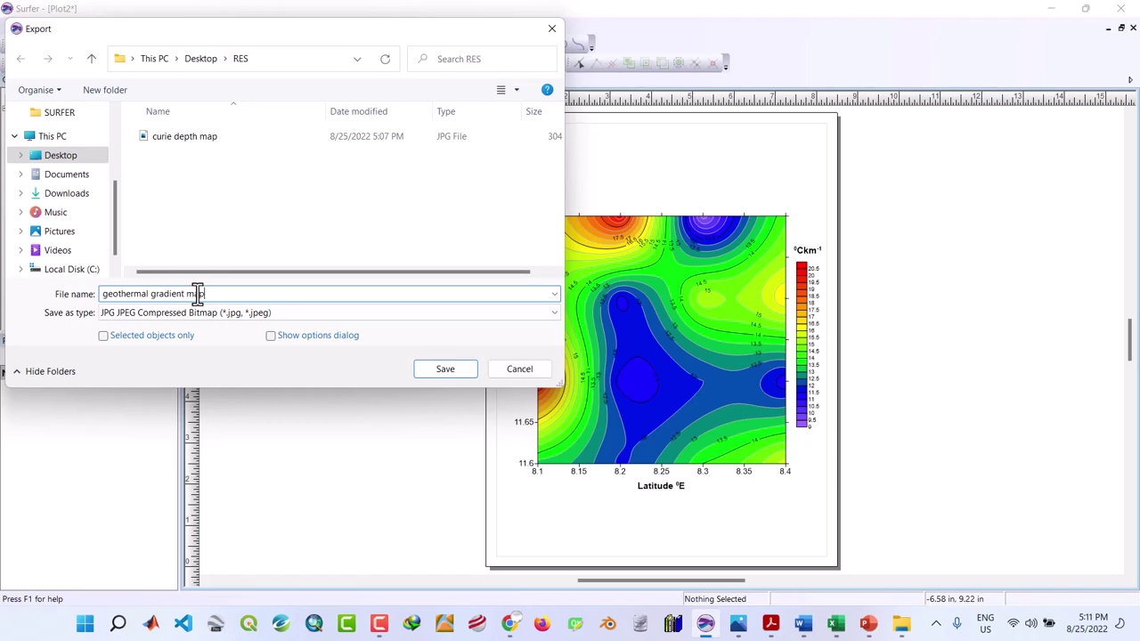
click(438, 368)
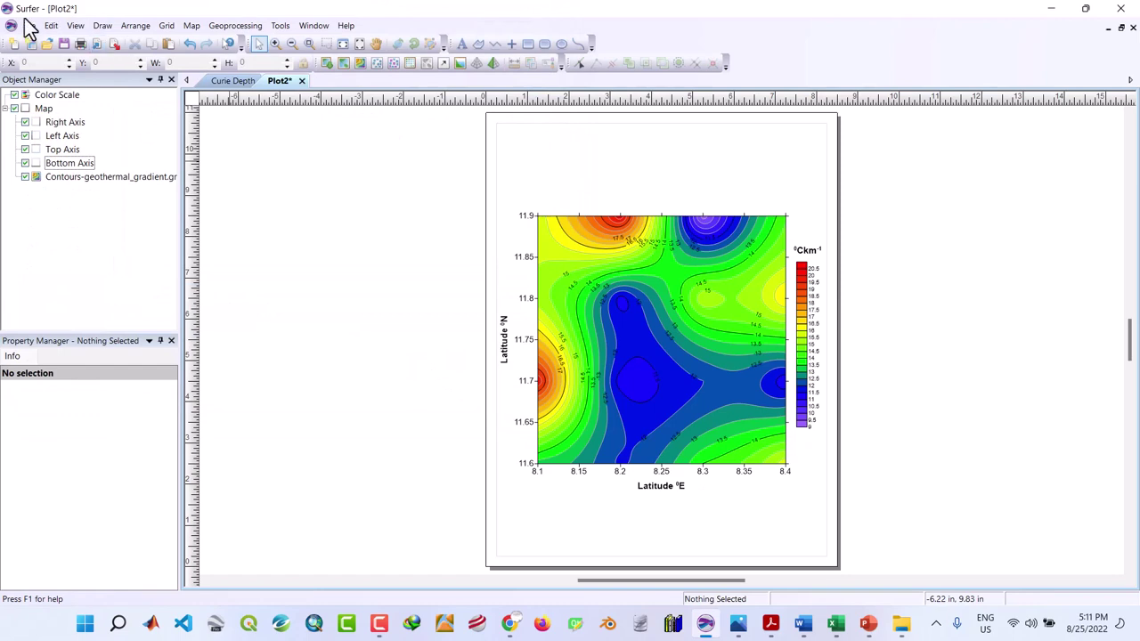
Open the exported geothermal gradient map image from the RES folder to check it, and return to the plot in Surfer.
mouse_move(902, 631)
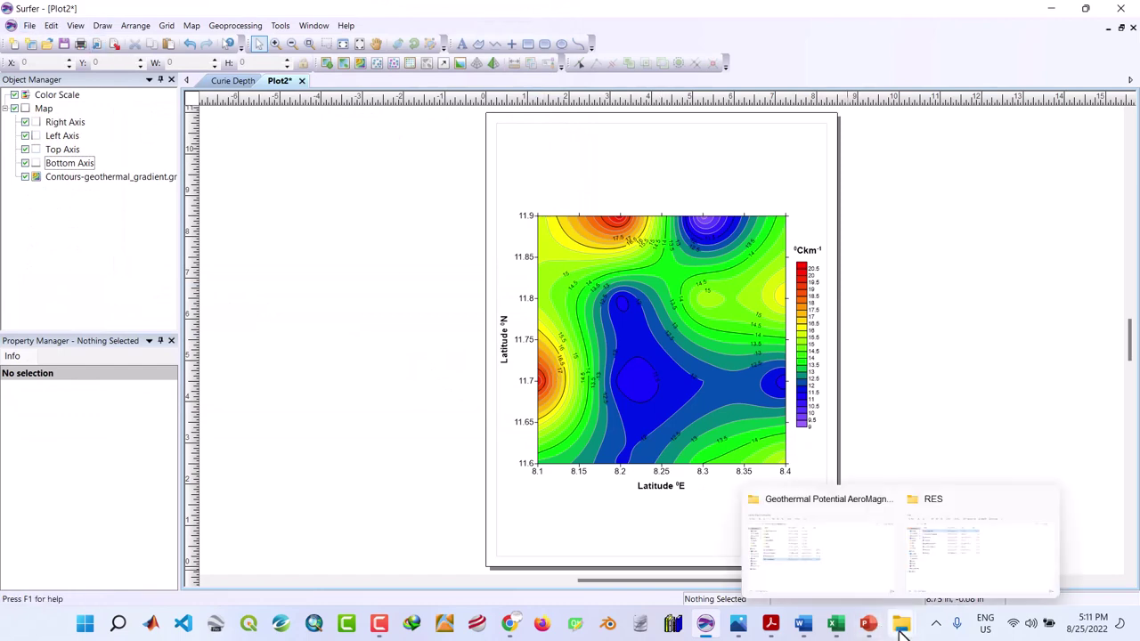
click(951, 575)
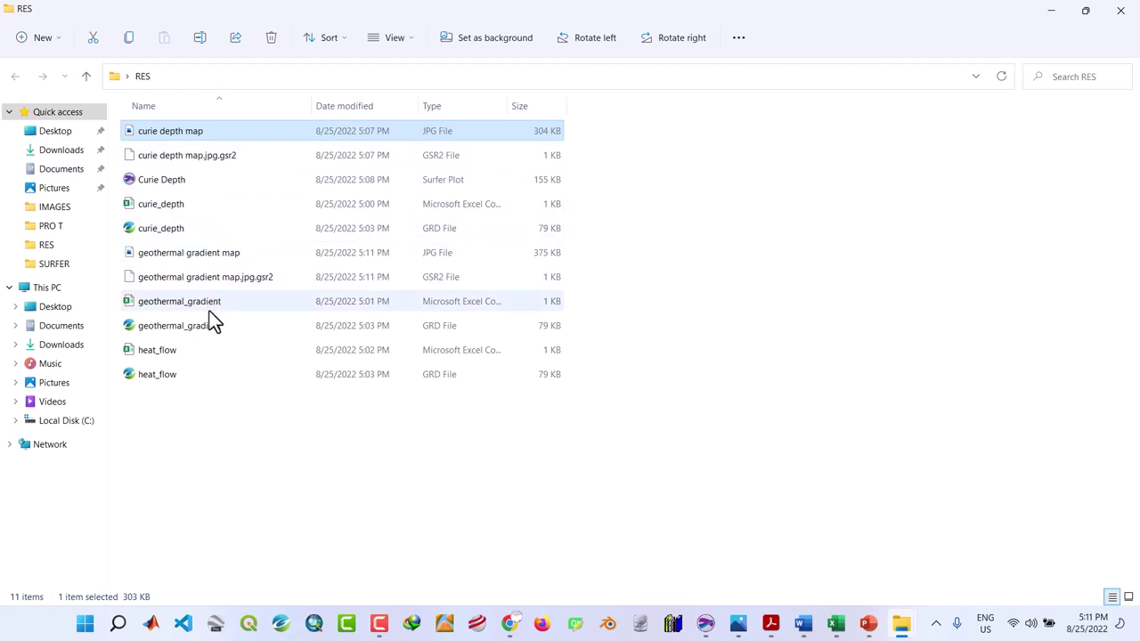
double_click(196, 254)
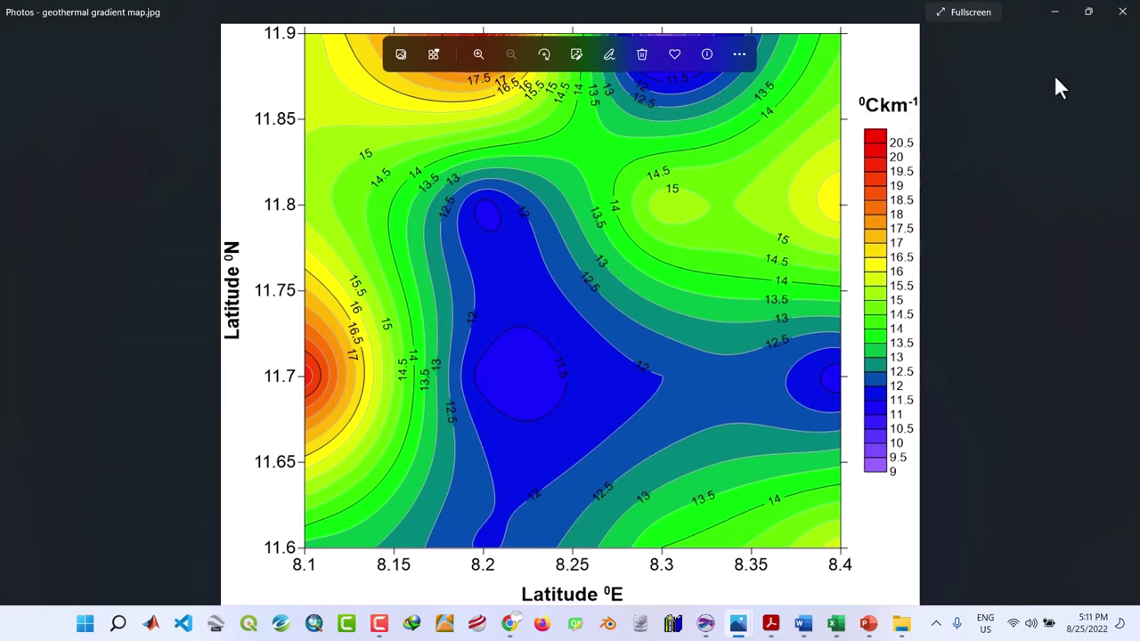
click(1122, 12)
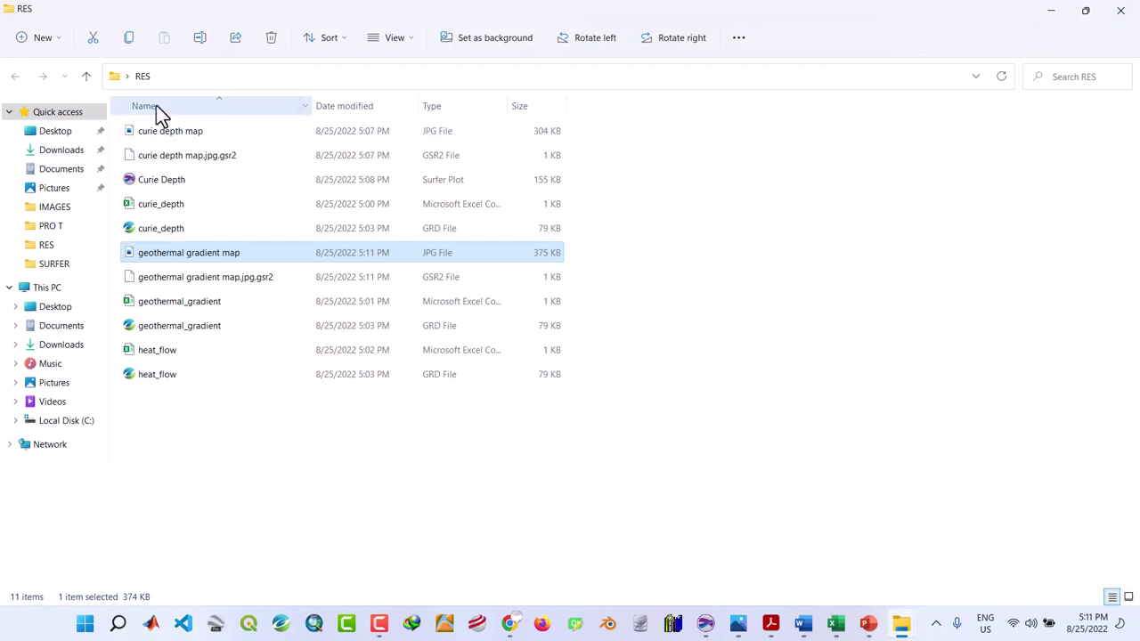
click(1051, 10)
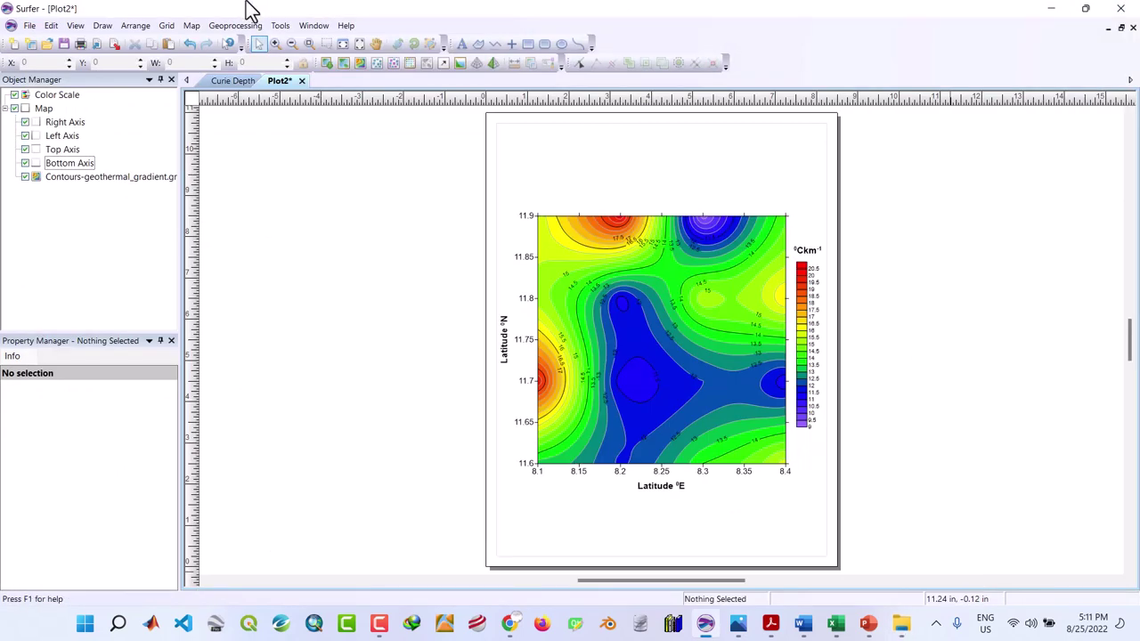
Save the plot in the RES folder as a Surfer document named "Geothermal Gradient".
click(28, 26)
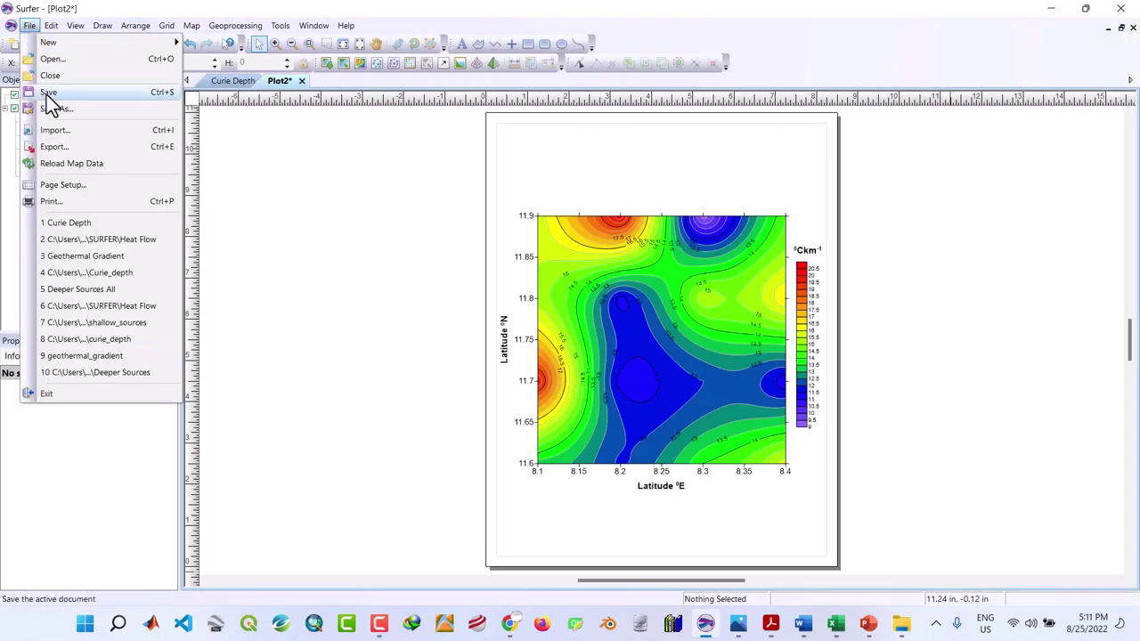
click(49, 94)
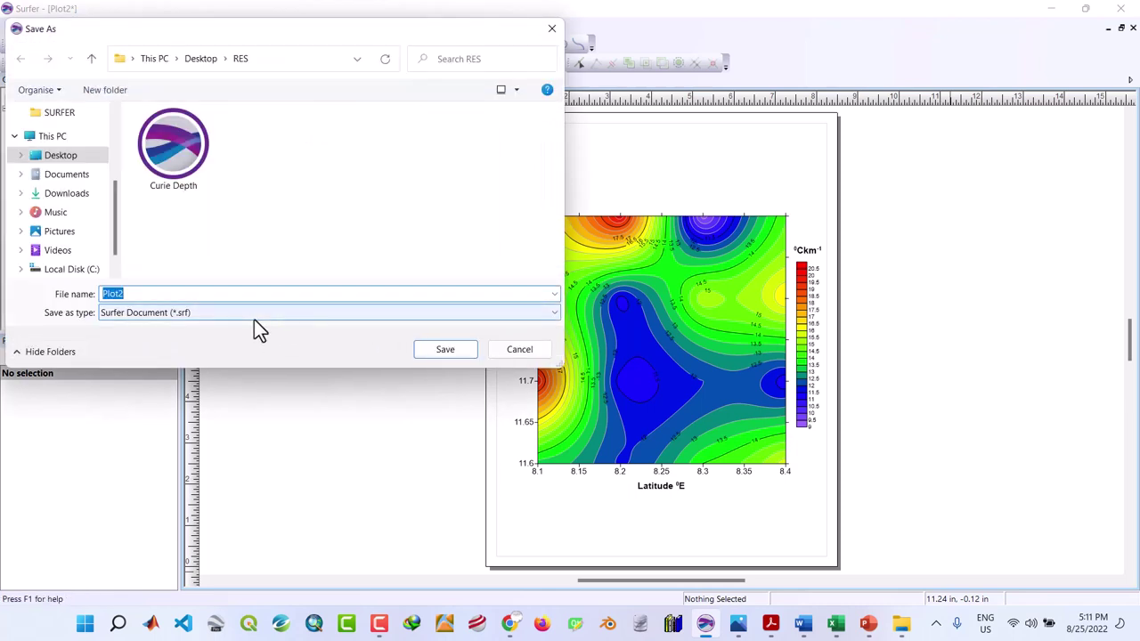
text(Ge)
text(othermal)
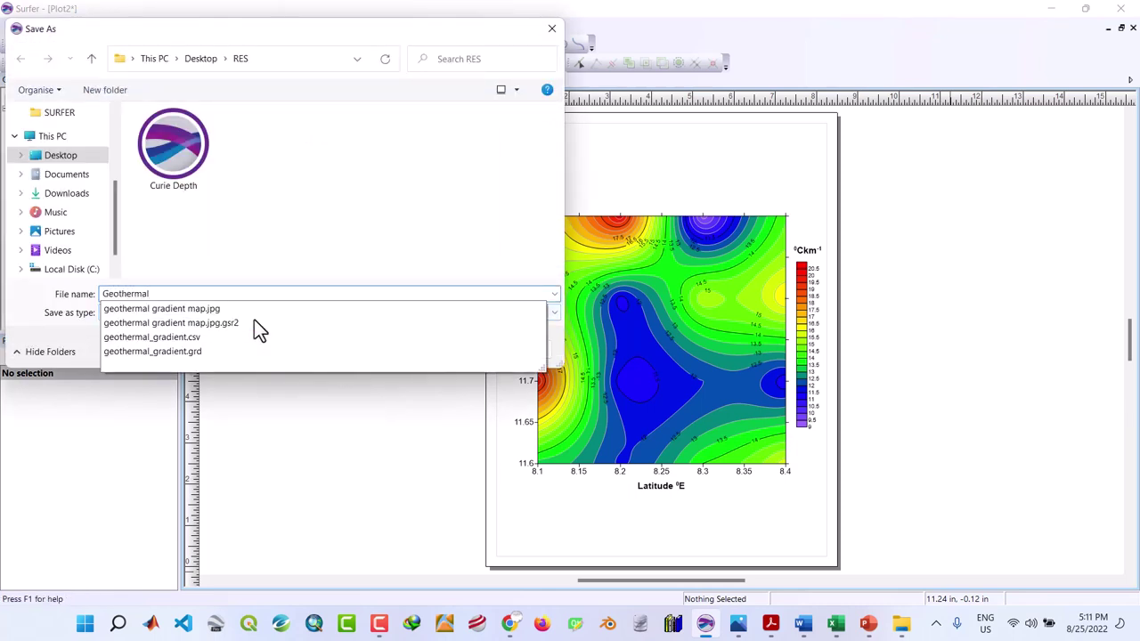
text( Gradient)
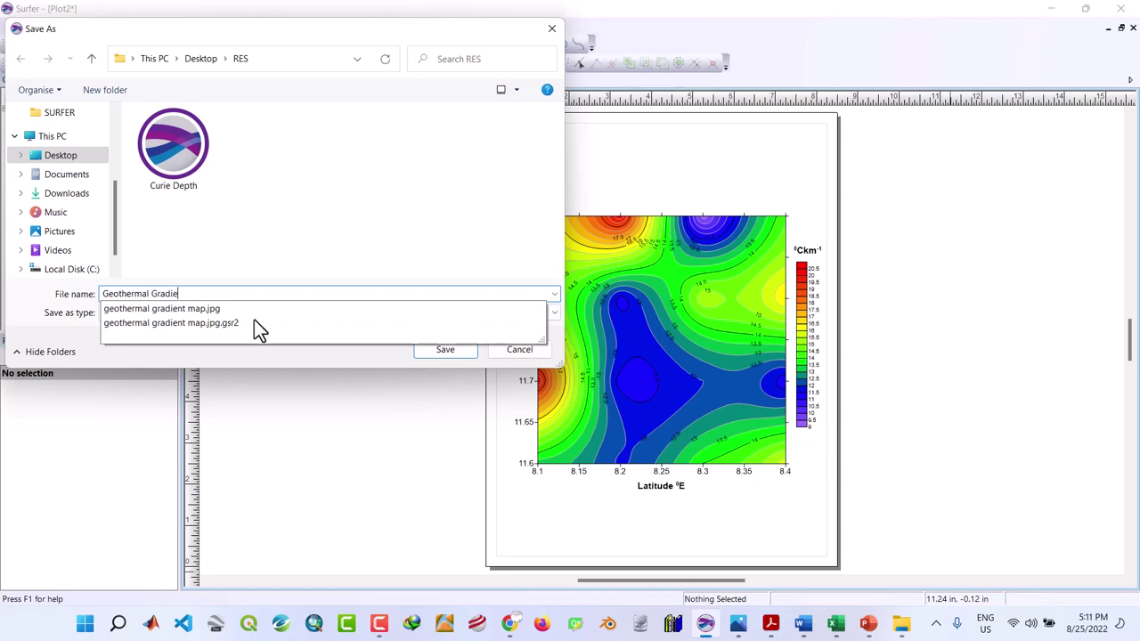
click(295, 366)
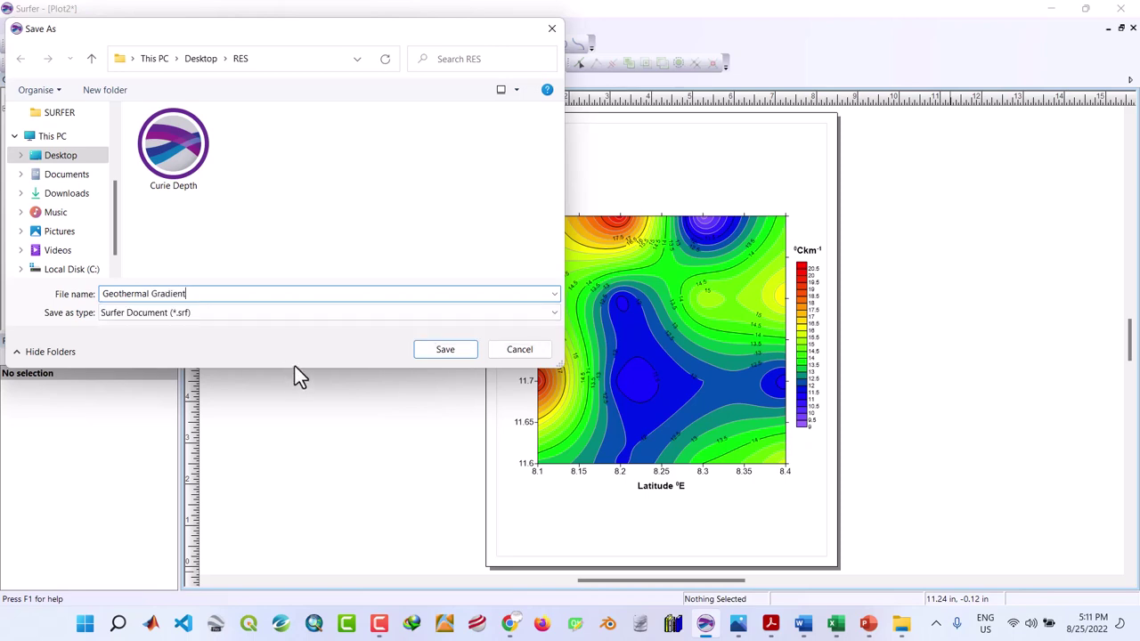
click(433, 350)
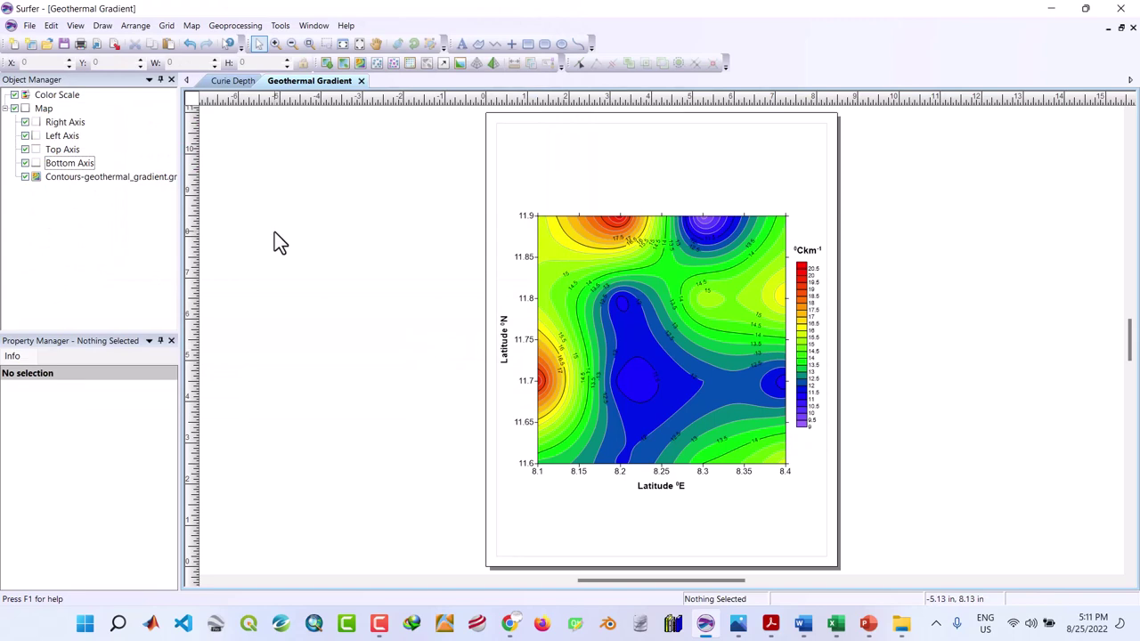
Create a new plot document and add a contour map from the heat_flow grid in the RES folder.
click(29, 25)
mouse_move(51, 25)
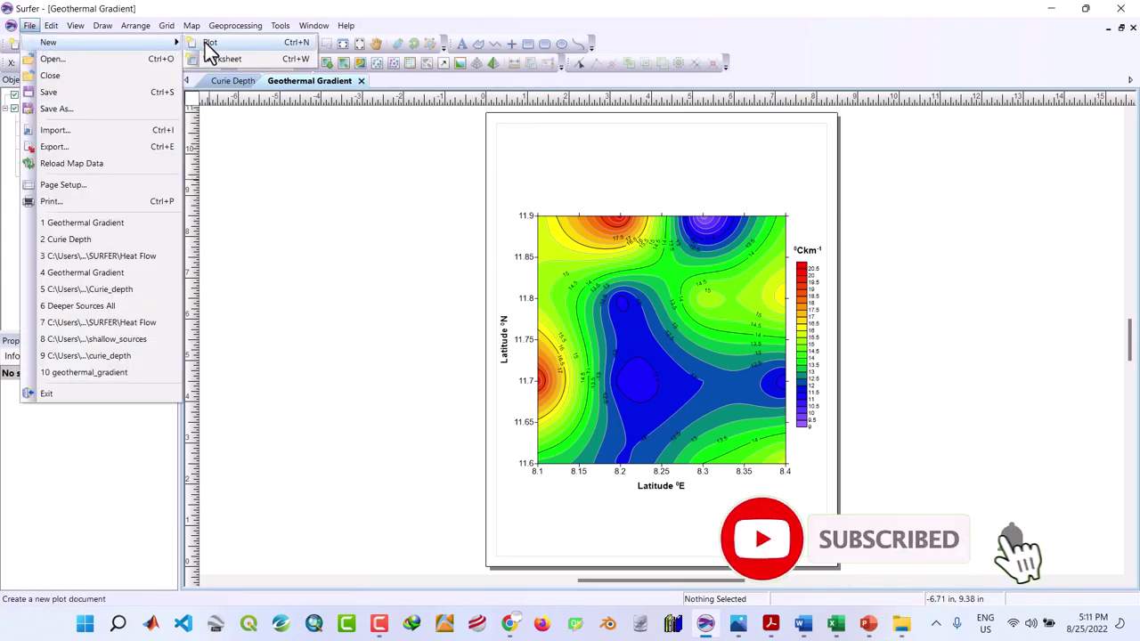
click(209, 42)
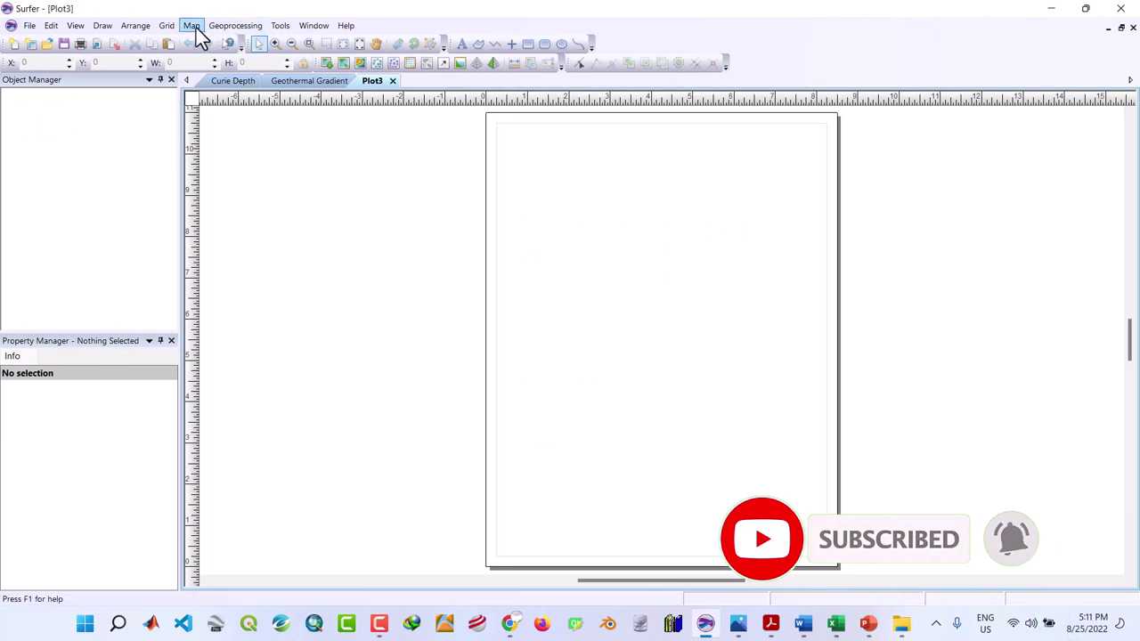
click(186, 27)
mouse_move(207, 43)
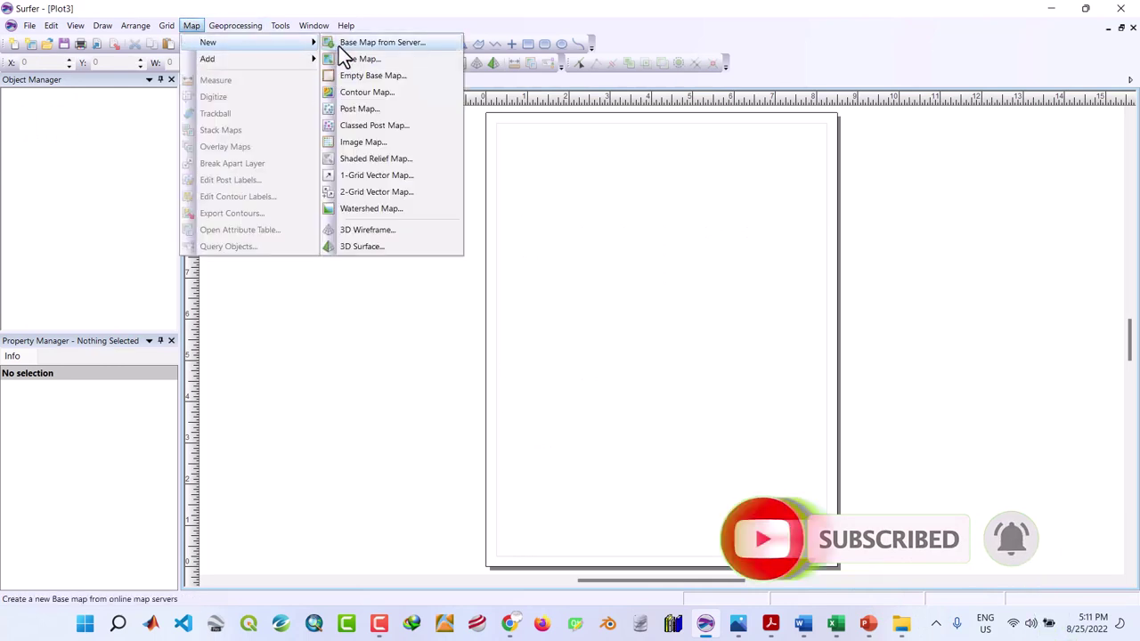
click(368, 89)
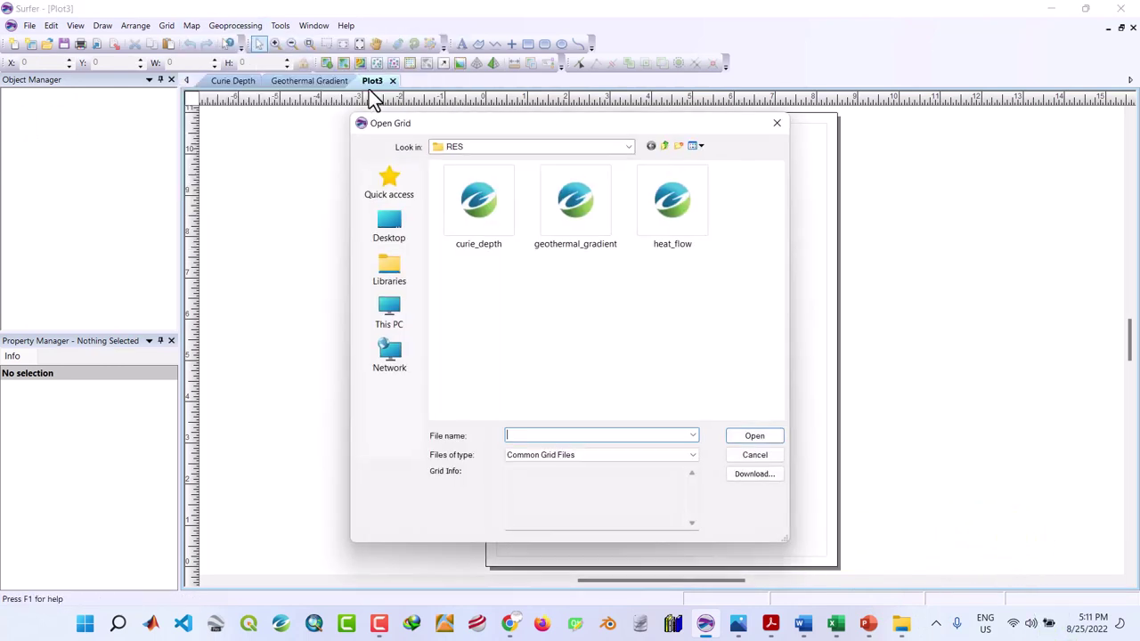
click(659, 225)
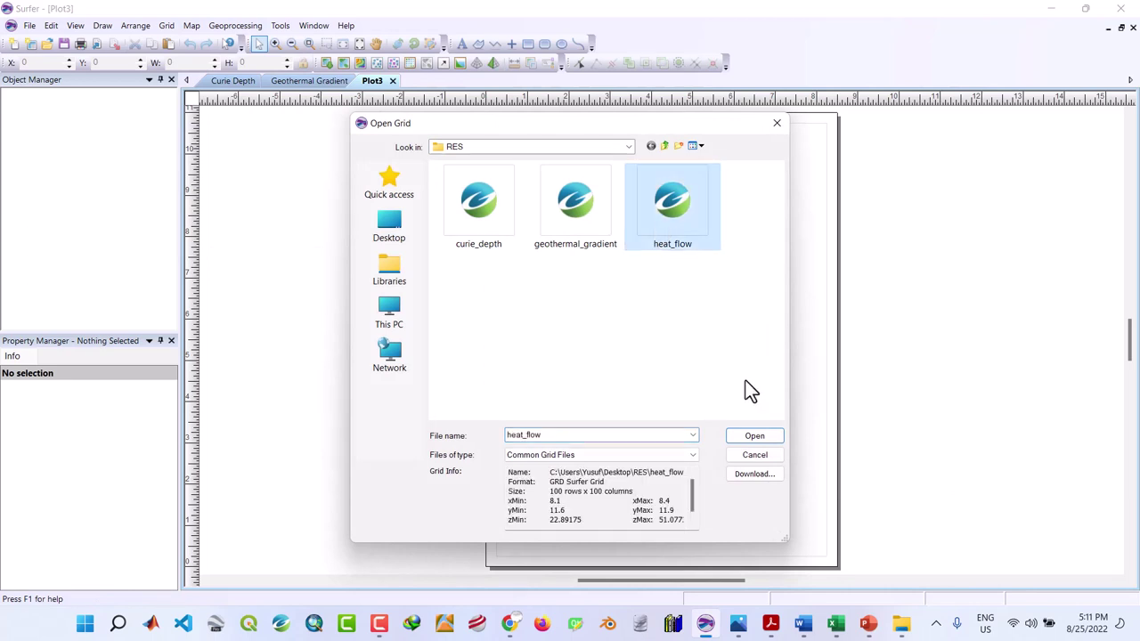
click(755, 436)
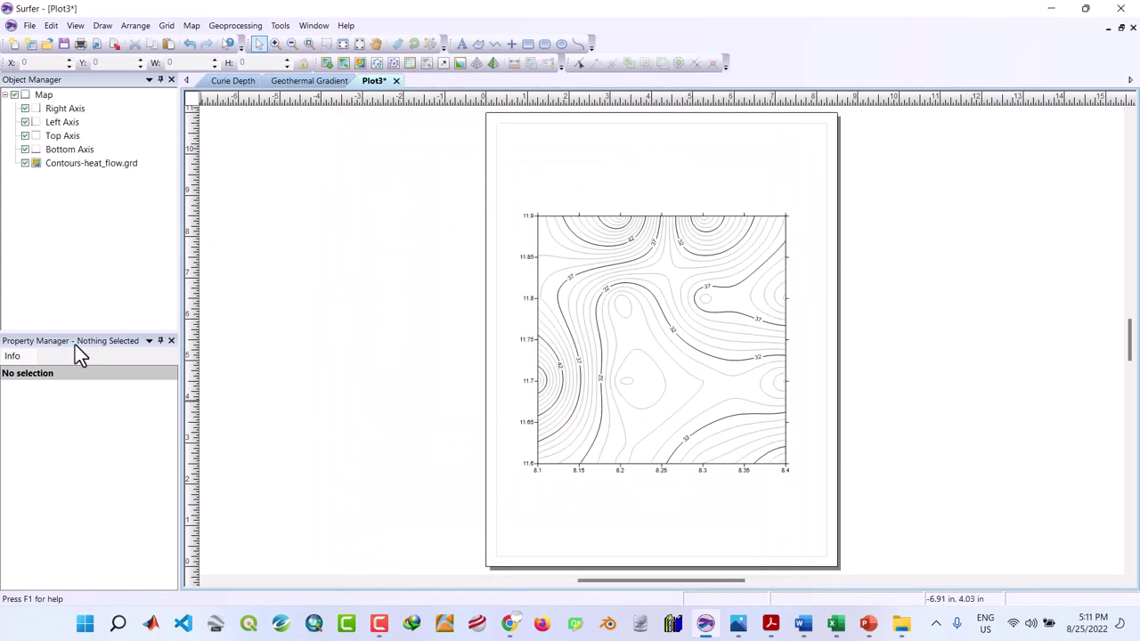
Fill the heat flow contours with the Rainbow color preset and add a color scale.
click(83, 164)
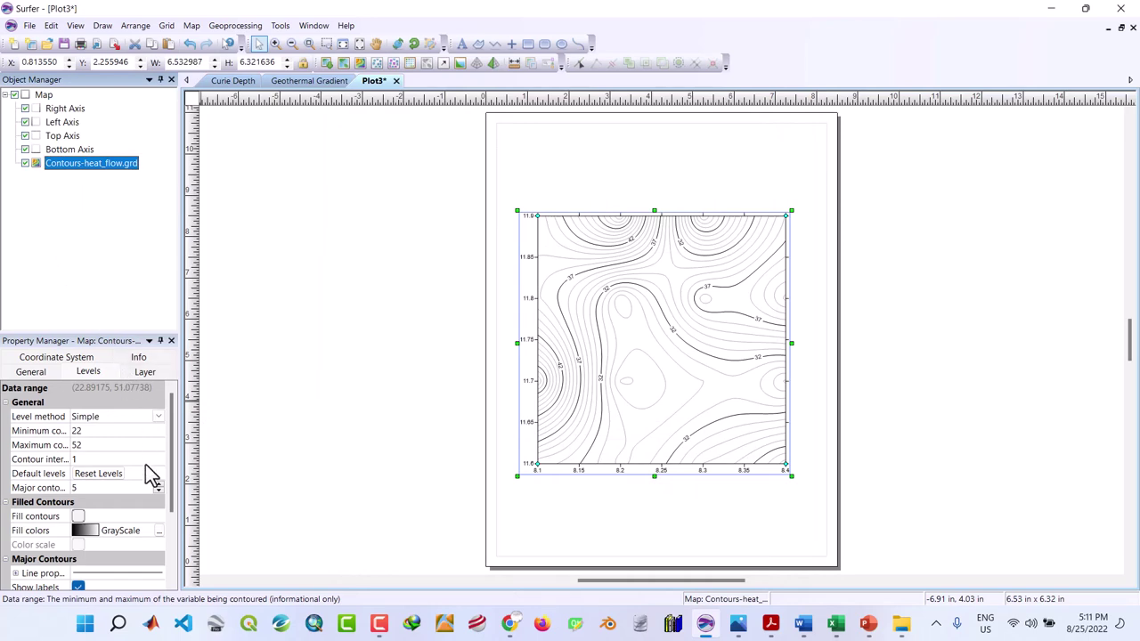
click(159, 532)
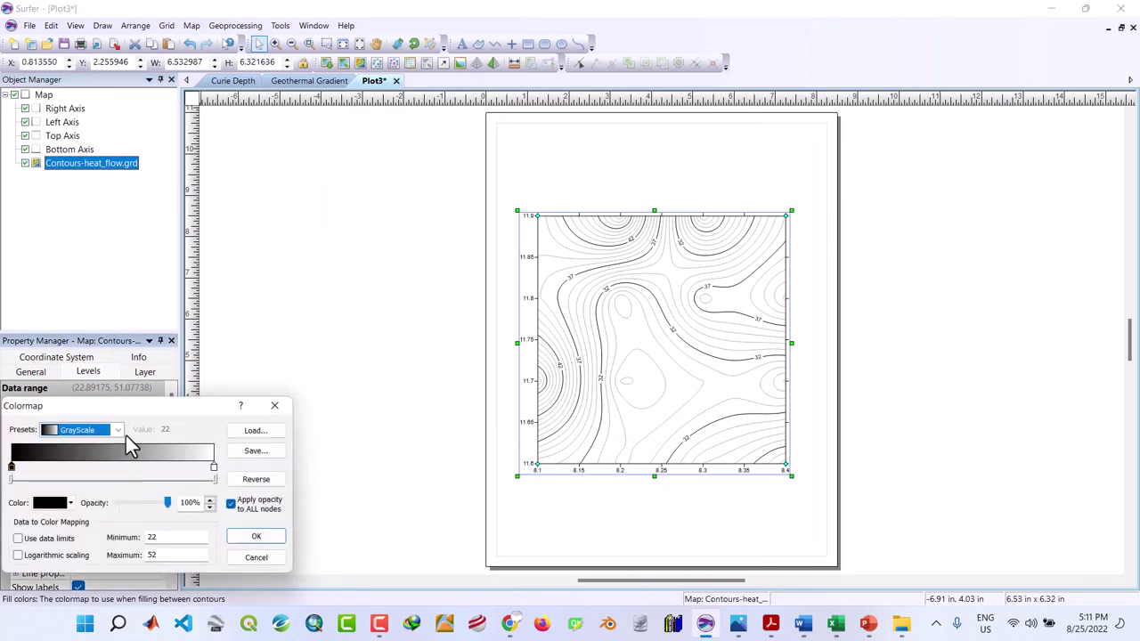
click(121, 431)
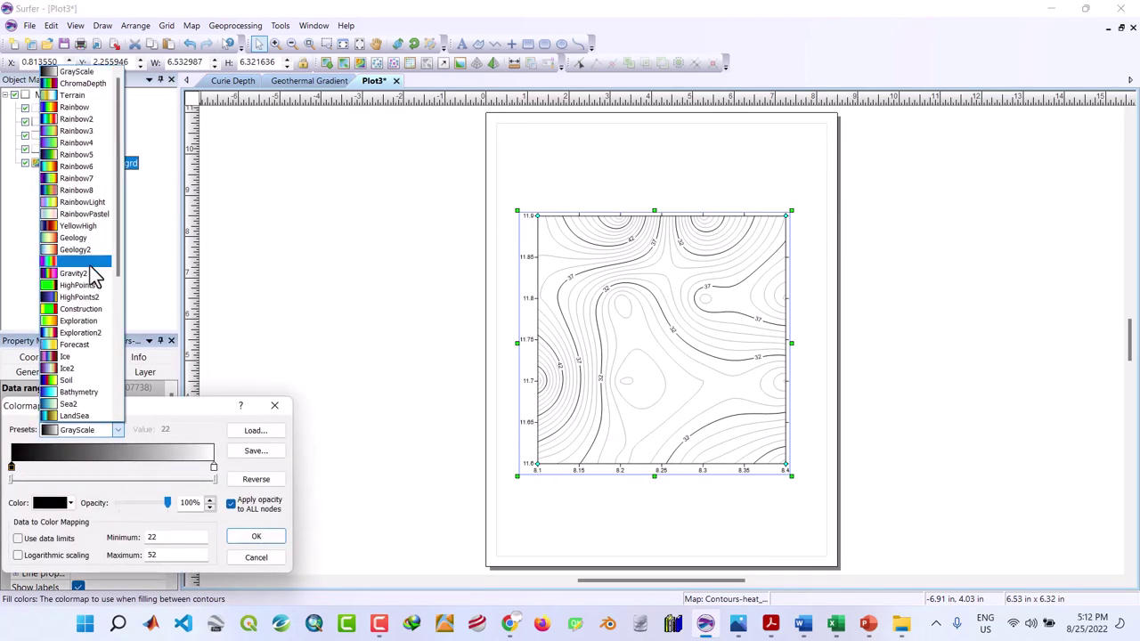
click(75, 108)
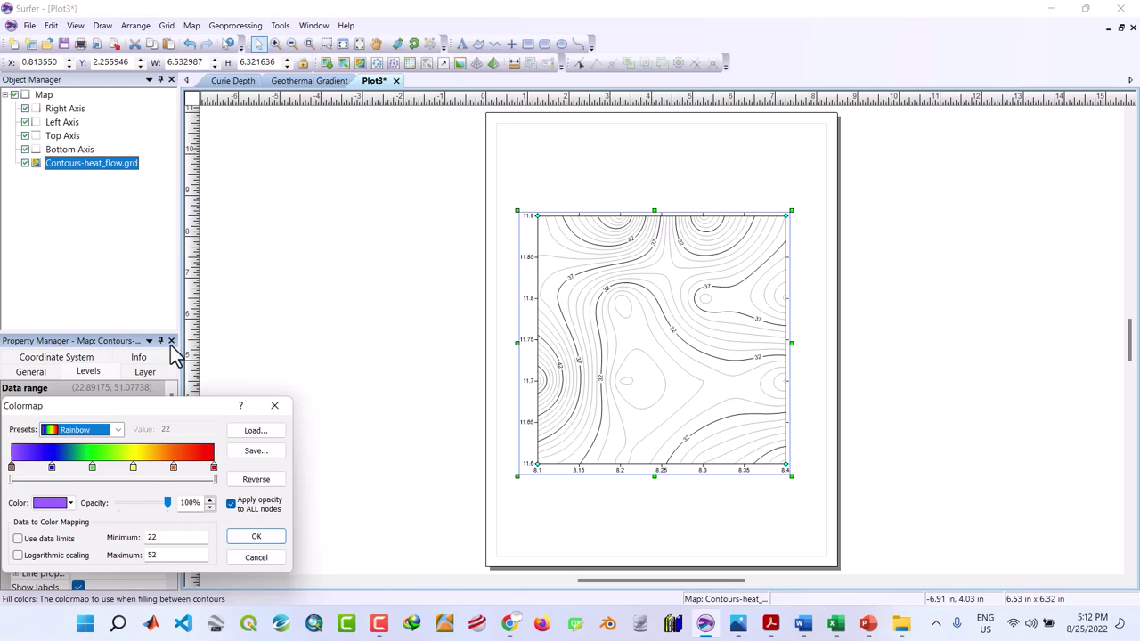
click(248, 540)
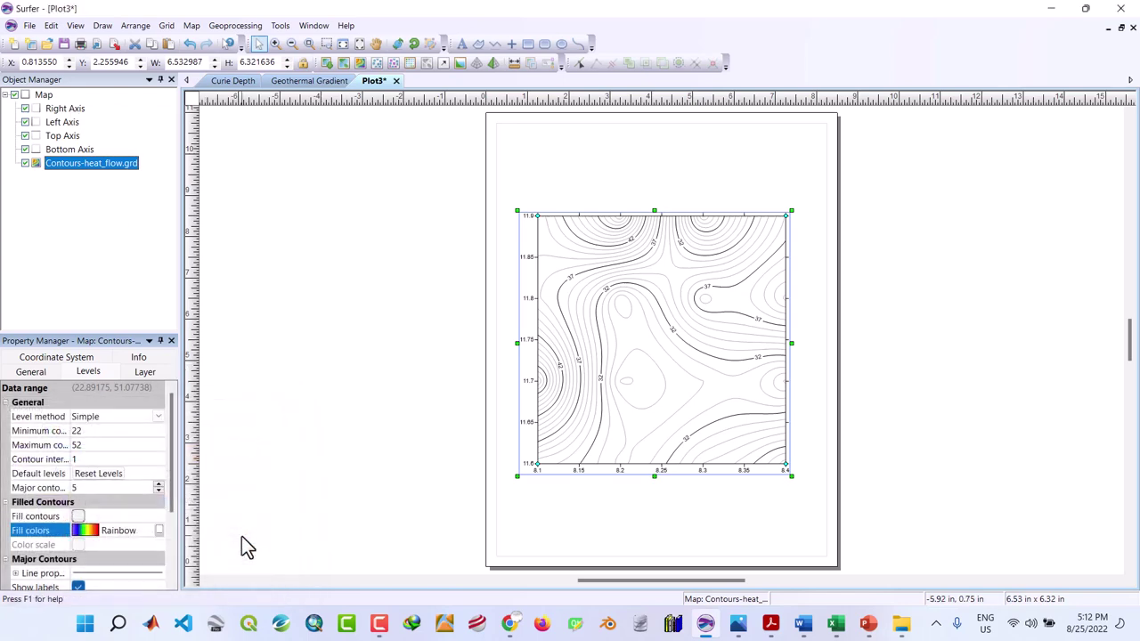
click(78, 517)
click(78, 544)
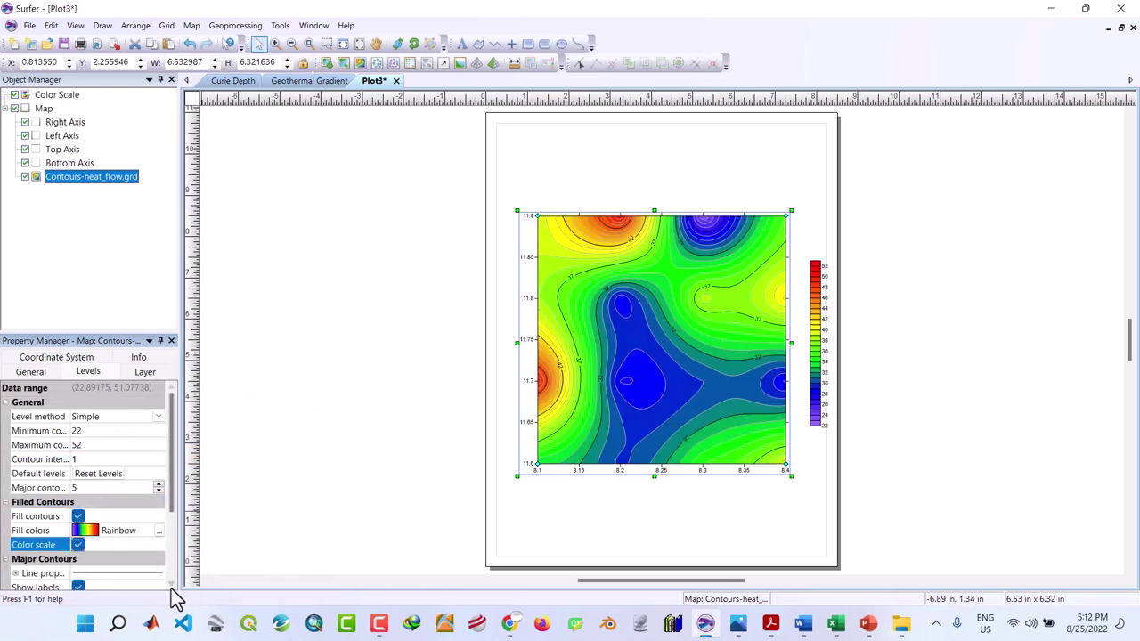
Show labels on the minor contours of the heat flow map.
click(171, 584)
scroll(171, 585, down, 3)
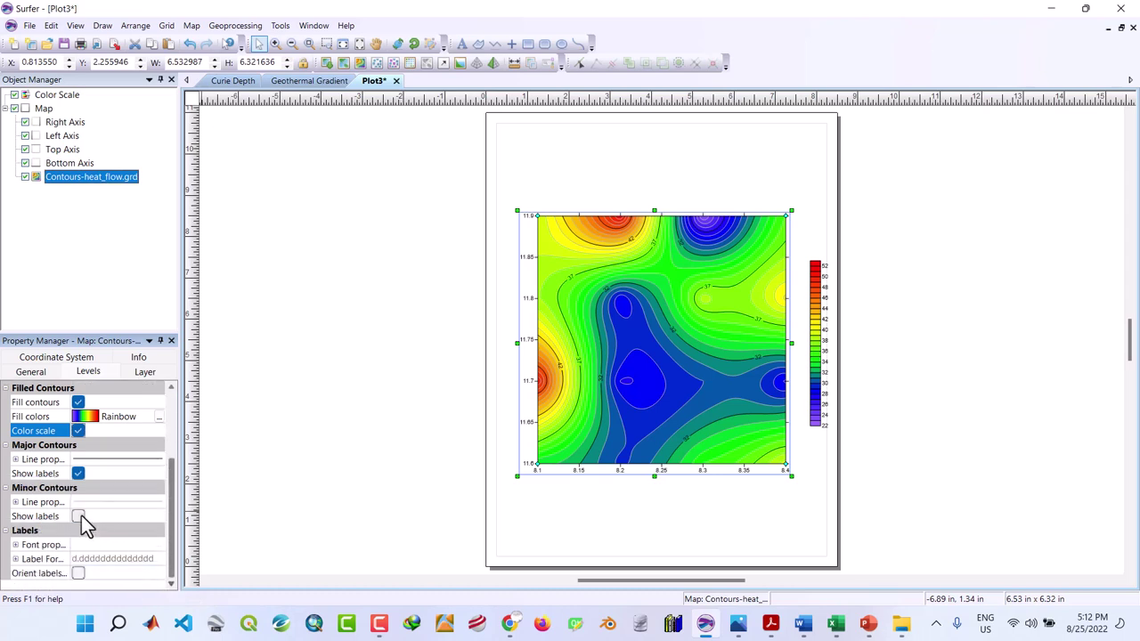
click(79, 517)
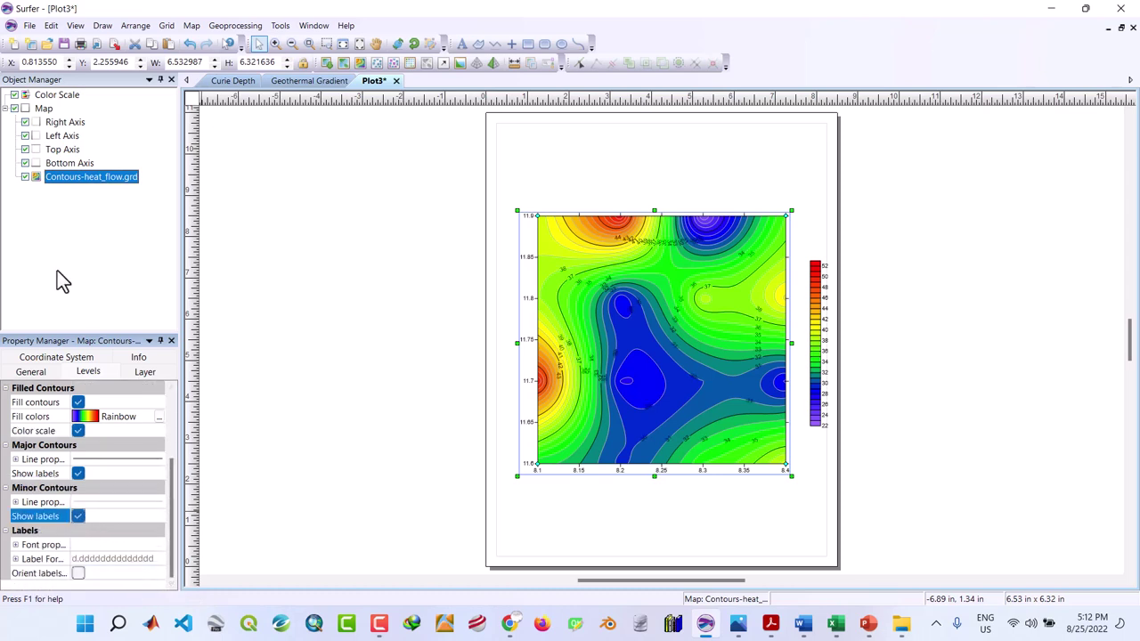
Title the heat flow color scale "mWm-2" with the "-2" as superscript.
click(53, 95)
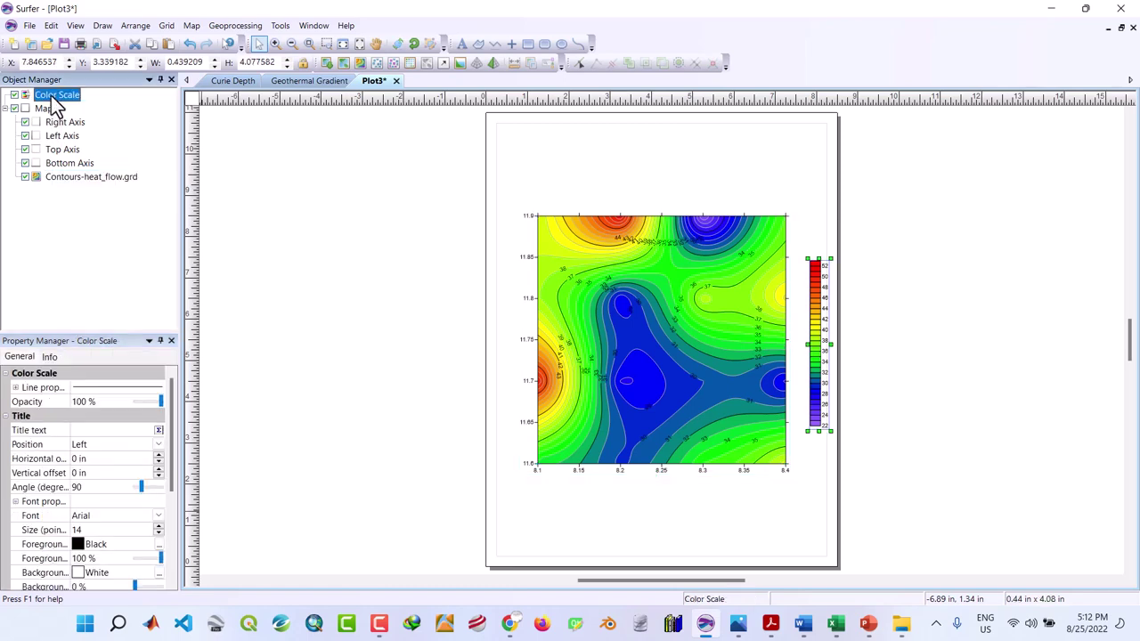
click(158, 430)
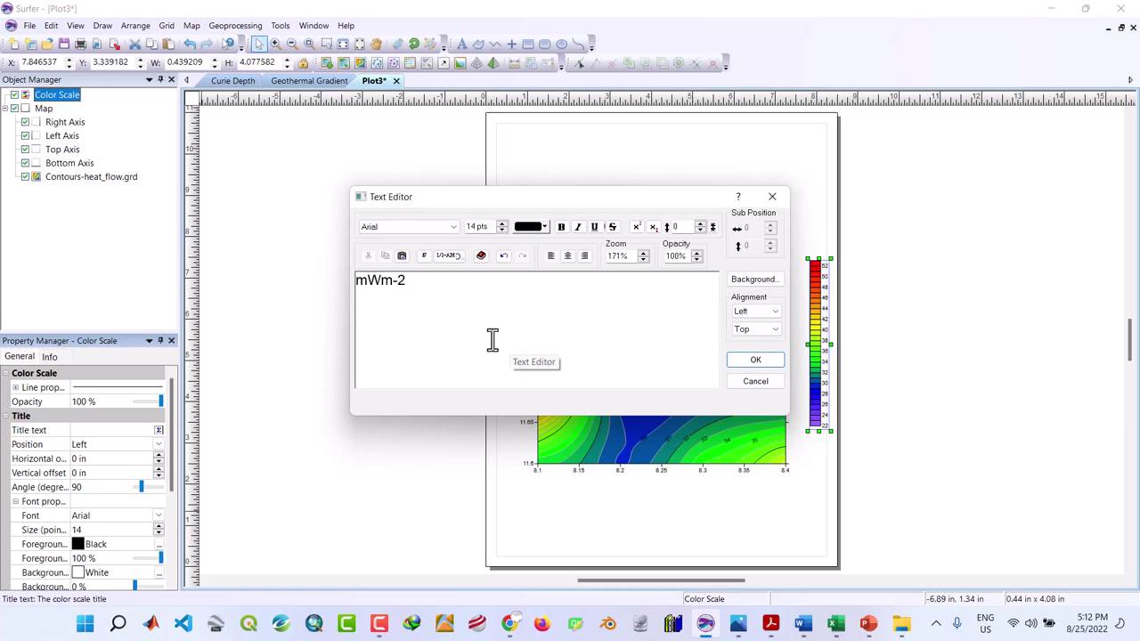
drag(394, 281, 406, 281)
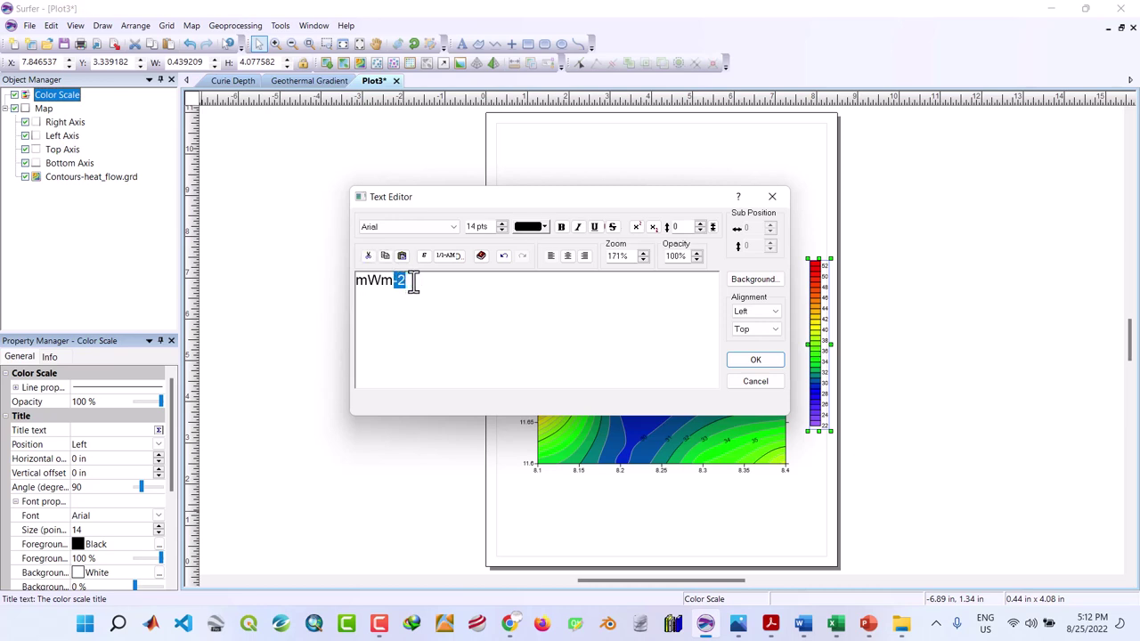
click(636, 228)
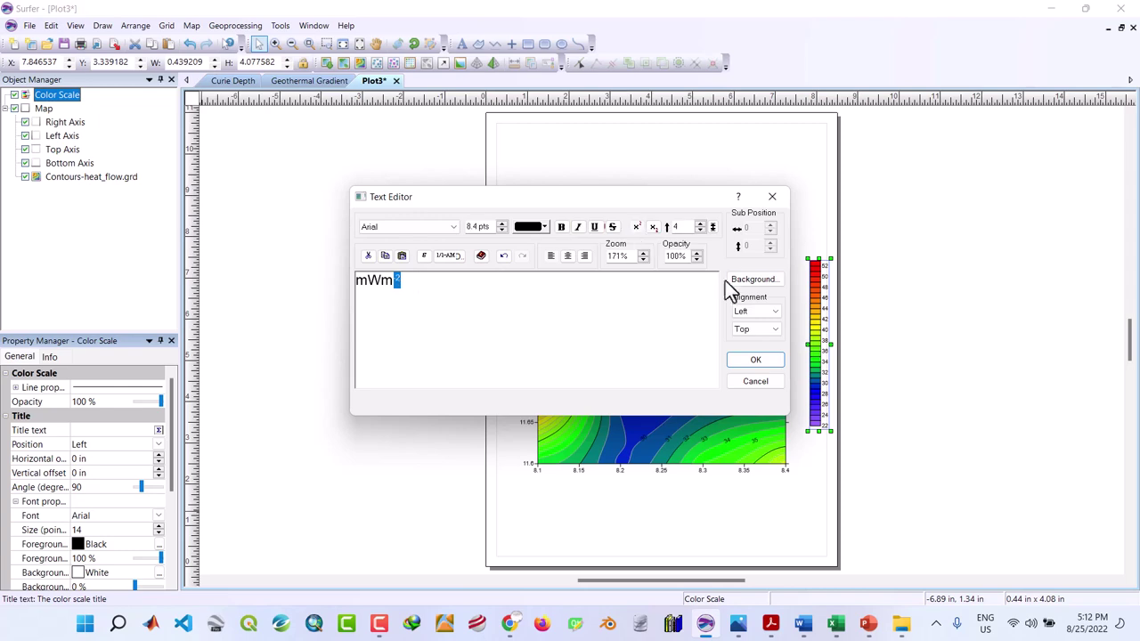
click(747, 363)
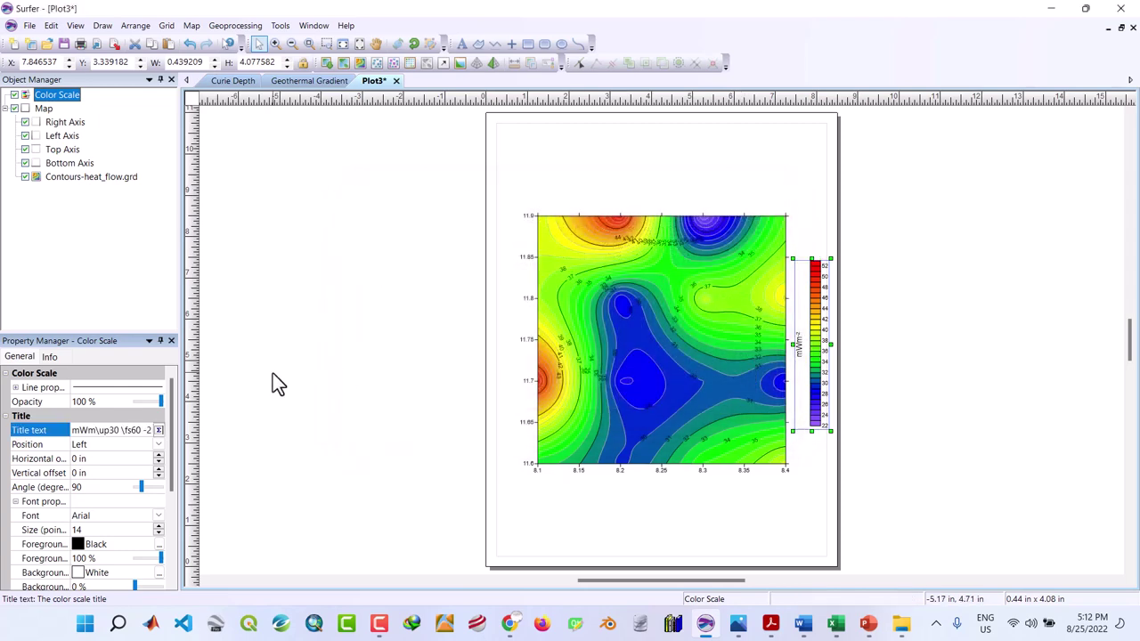
Format the color scale title as 16-point bold text.
double_click(157, 525)
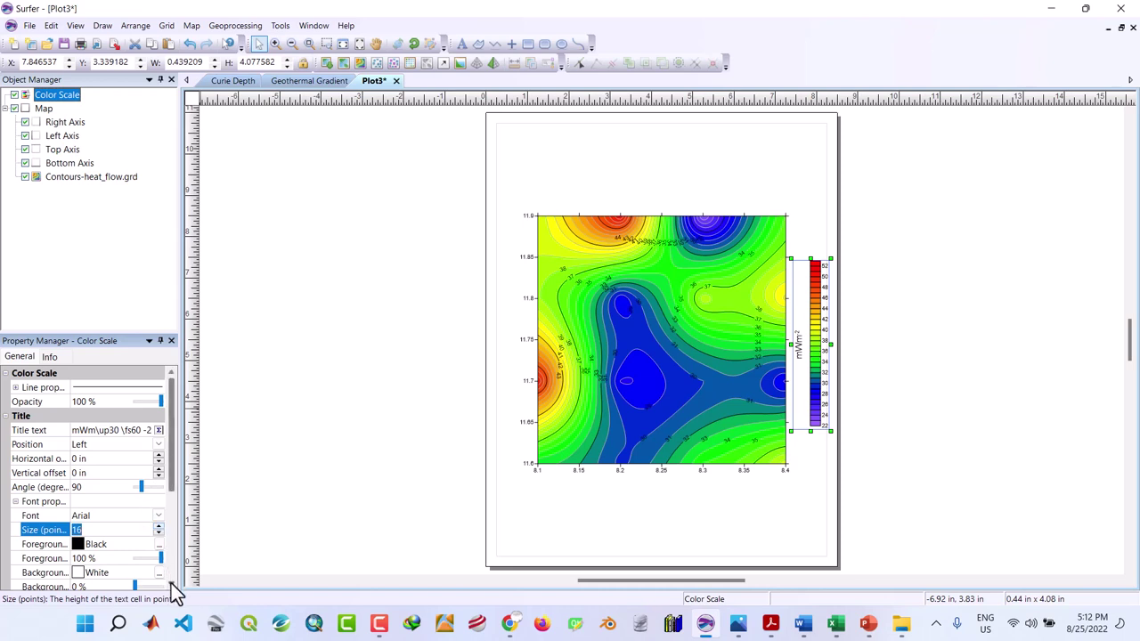
scroll(171, 584, down, 1)
click(79, 559)
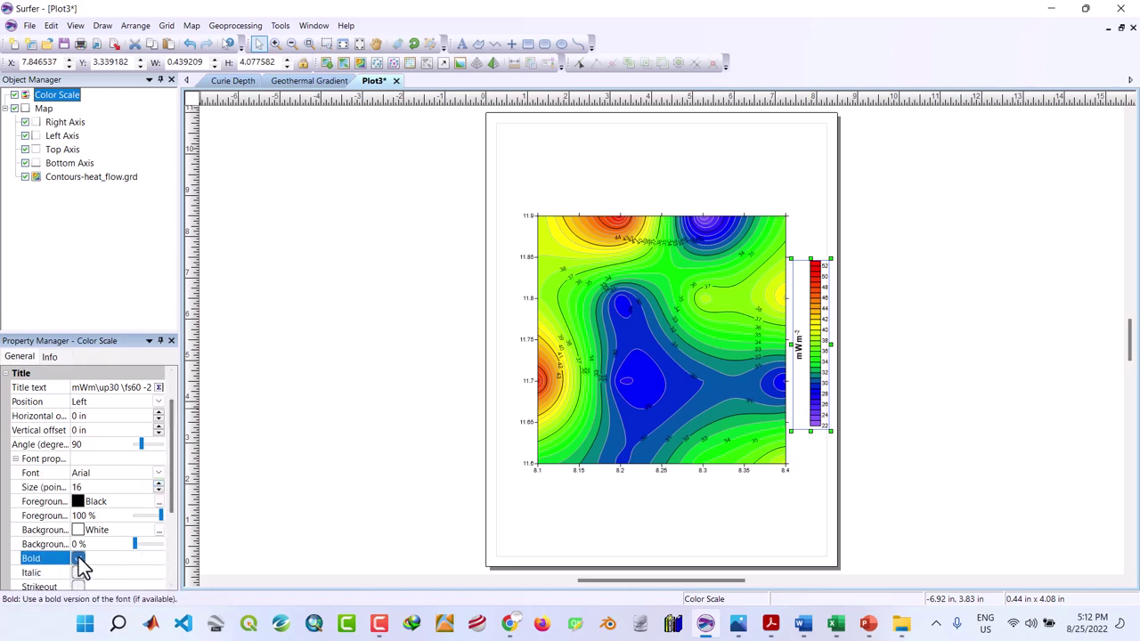
Set the color scale title's position to Top and move the color scale slightly closer to the map, inside the page margin.
click(158, 402)
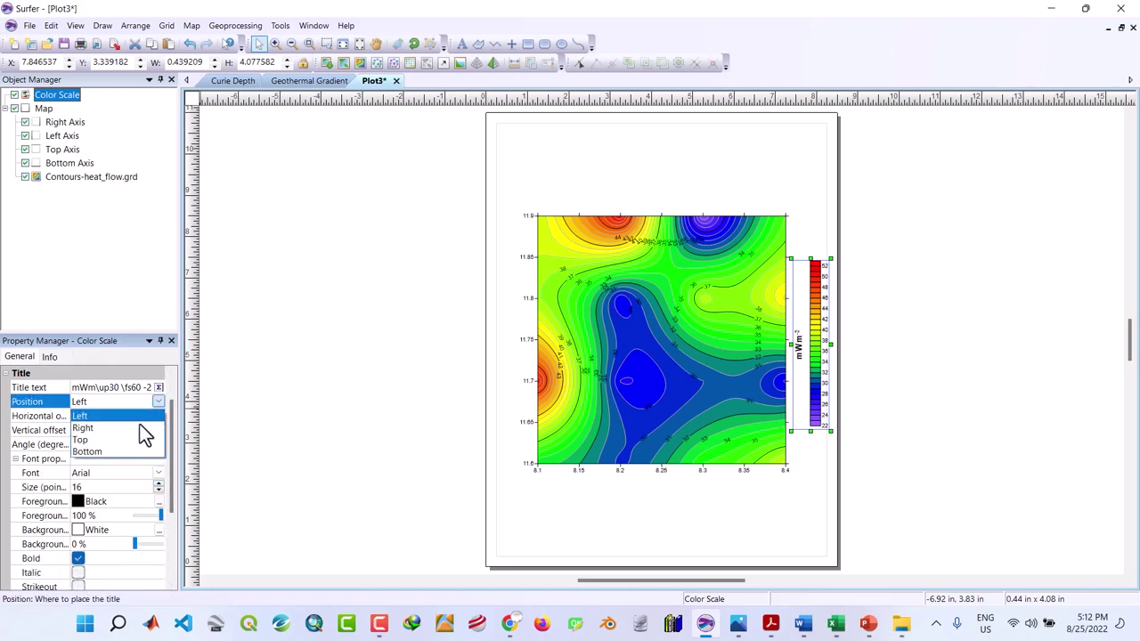
click(131, 441)
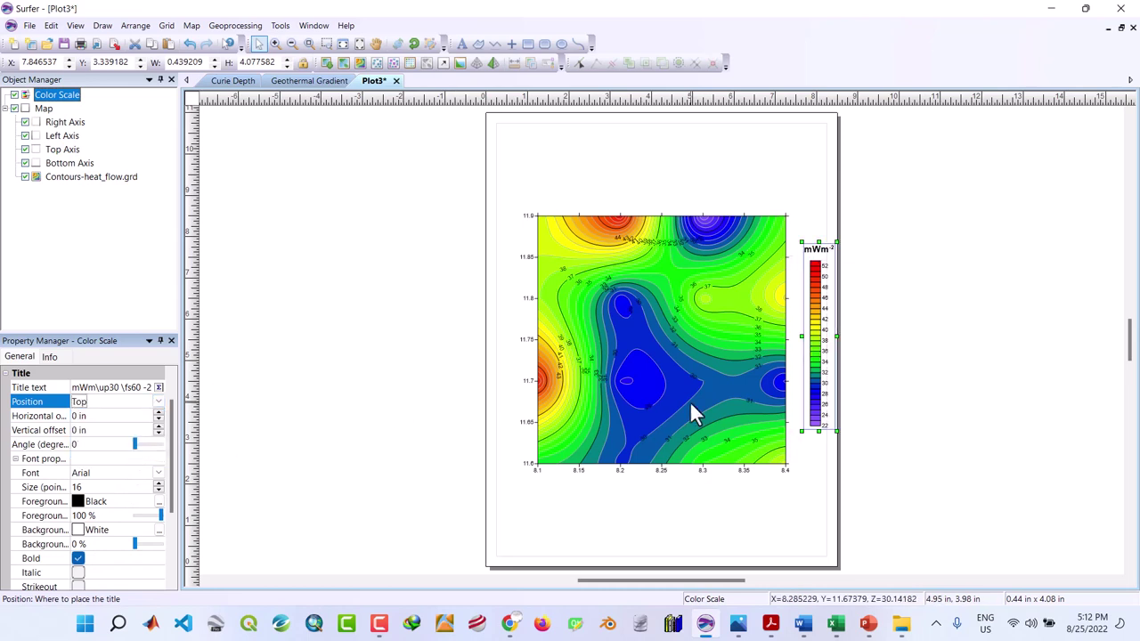
click(828, 381)
drag(828, 380, 813, 366)
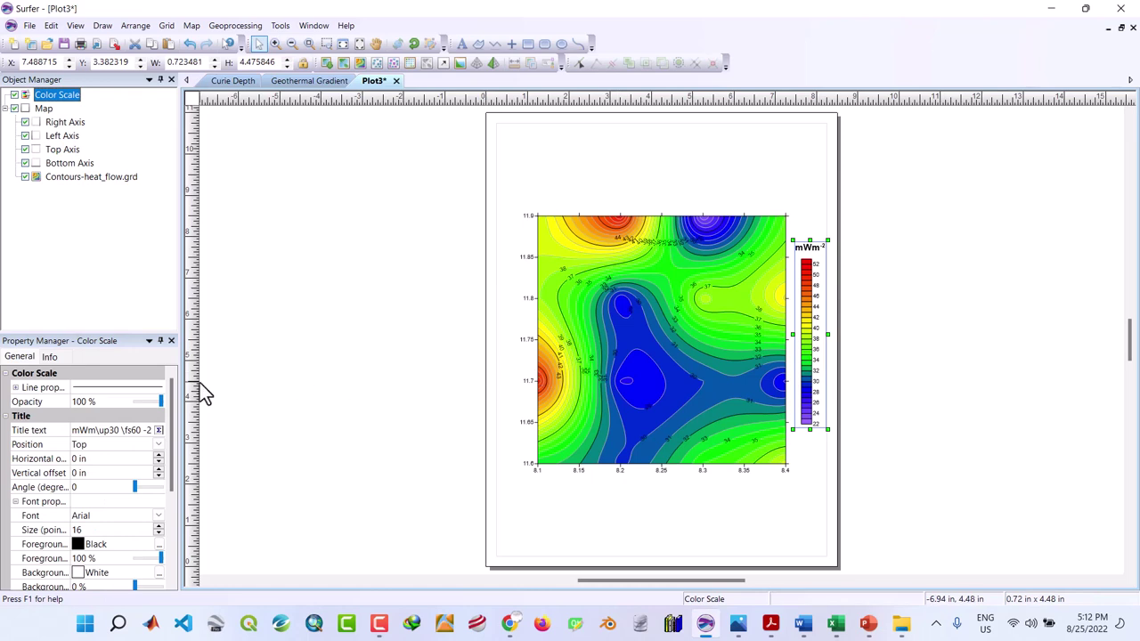
Title the left axis "Latitude 0N" with the 0 as a superscript degree sign.
click(58, 138)
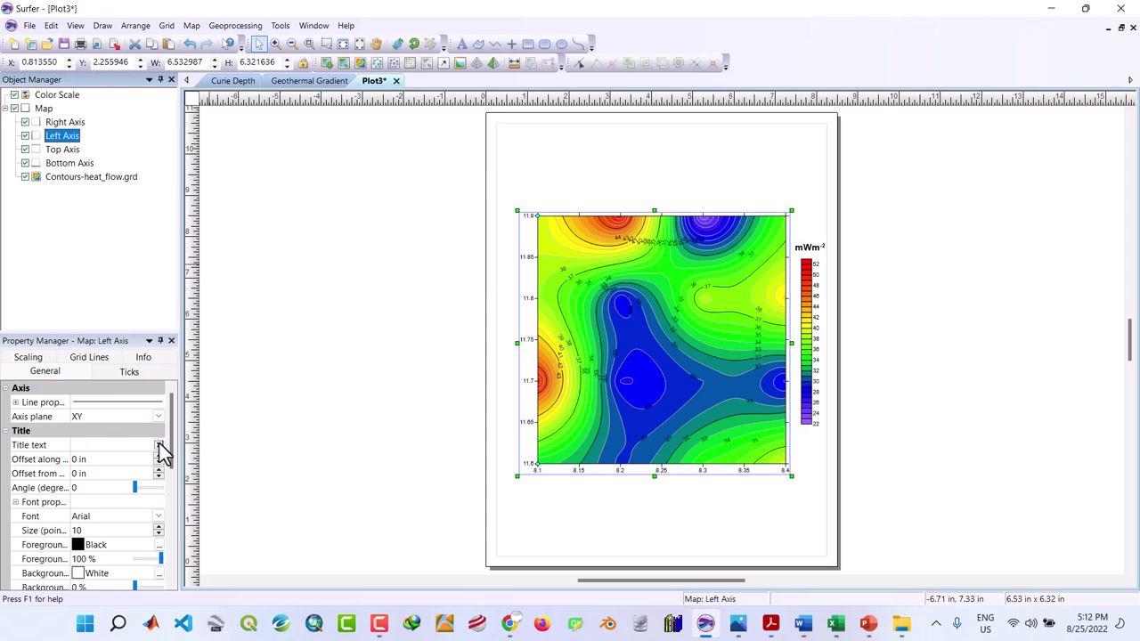
click(160, 446)
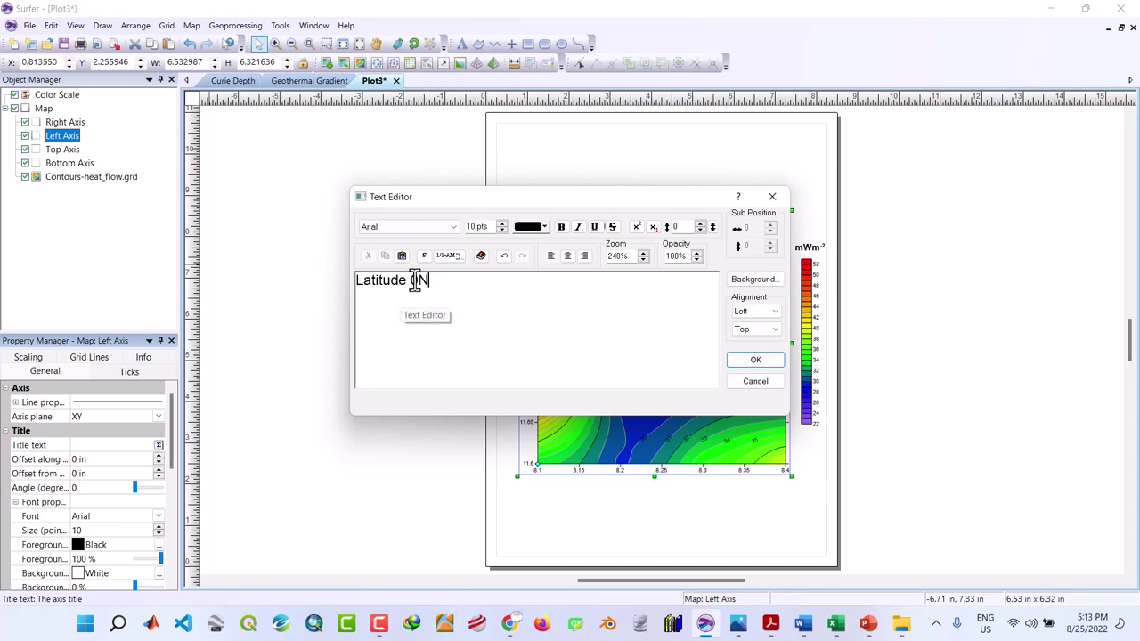
drag(411, 280, 419, 280)
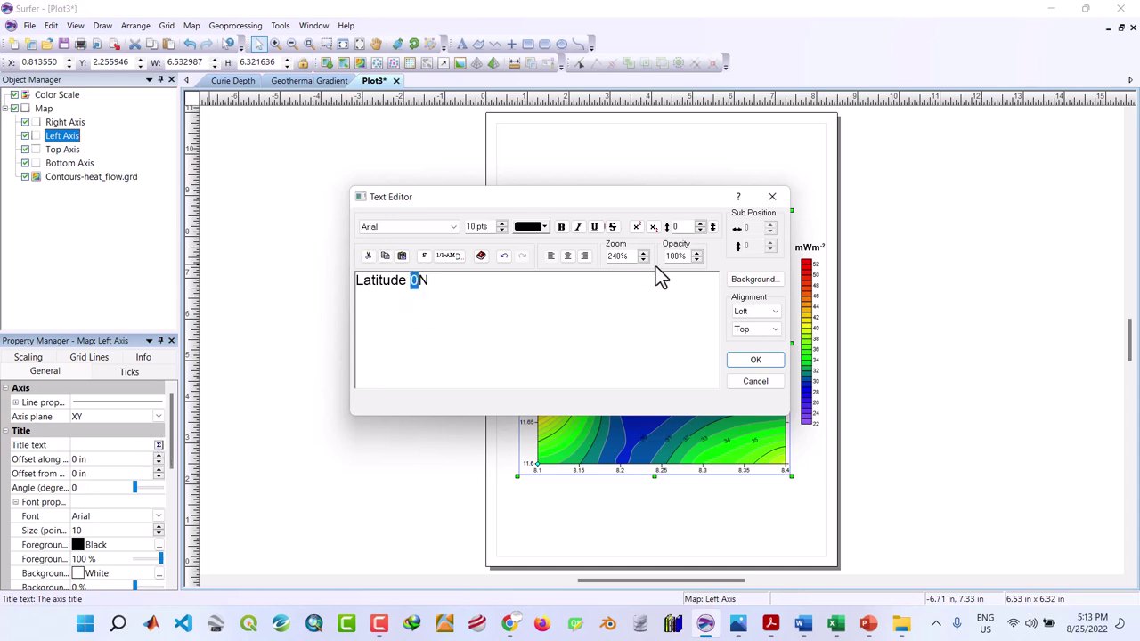
click(638, 228)
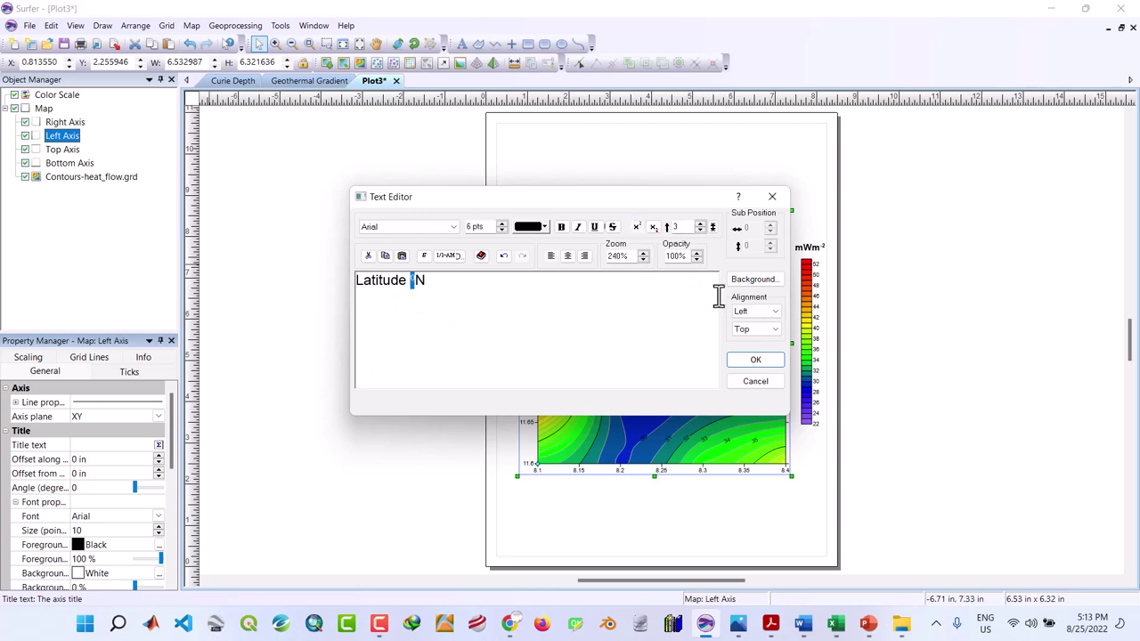
click(754, 360)
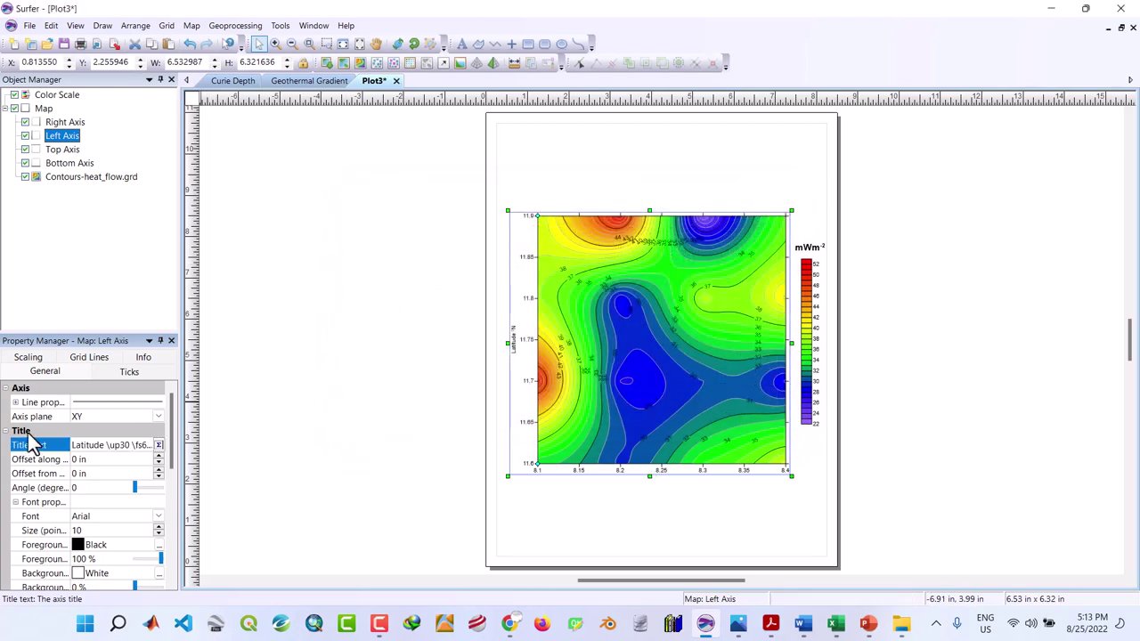
Format the left axis title as 16-point bold text.
click(158, 526)
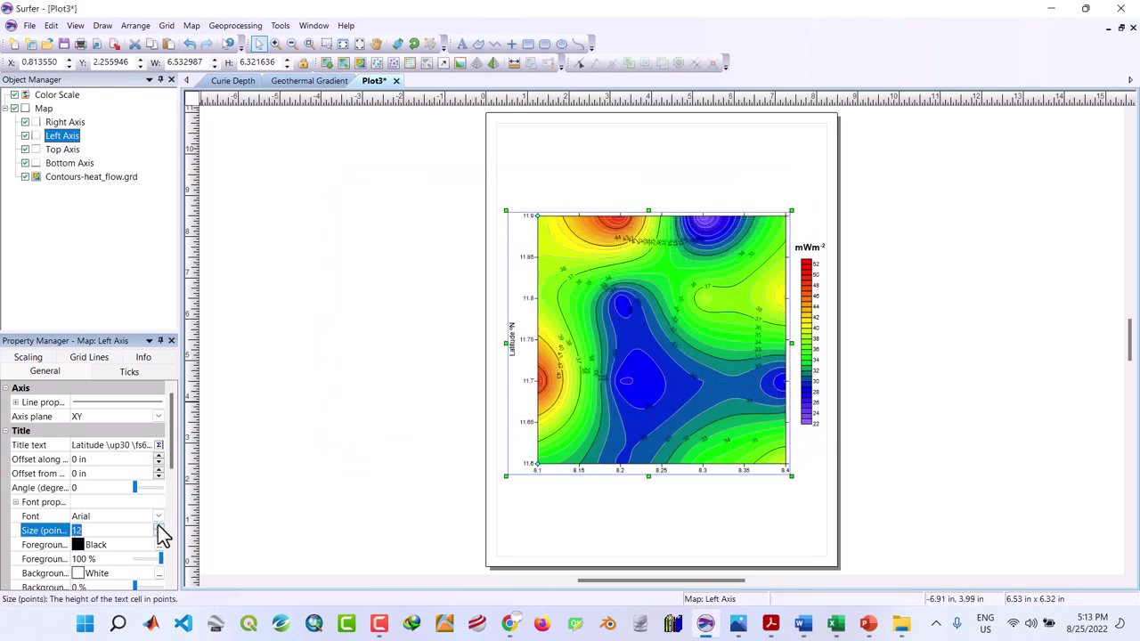
click(158, 526)
click(158, 526)
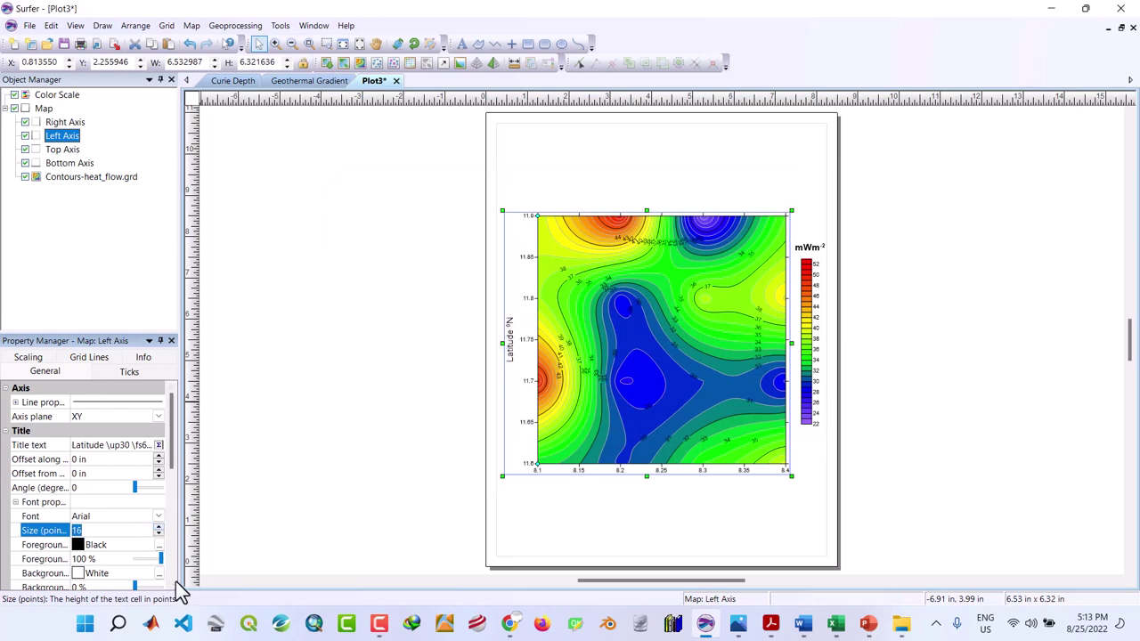
scroll(175, 588, down, 2)
scroll(174, 588, down, 4)
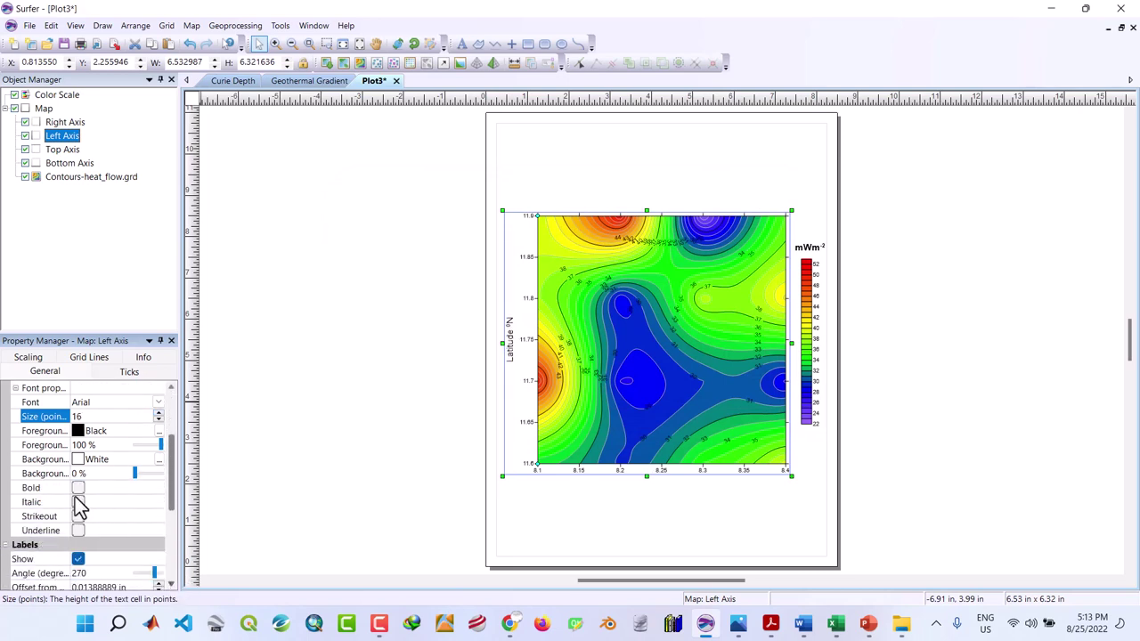
click(79, 489)
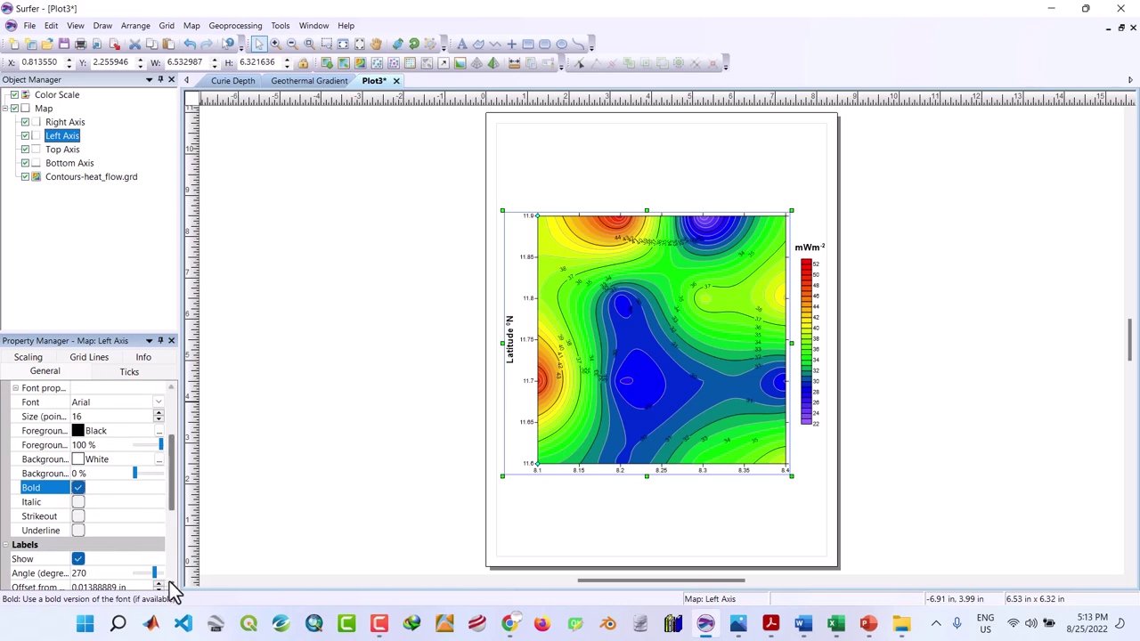
Set the font size of the left axis labels to 14 points.
scroll(174, 588, down, 1)
scroll(174, 590, down, 3)
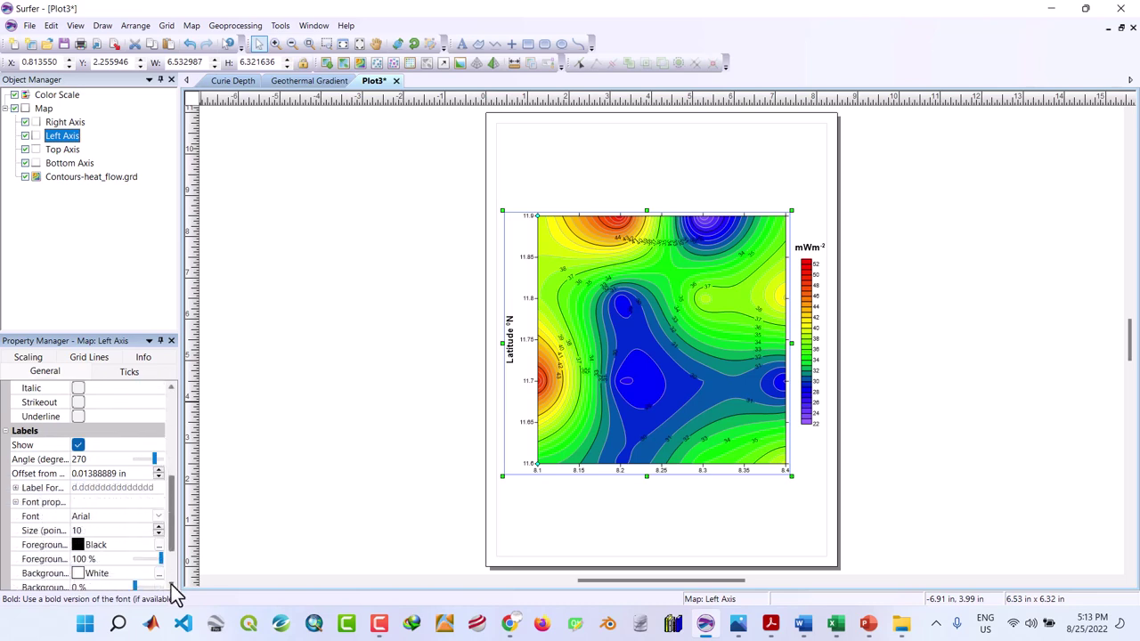
click(159, 527)
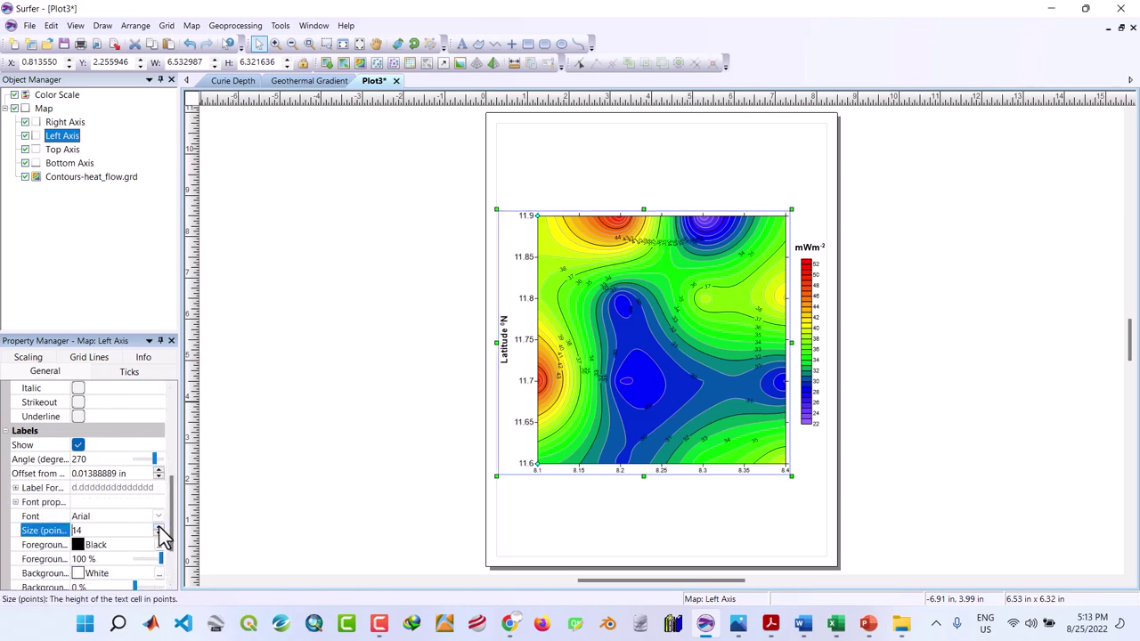
click(160, 527)
Title the bottom axis "Longitude 0E" with the 0 as a superscript degree sign.
click(70, 164)
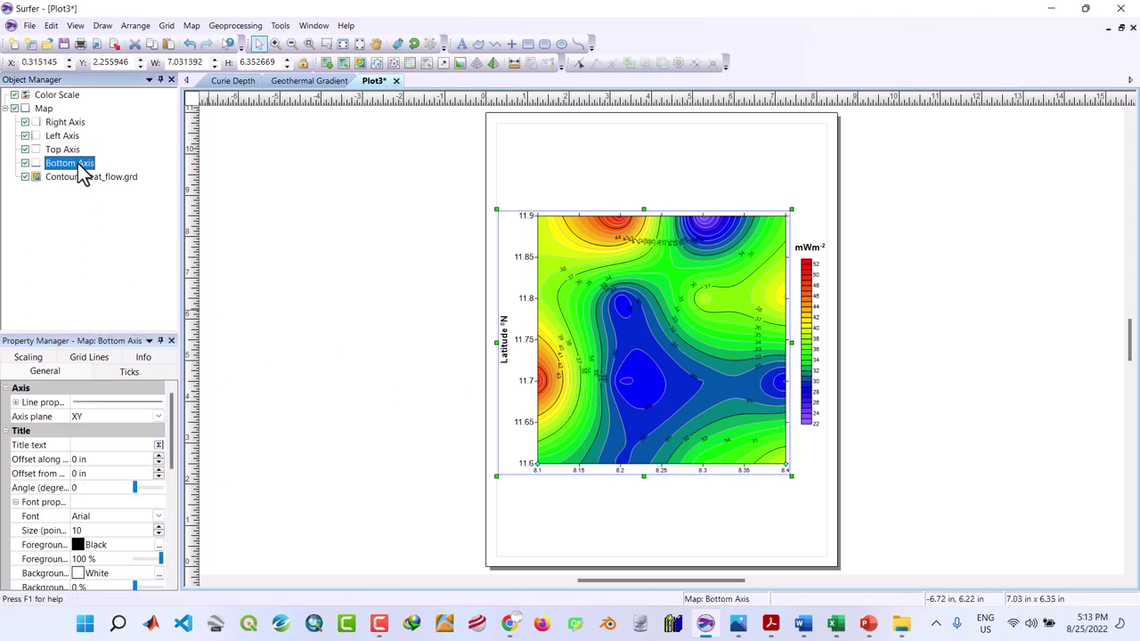
click(159, 445)
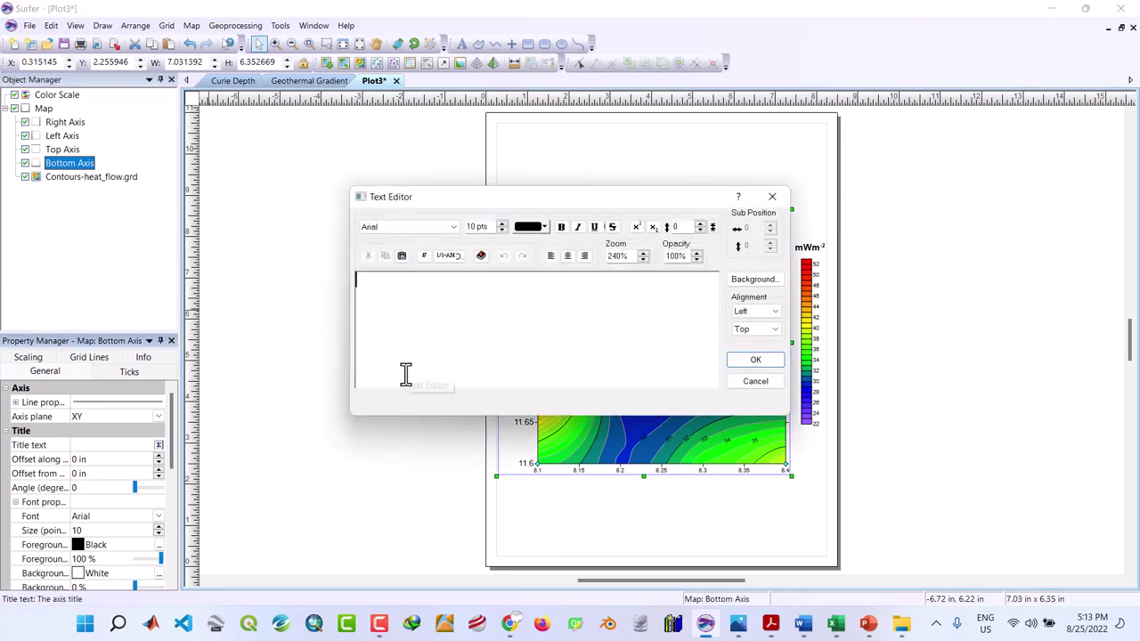
text(Longitude 0E)
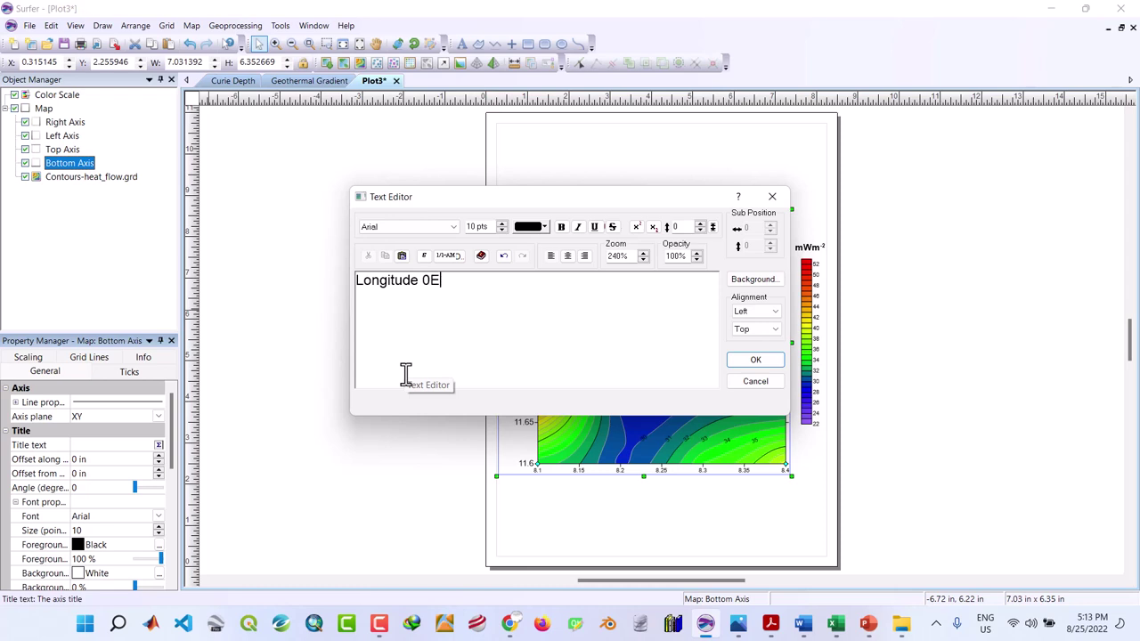
drag(422, 281, 429, 284)
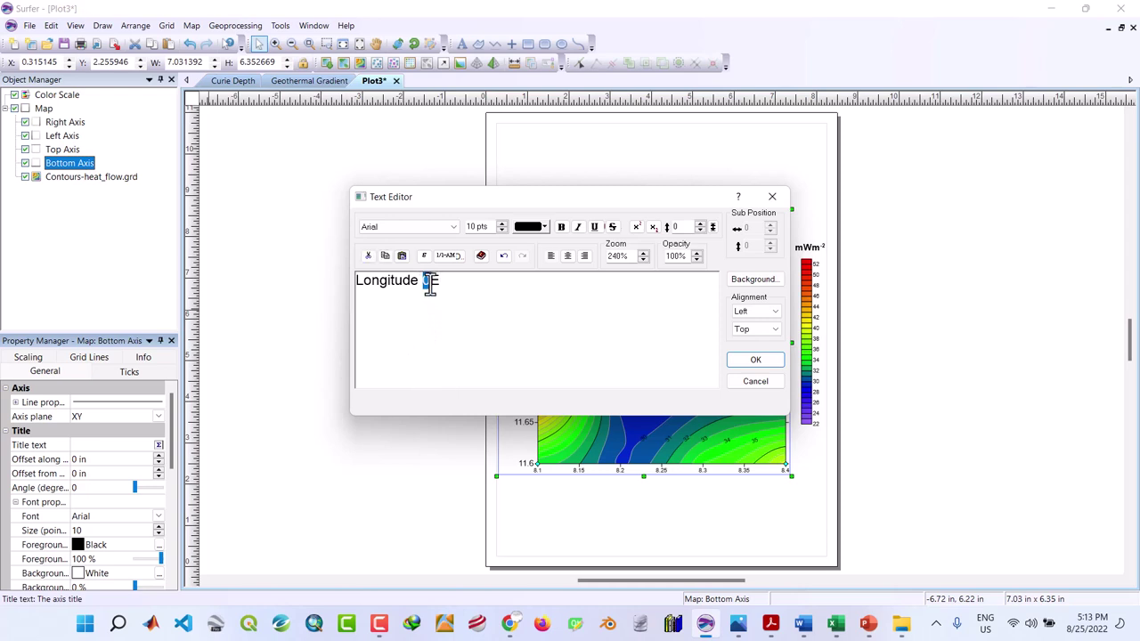
click(638, 229)
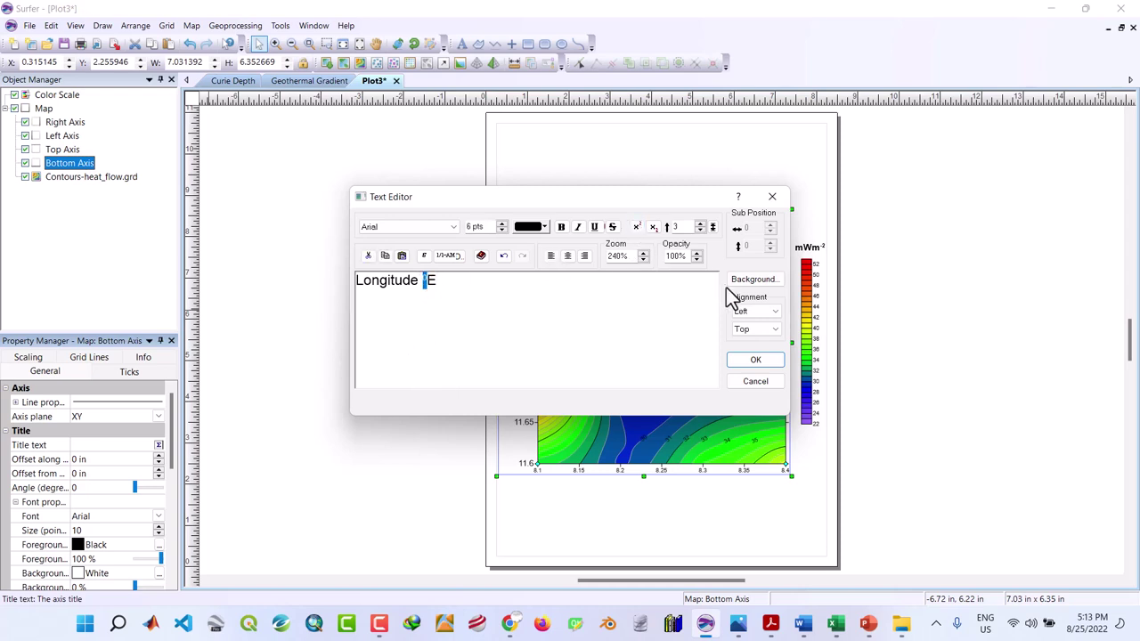
click(753, 362)
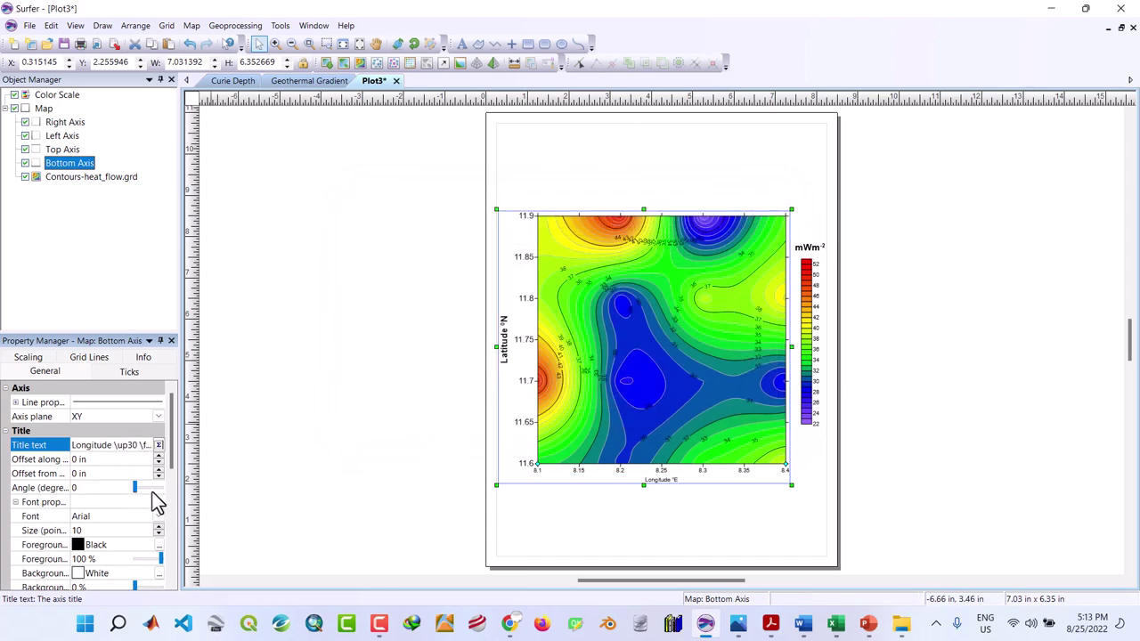
Format the bottom axis title as 16-point bold text.
click(159, 527)
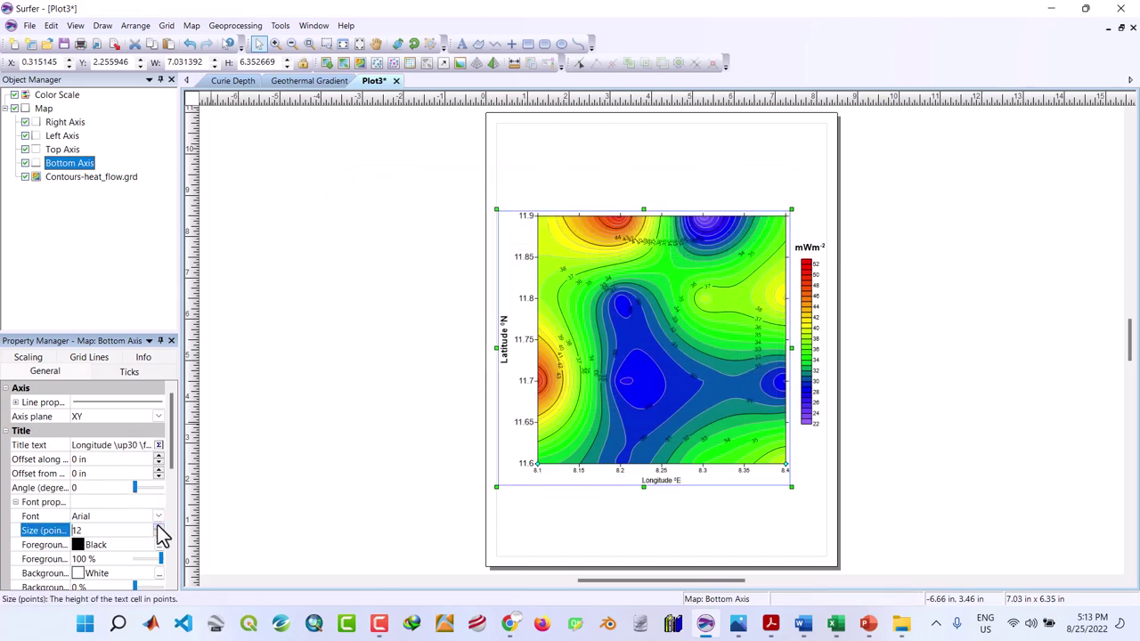
click(159, 528)
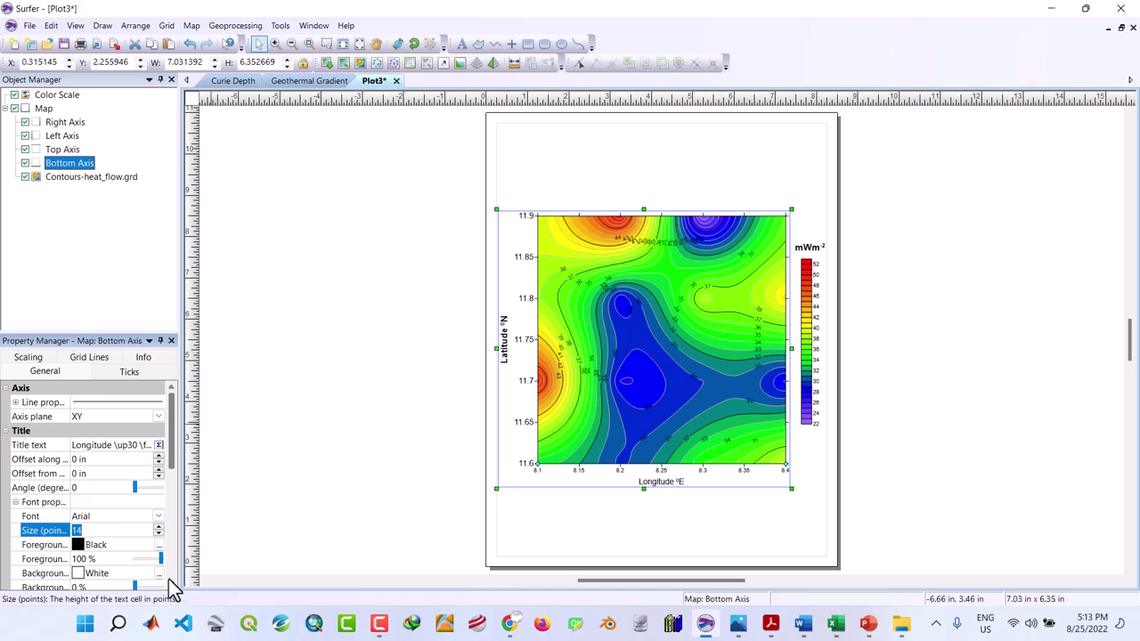
click(159, 528)
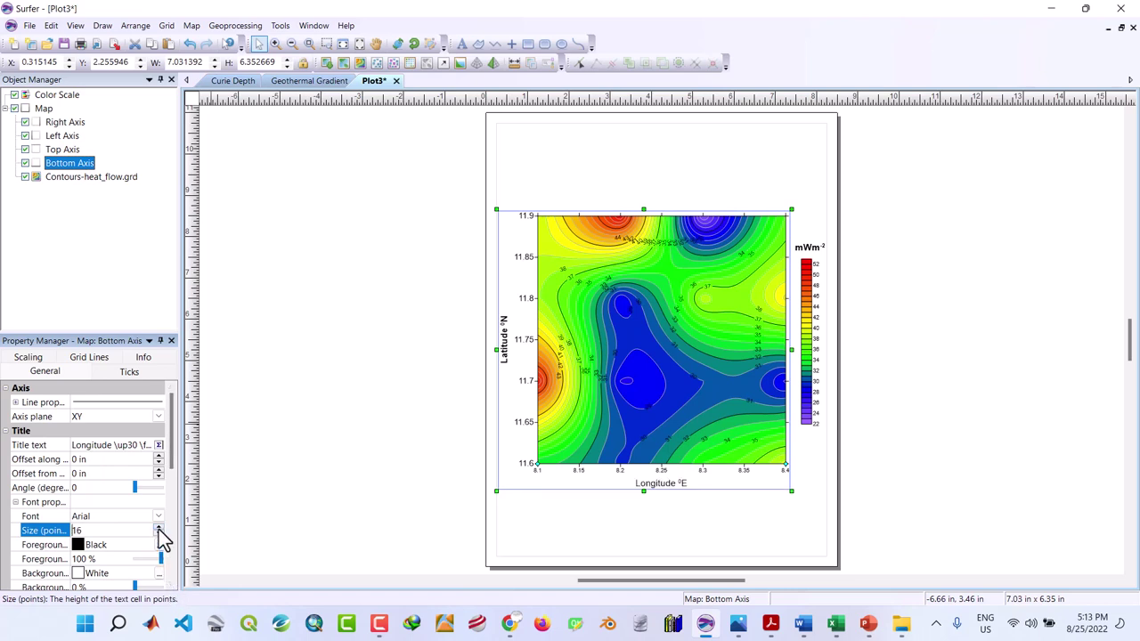
scroll(175, 593, down, 3)
click(173, 587)
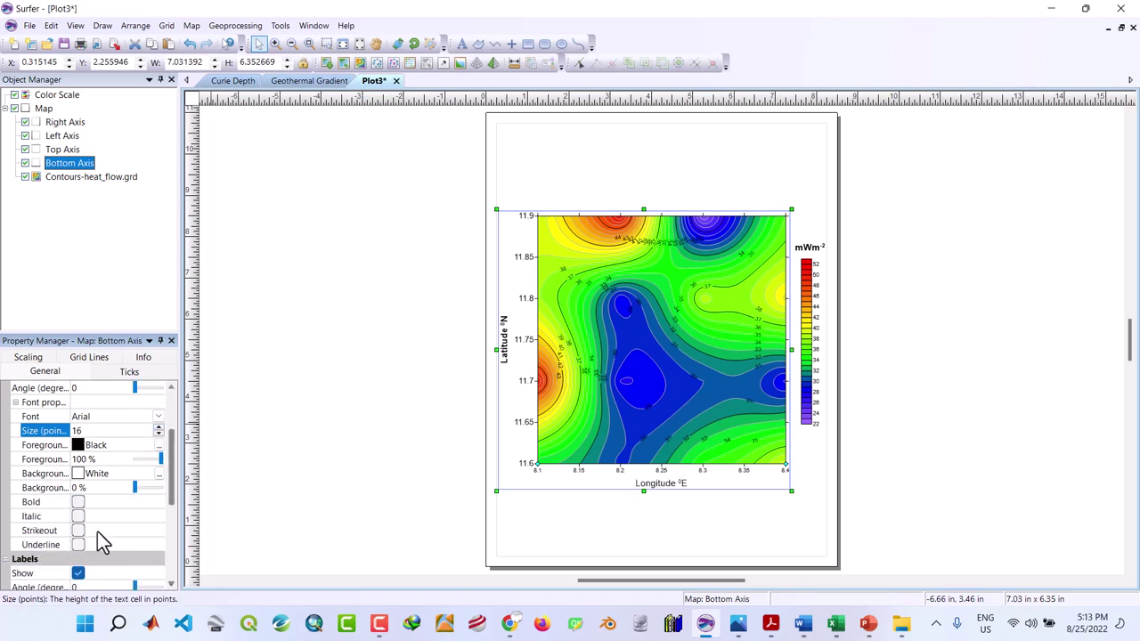
click(79, 503)
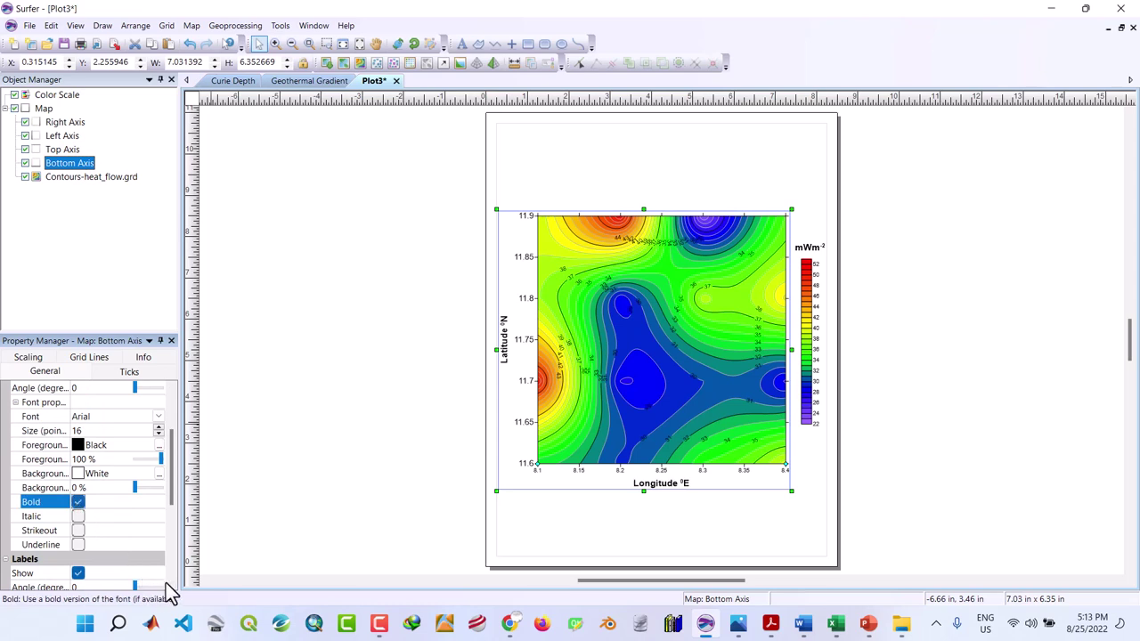
Set the font size of the bottom axis labels to 14 points.
scroll(170, 584, down, 3)
scroll(172, 590, down, 2)
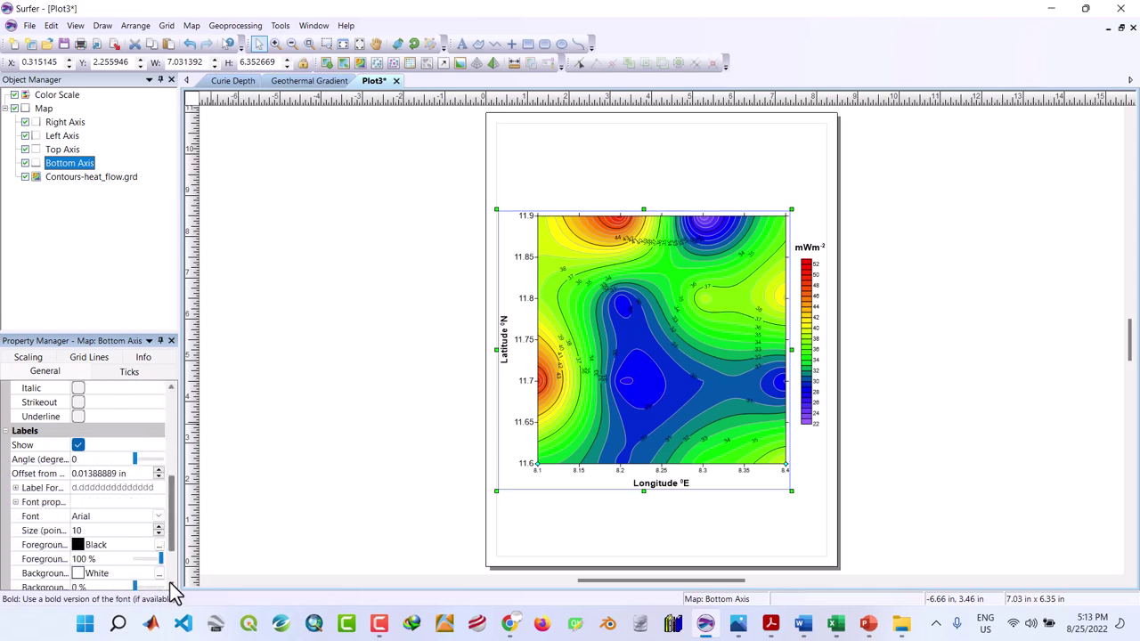
click(158, 513)
click(158, 512)
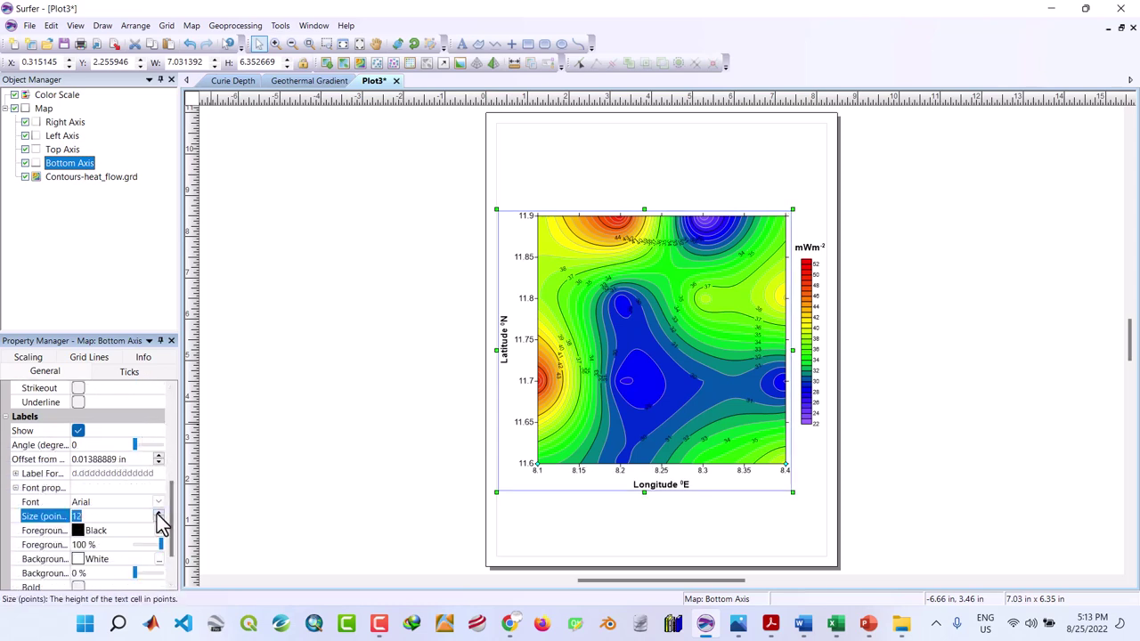
click(158, 513)
click(158, 513)
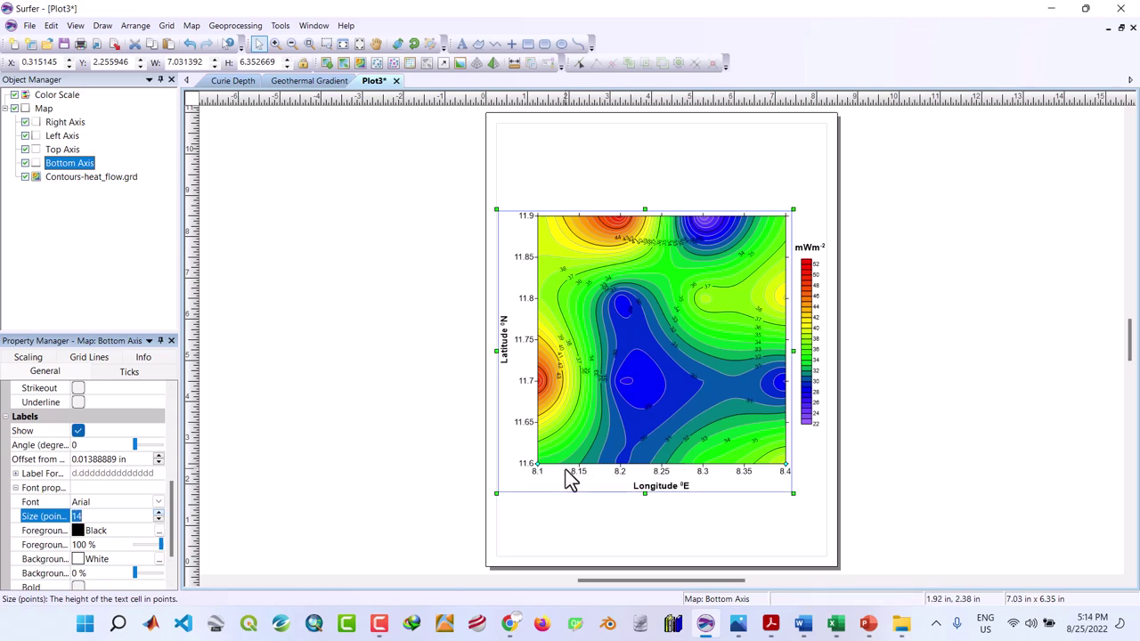
Export the heat flow plot to the RES folder as a JPG image named "heat flow map".
click(80, 261)
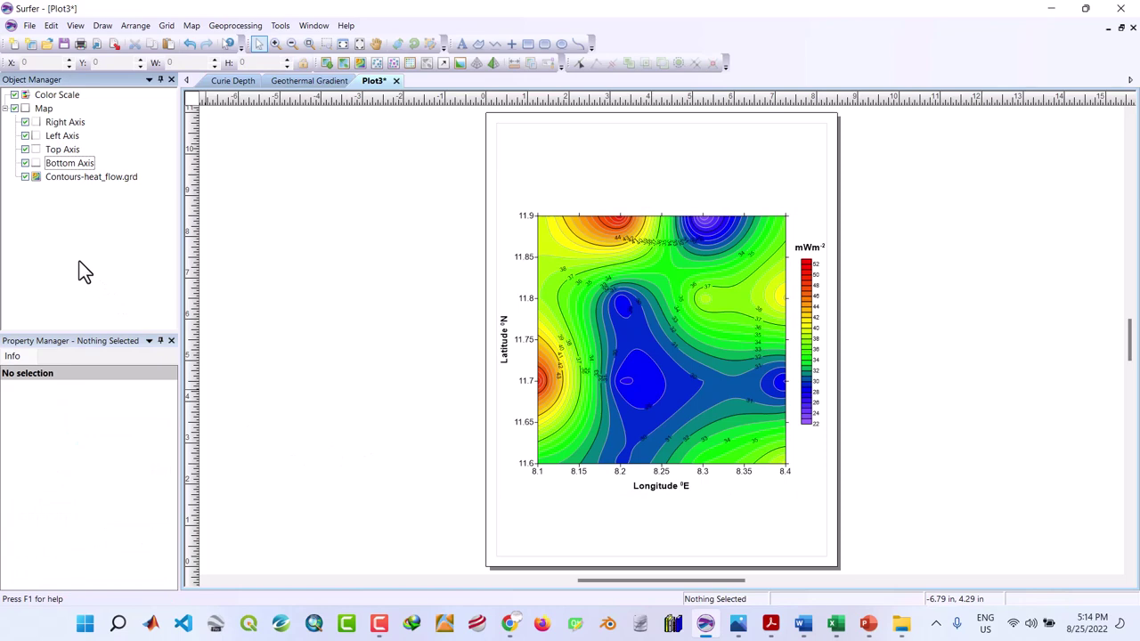
click(30, 25)
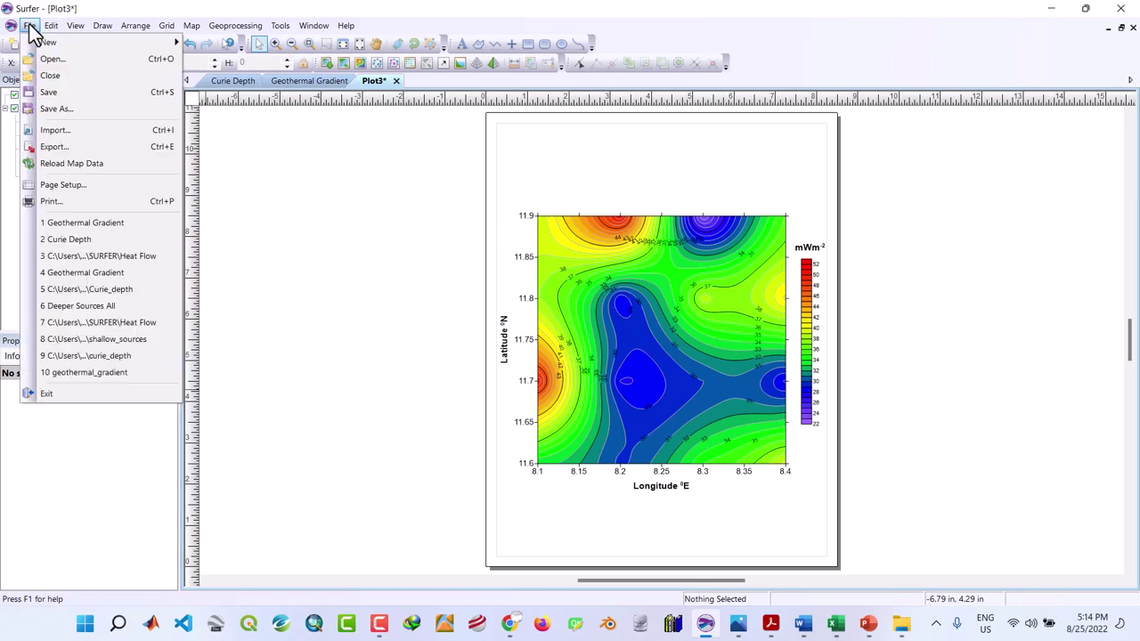
click(54, 147)
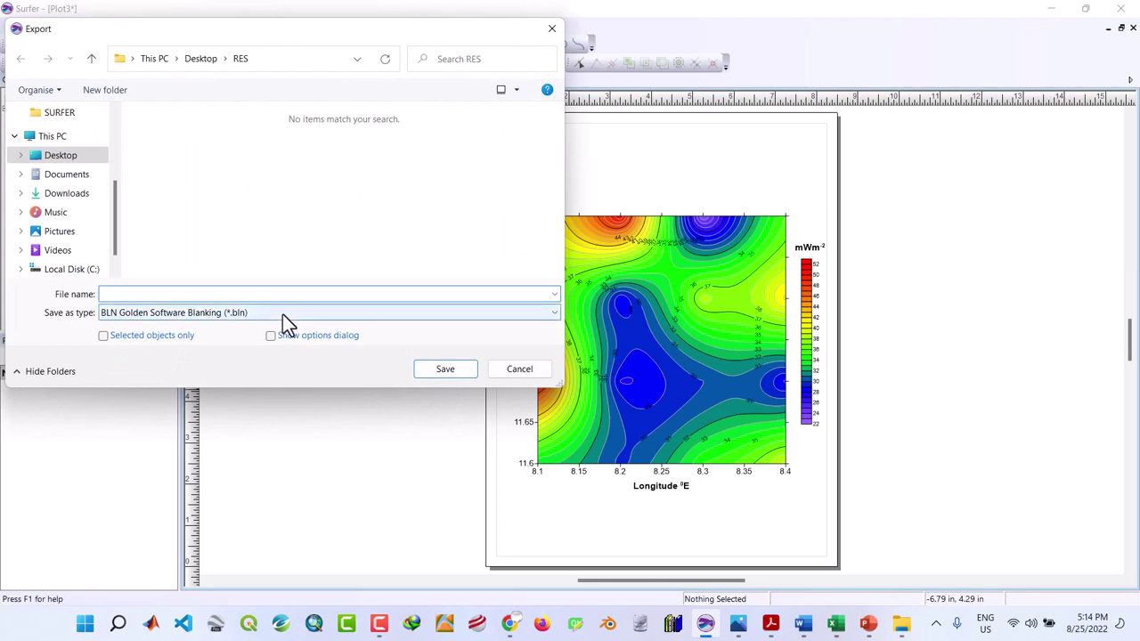
click(283, 314)
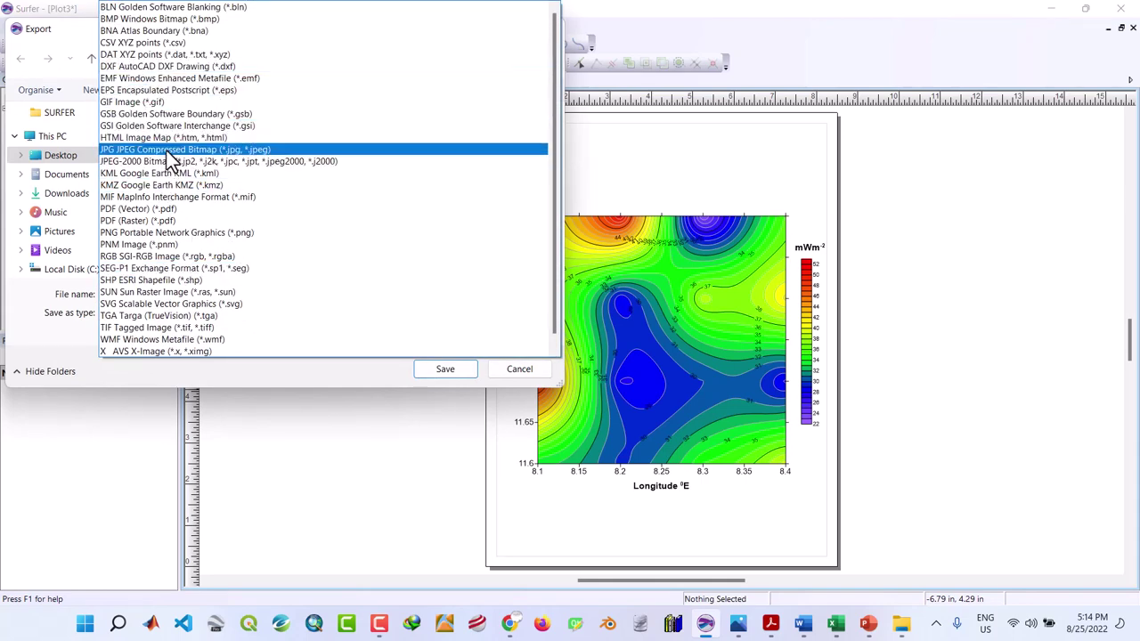
click(170, 151)
click(191, 294)
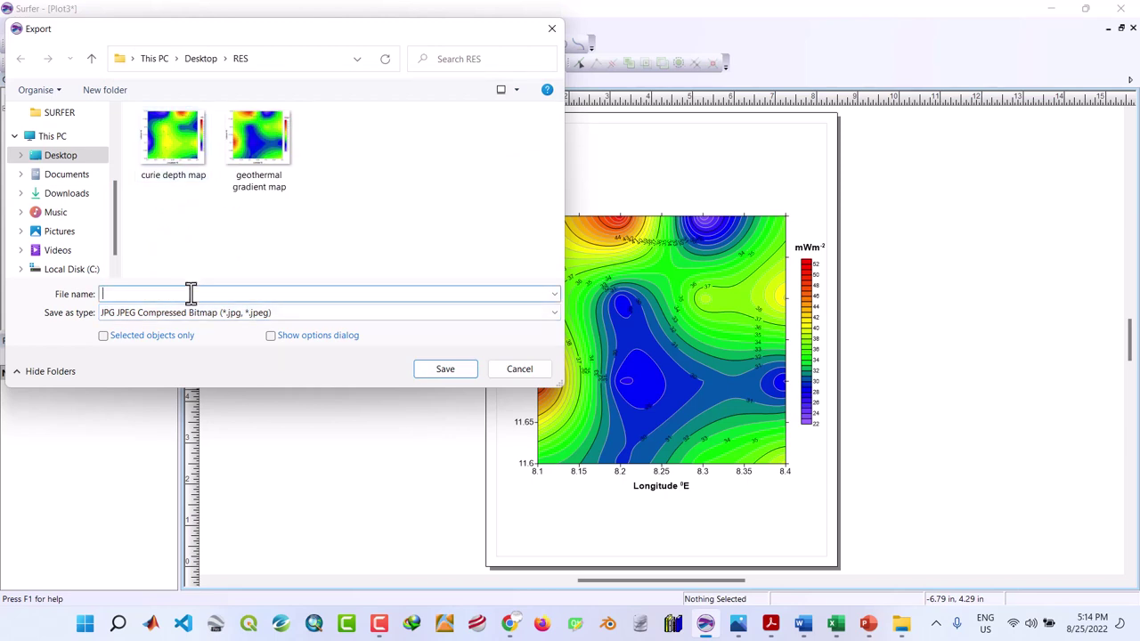
text(hea)
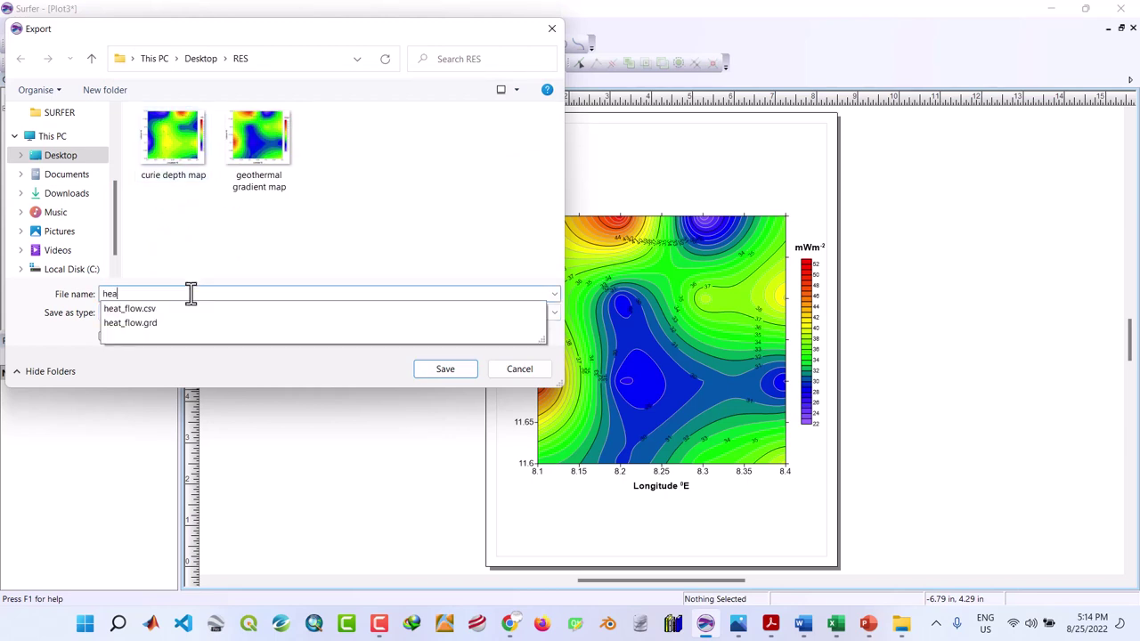
text(t flow map)
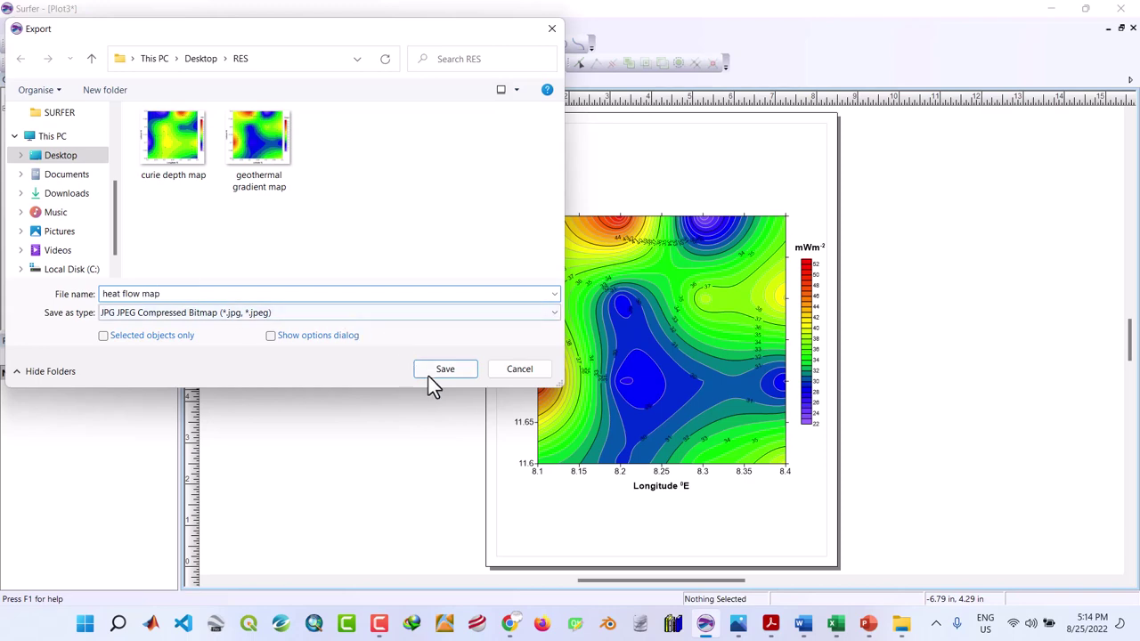
click(434, 375)
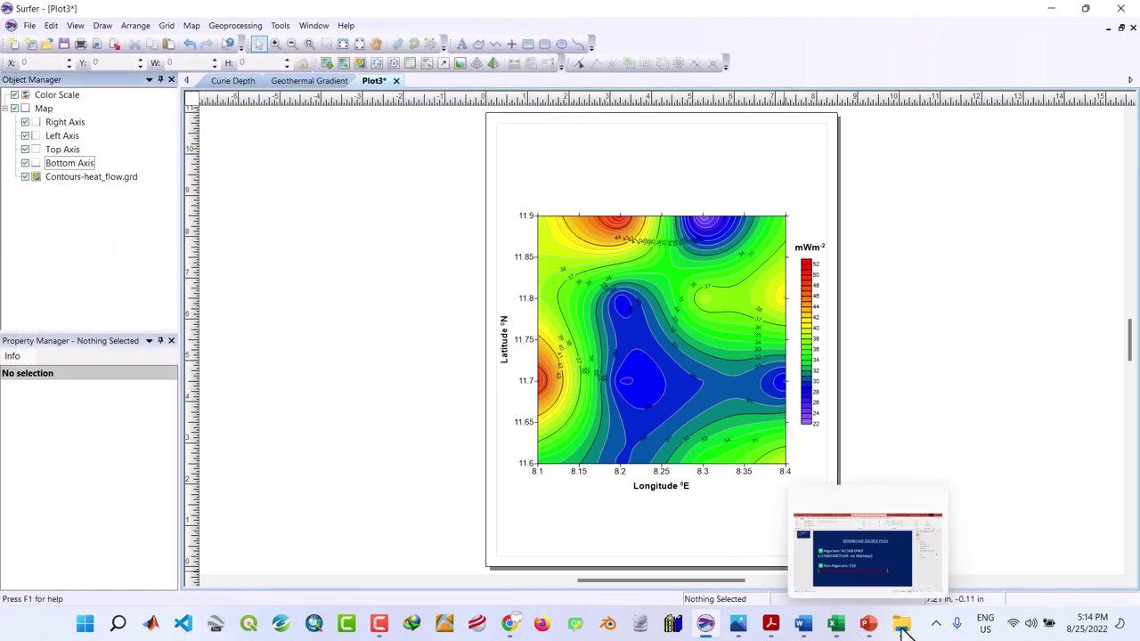
Switch to the RES folder in File Explorer, view the exported heat flow map image and close it.
mouse_move(901, 624)
click(946, 550)
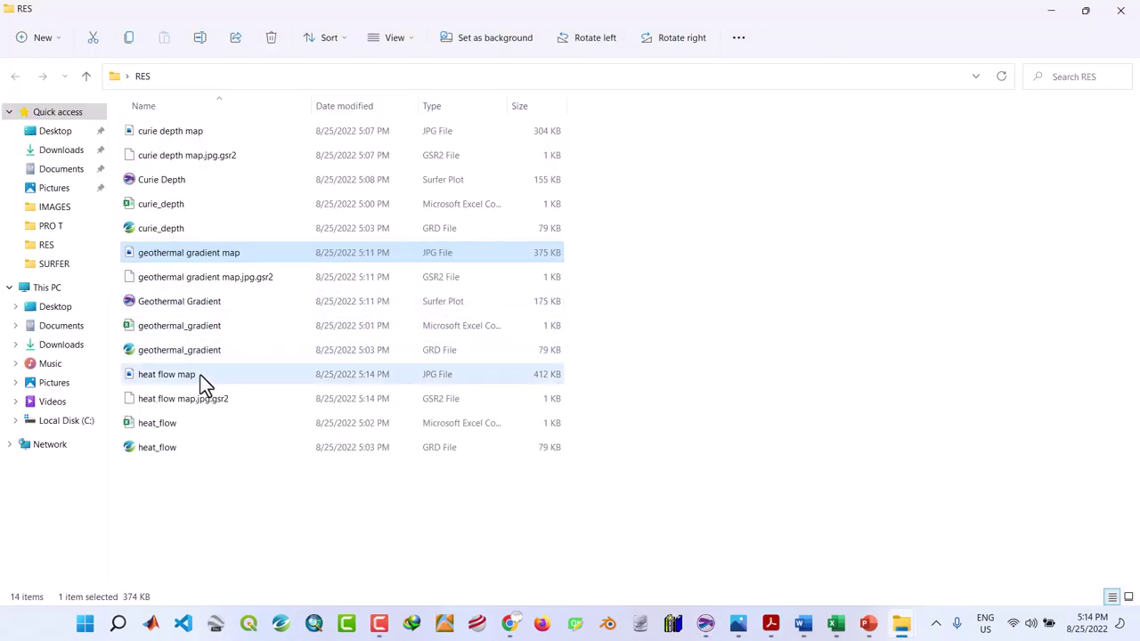
double_click(200, 375)
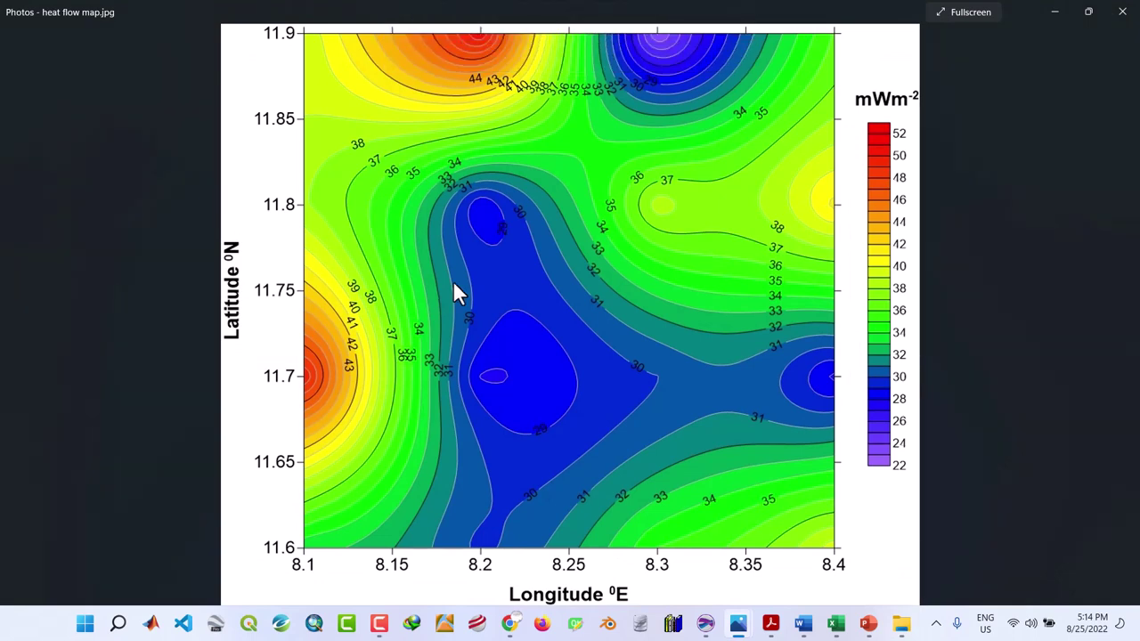
click(1120, 14)
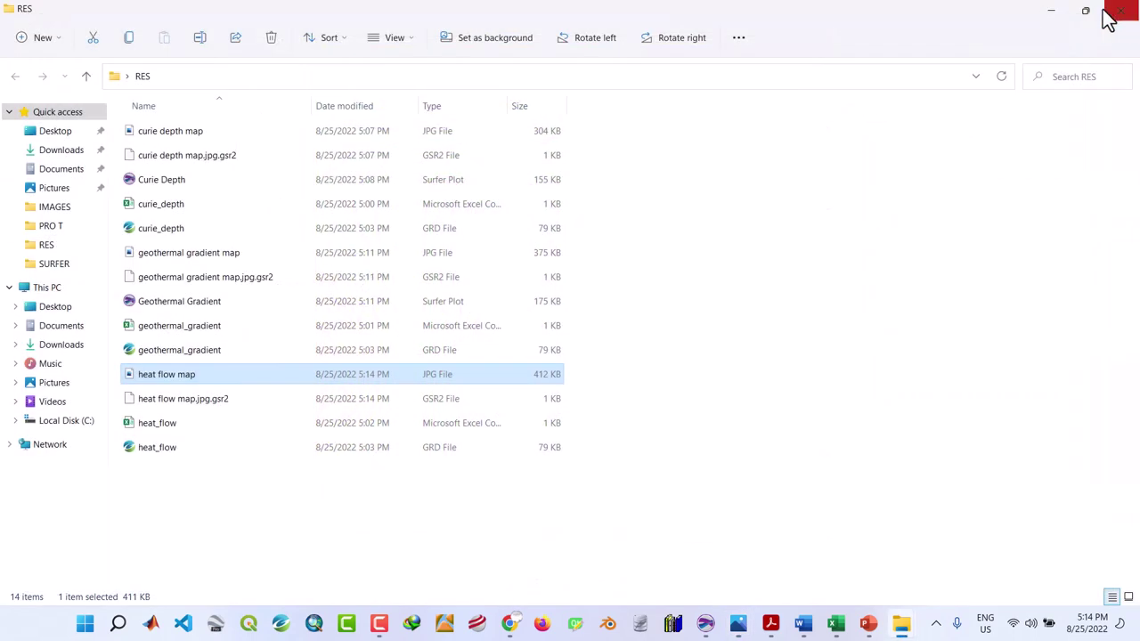
Switch back to Surfer and save the plot in the RES folder as a Surfer document named "Heat Flow".
mouse_move(748, 619)
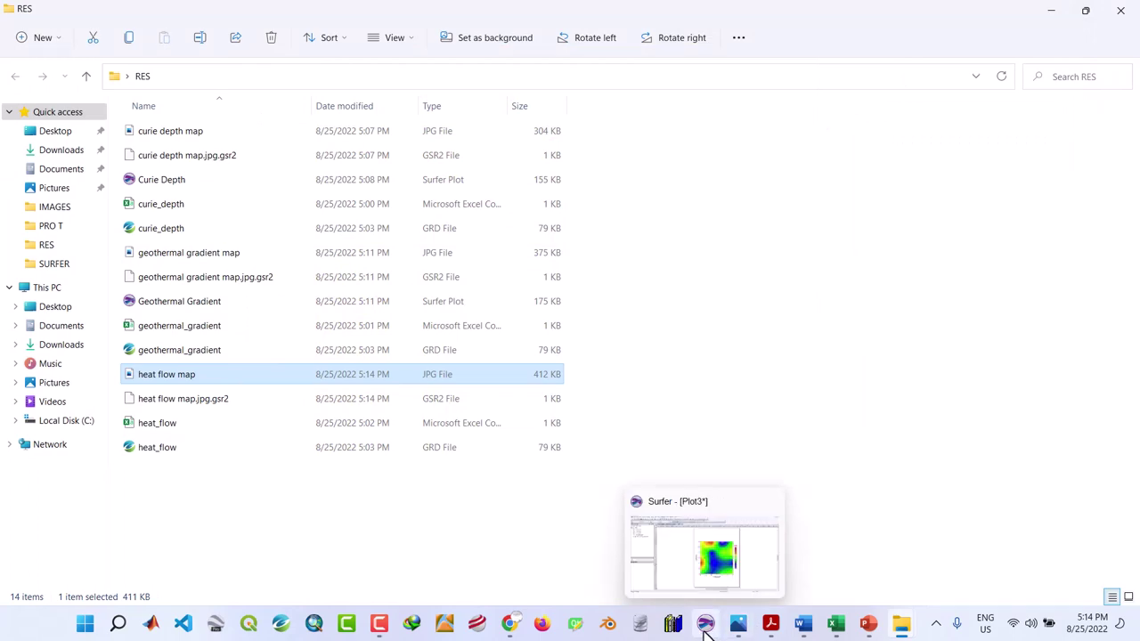
click(706, 623)
click(26, 25)
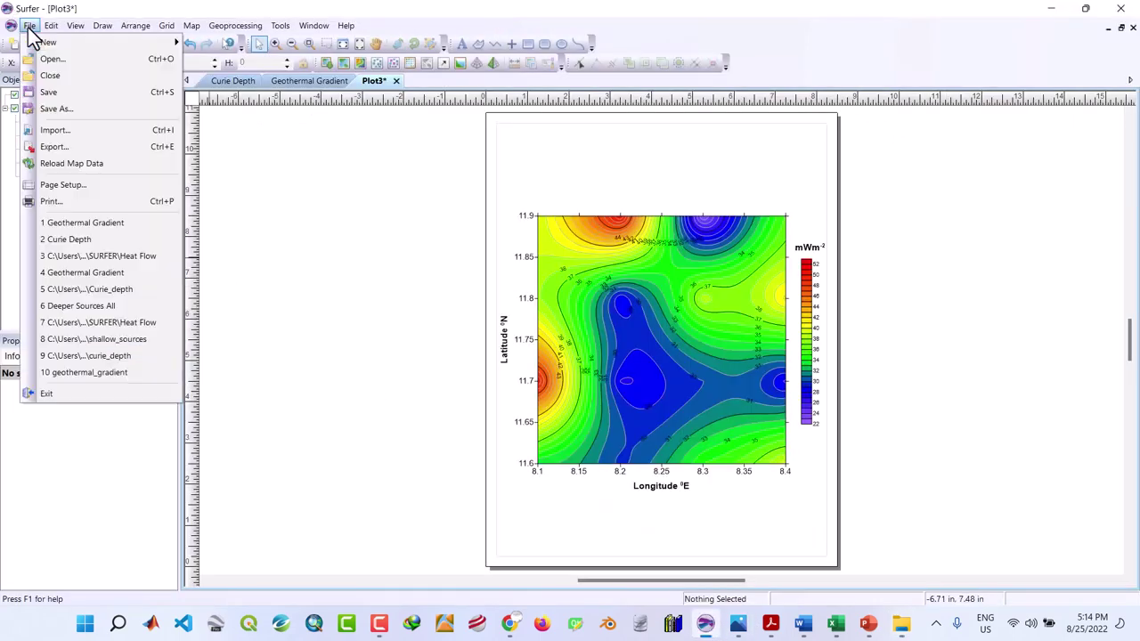
click(49, 93)
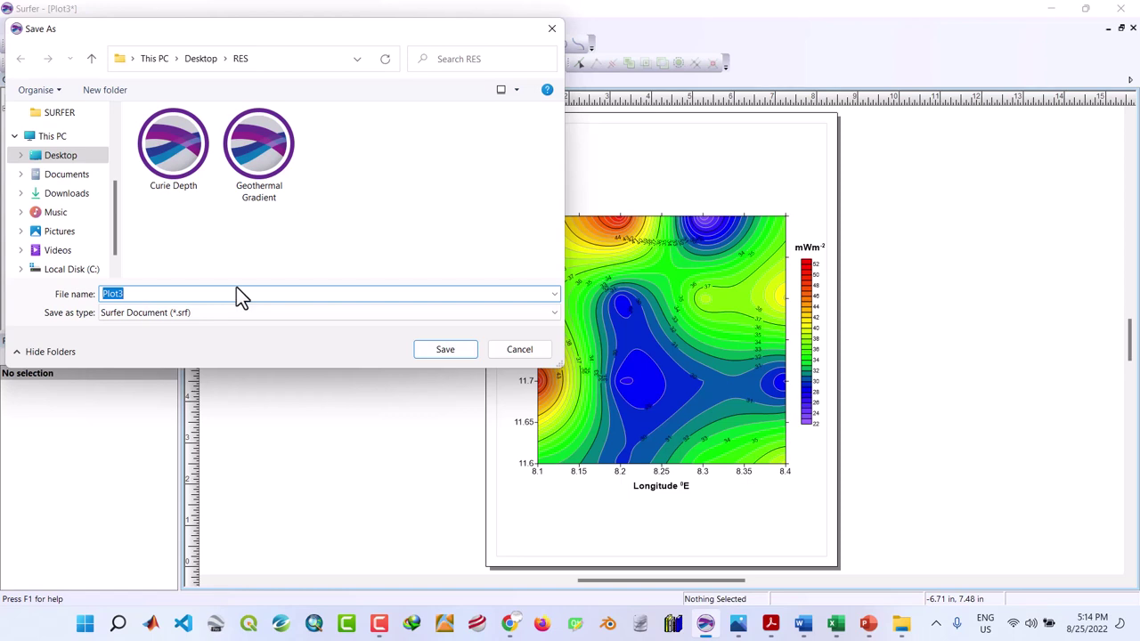
text(Heat Flow)
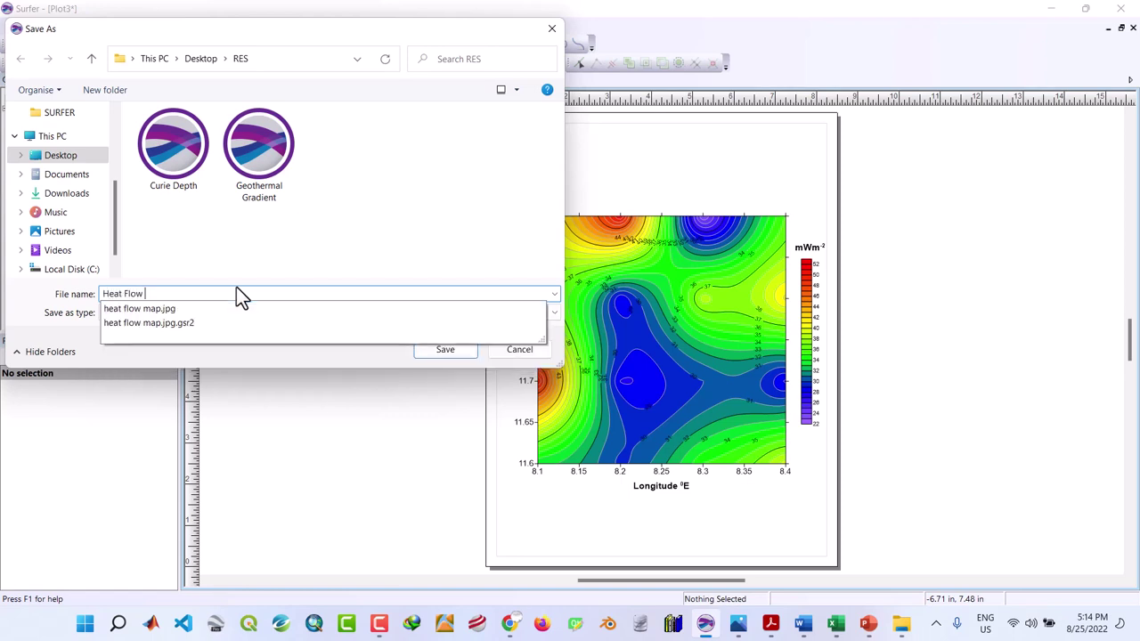
text( Map)
key(BackSpace)
key(BackSpace)
key(BackSpace)
key(BackSpace)
click(359, 358)
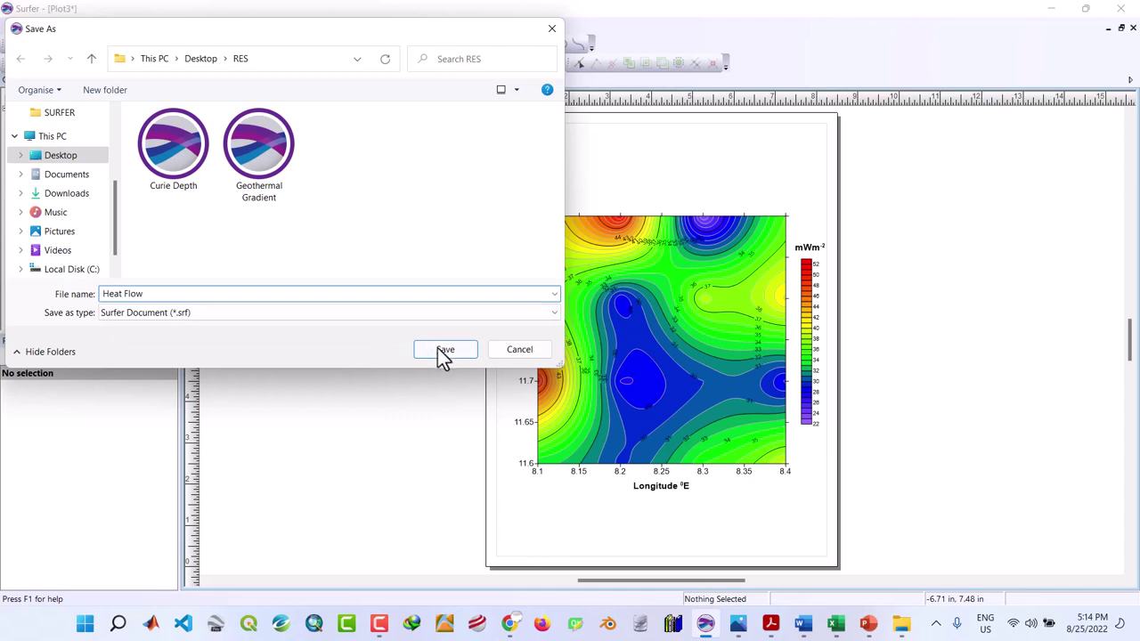
click(445, 349)
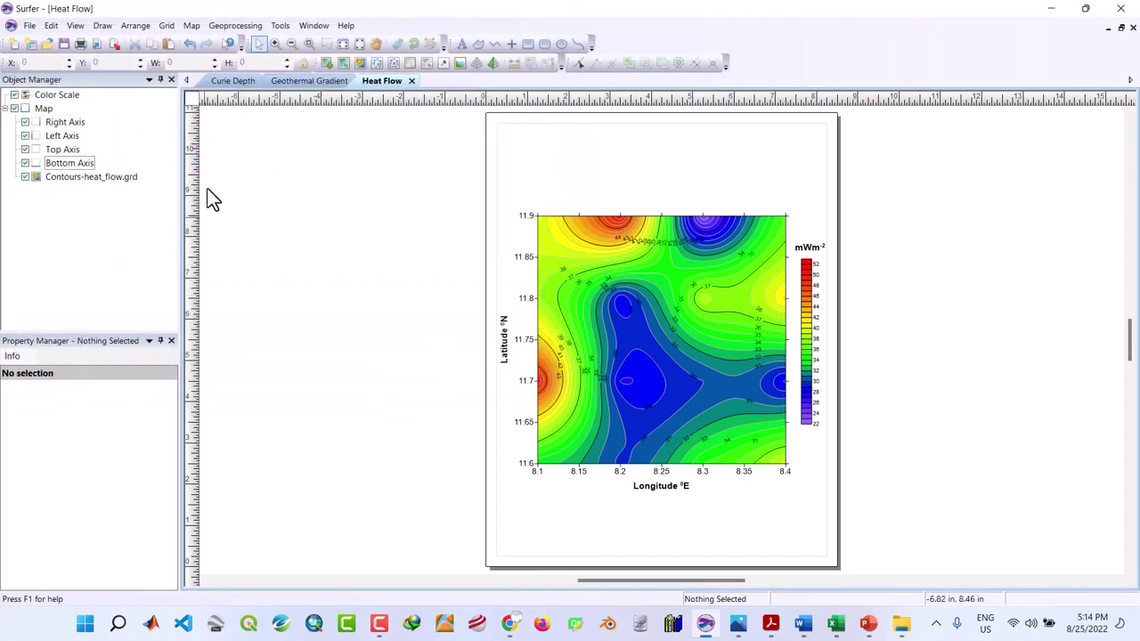
Review the finished Curie Depth, Geothermal Gradient and Heat Flow plots in turn, and close Surfer.
click(229, 82)
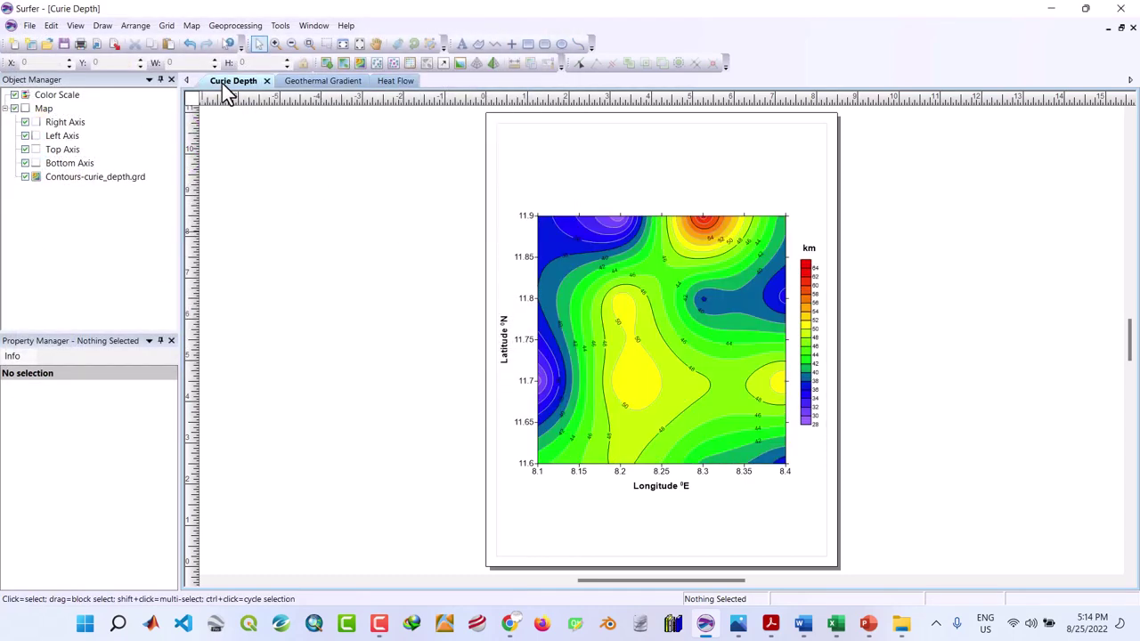
click(295, 81)
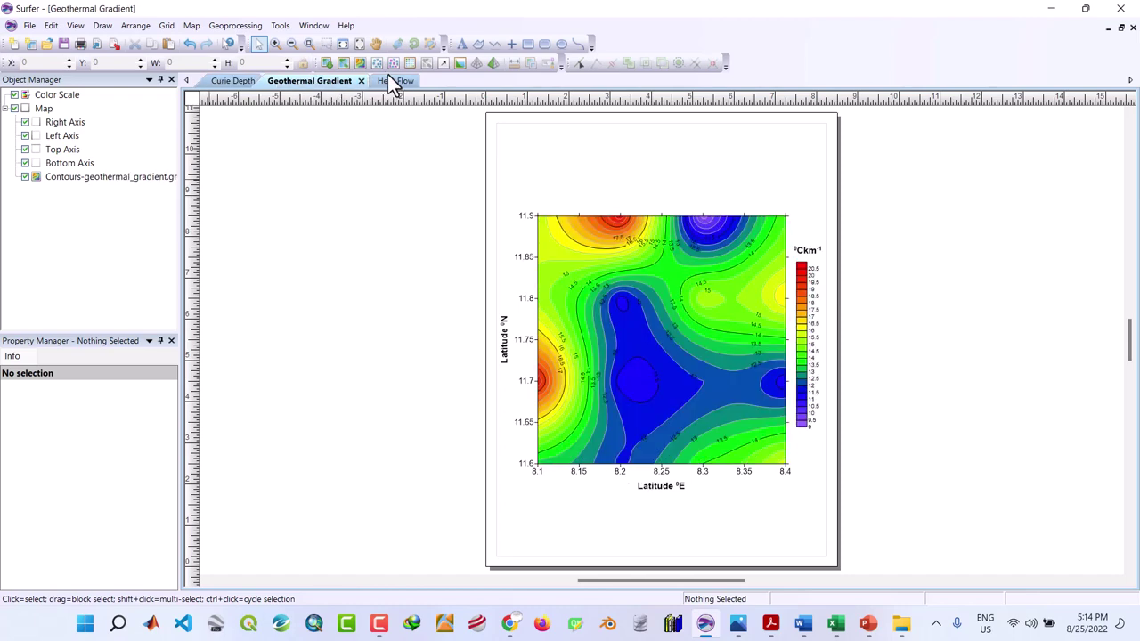
click(395, 79)
click(318, 79)
click(231, 81)
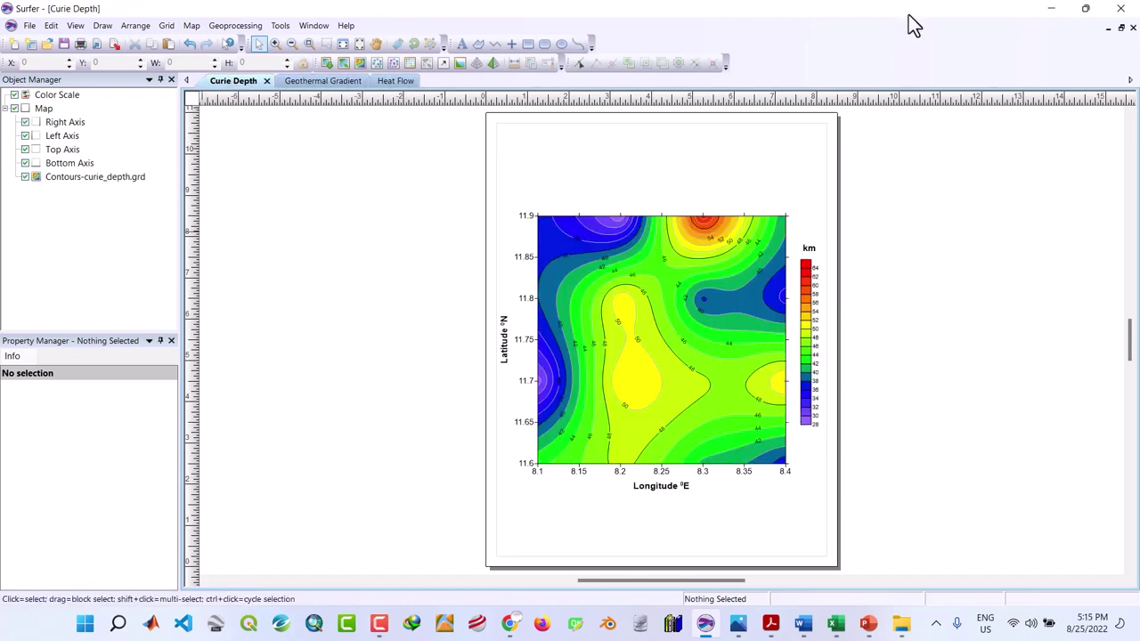
click(1120, 11)
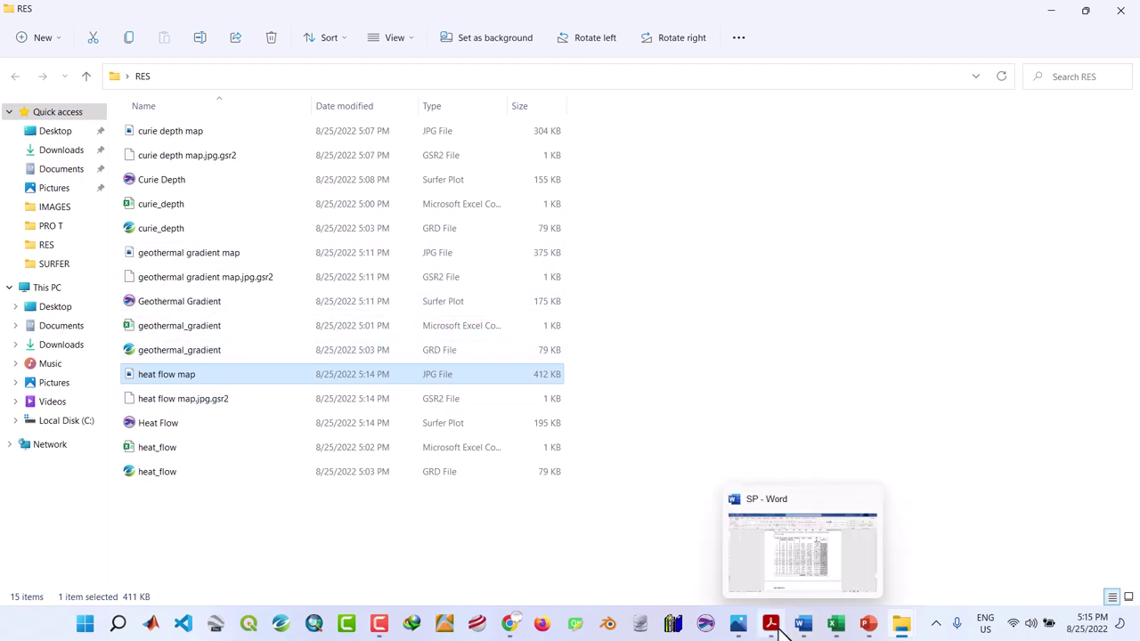
Switch to Adobe Acrobat and examine the published Curie point depth, geothermal gradient and heat flow maps in P1.pdf.
mouse_move(778, 629)
click(736, 590)
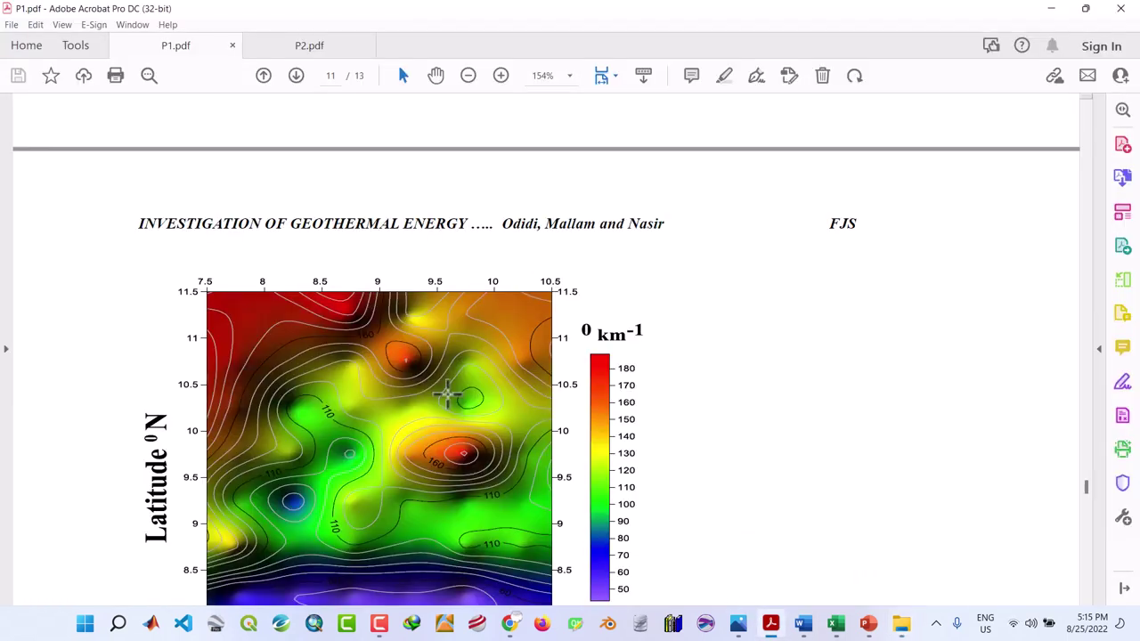
scroll(447, 396, up, 15)
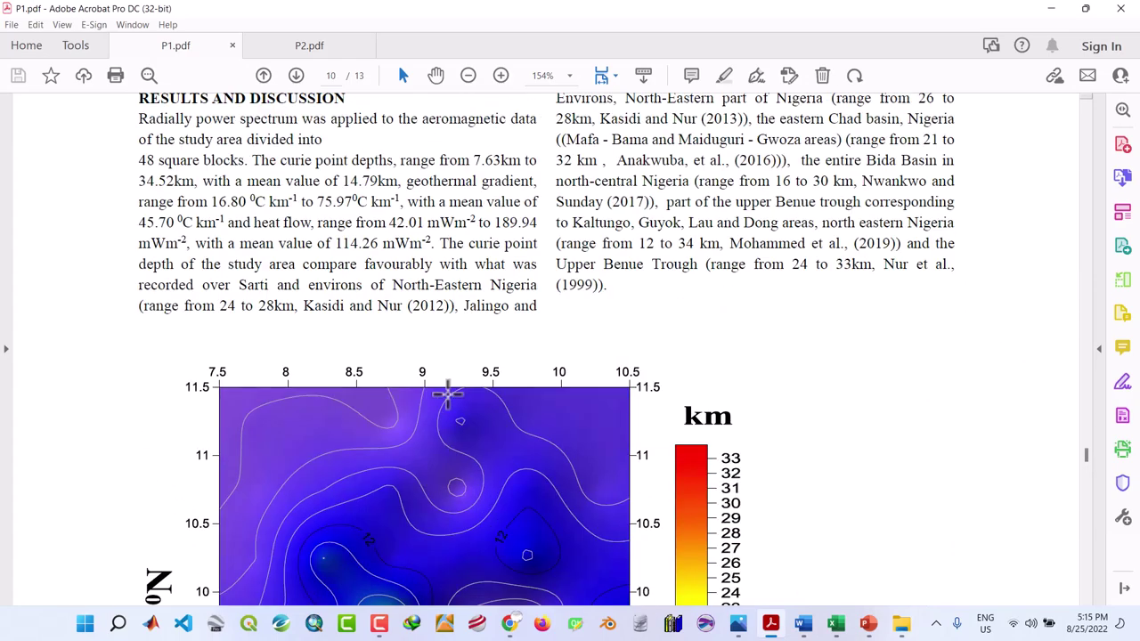
scroll(447, 397, down, 10)
scroll(447, 395, up, 4)
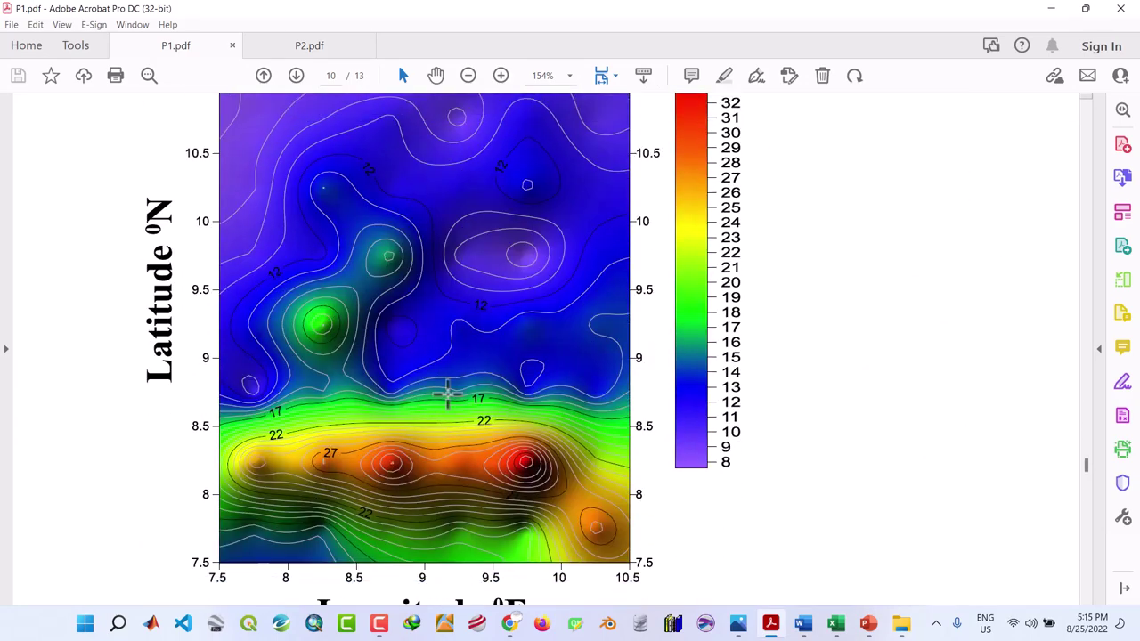
scroll(447, 394, down, 15)
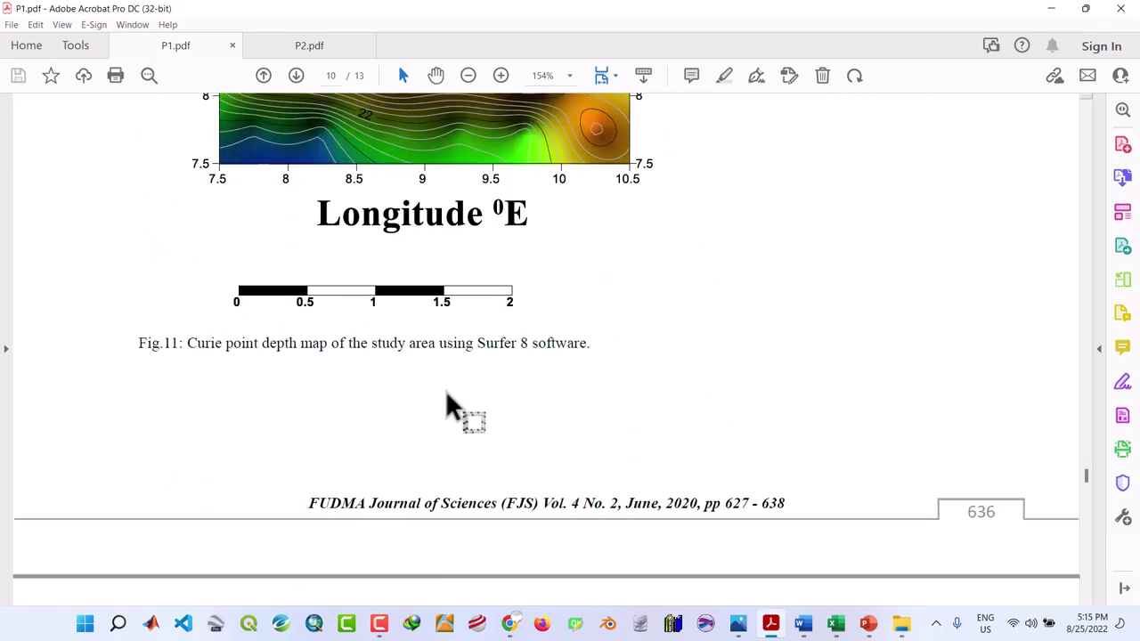
scroll(447, 405, down, 12)
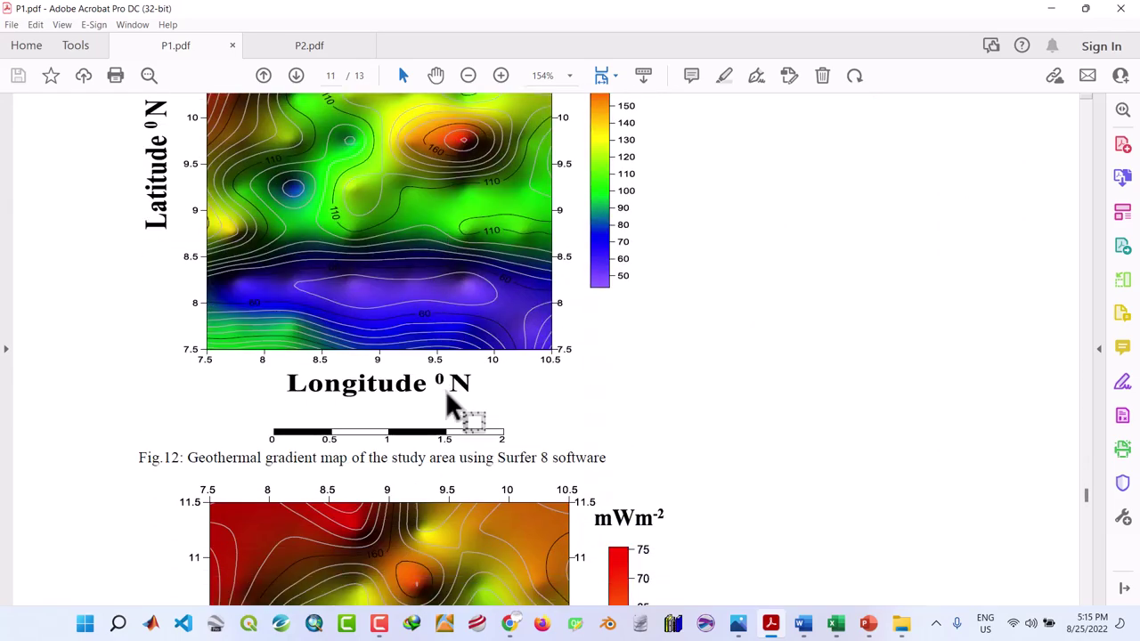
scroll(448, 395, down, 15)
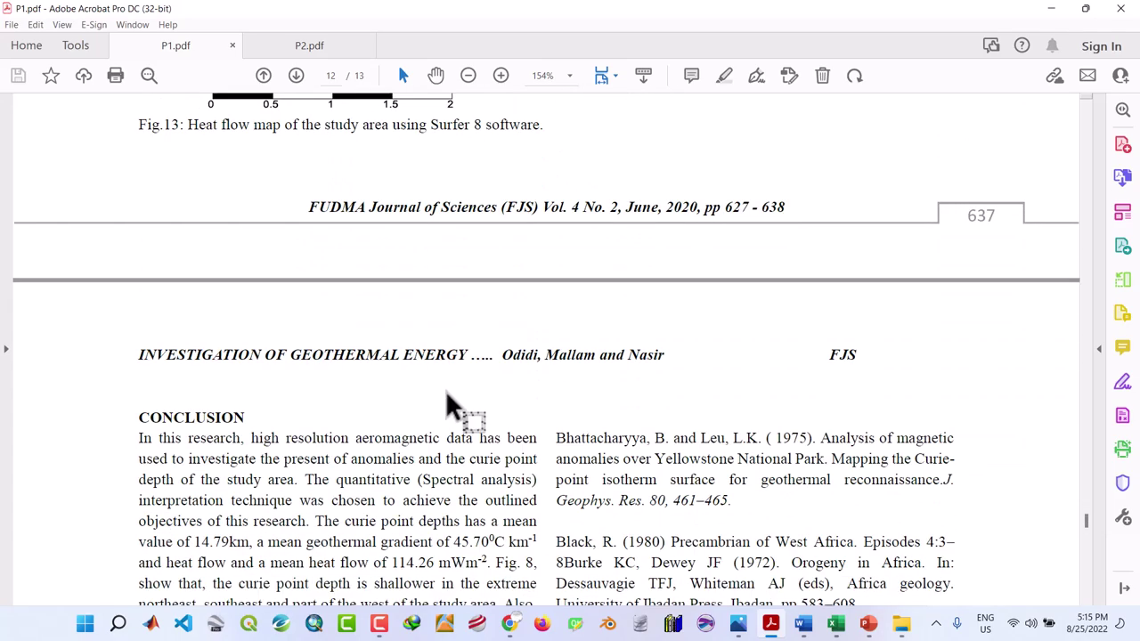
scroll(448, 395, up, 15)
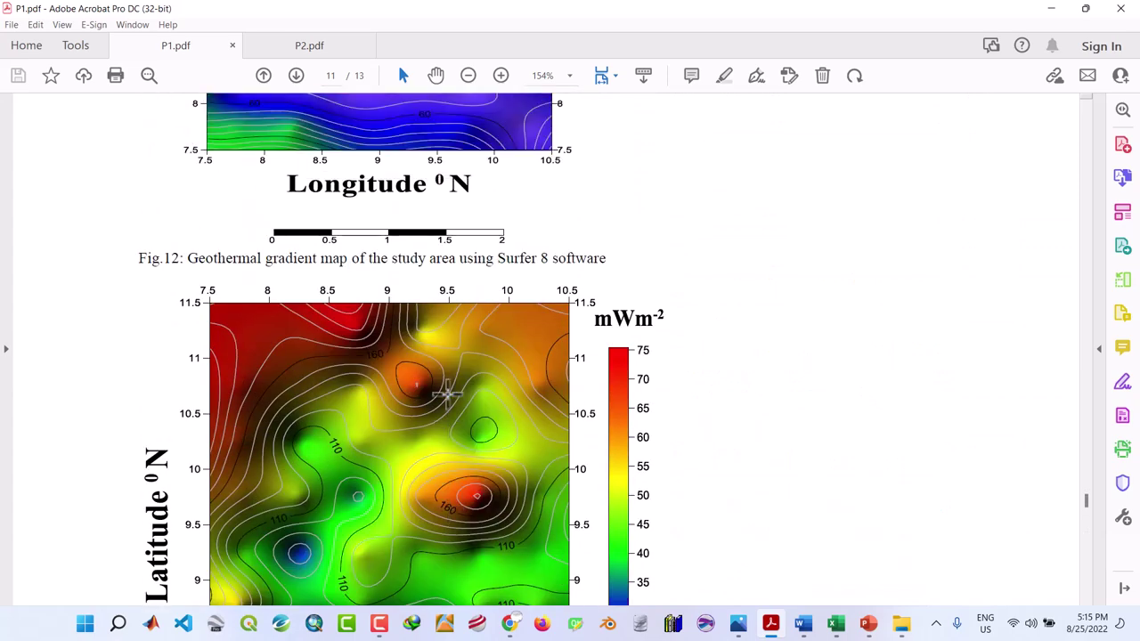
scroll(447, 395, down, 7)
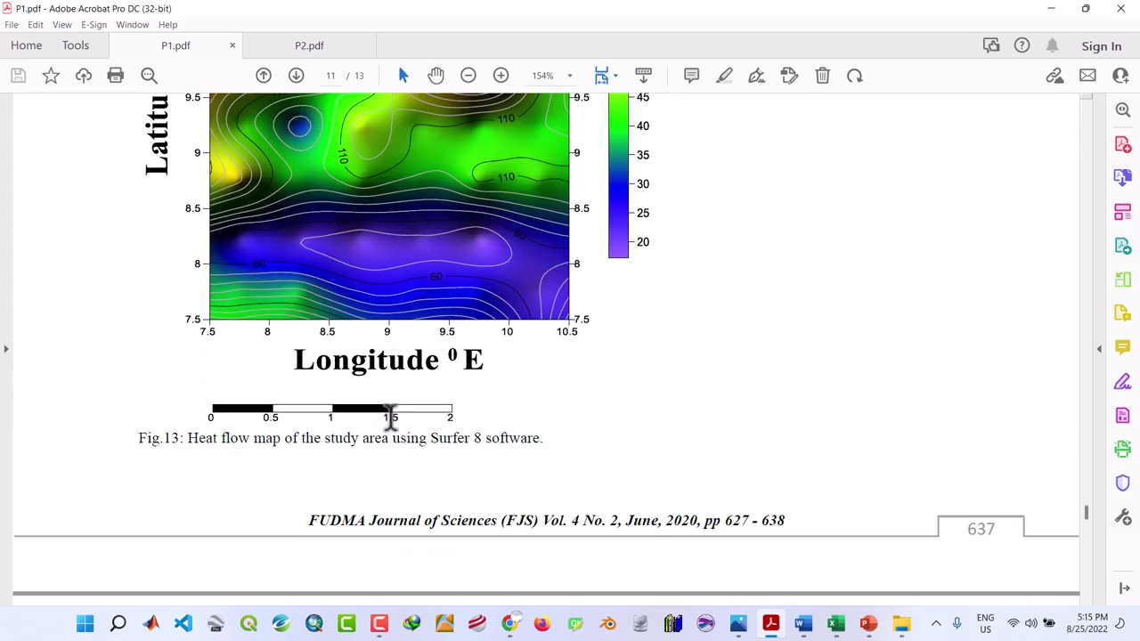
scroll(394, 330, up, 13)
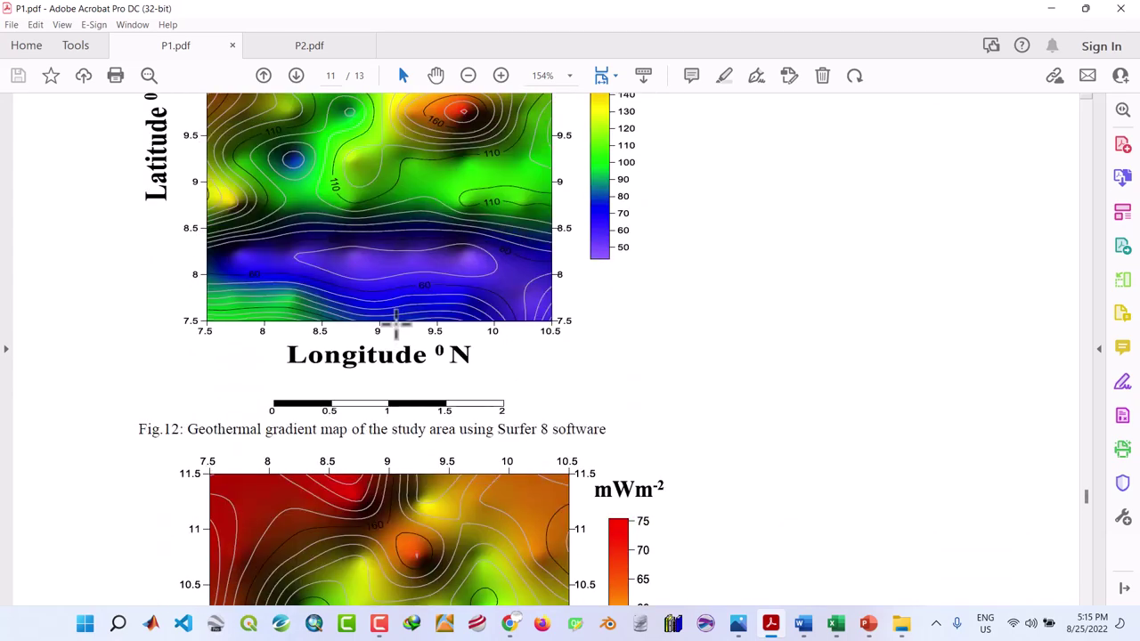
scroll(397, 325, up, 20)
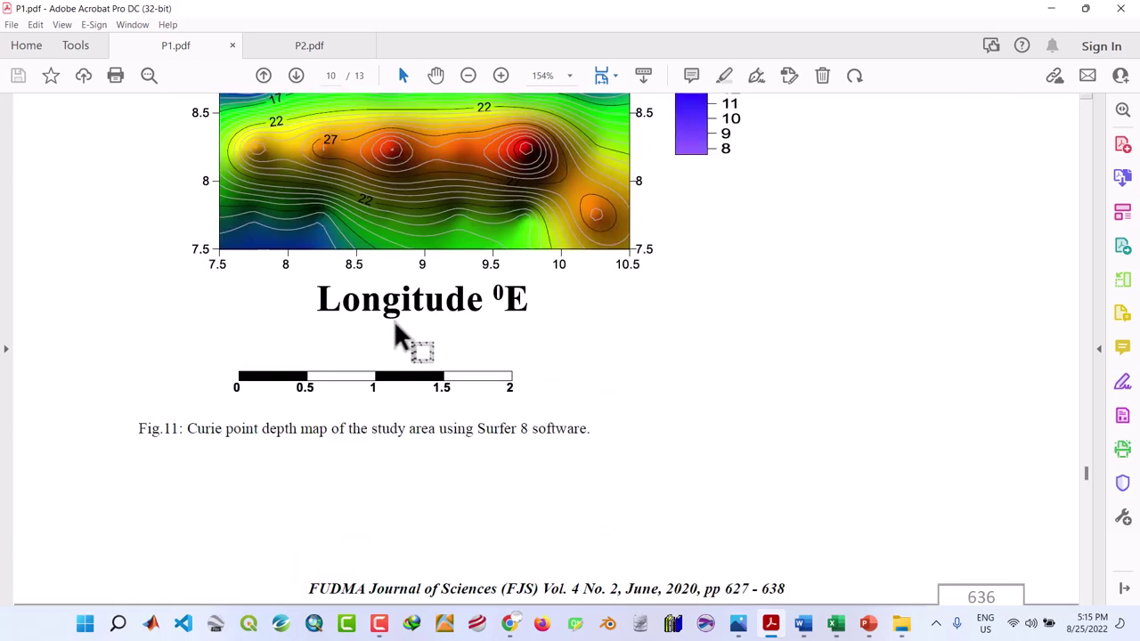
scroll(397, 334, up, 2)
scroll(395, 326, up, 9)
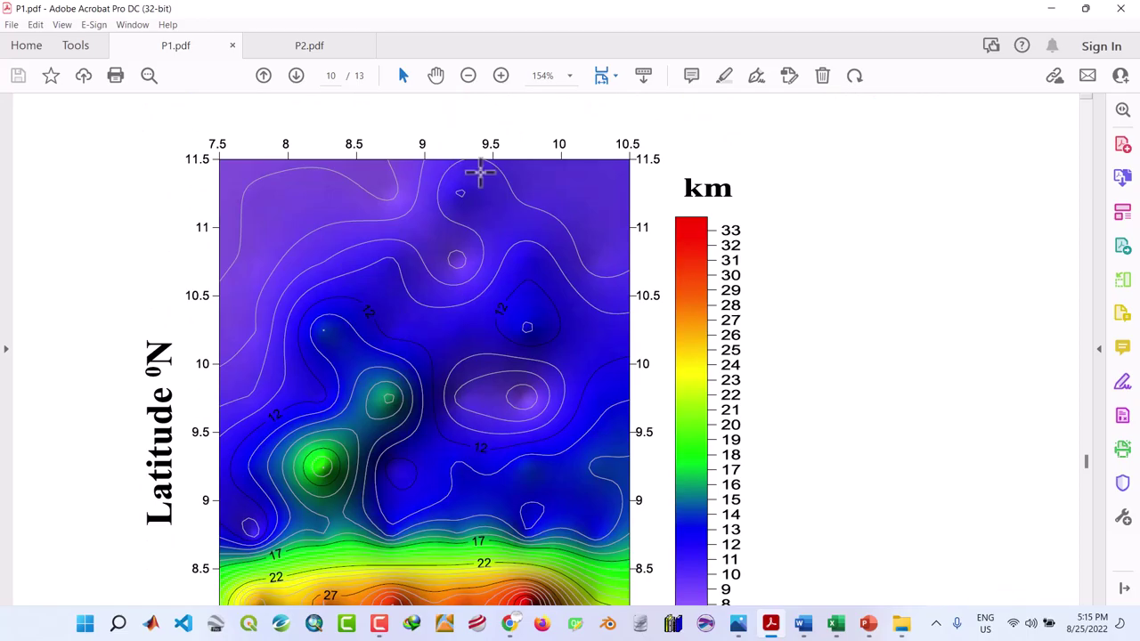
Examine the published depth and geothermal gradient maps in P2.pdf, and return to the RES folder.
click(321, 46)
scroll(394, 434, up, 20)
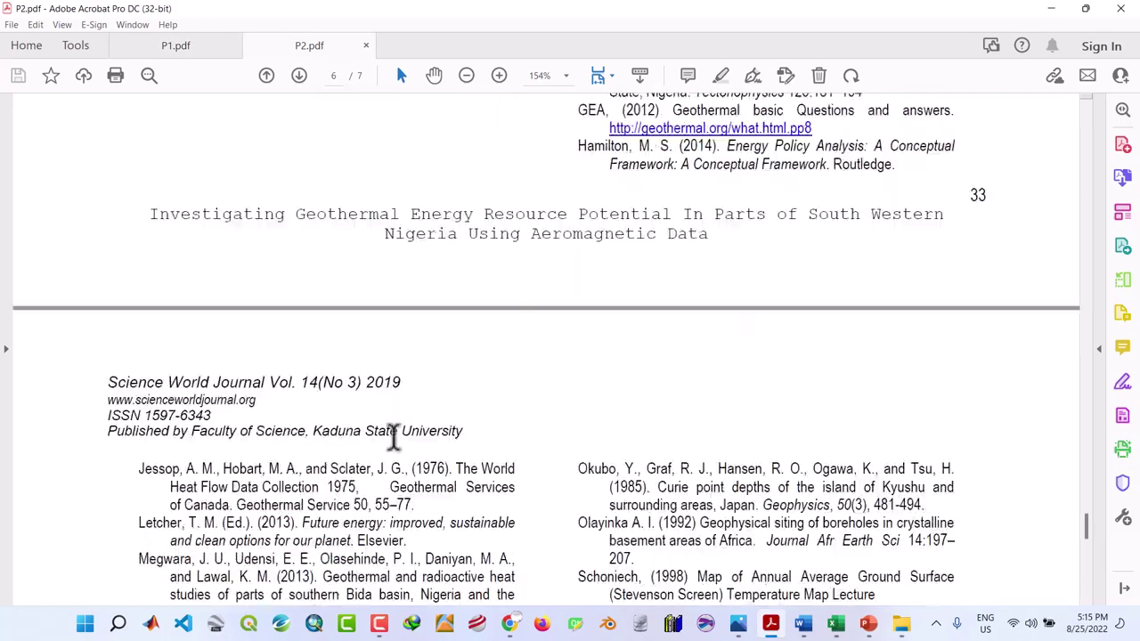
scroll(394, 437, up, 5)
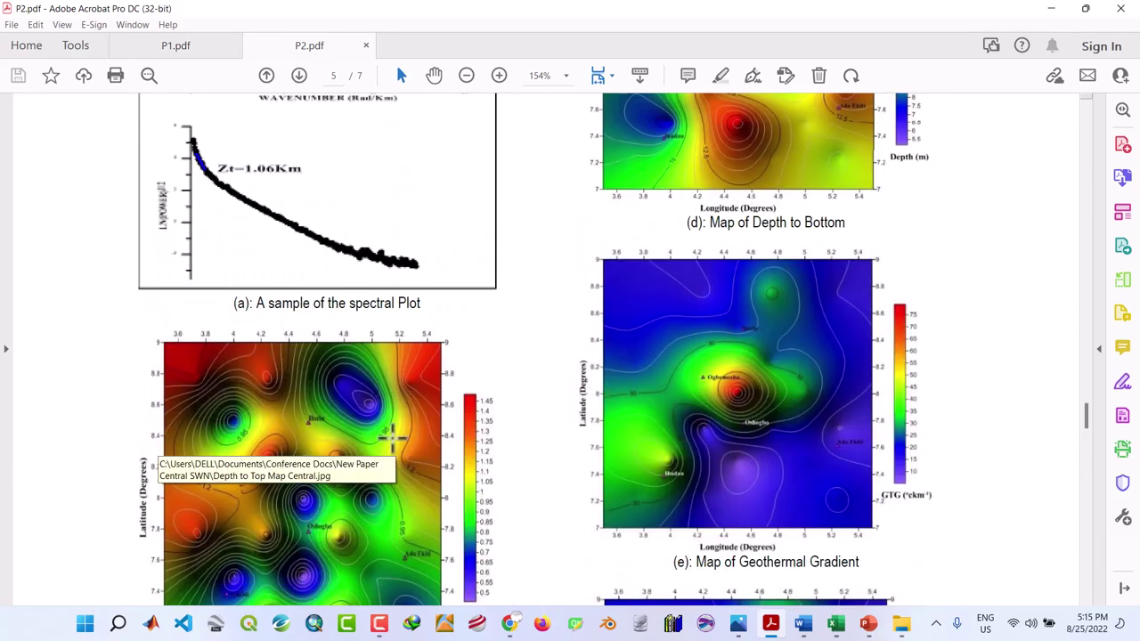
click(1052, 8)
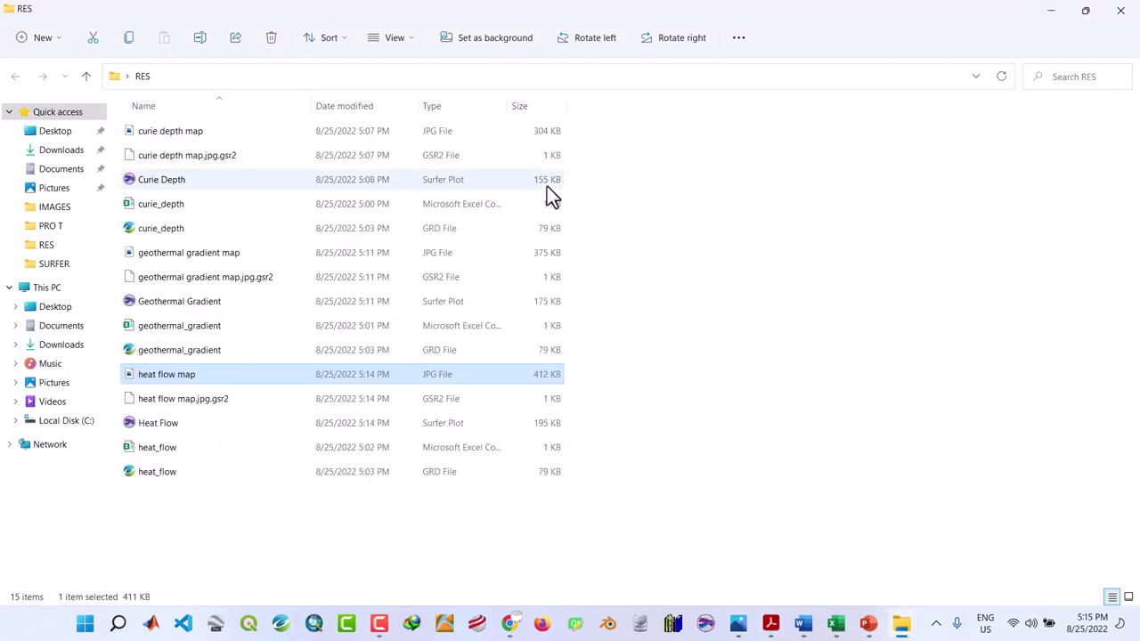
Open the exported geothermal gradient map and heat flow map images from the RES folder and examine each one.
click(186, 131)
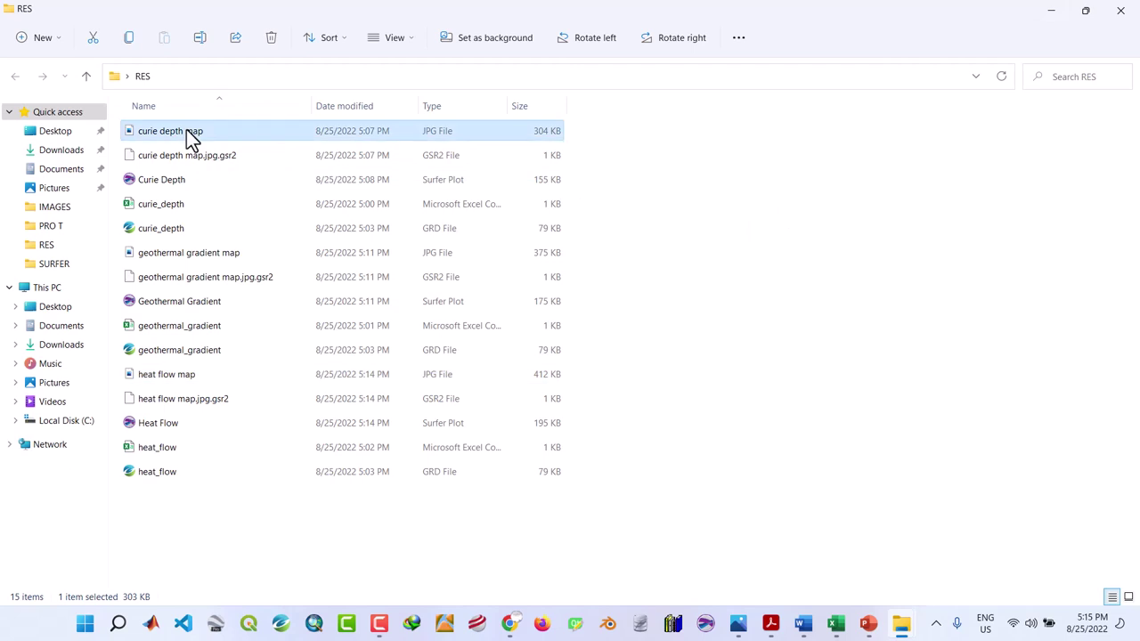
click(185, 259)
double_click(181, 254)
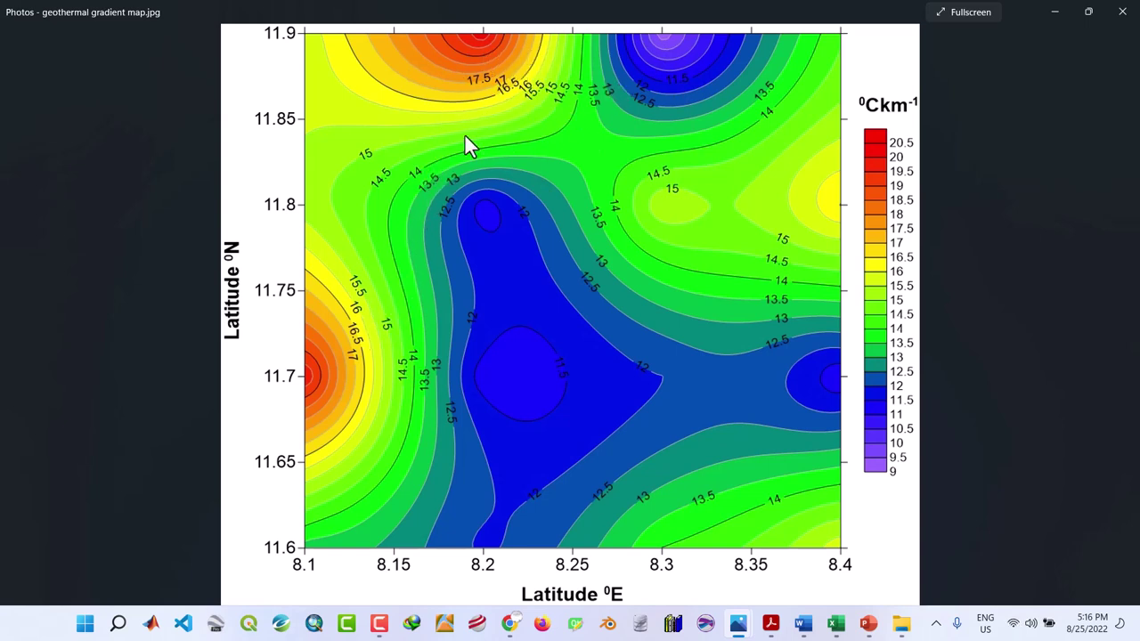
click(1060, 13)
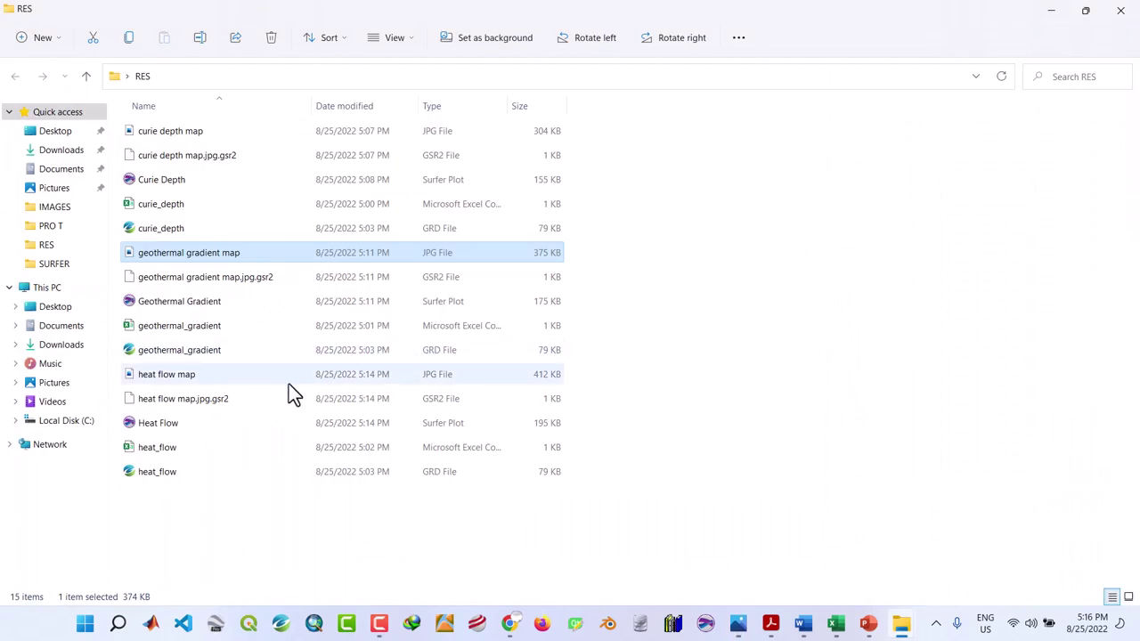
click(179, 381)
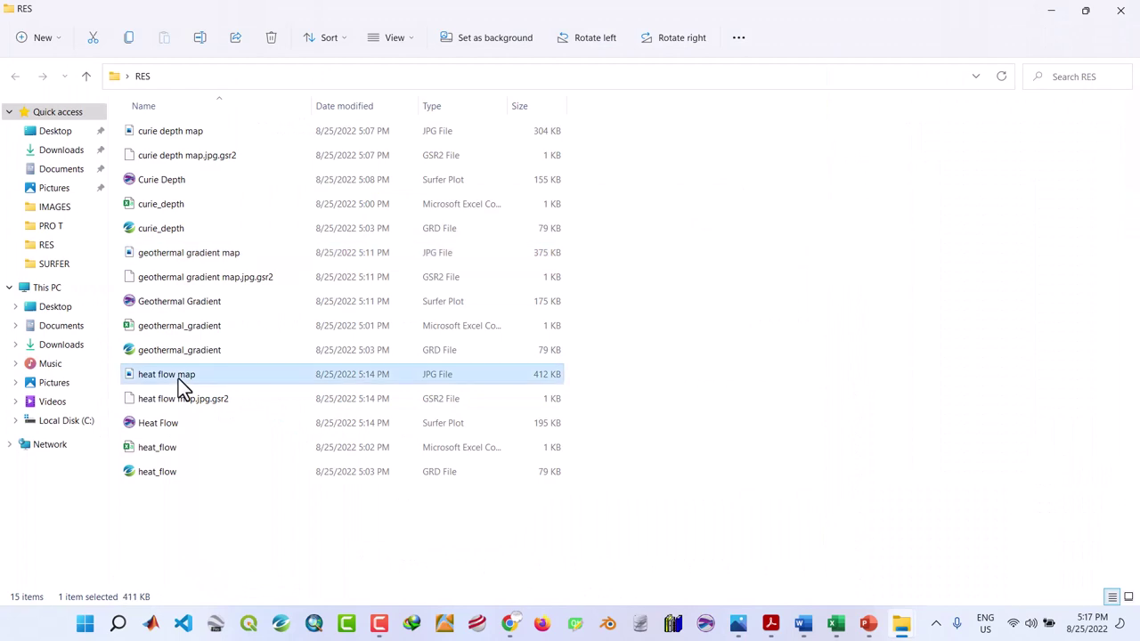
double_click(178, 378)
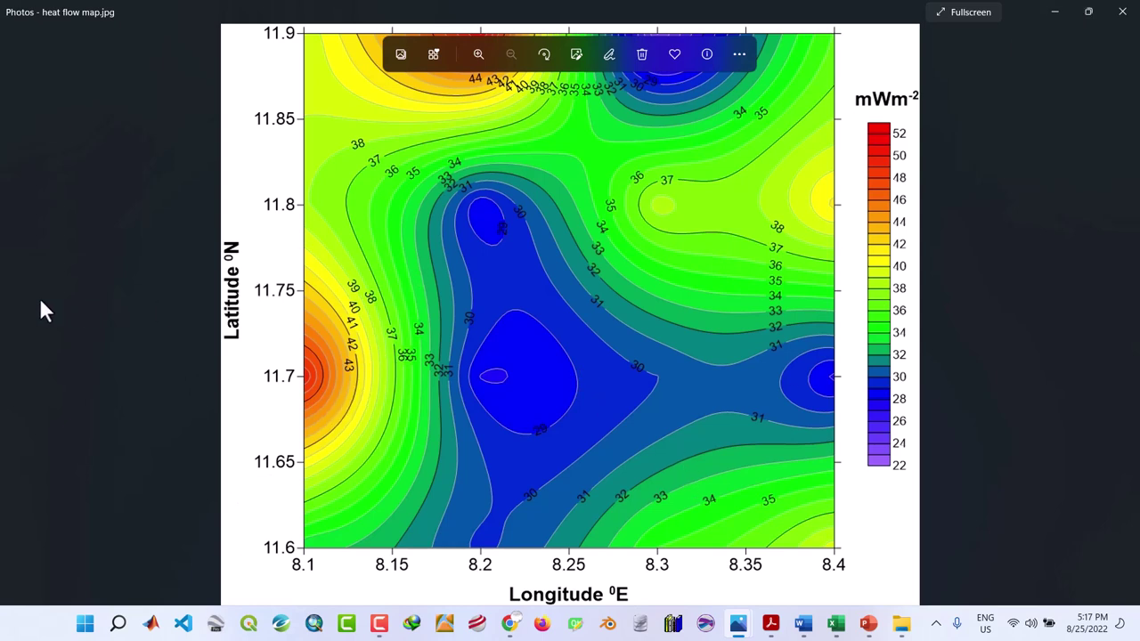
click(1124, 11)
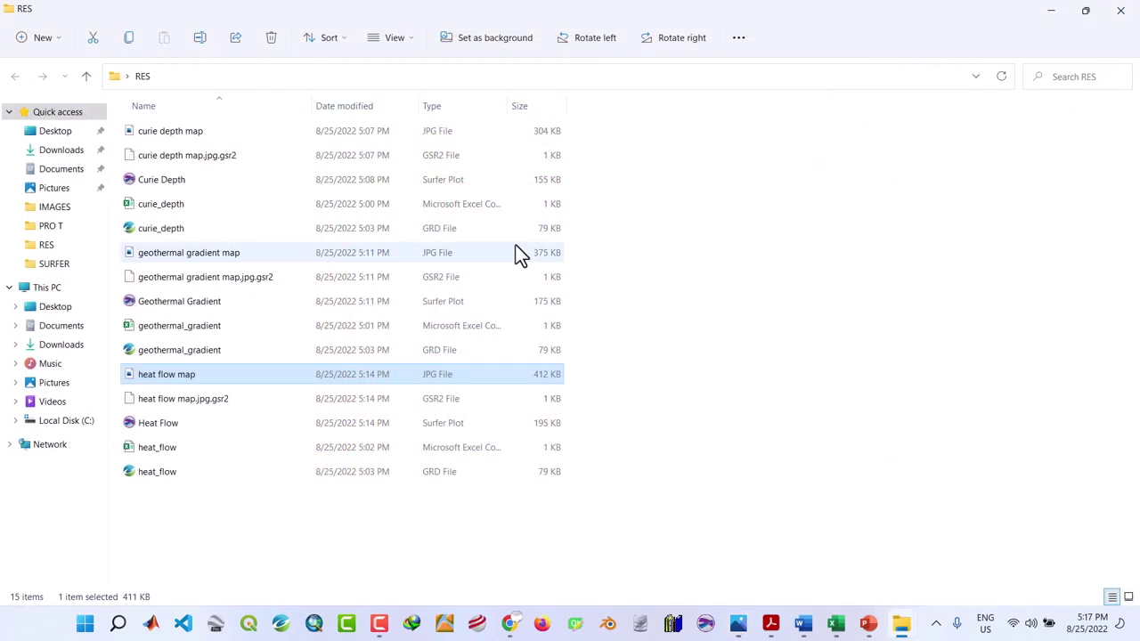
Reopen the geothermal gradient map image and compare its contour pattern with the heat flow map image.
double_click(173, 252)
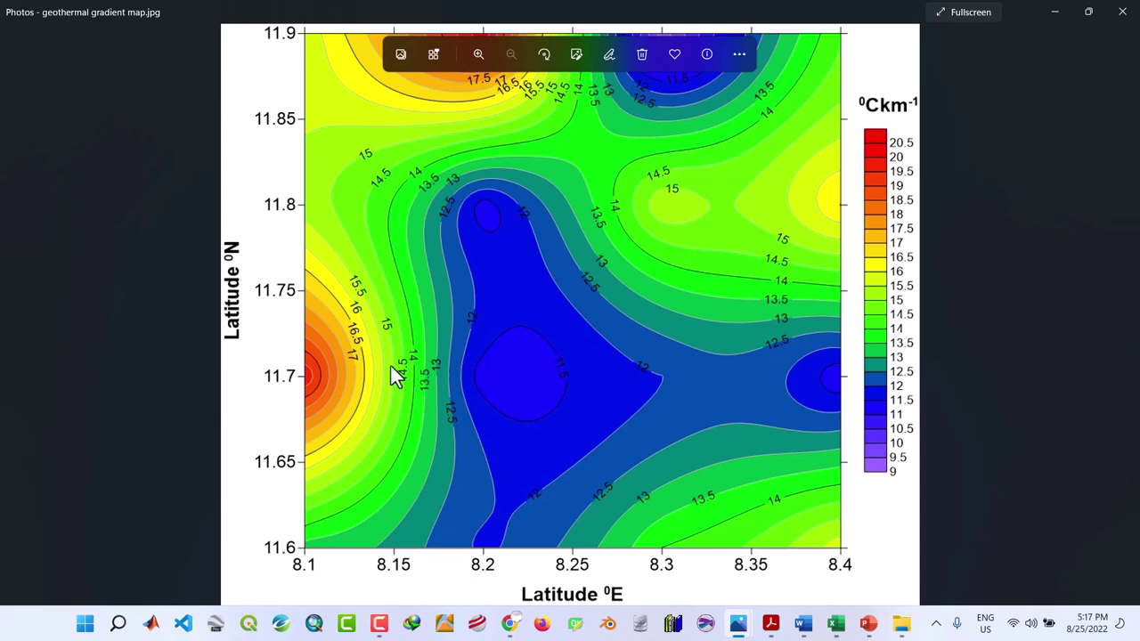
click(1052, 10)
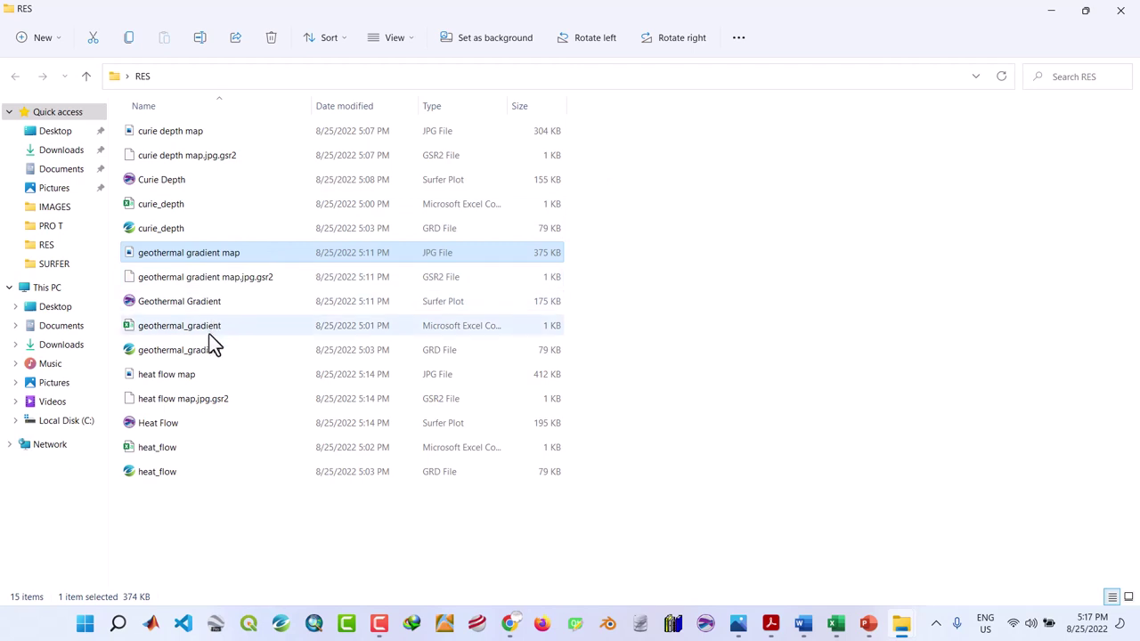
double_click(195, 375)
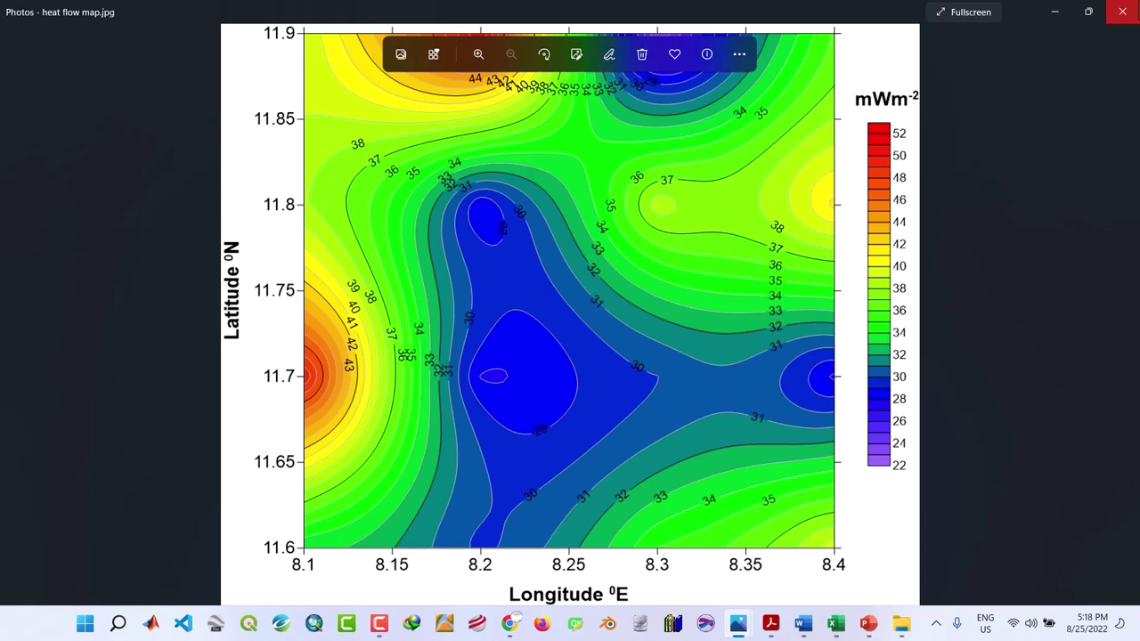
click(1053, 13)
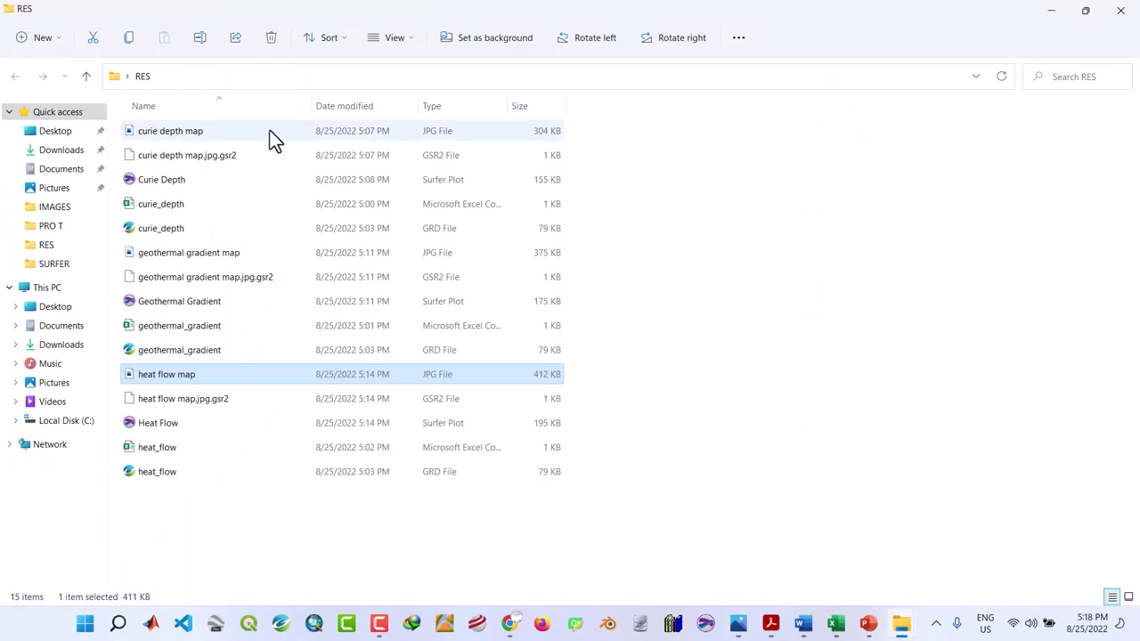
Examine the curie depth map image against the Map of the study area image, and return to the RES folder.
click(238, 133)
double_click(238, 132)
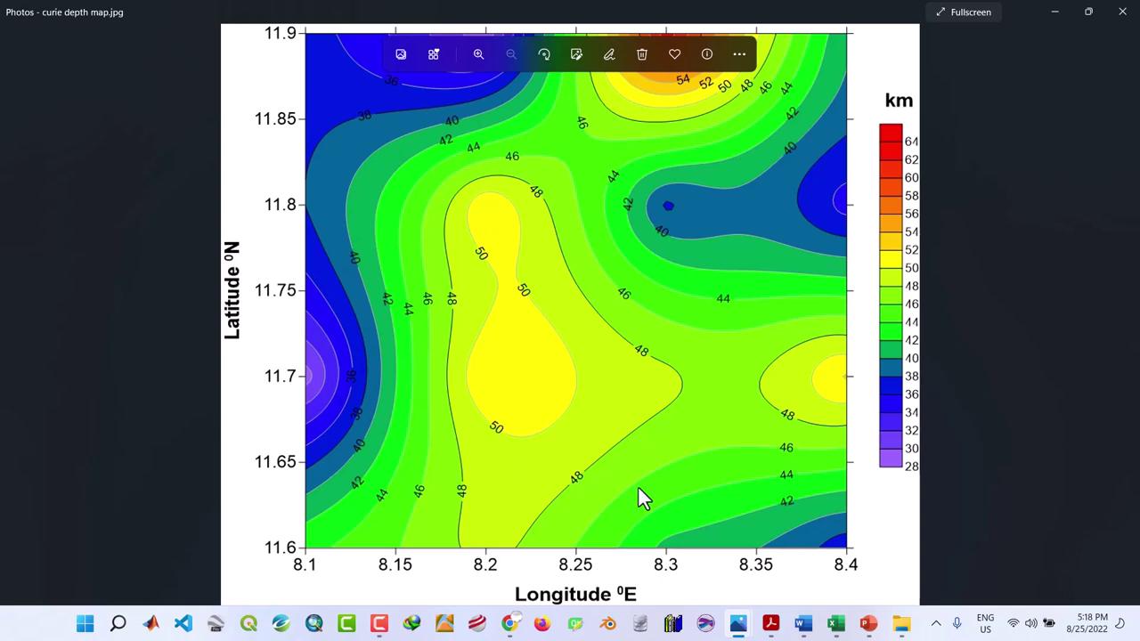
mouse_move(741, 635)
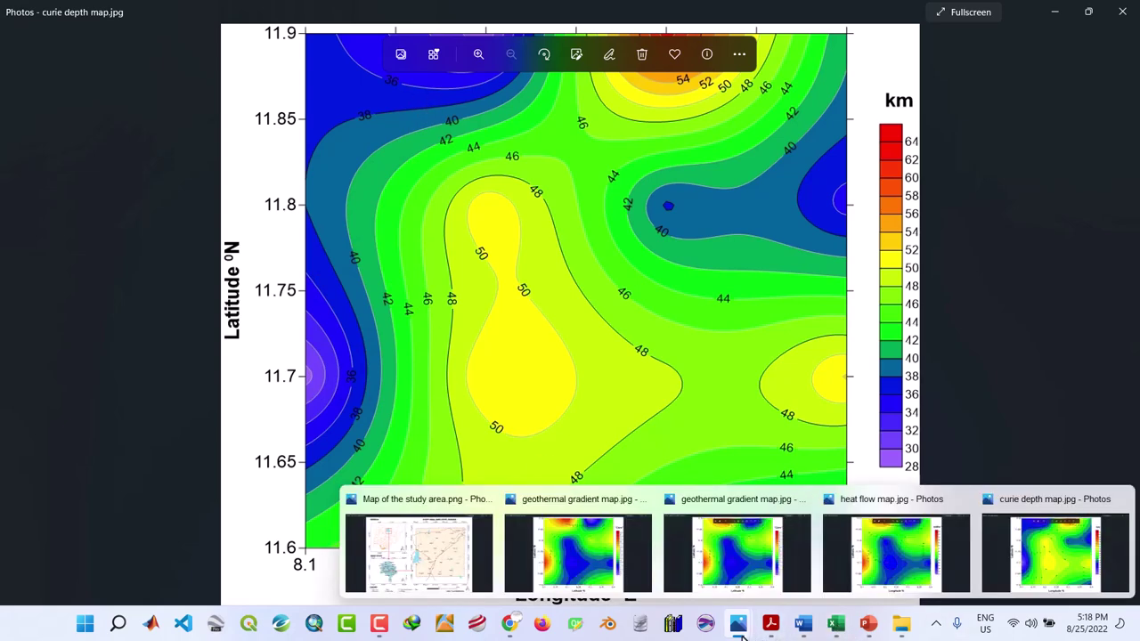
click(429, 556)
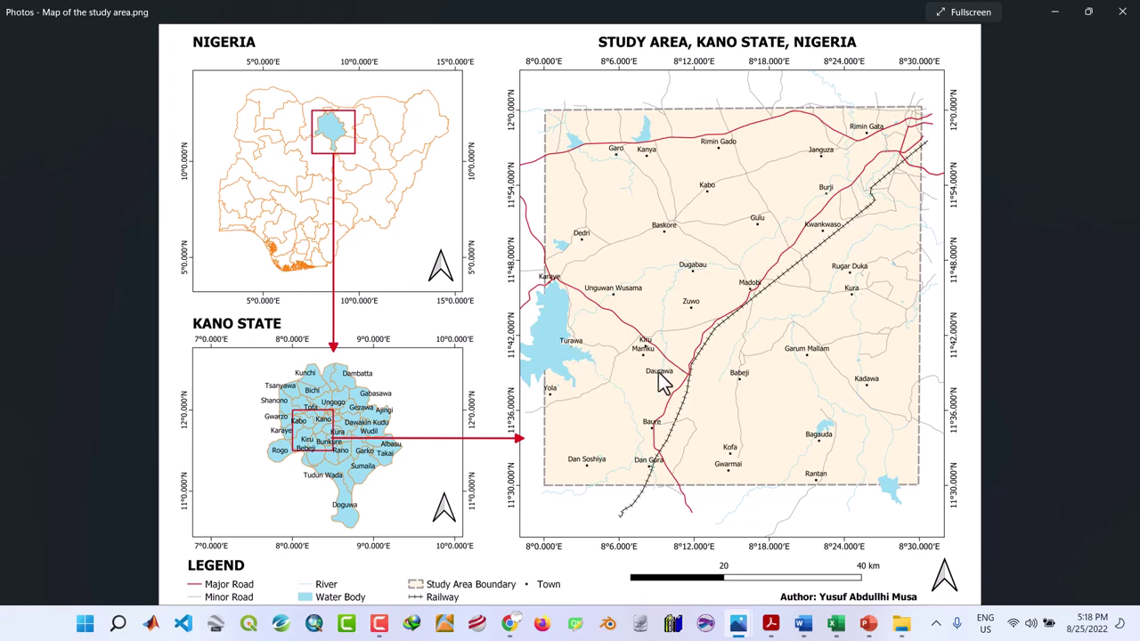
key(Right)
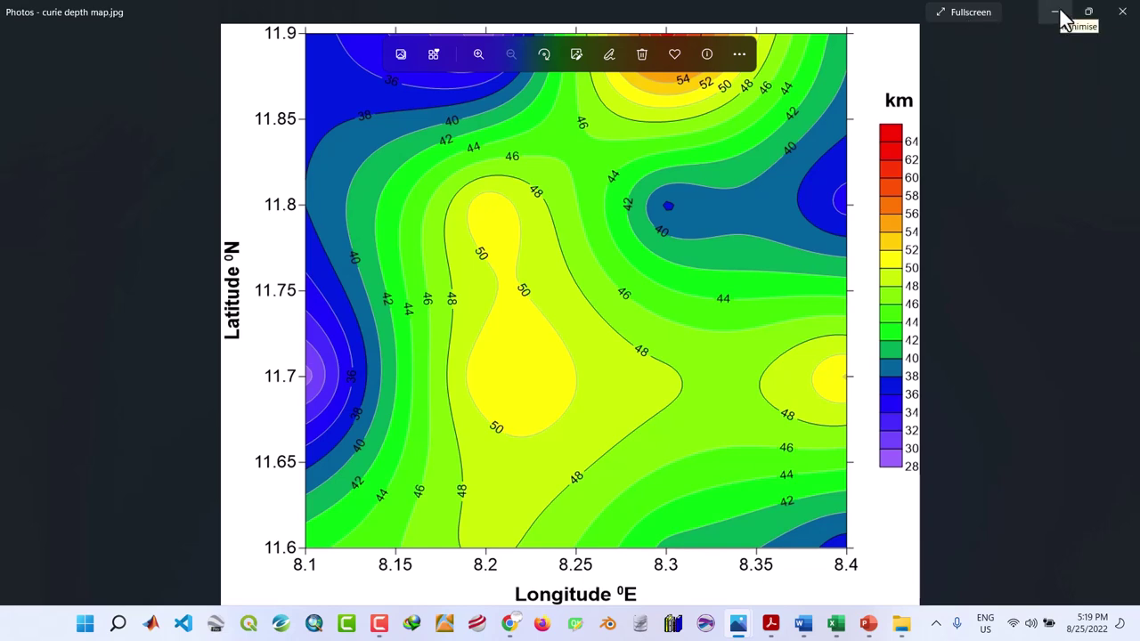
click(1062, 19)
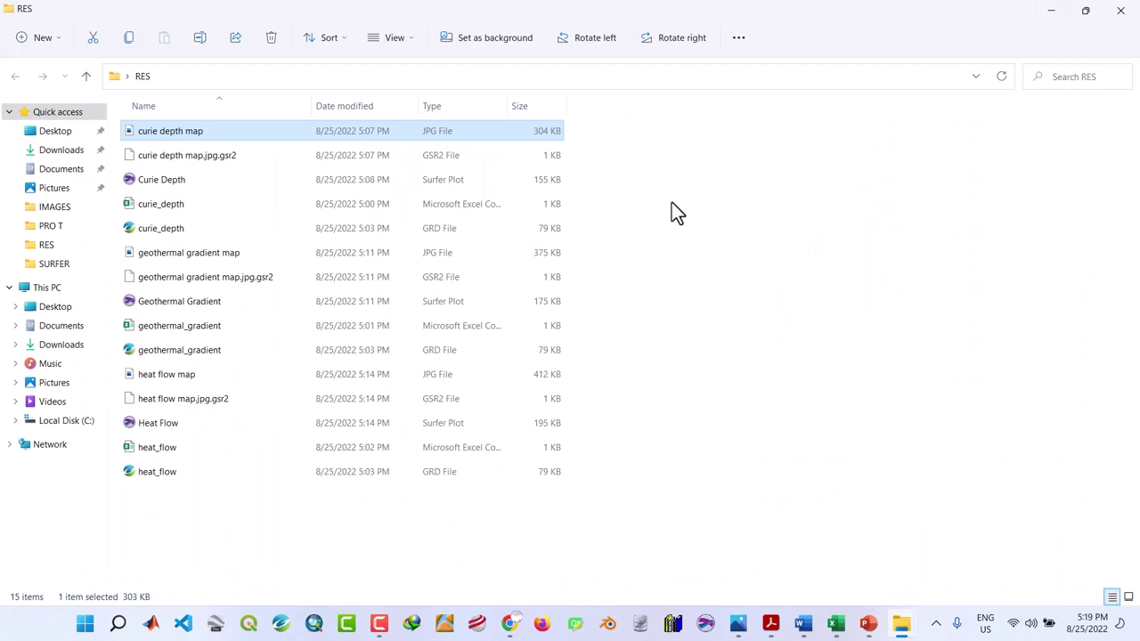
Open the Geothermal Potential AeroMagnetic Data folder from the desktop and look through the TMI grid files in its GRIDS subfolder.
click(1048, 7)
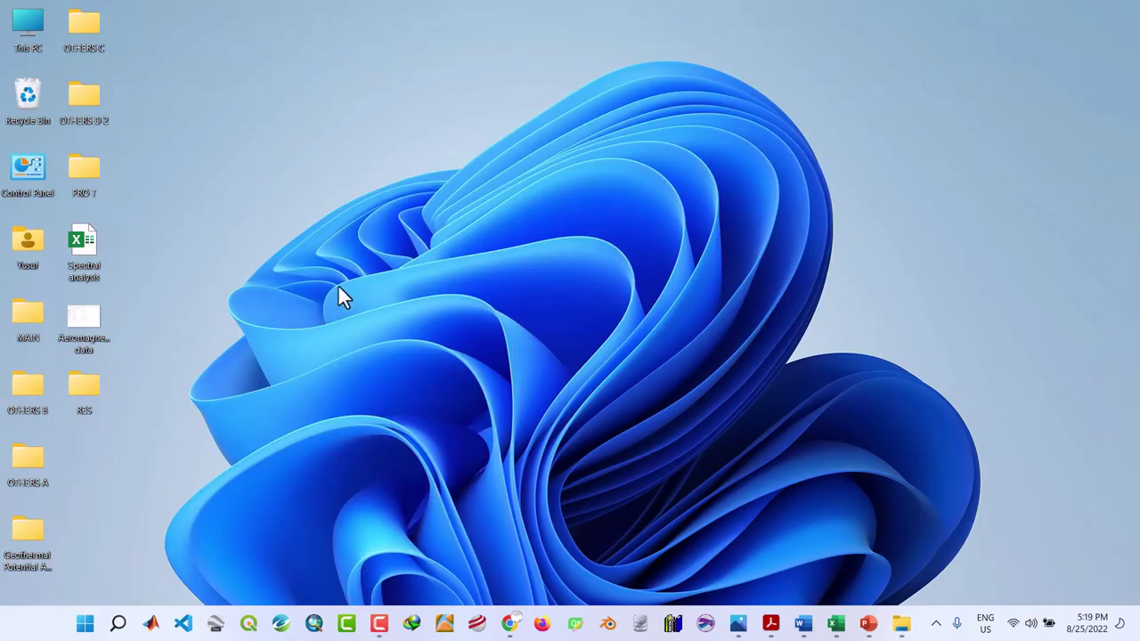
double_click(39, 537)
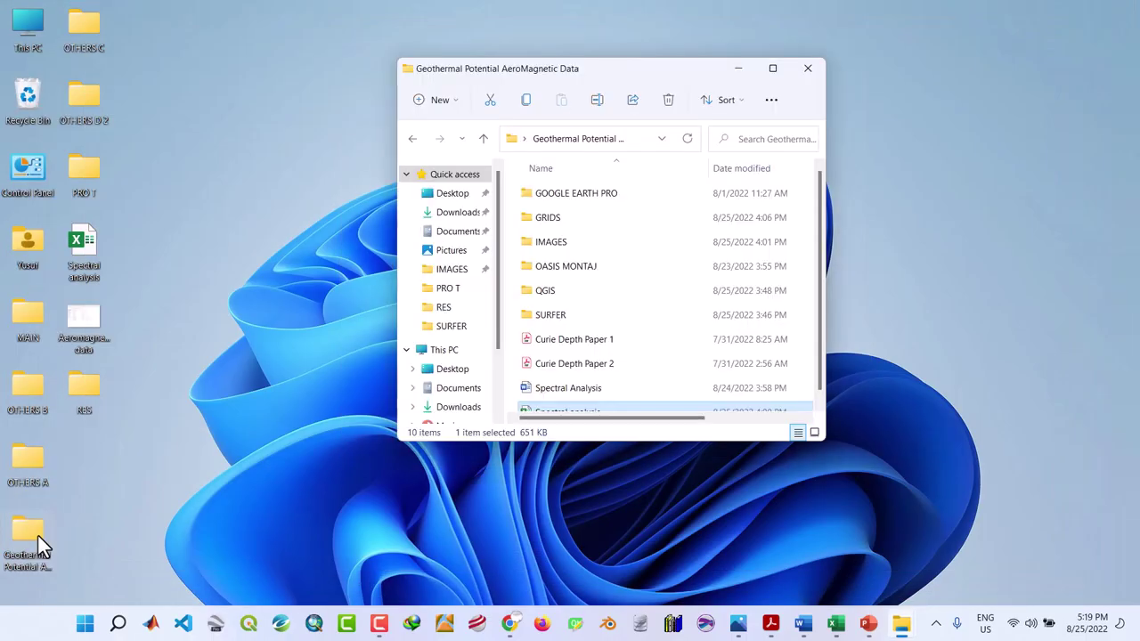
click(775, 69)
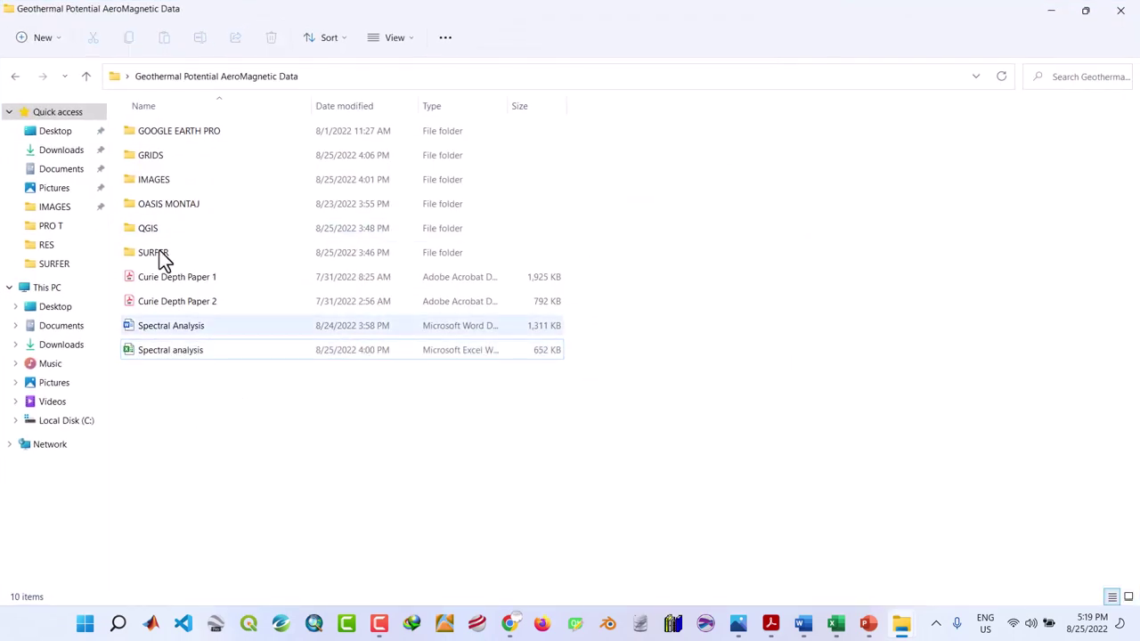
click(160, 133)
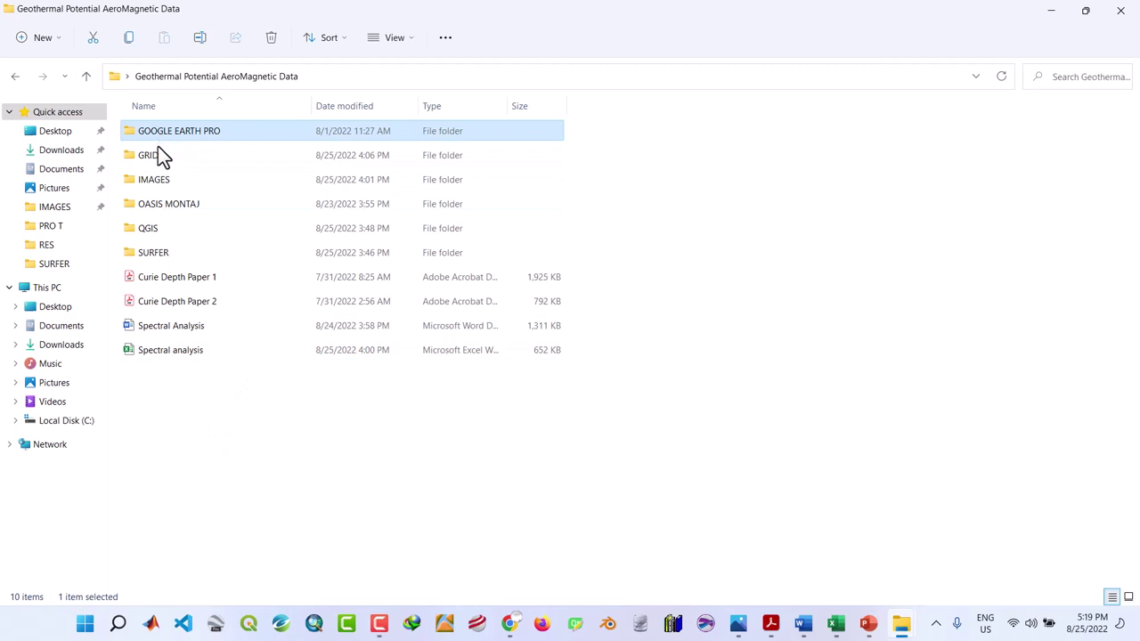
double_click(157, 147)
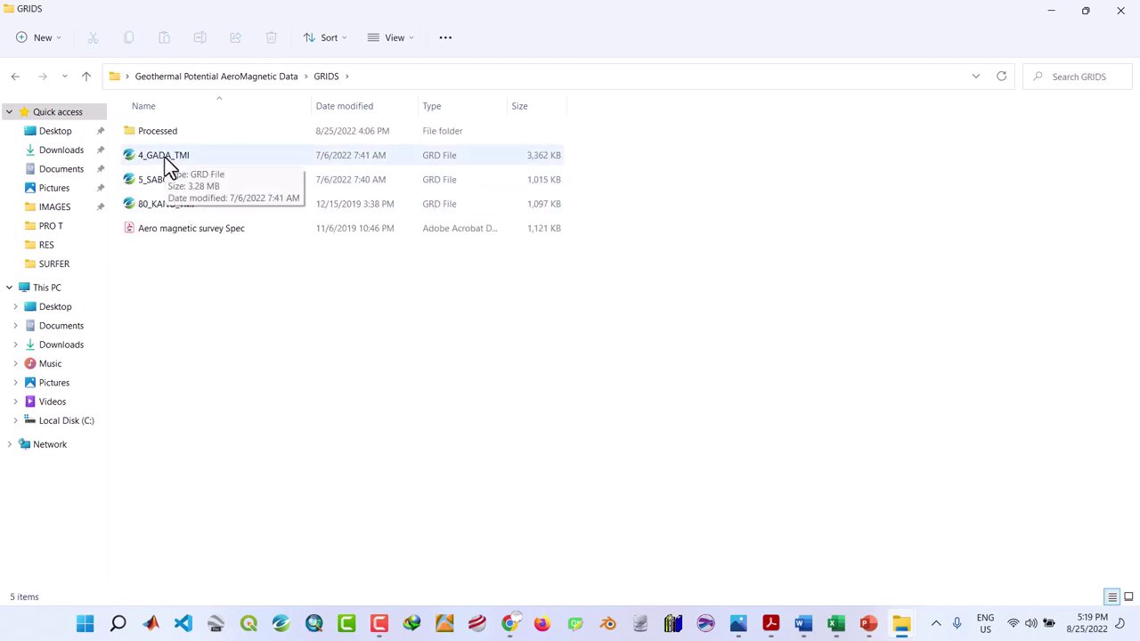
click(165, 179)
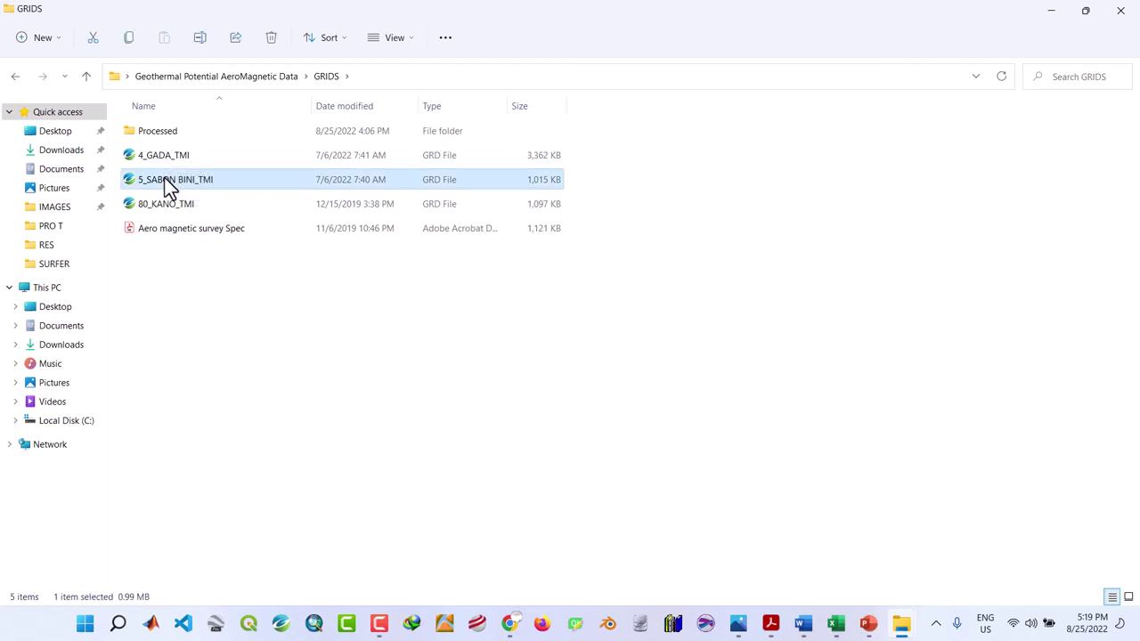
click(165, 157)
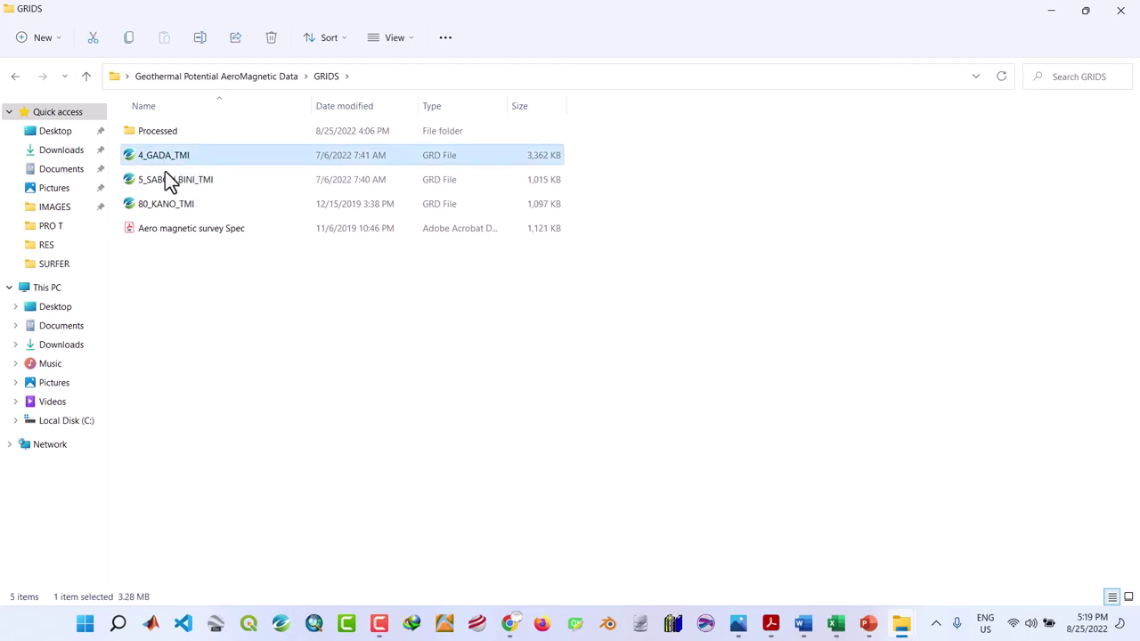
click(174, 210)
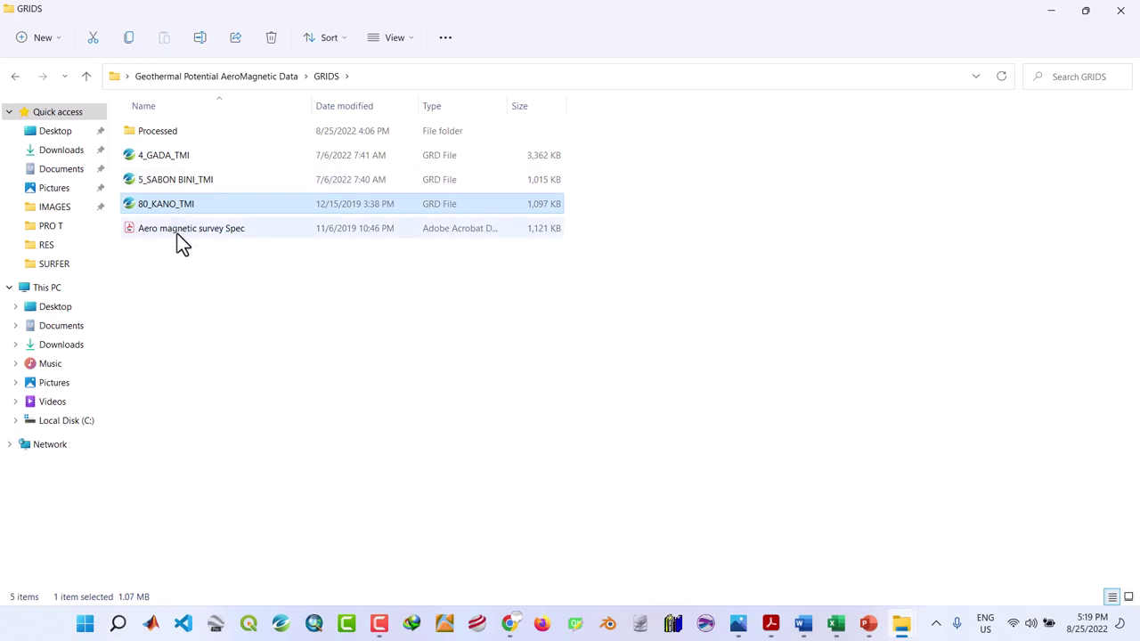
Open the Aero magnetic survey Spec PDF and read its magnetic survey and equipment specifications, keeping all documents open.
double_click(181, 231)
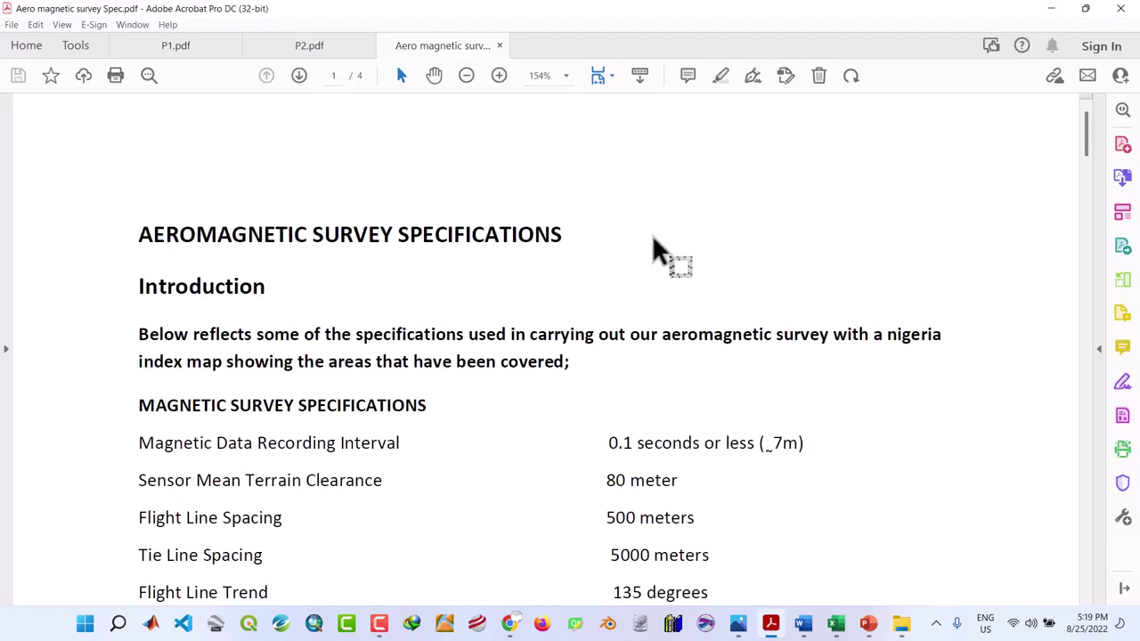
scroll(889, 275, down, 5)
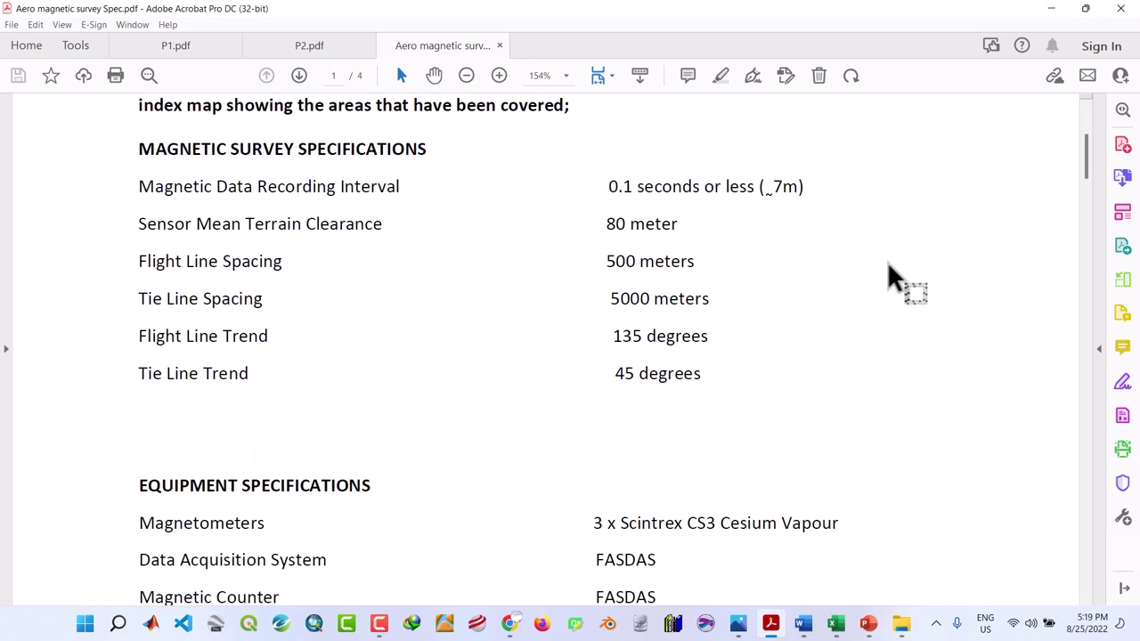
scroll(890, 276, down, 2)
click(1125, 8)
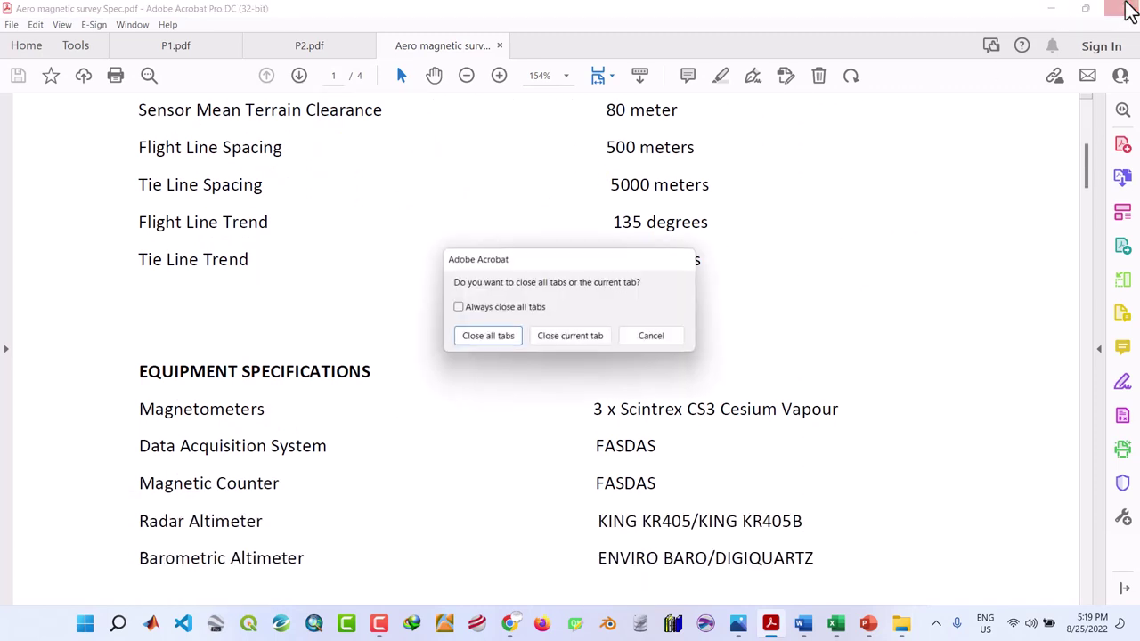
click(651, 342)
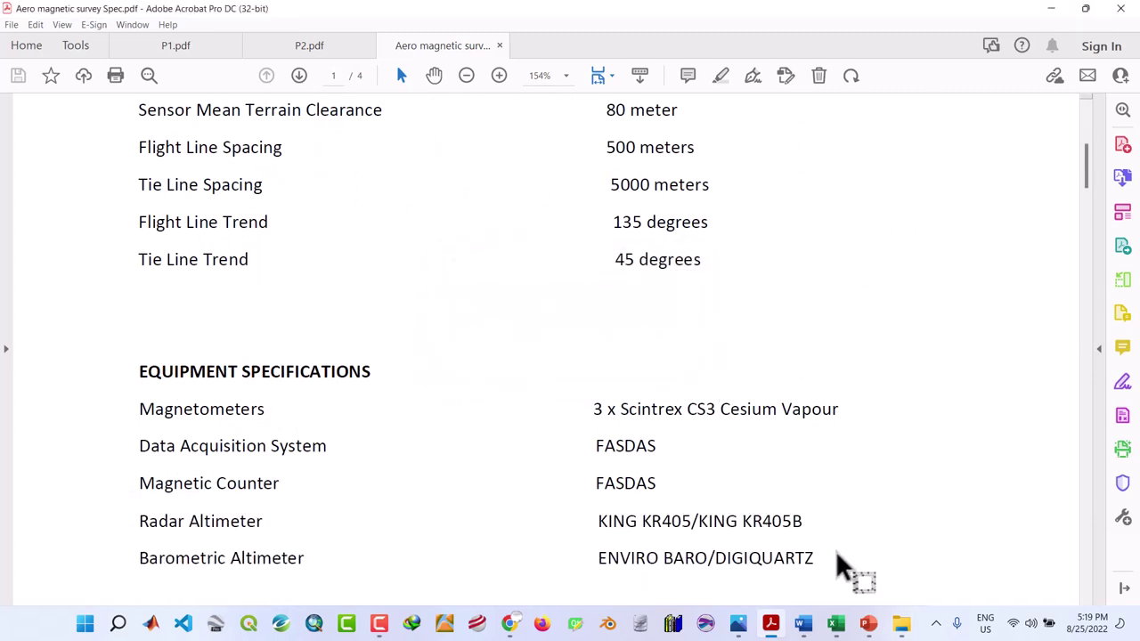
Switch to the source files slide in PowerPoint and the $10 listing in Chrome, and view the listing's payment form without paying.
click(867, 624)
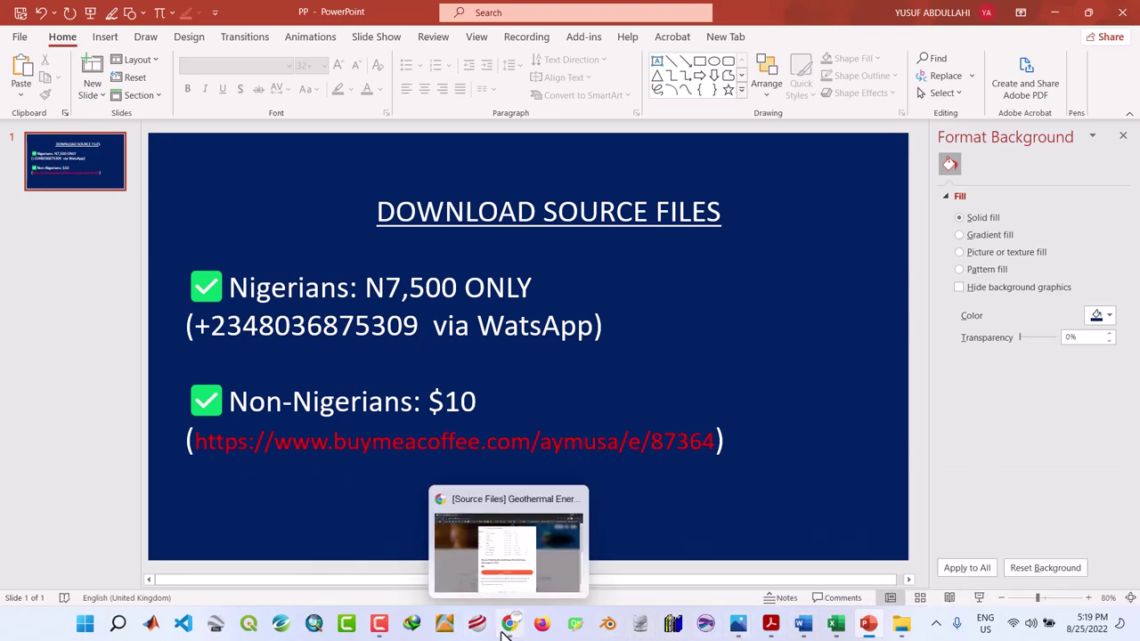
click(504, 628)
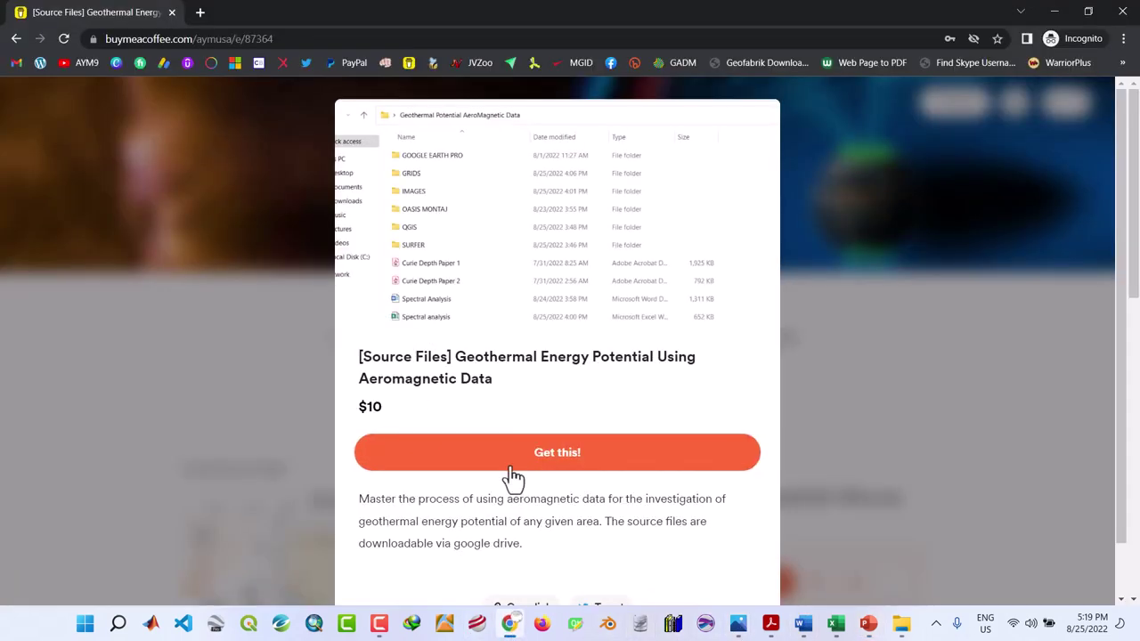
click(512, 466)
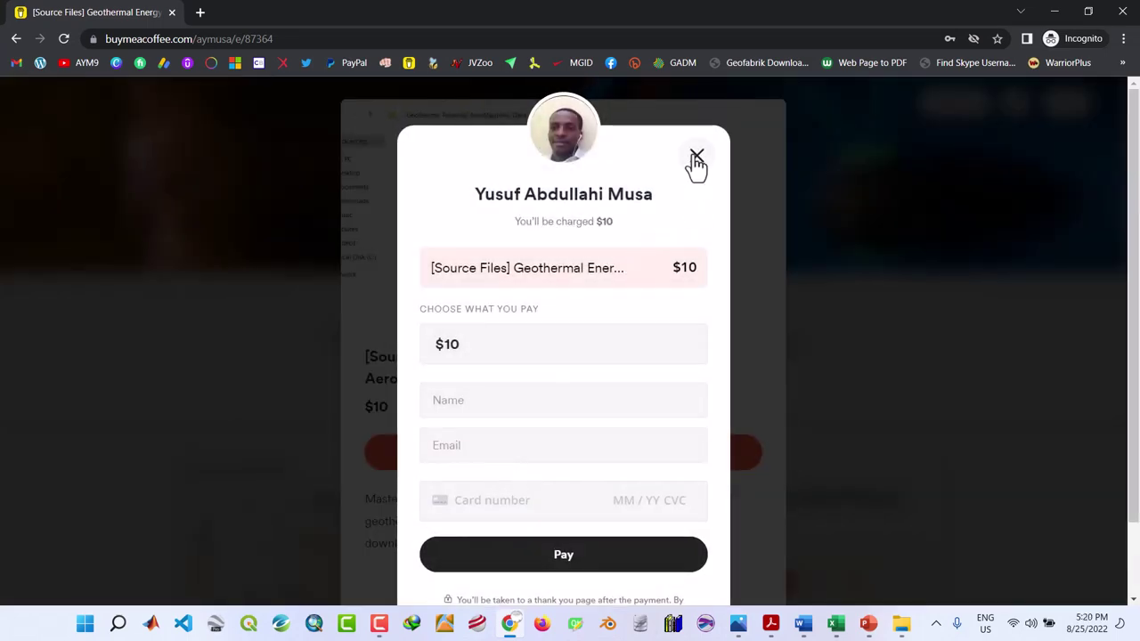
click(696, 158)
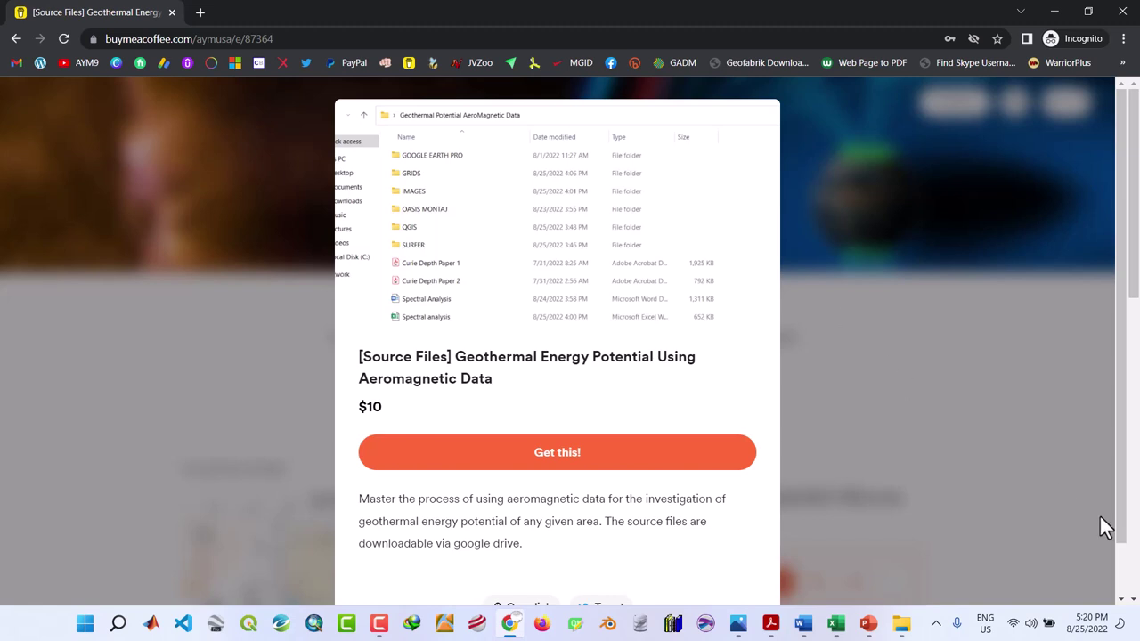
Look over the source files listing's description and sharing options, and return to the PowerPoint slide.
scroll(1127, 592, down, 1)
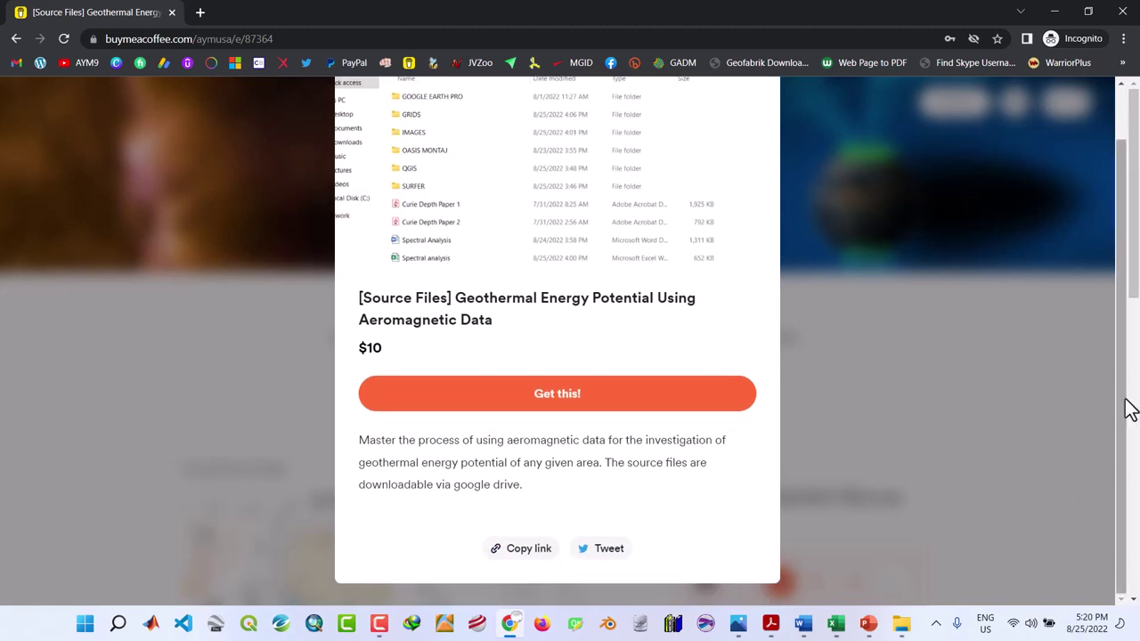
scroll(1127, 105, up, 1)
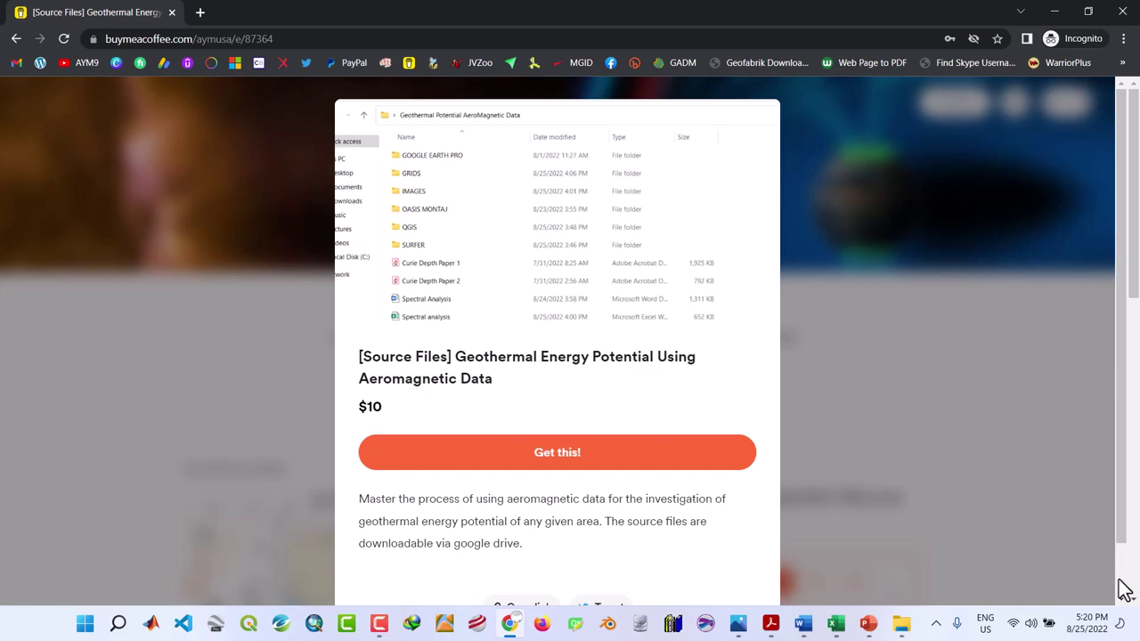
scroll(1121, 584, down, 1)
scroll(1126, 117, up, 1)
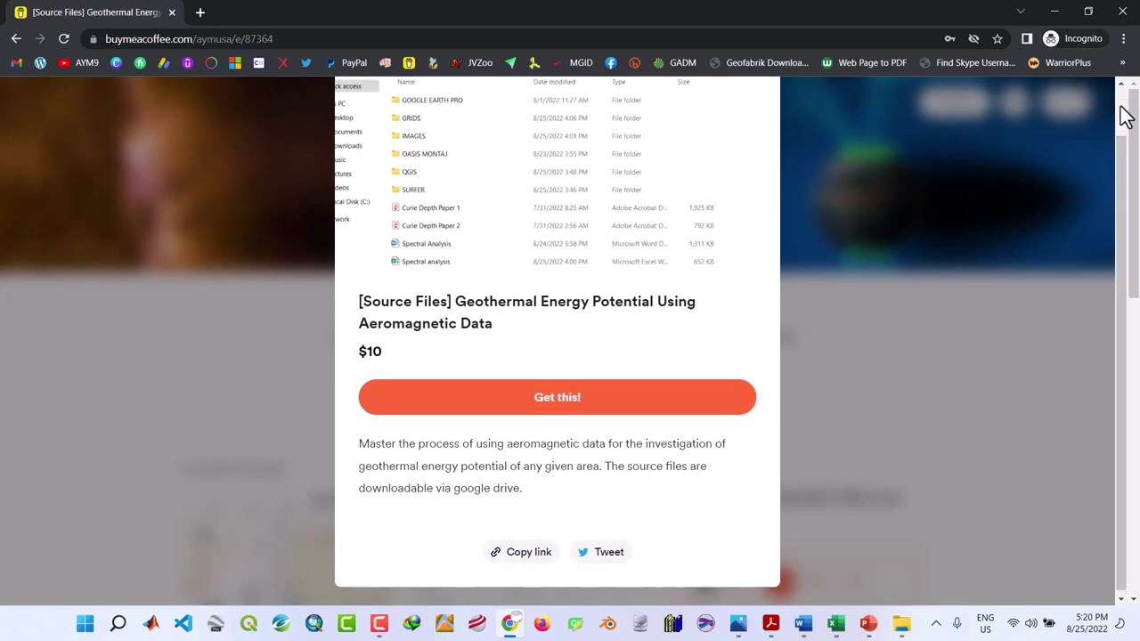
click(1056, 11)
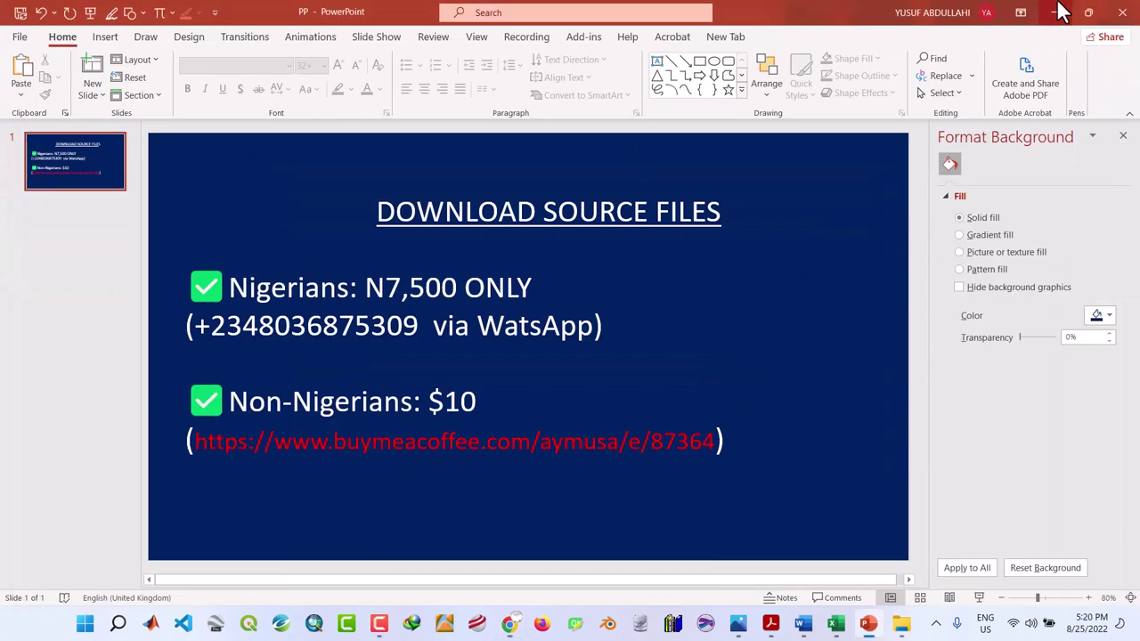